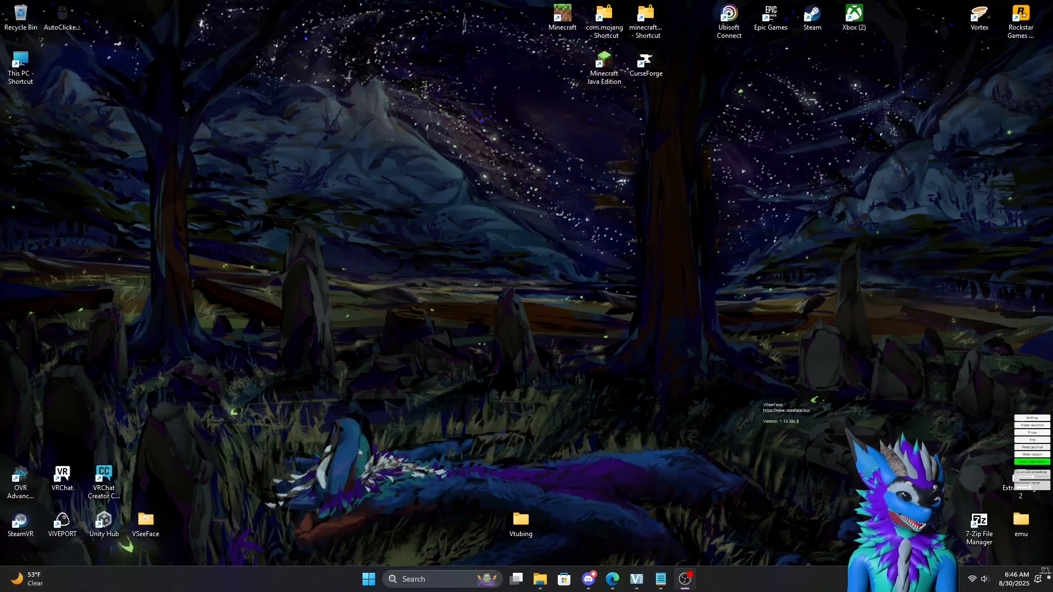
Switch to VSeeFace, hide its interface so only the avatar shows, and minimize the window.
key("alt+Tab")
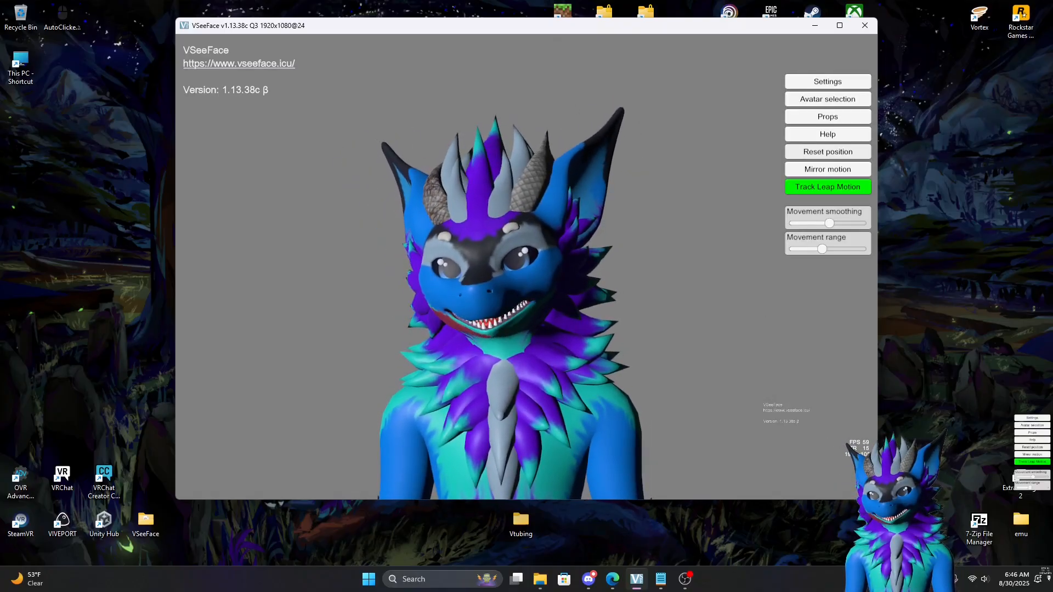
left_click(866, 487)
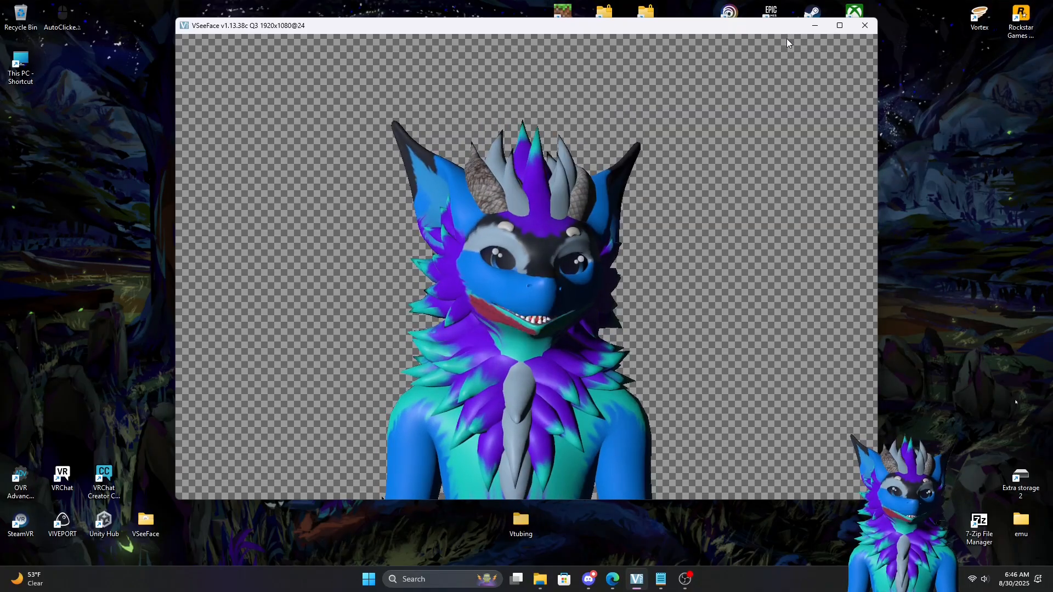
left_click(809, 29)
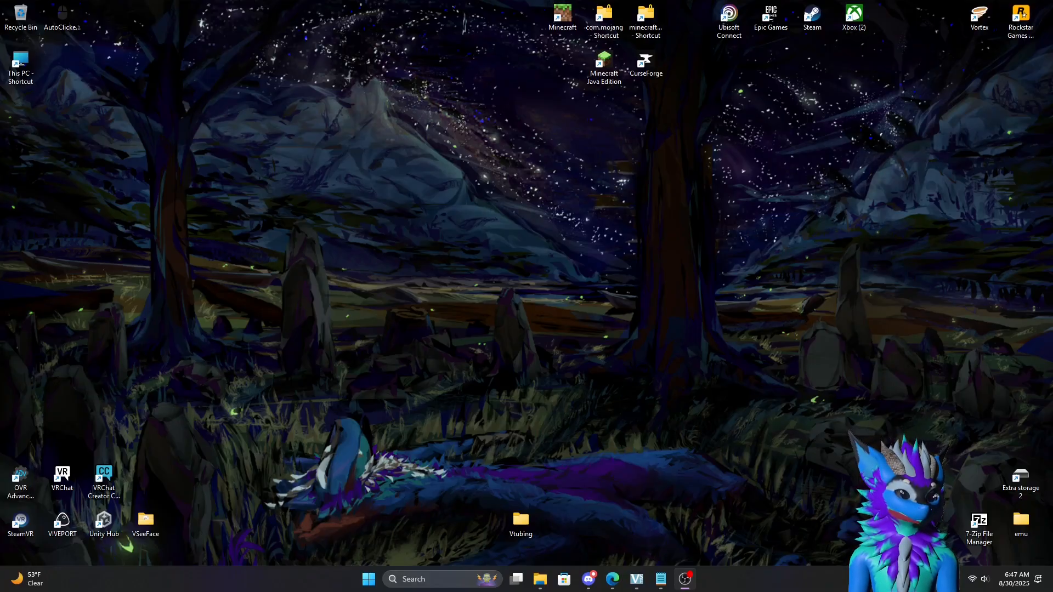
Launch Unity Hub, close the Microphone privacy settings window, and bring up the Hub's project list.
double_click(104, 523)
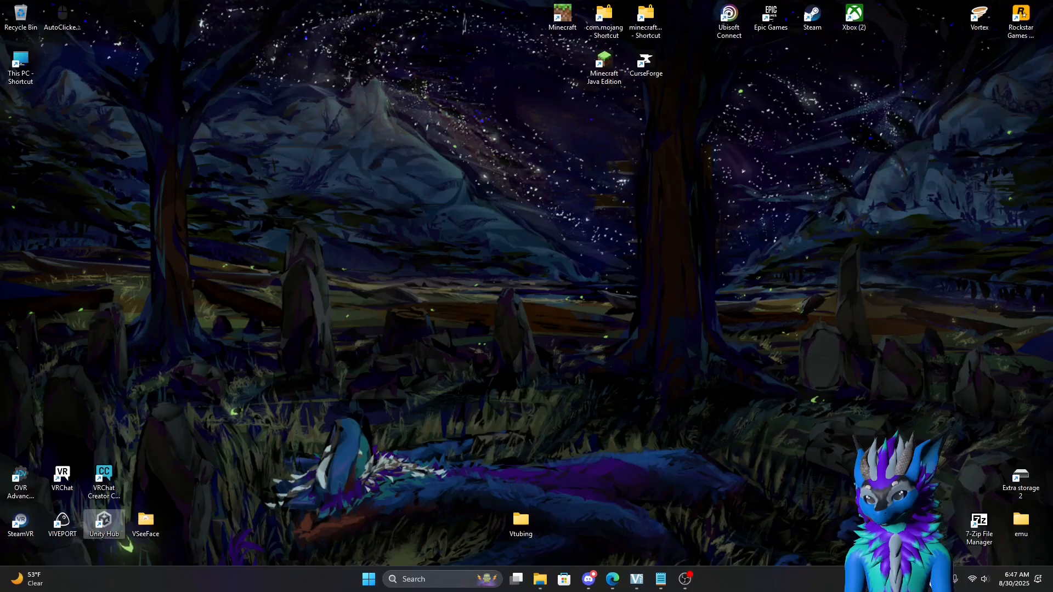
left_click(941, 579)
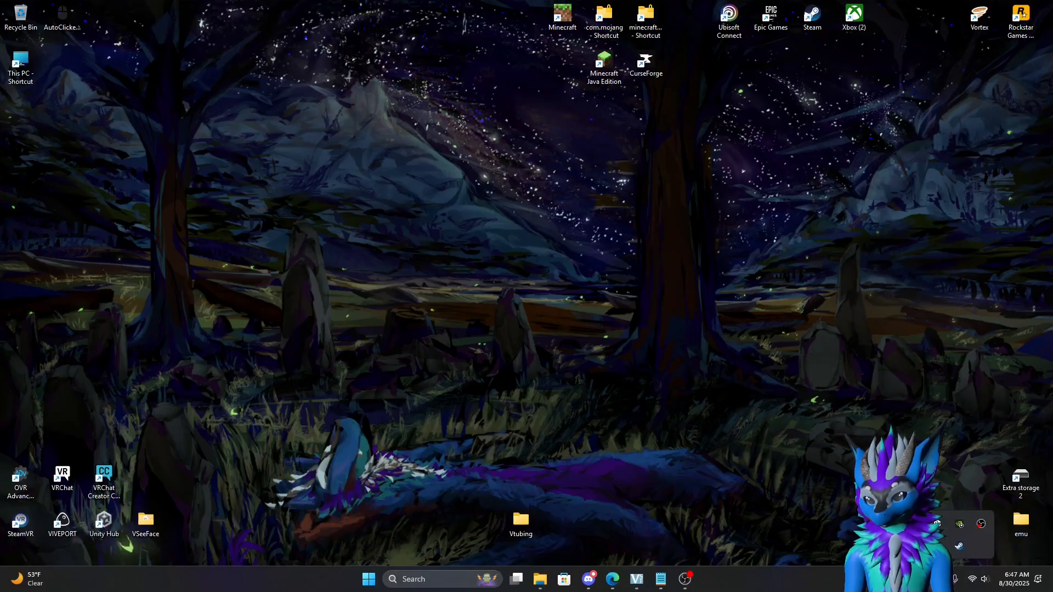
left_click(639, 510)
left_click(954, 579)
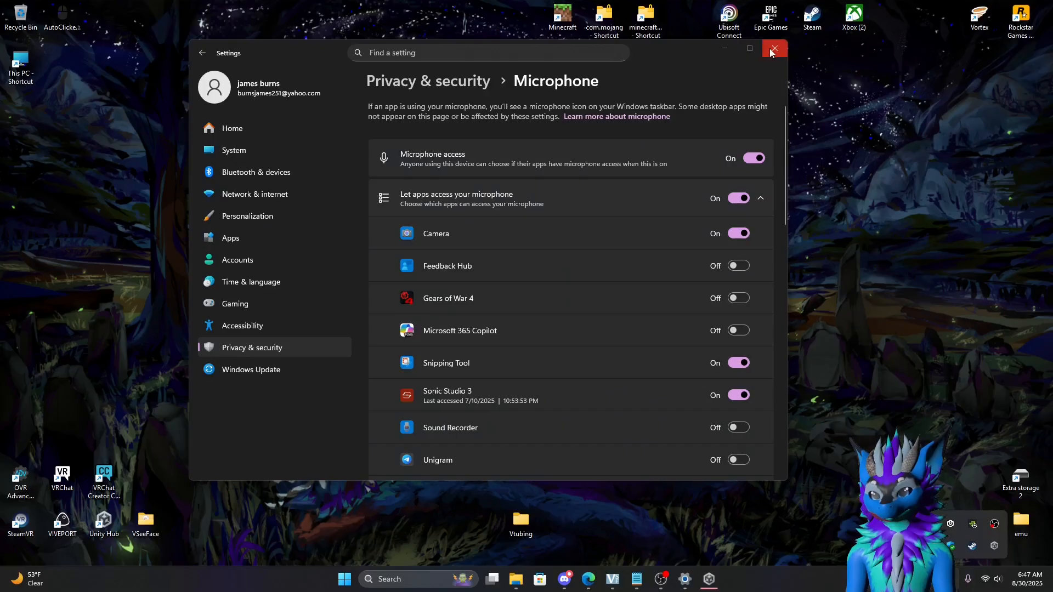
left_click(773, 49)
right_click(950, 524)
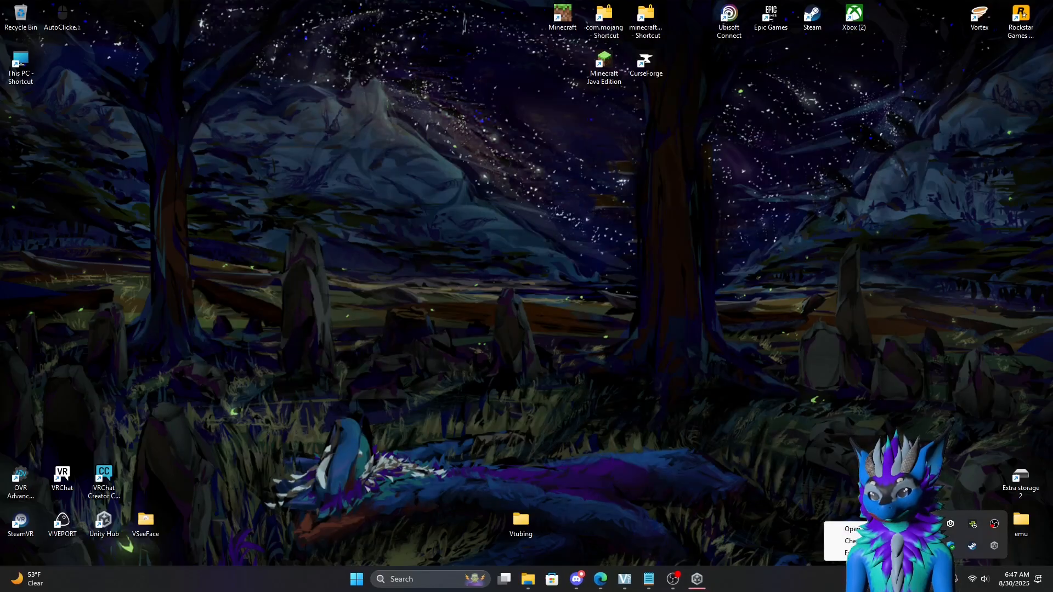
left_click(872, 554)
left_click(239, 412)
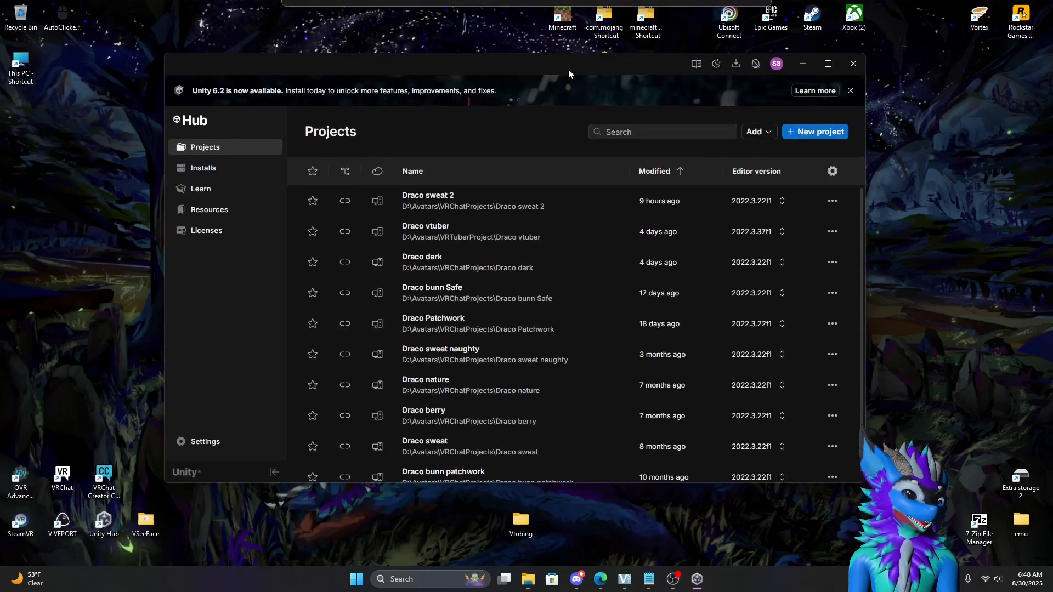
Start a new project on editor 2022.3.37f1 with the 3D (Built-In Render Pipeline) template and name it "tutorial".
mouse_move(568, 69)
left_mouse_down()
mouse_move(507, 63)
mouse_move(576, 79)
left_mouse_up()
scroll(561, 328, "down", 1)
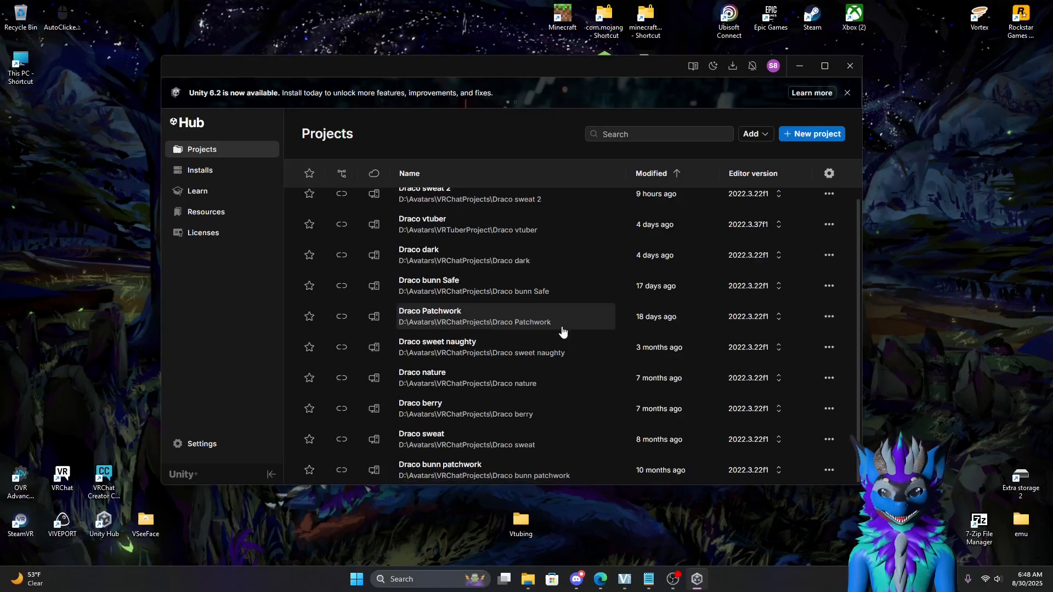
scroll(496, 258, "up", 1)
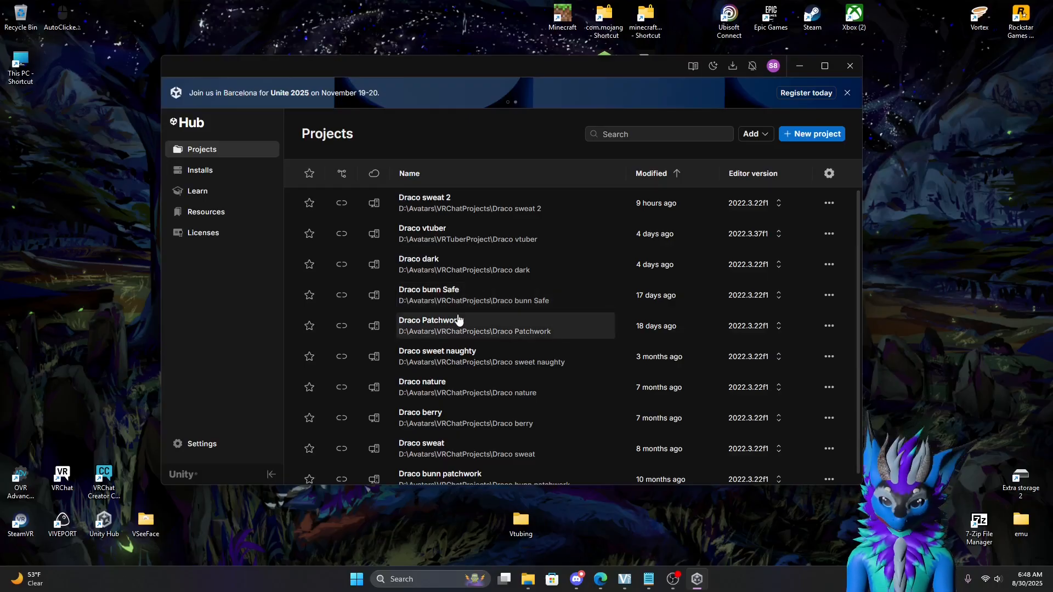
left_click(816, 135)
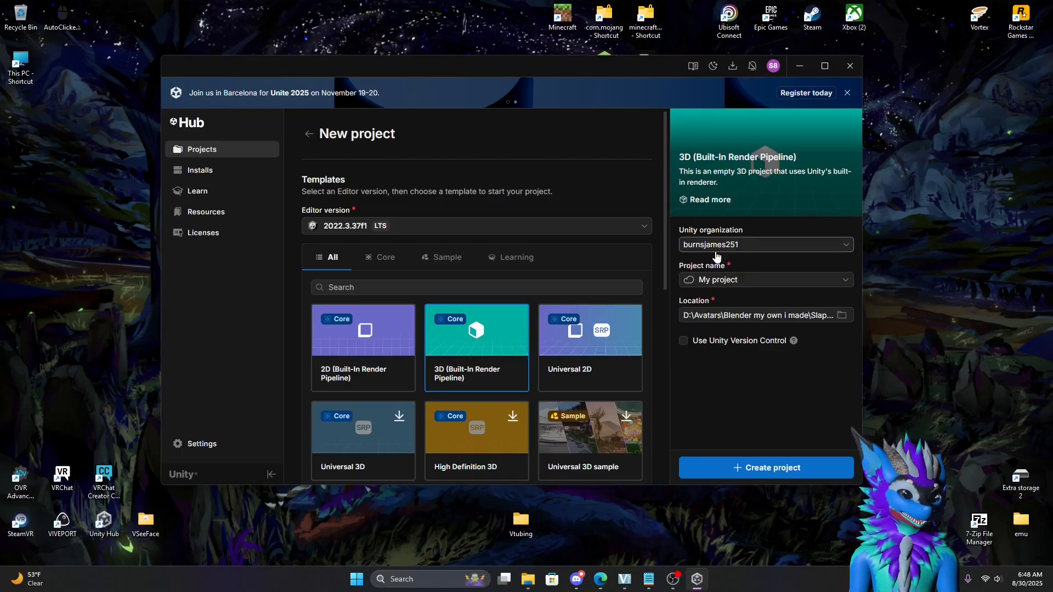
left_click(757, 283)
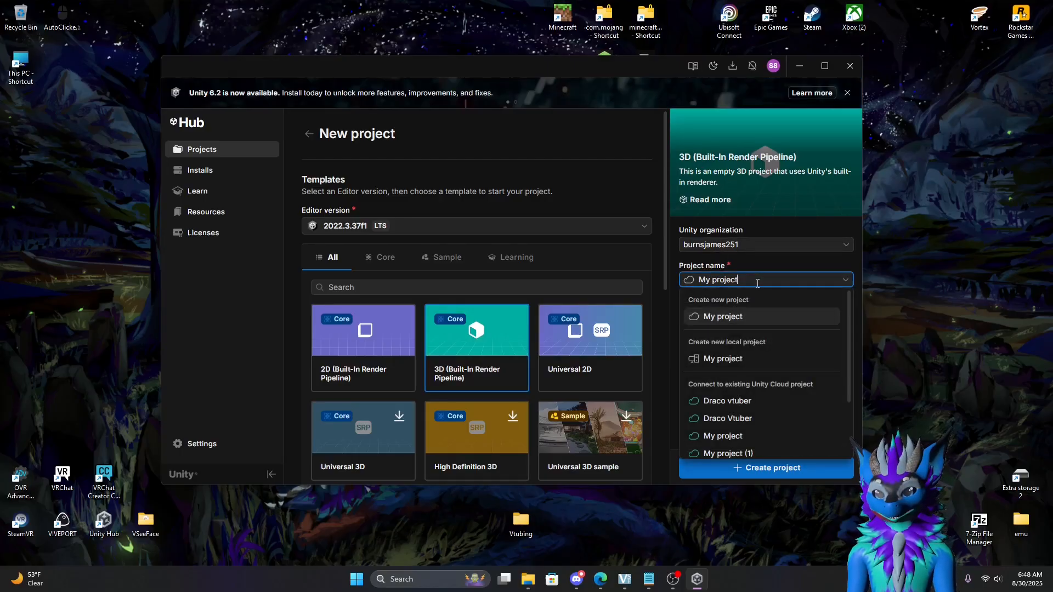
key("BackSpace")
key("BackSpace")
key("BackSpace")
key("BackSpace")
key("BackSpace")
key("BackSpace")
key("BackSpace")
key("BackSpace")
key("BackSpace")
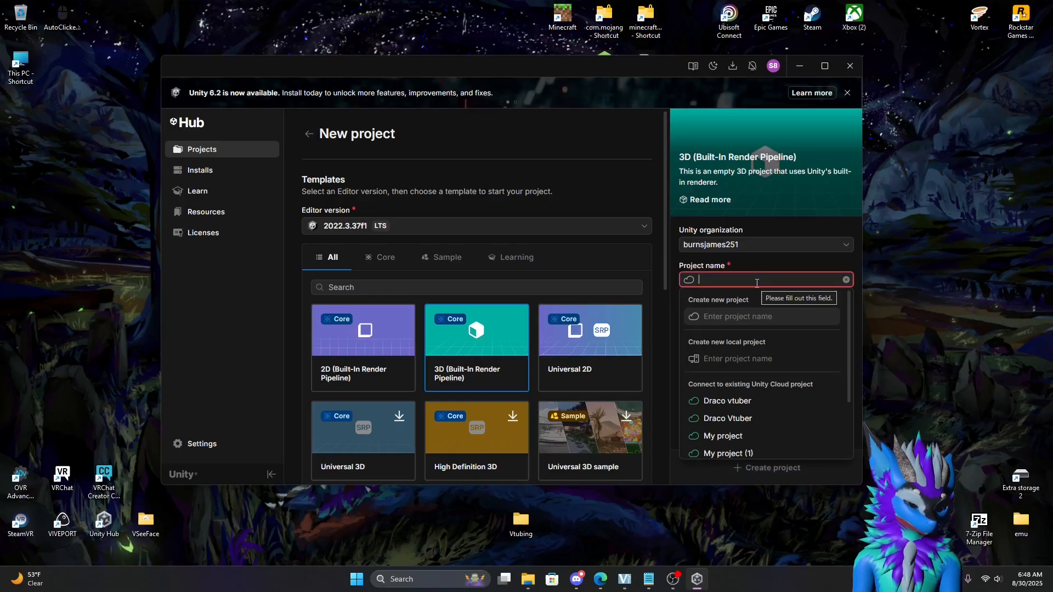
type("tut")
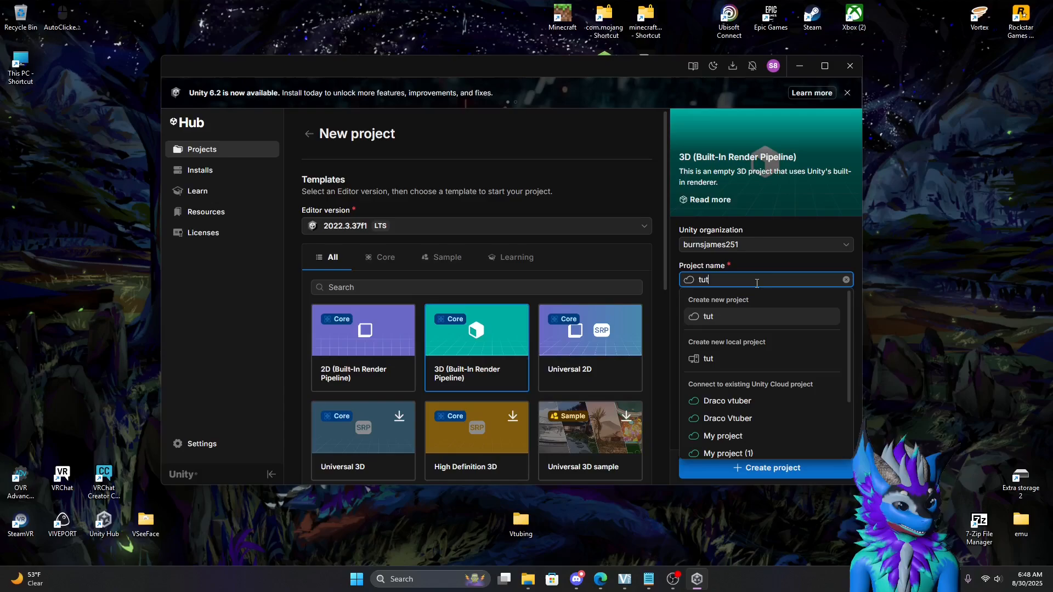
type("orial")
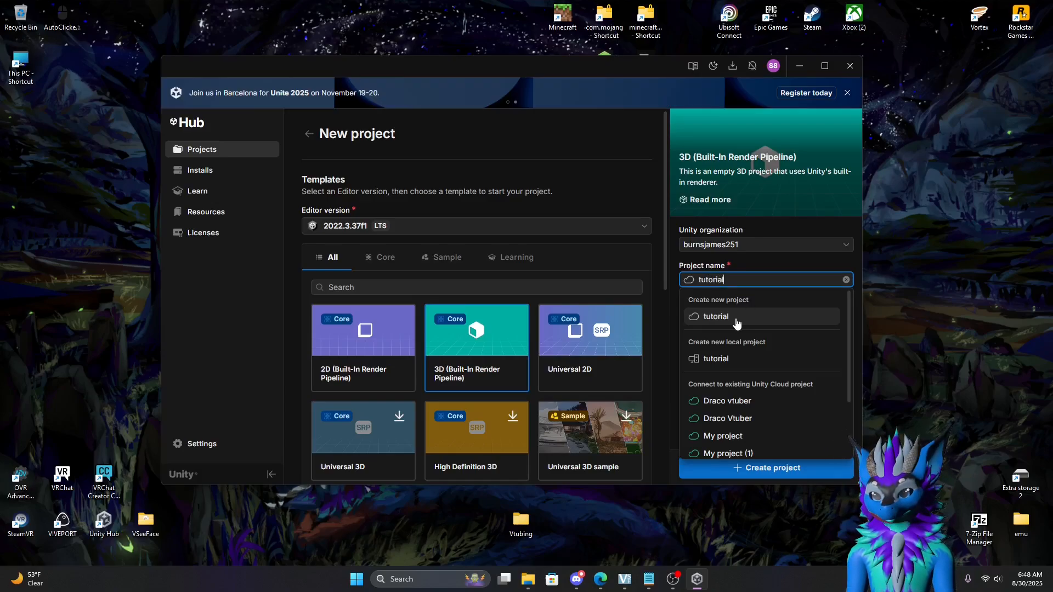
scroll(736, 323, "down", 3)
scroll(782, 371, "up", 3)
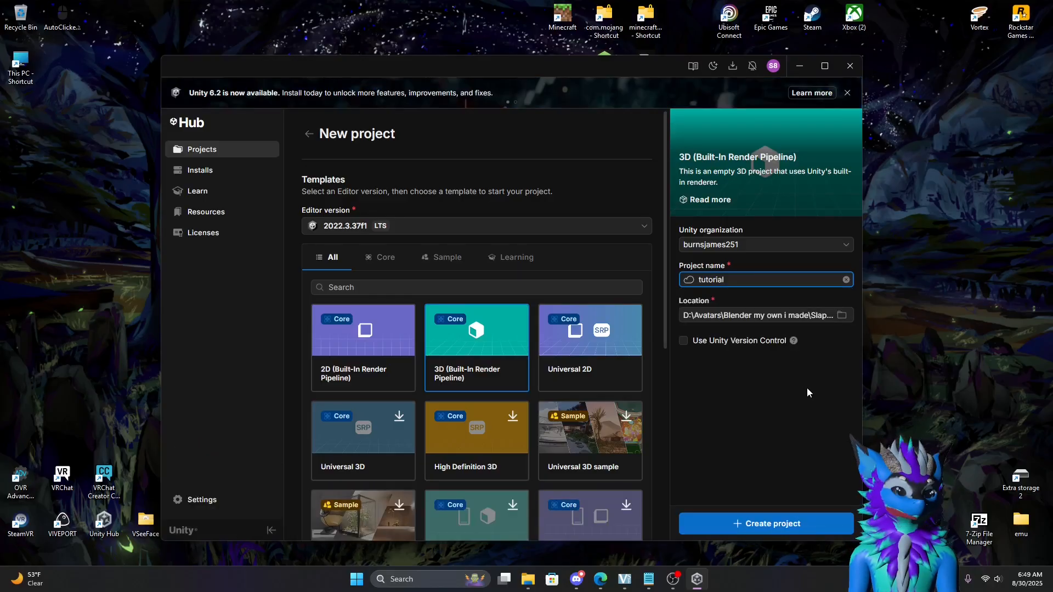
Set the project location to the Vtubing folder on the Desktop, create the project, and close Unity Hub.
left_click(842, 316)
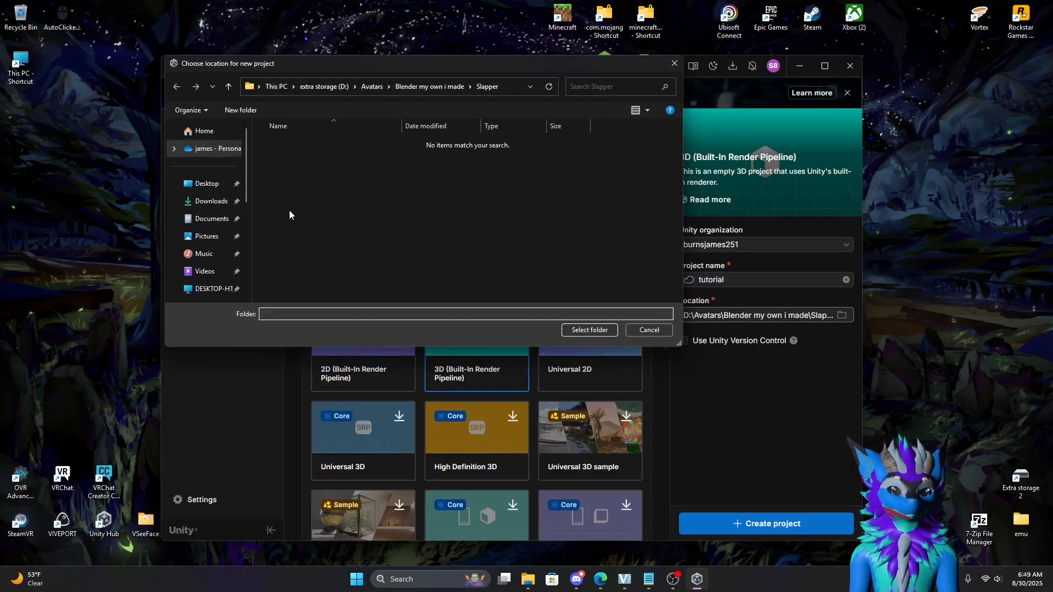
left_click(209, 188)
scroll(328, 216, "down", 2)
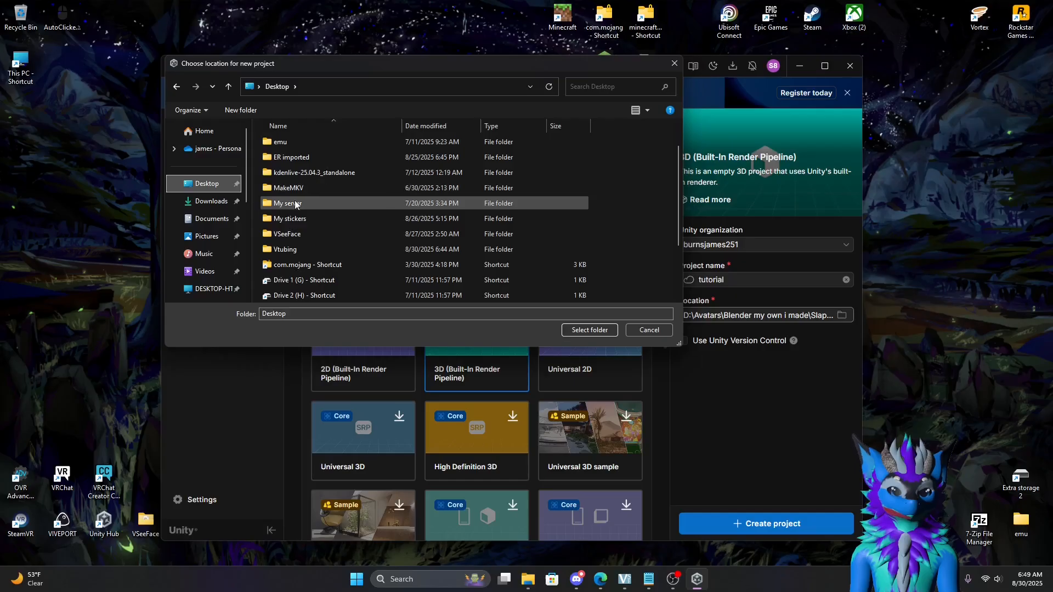
left_click(295, 251)
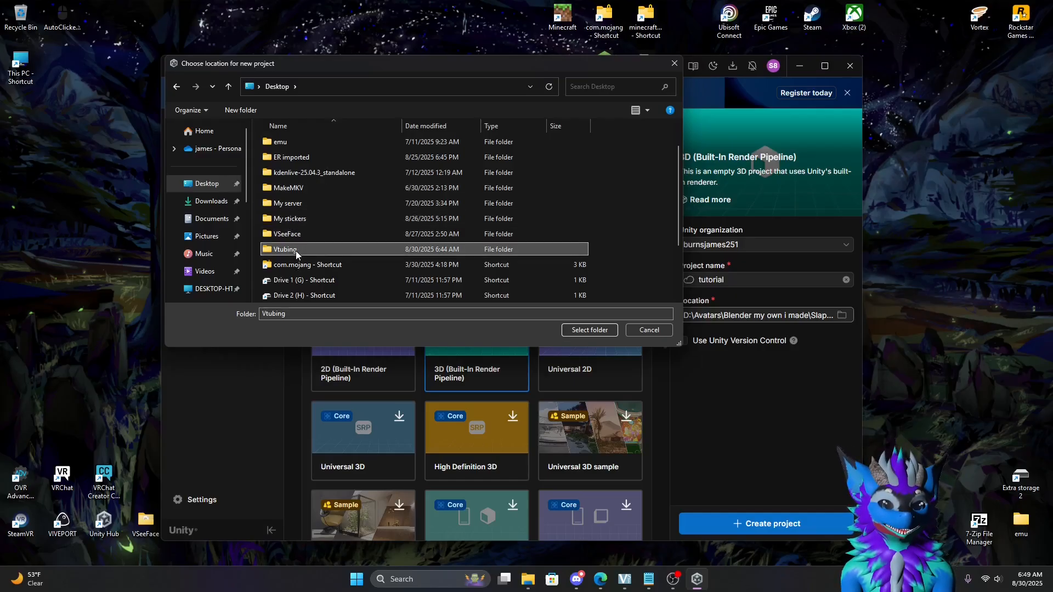
left_click(589, 329)
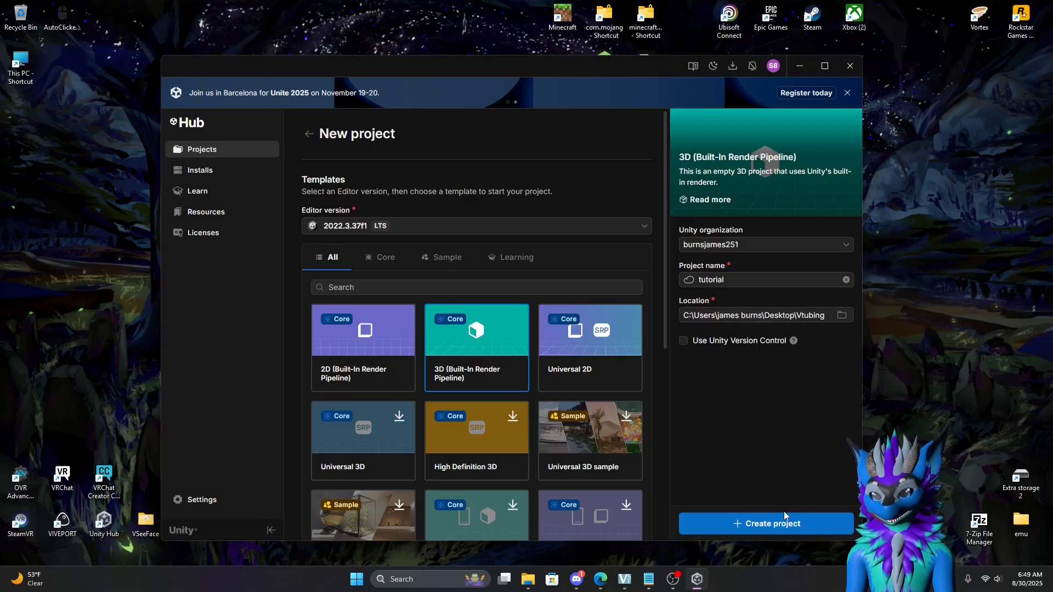
left_click(779, 526)
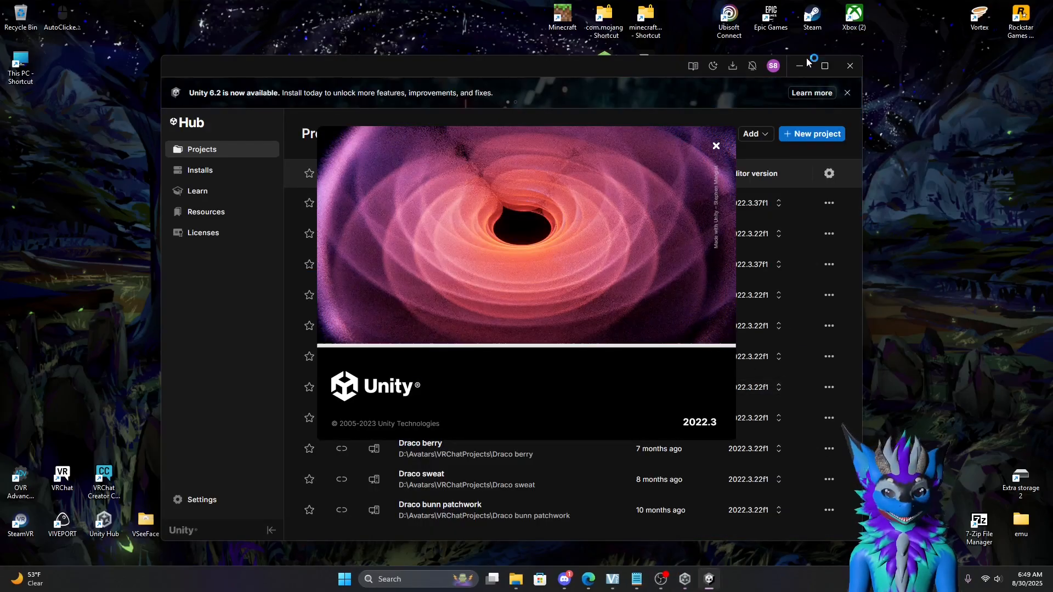
left_click(851, 66)
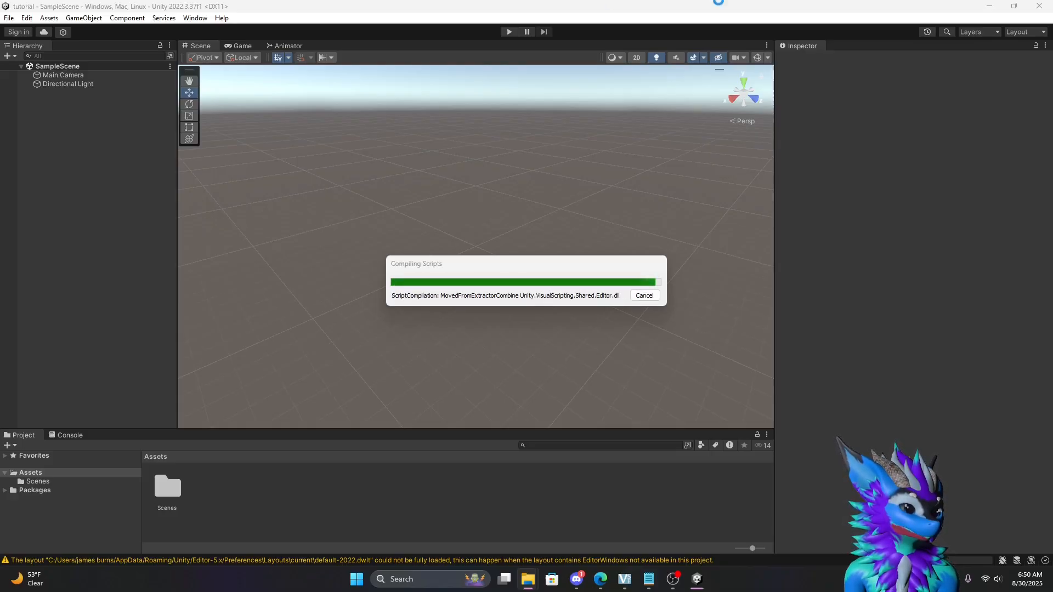
Minimize the Unity editor and paste Nardoragon 3.1 Base.unitypackage into the Vtubing folder beside the tutorial folder.
left_click(988, 7)
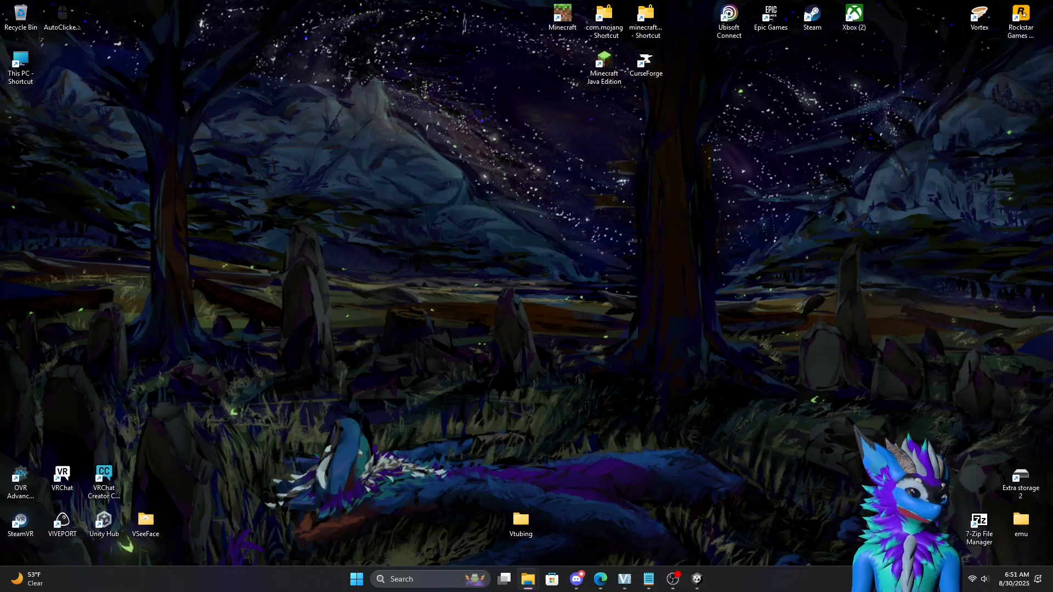
left_click_drag(0, 88, 263, 63)
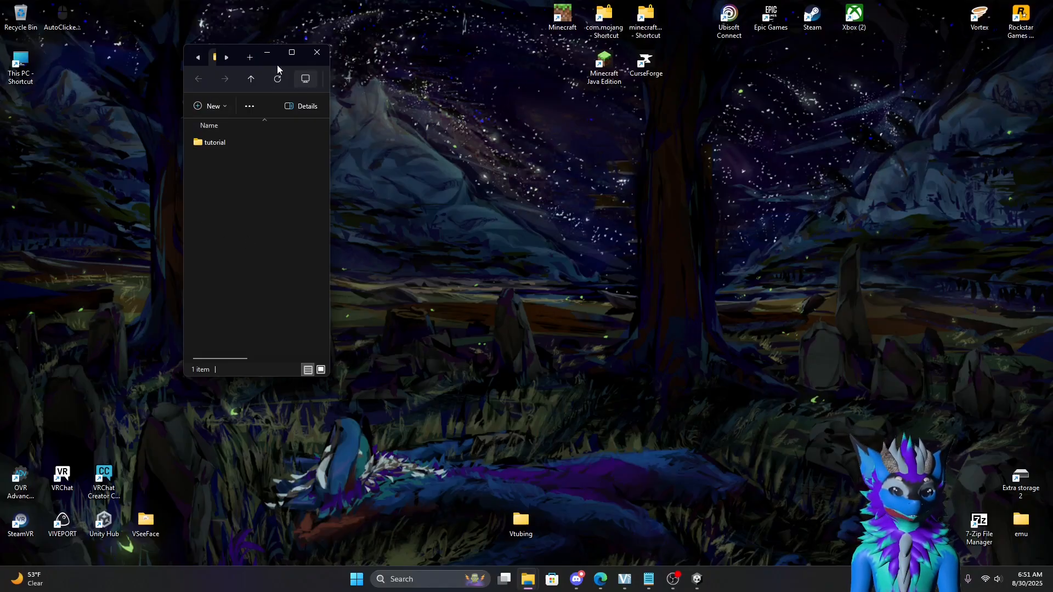
left_click_drag(276, 63, 178, 69)
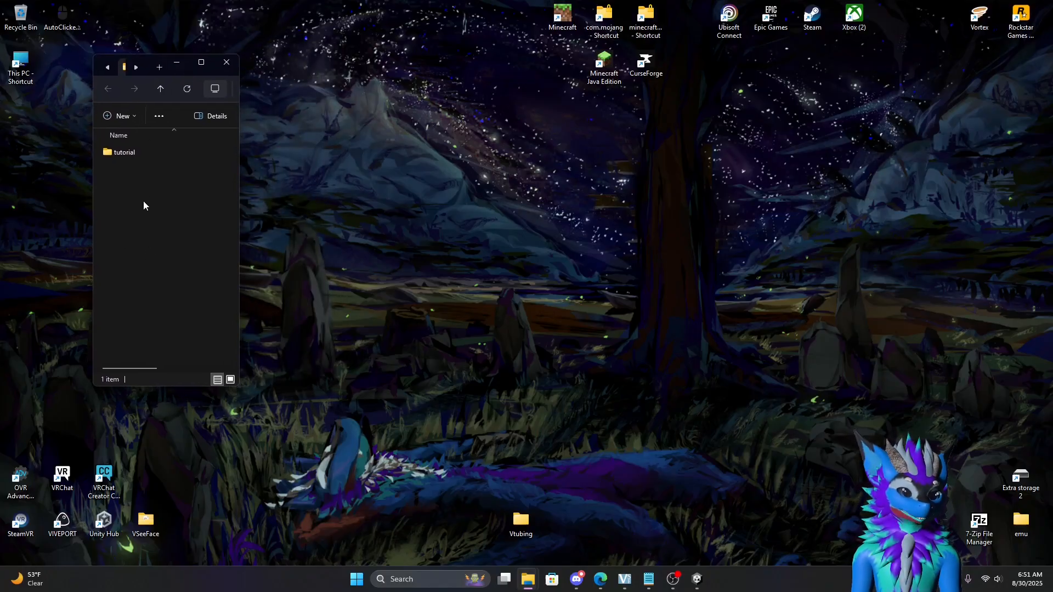
right_click(144, 219)
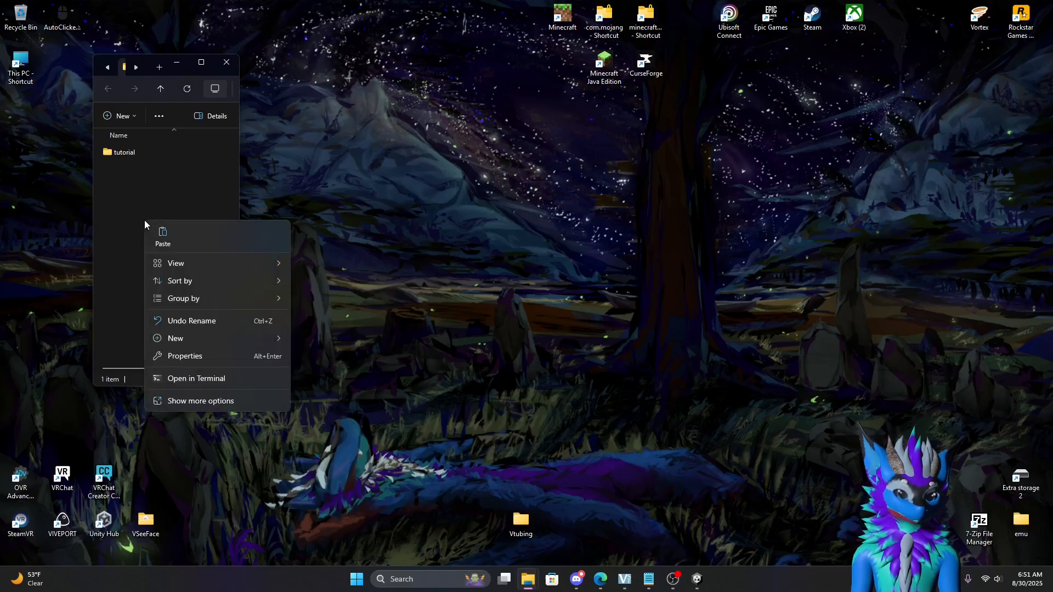
left_click(163, 237)
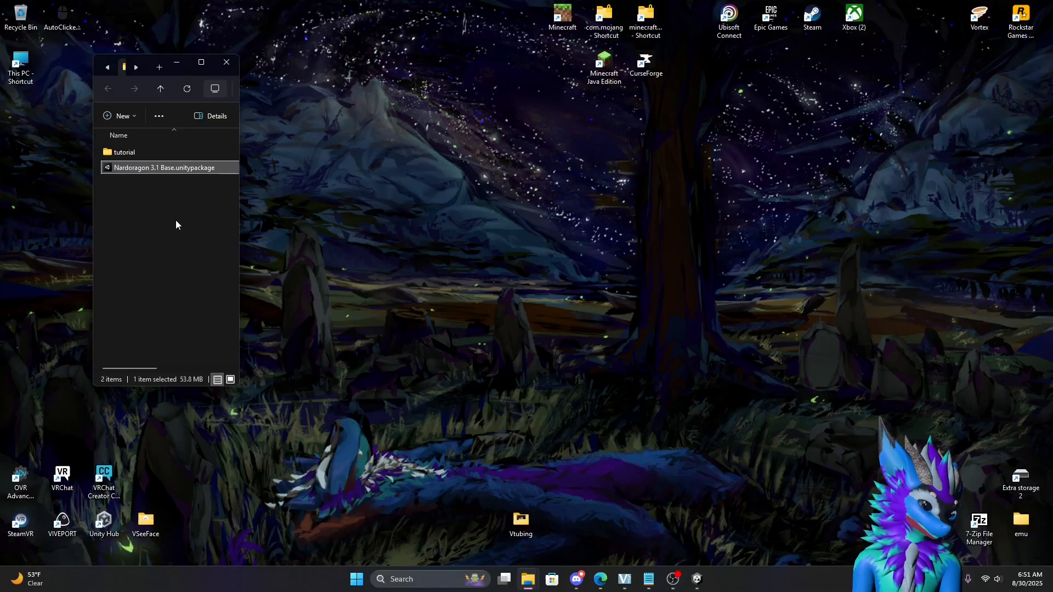
Return to the Unity editor and import all of Nardoragon 3.1 Base.unitypackage into the project's Assets.
left_click(698, 581)
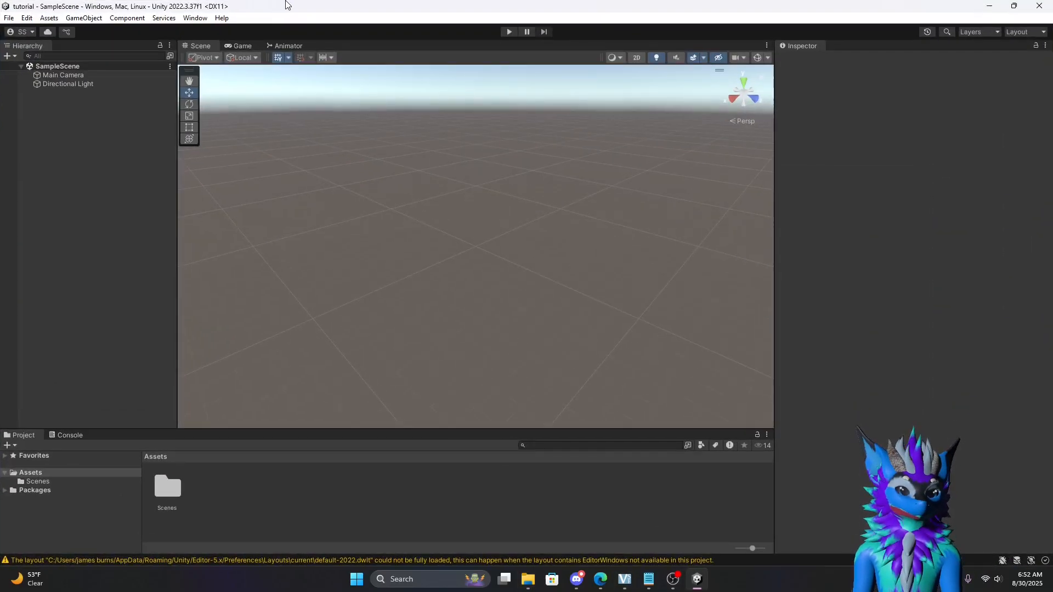
left_click_drag(286, 5, 450, 1)
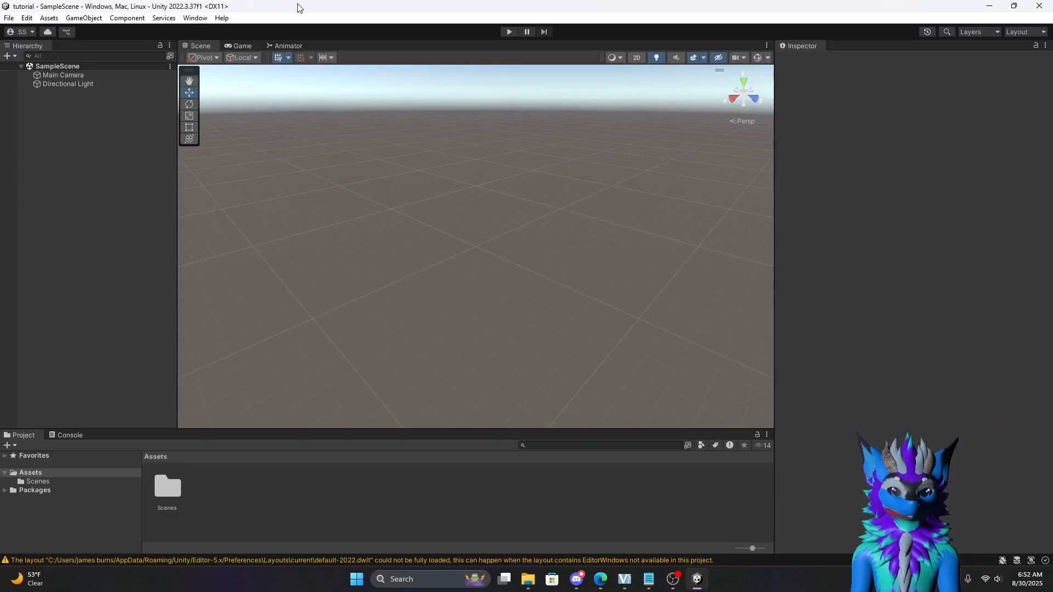
left_click_drag(298, 8, 497, 24)
left_click(133, 172)
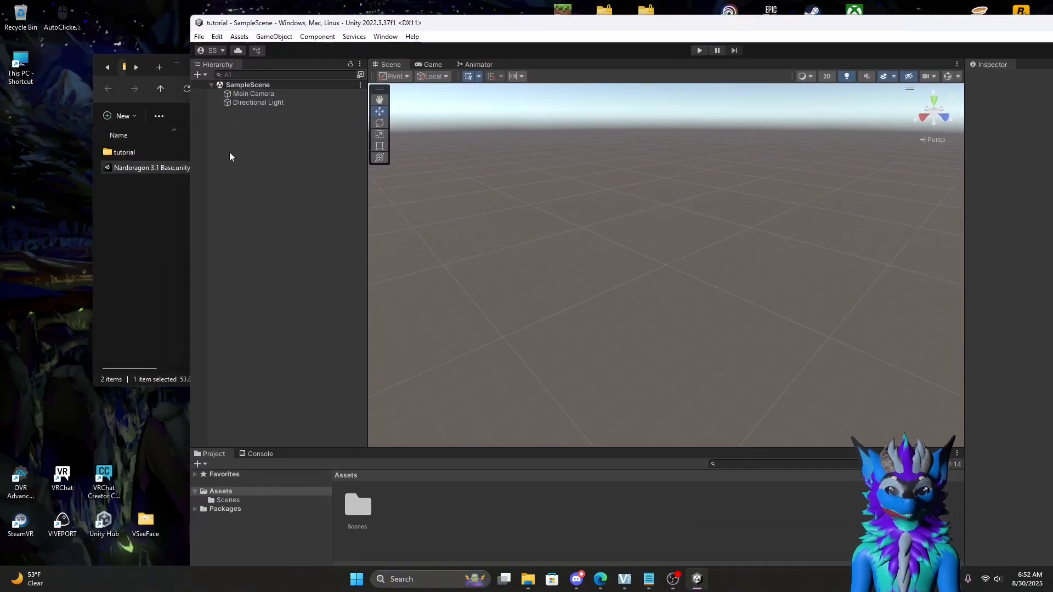
left_click_drag(132, 169, 452, 507)
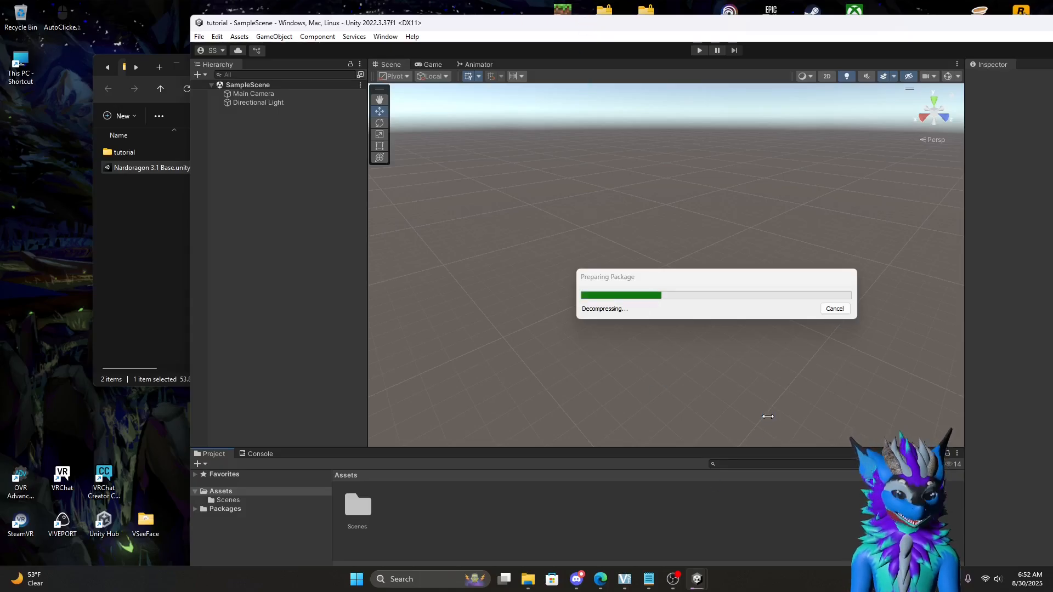
left_click(739, 553)
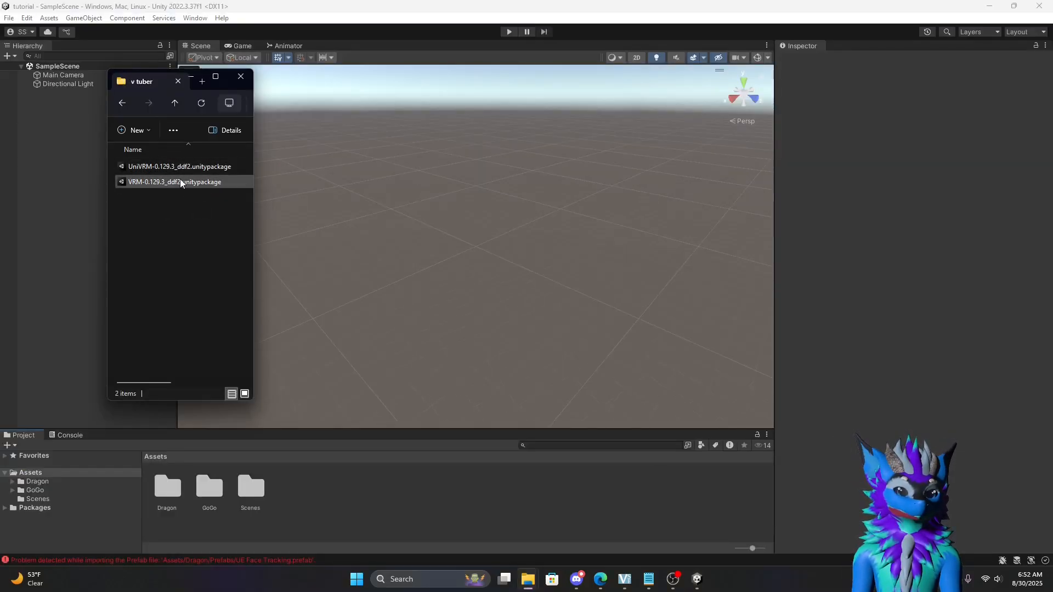
Import all of UniVRM-0.129.3_ddf2.unitypackage from the v tuber folder into the project's Assets.
left_click(152, 167)
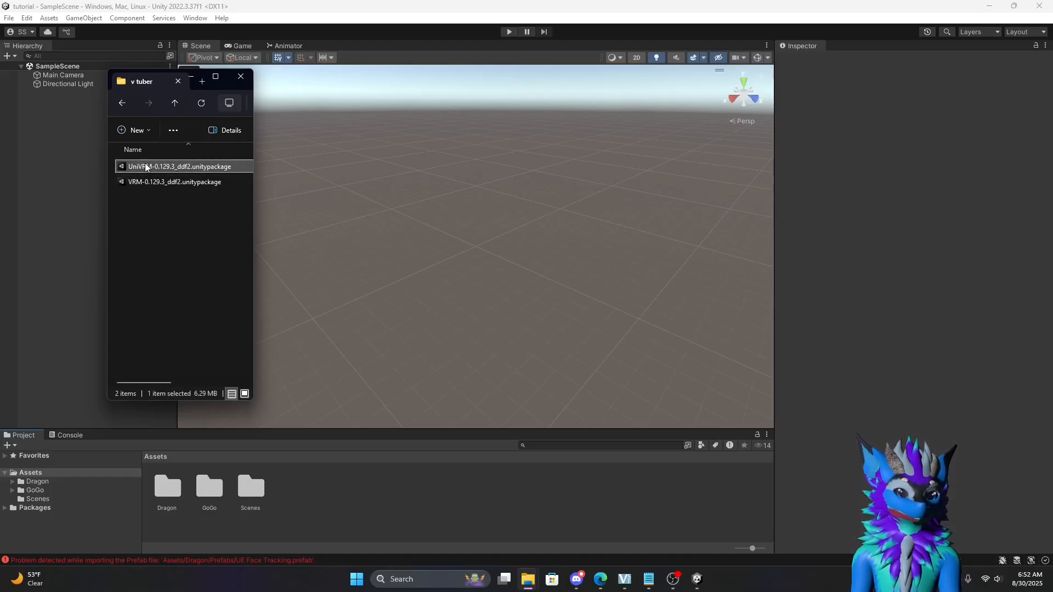
left_click_drag(145, 168, 312, 520)
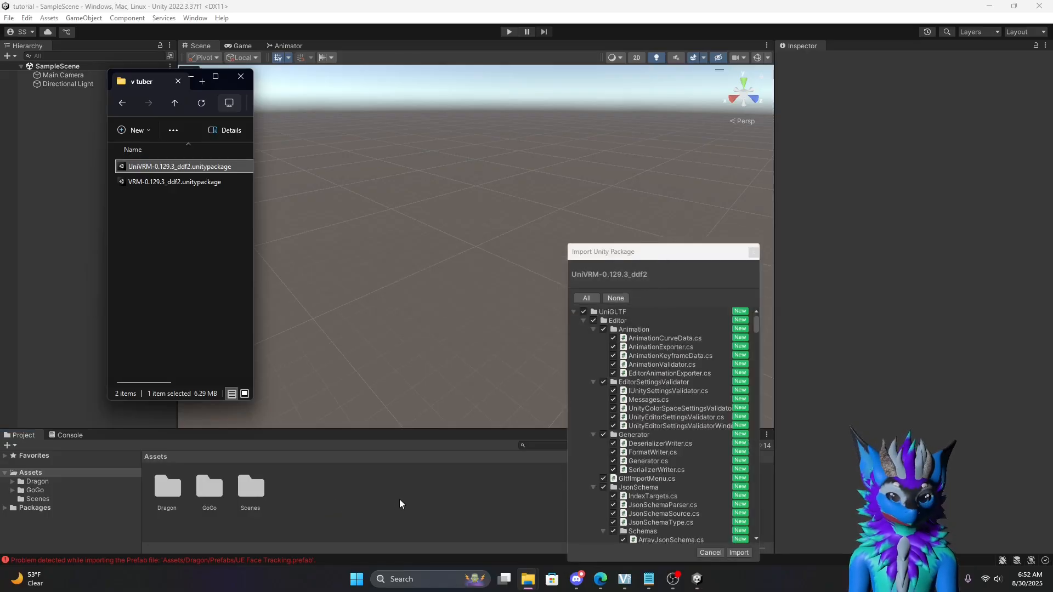
left_click(737, 553)
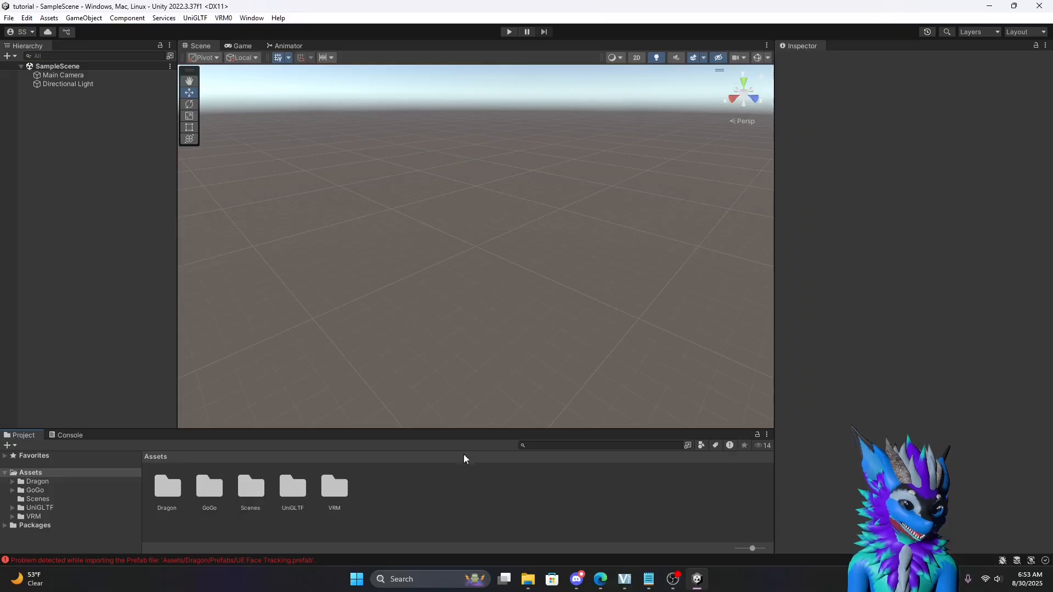
Enlarge the Project area and place the Nardoragon prefab from Dragon/Prefabs into the SampleScene hierarchy, framing it in the scene.
left_click_drag(431, 428, 432, 413)
left_click_drag(432, 413, 432, 352)
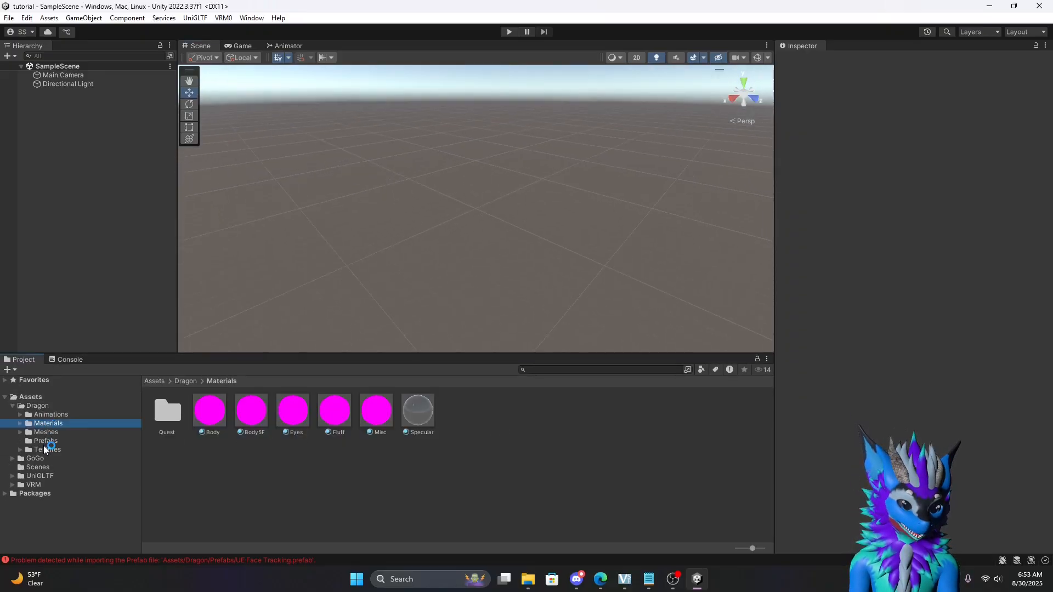
left_click(45, 441)
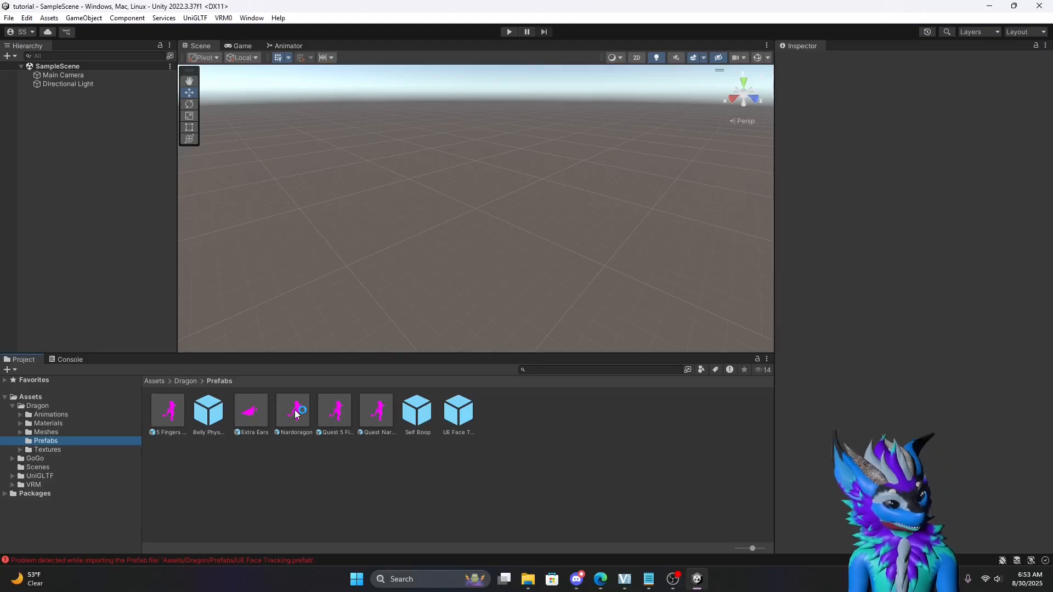
left_click_drag(295, 415, 70, 169)
scroll(460, 197, "up", 8)
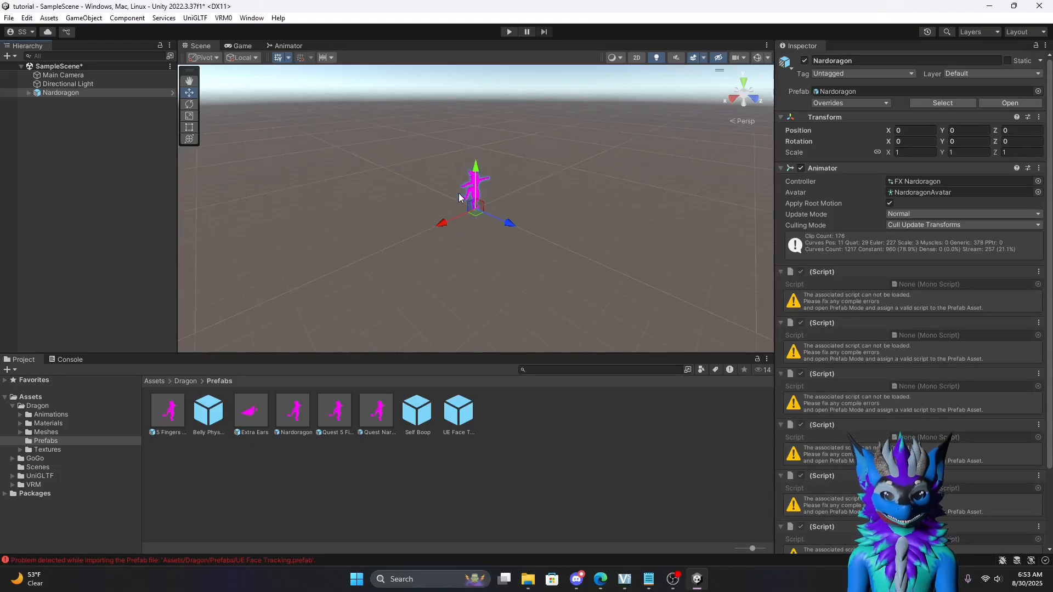
middle_click_drag(460, 198, 529, 280)
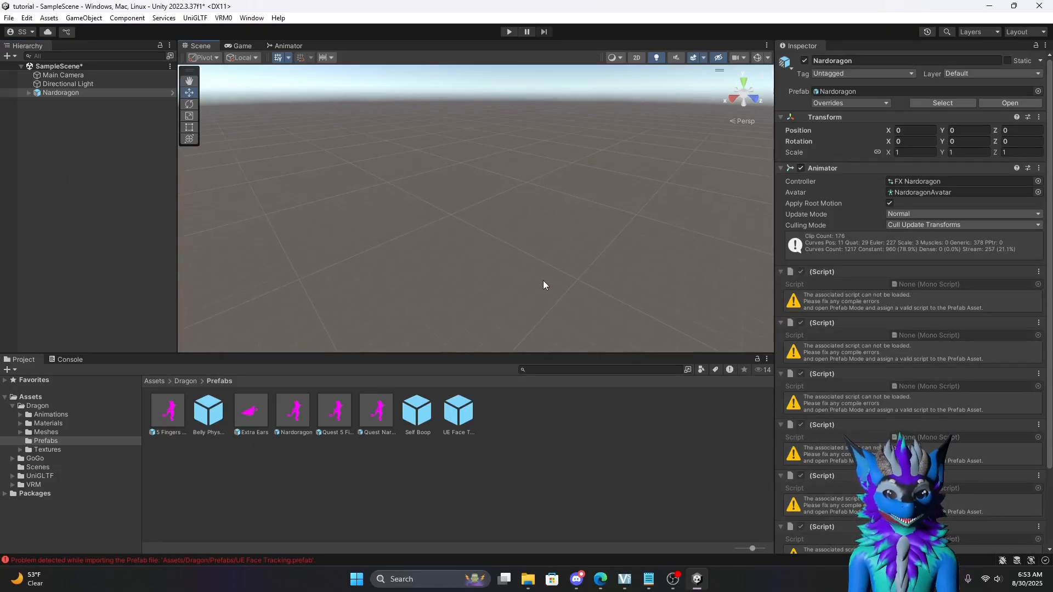
key("f")
middle_click_drag(543, 222, 503, 270)
scroll(534, 237, "up", 3)
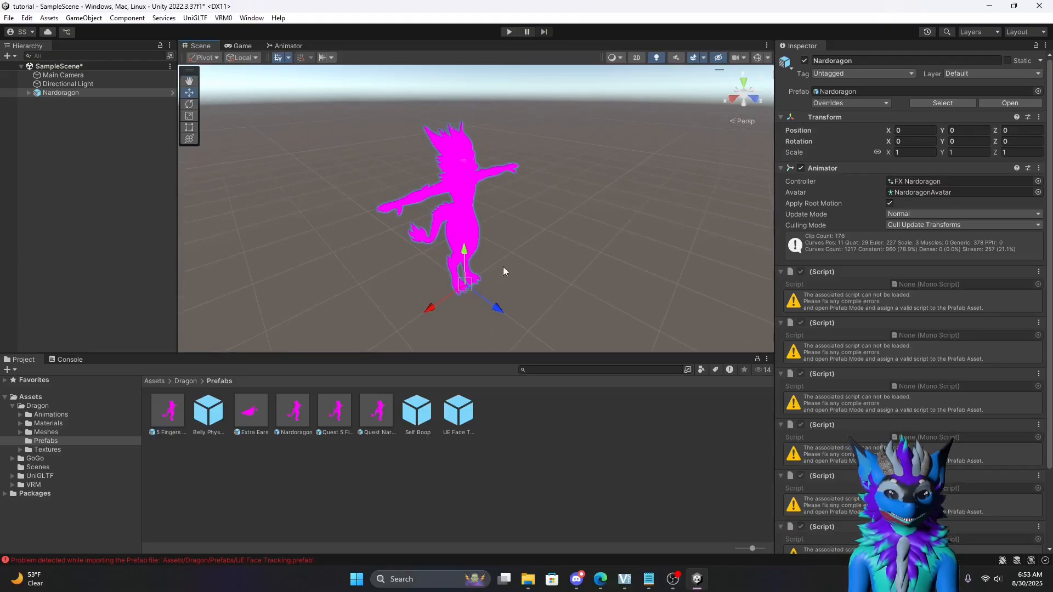
Add the custom body, fluff and misc texture images from File Explorer to the Dragon/Materials folder.
left_click(49, 431)
left_click(48, 423)
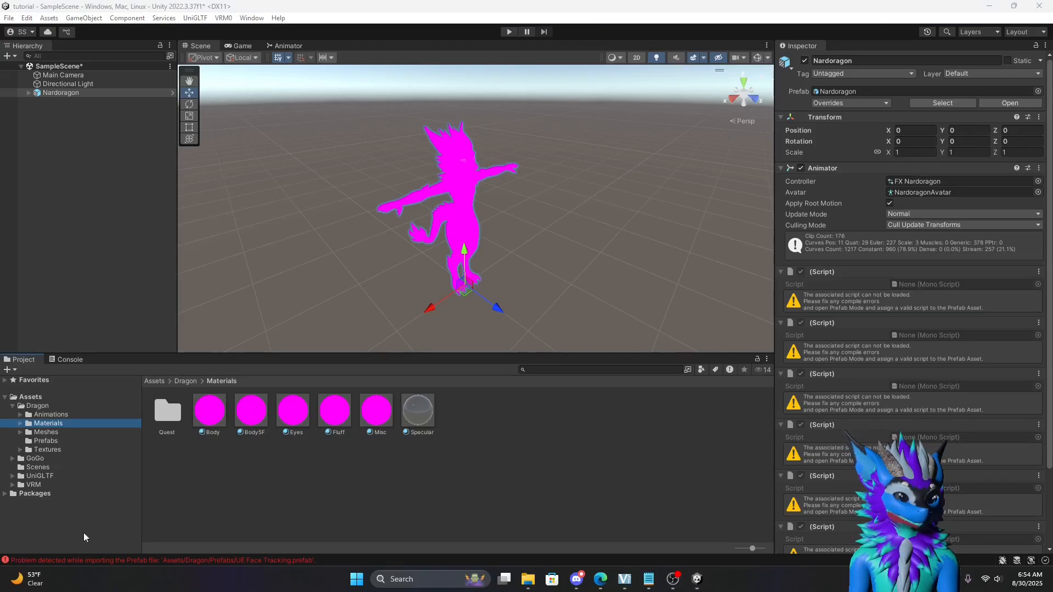
mouse_move(528, 579)
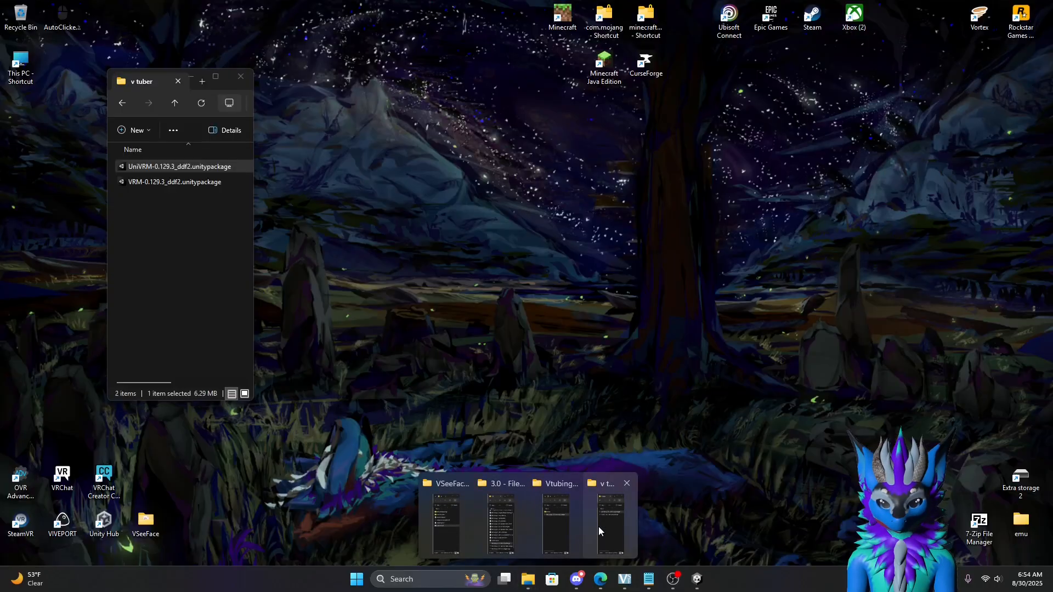
left_click(599, 528)
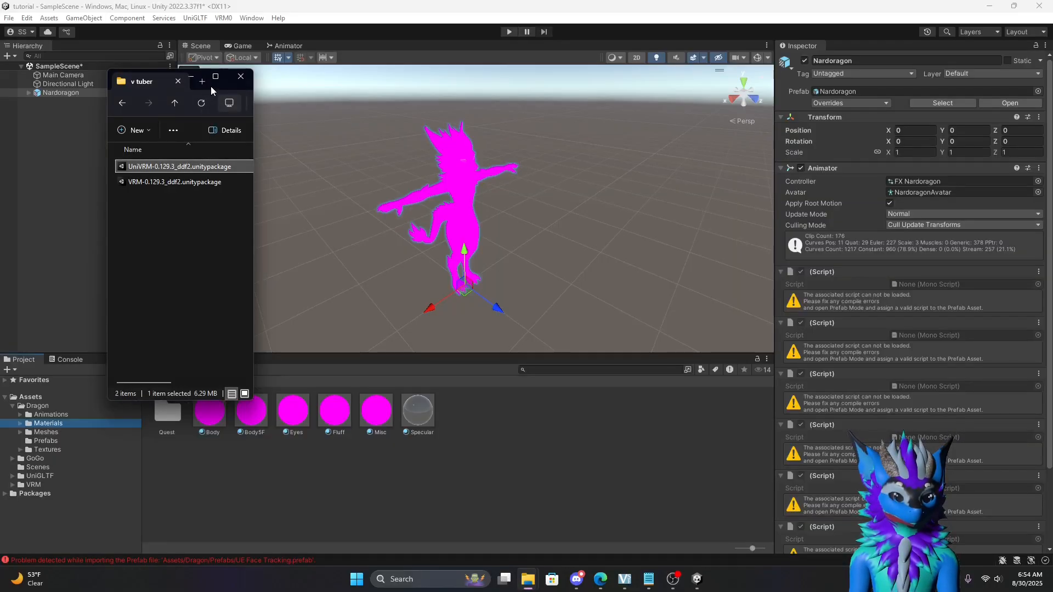
left_click_drag(210, 86, 0, 172)
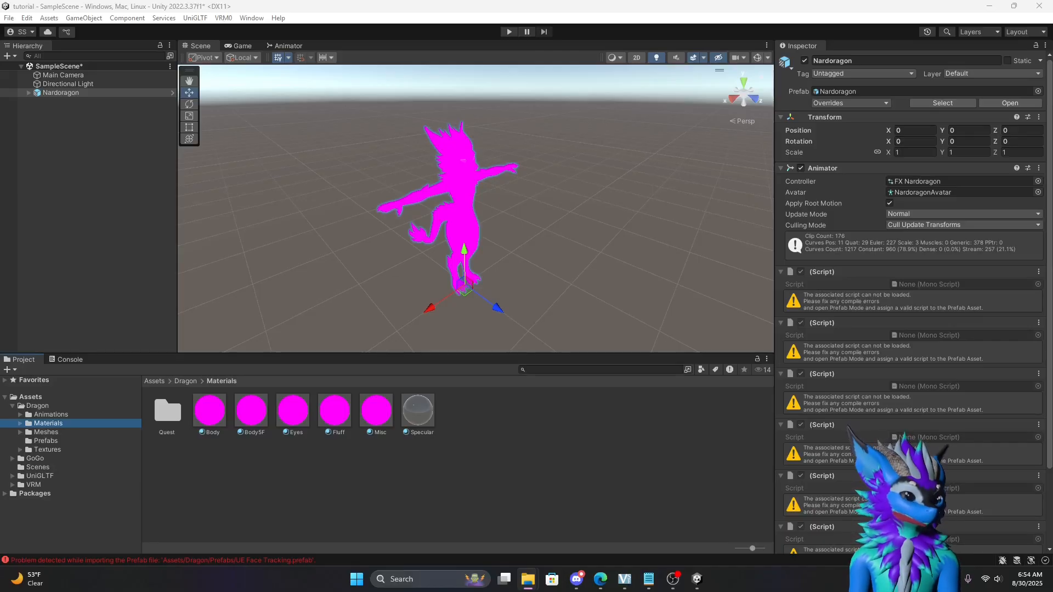
left_click_drag(0, 406, 281, 473)
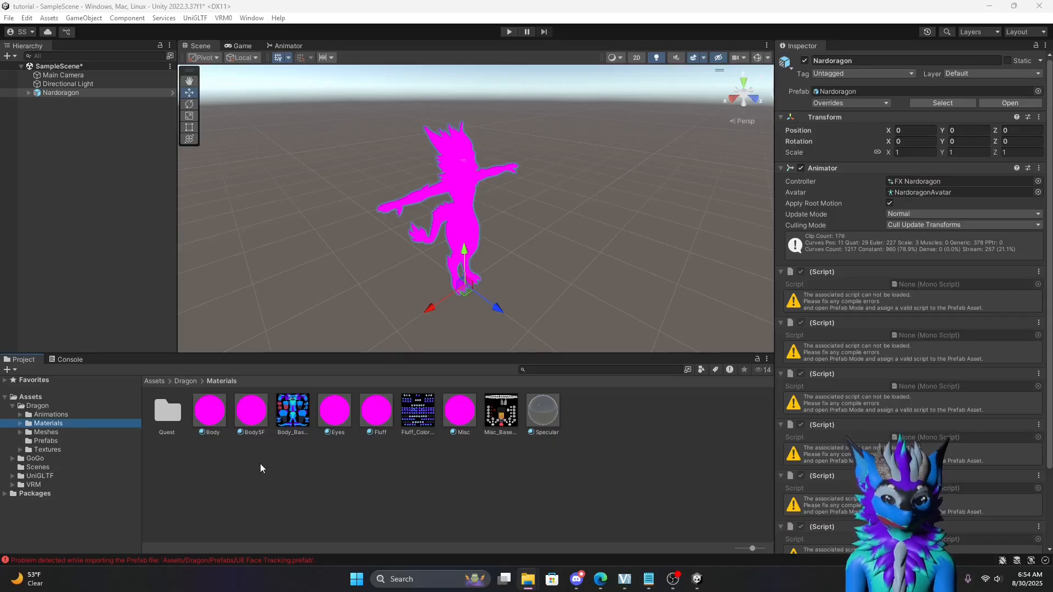
Switch the Body material to the Standard shader and assign the custom Body_Base texture as its albedo.
left_click(211, 410)
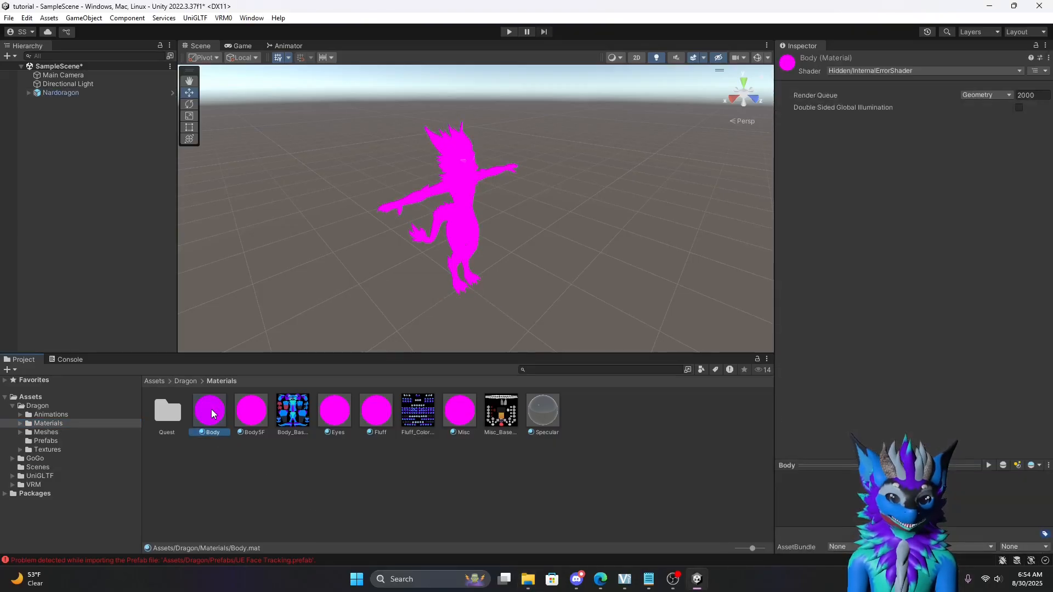
left_click(843, 70)
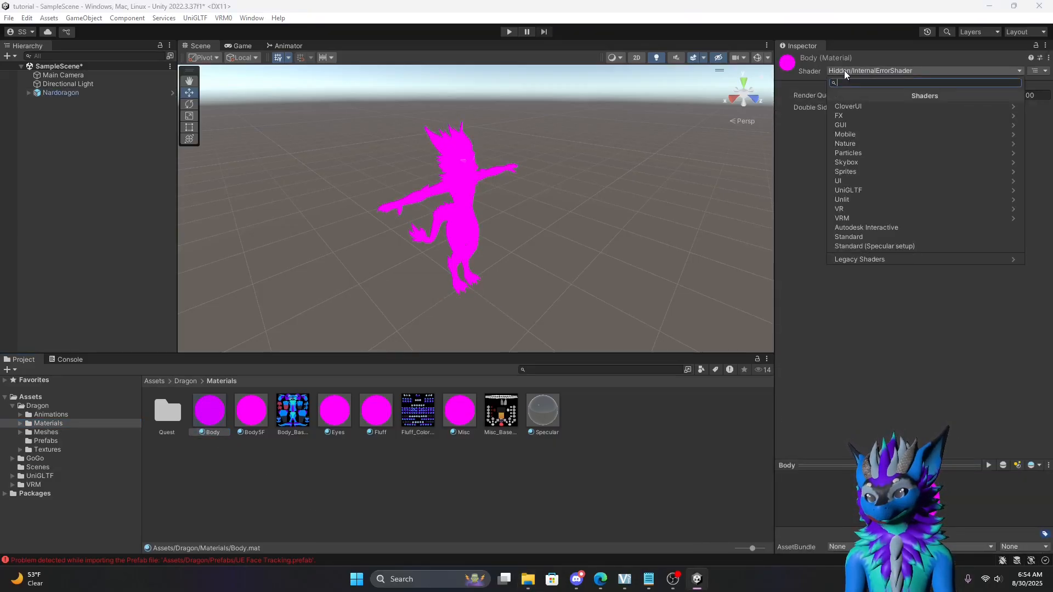
left_click(861, 238)
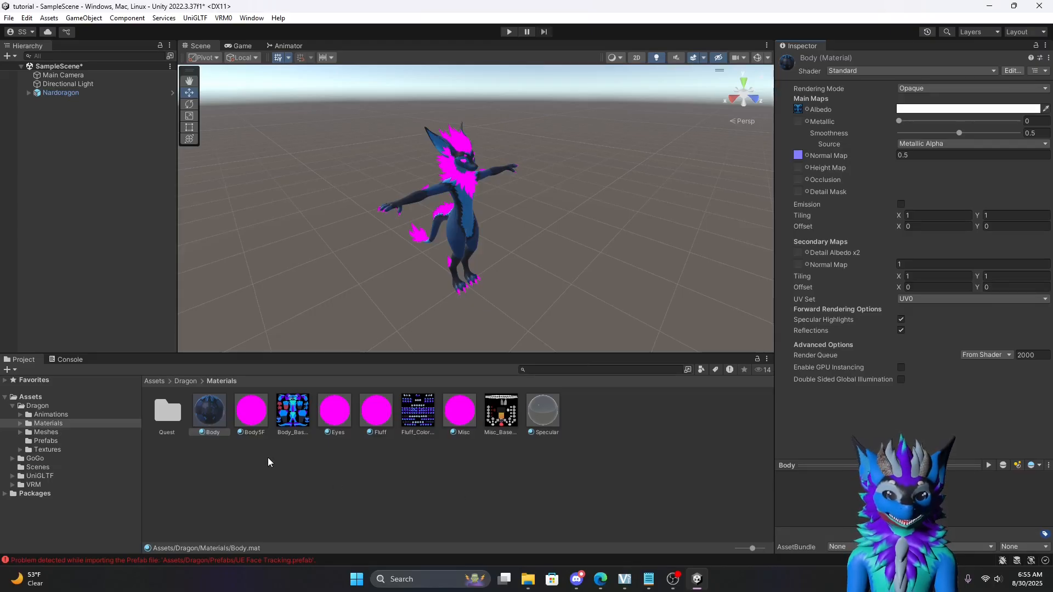
left_click_drag(291, 417, 795, 112)
scroll(462, 286, "up", 5)
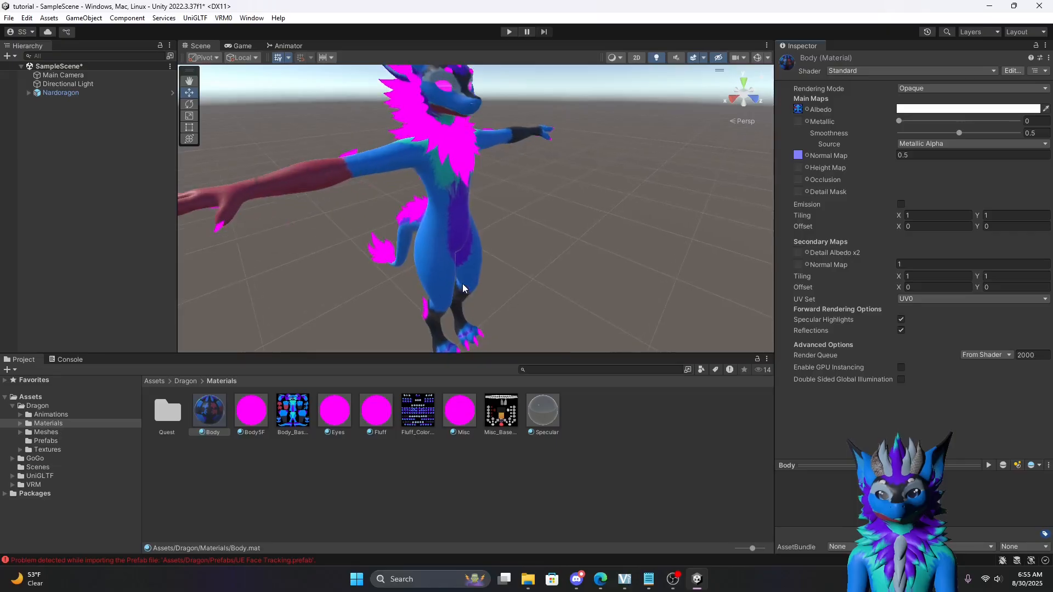
middle_click_drag(462, 284, 495, 305)
right_click_drag(629, 265, 574, 269)
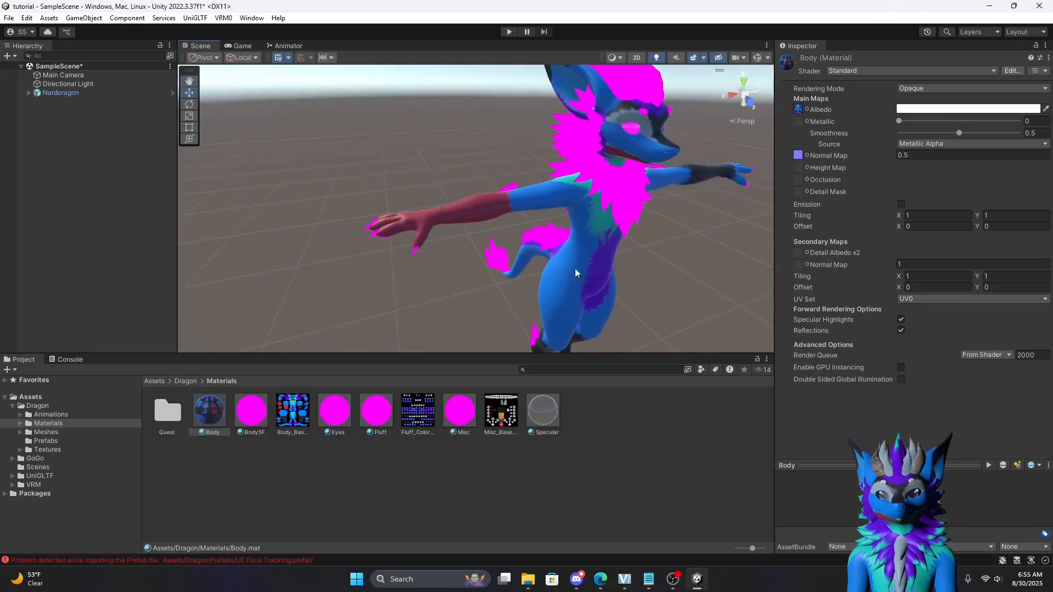
middle_click_drag(638, 258, 581, 261)
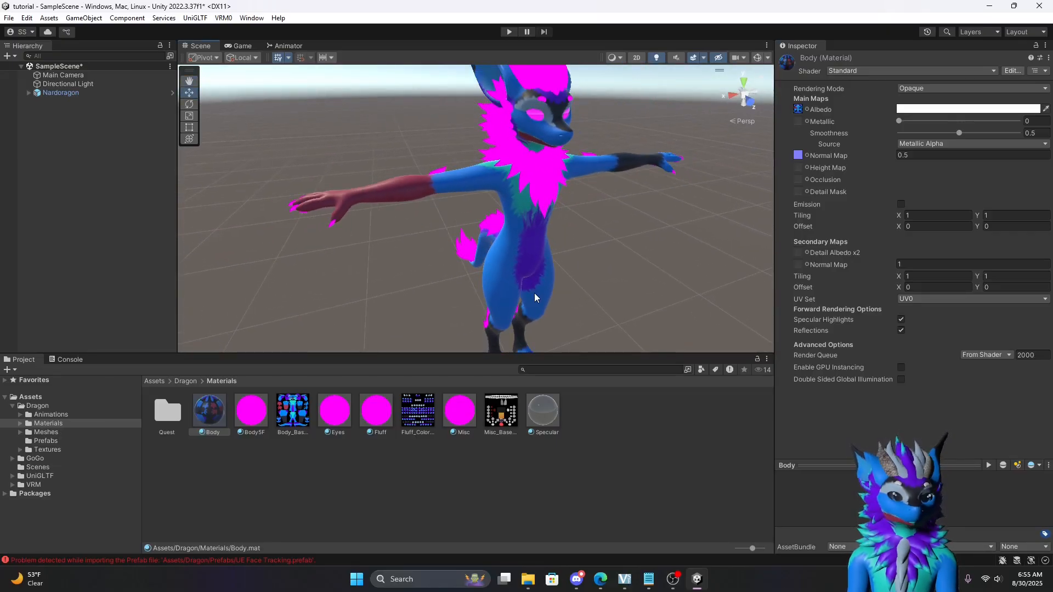
Switch the Eyes material to the Standard shader.
left_click(336, 418)
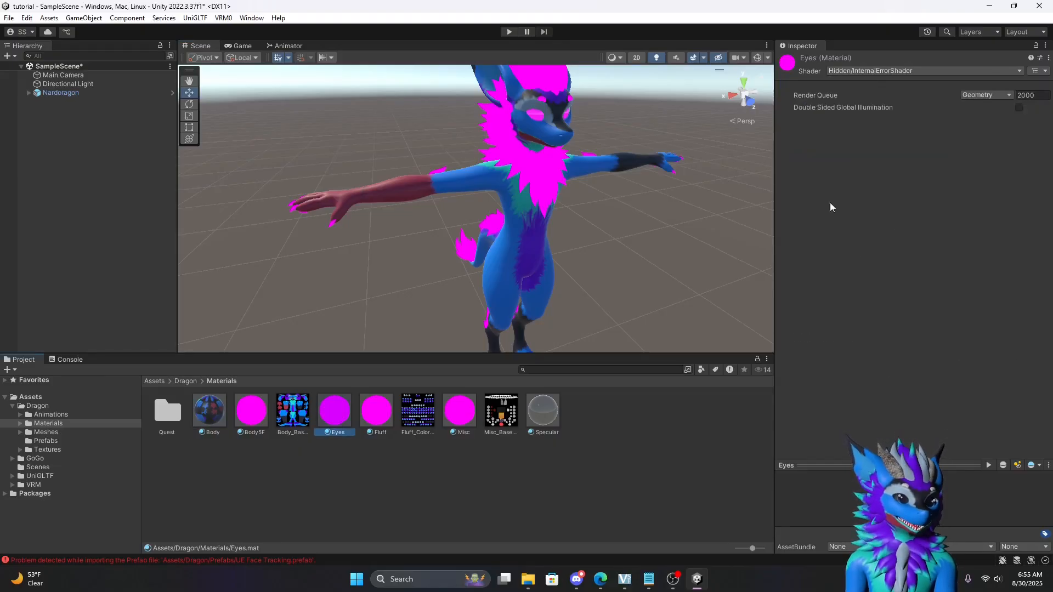
left_click(857, 71)
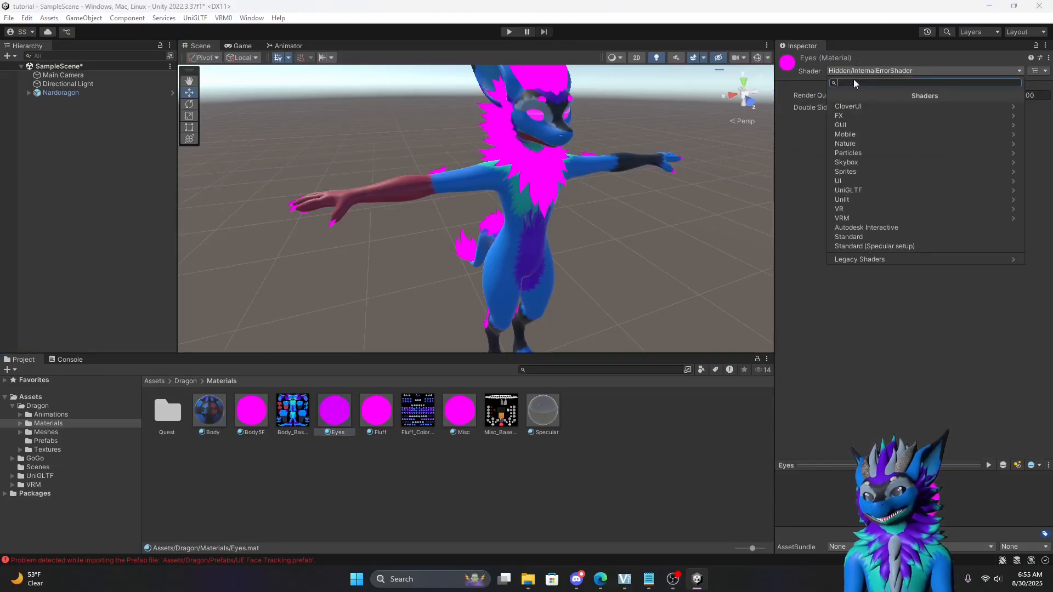
left_click(851, 237)
middle_click_drag(654, 245, 624, 259)
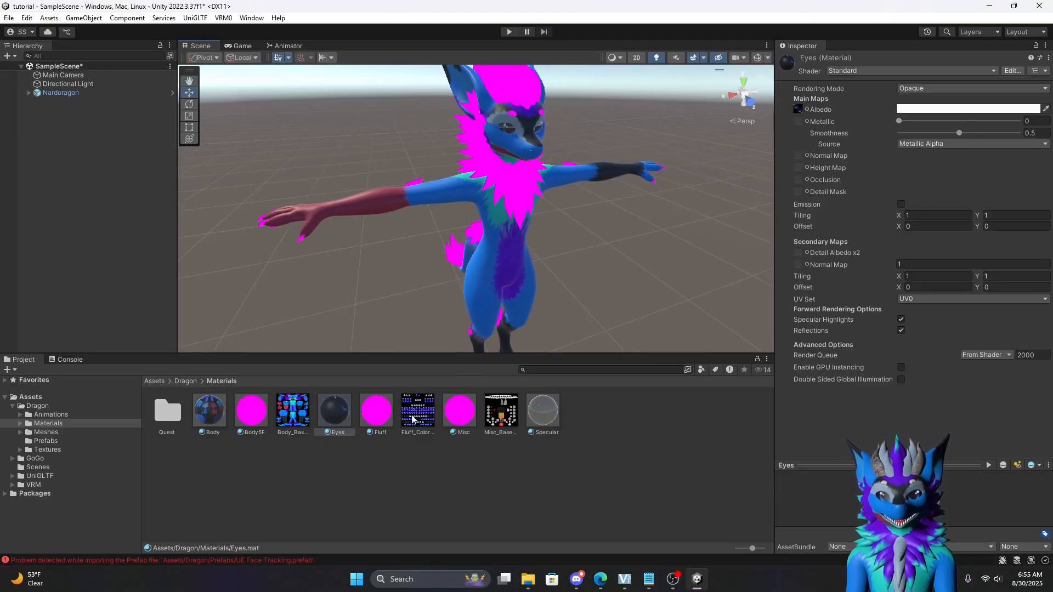
Switch the Fluff material to the Standard shader and assign the custom Fluff_Color texture as its albedo.
left_click(376, 420)
left_click(843, 71)
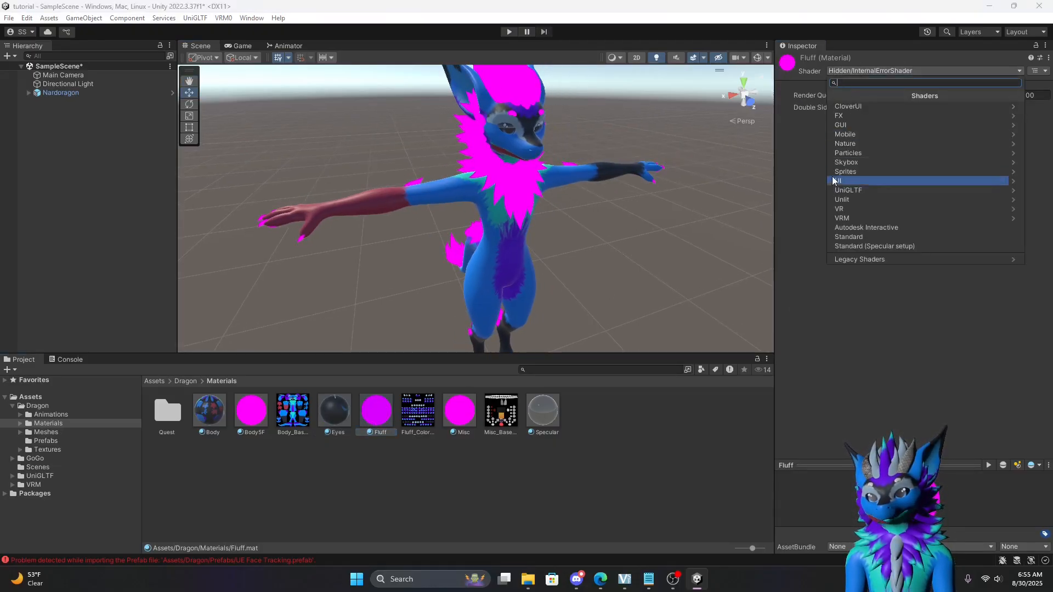
left_click(853, 236)
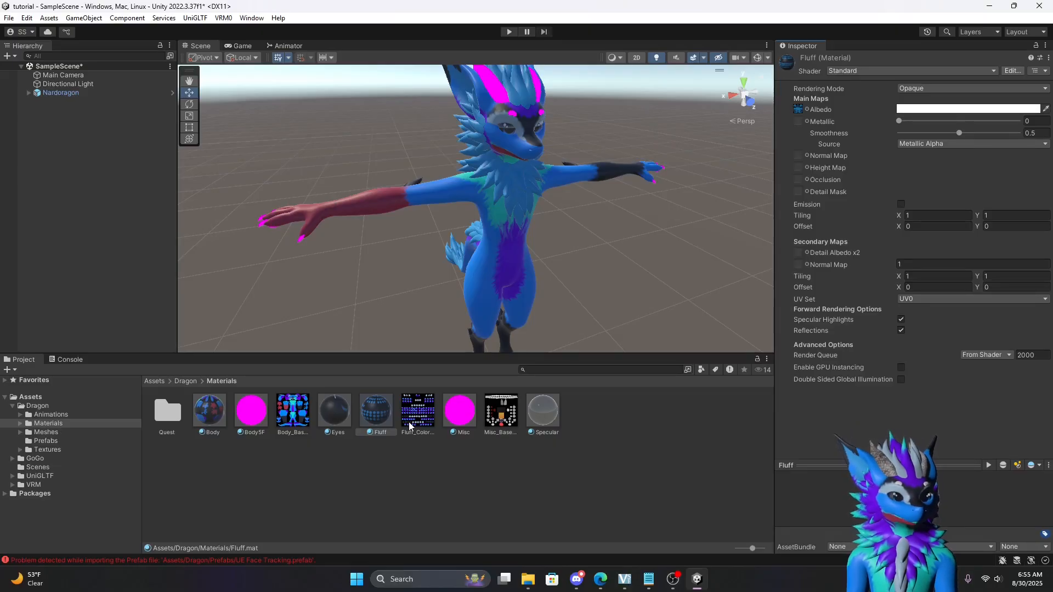
left_click_drag(415, 419, 802, 111)
middle_click_drag(665, 226, 624, 251)
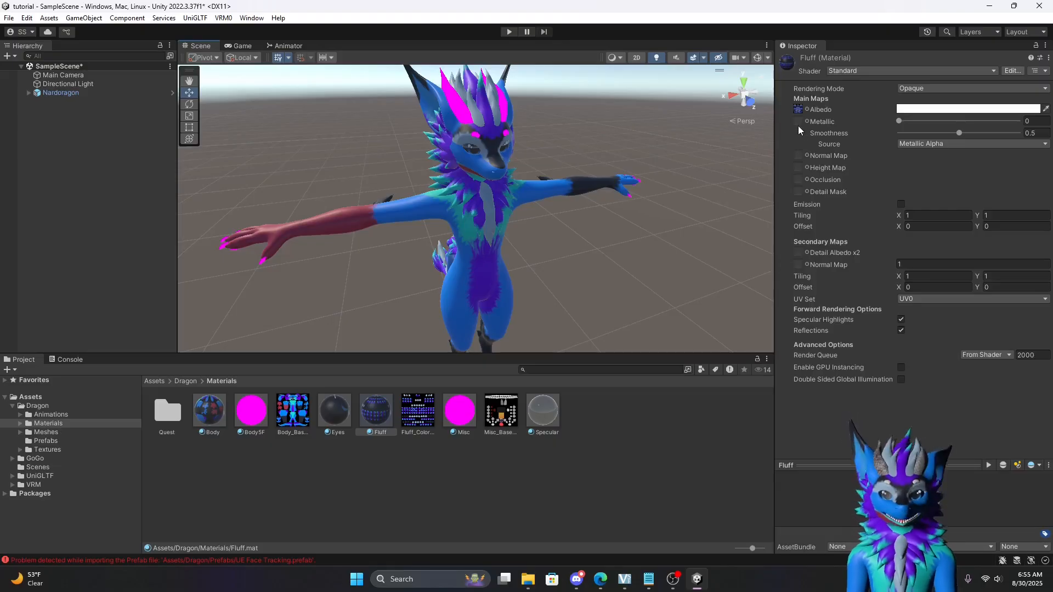
Switch the Misc material to the Standard shader and assign the custom Misc_Base texture as its albedo.
left_click(461, 410)
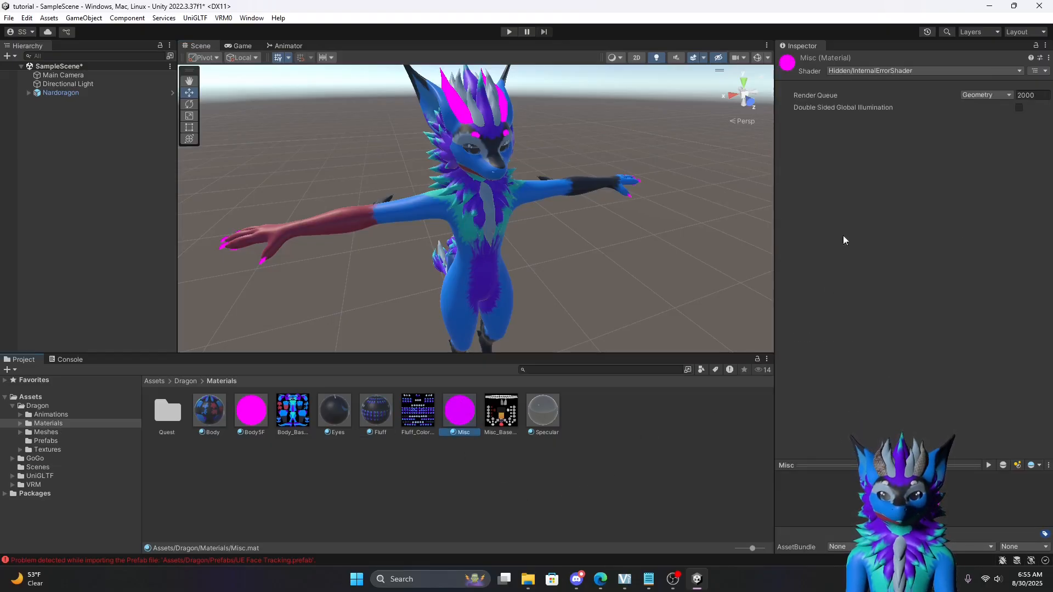
left_click(844, 70)
left_click(847, 231)
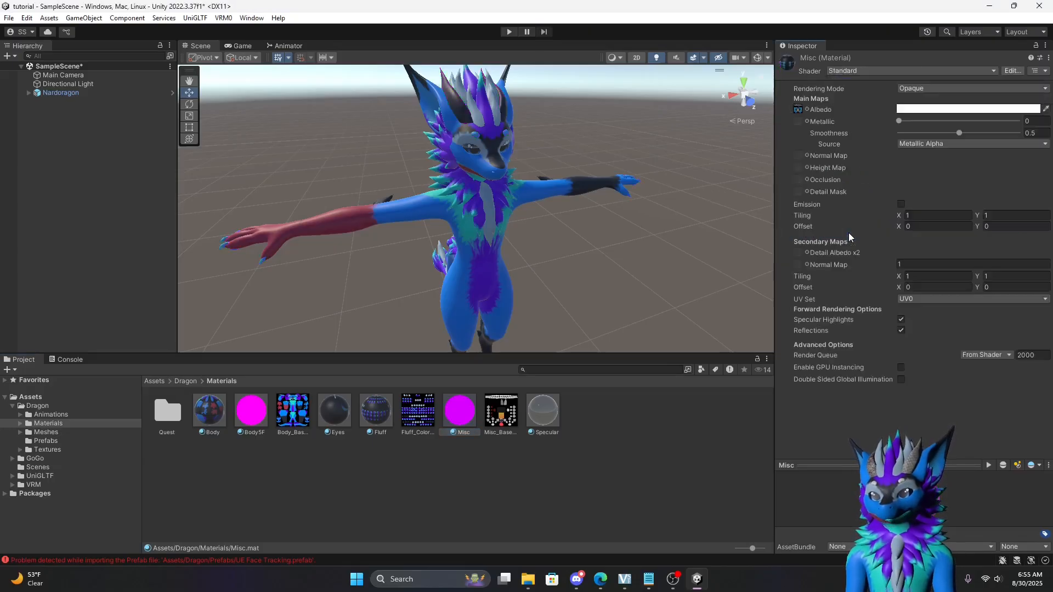
left_click_drag(504, 410, 799, 110)
right_click_drag(586, 256, 538, 254)
middle_click_drag(601, 270, 577, 265)
scroll(567, 255, "down", 5)
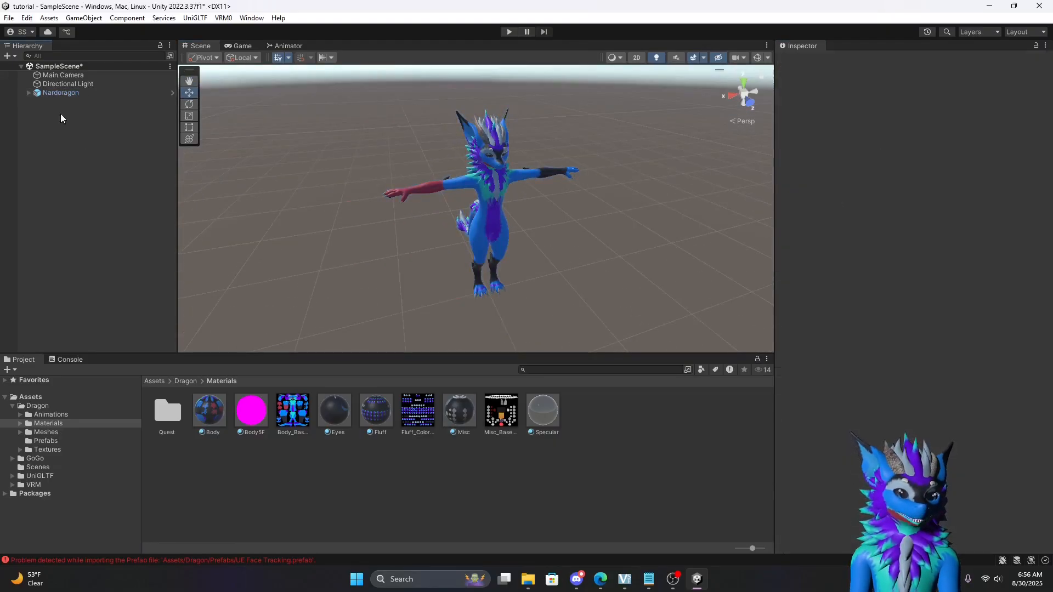
Start a VRM 0.x export of the Nardoragon object and set its title to "test".
left_click(44, 94)
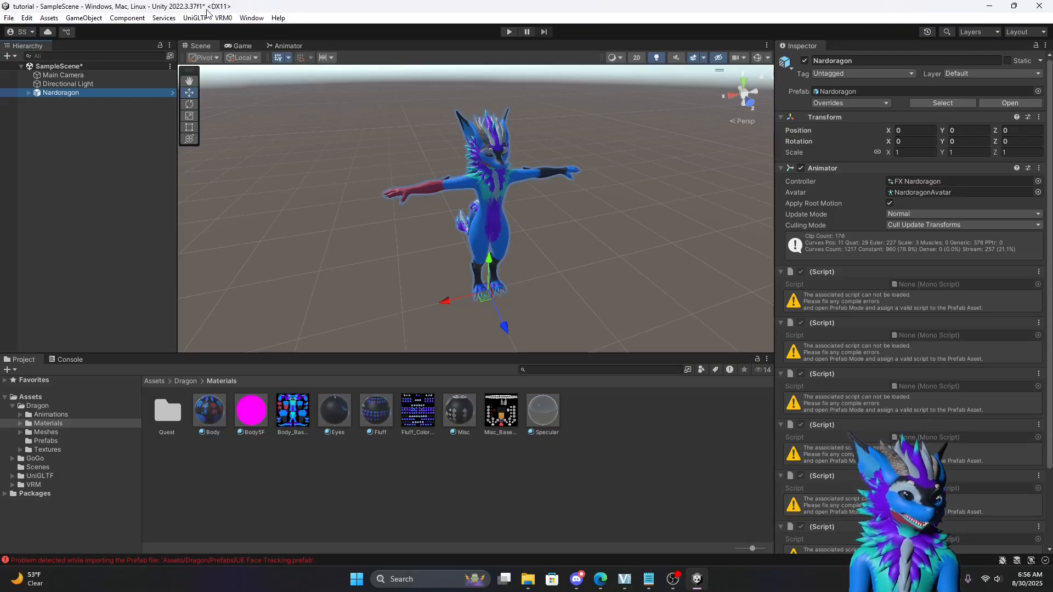
left_click(223, 18)
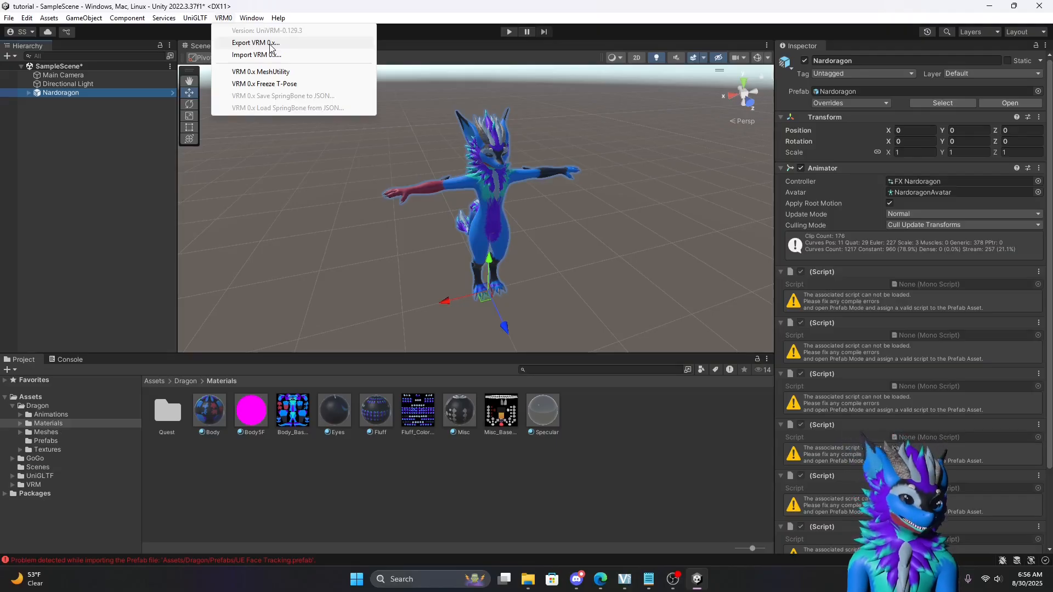
left_click(271, 44)
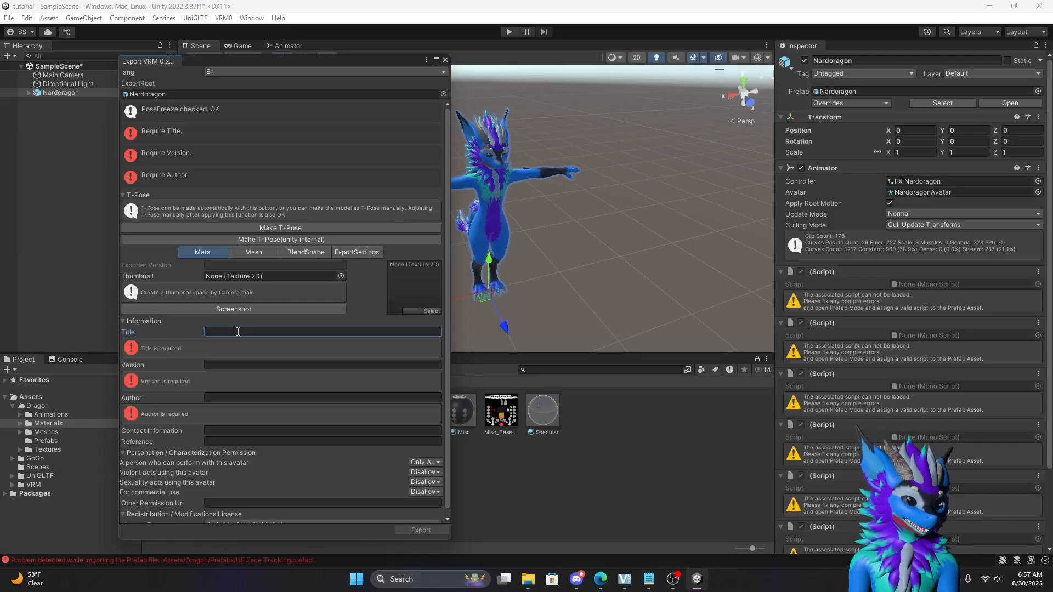
type("1")
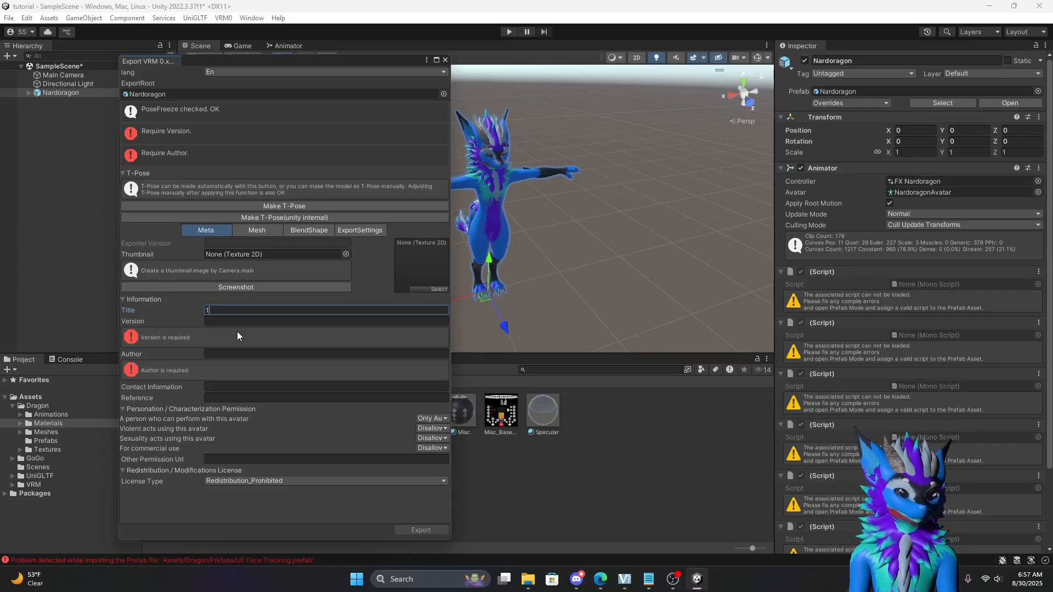
key("BackSpace")
type("test")
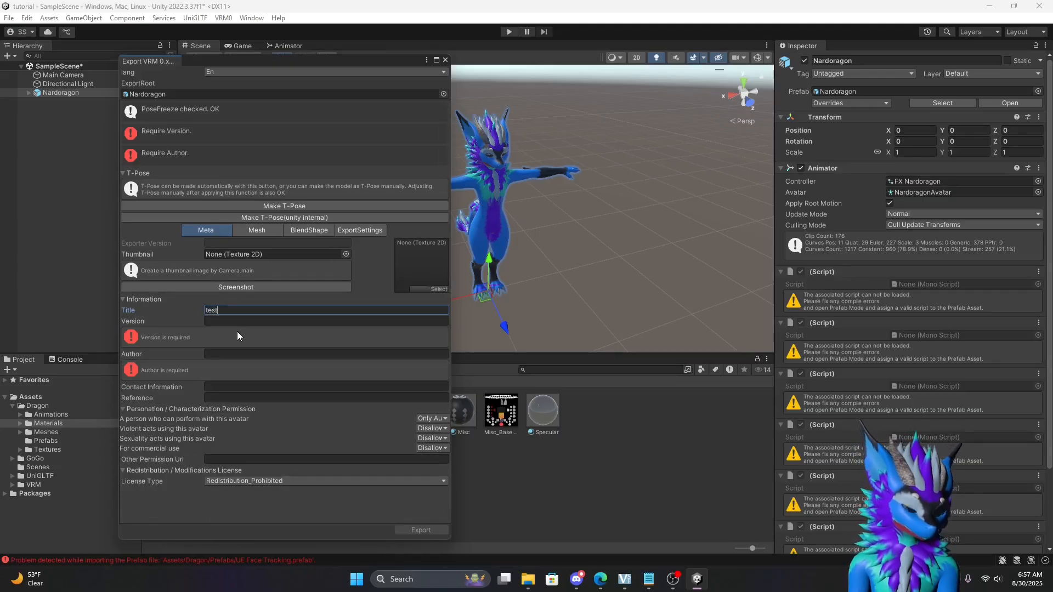
Set the VRM export's version to 3.1 and enter the author's name.
left_click(233, 320)
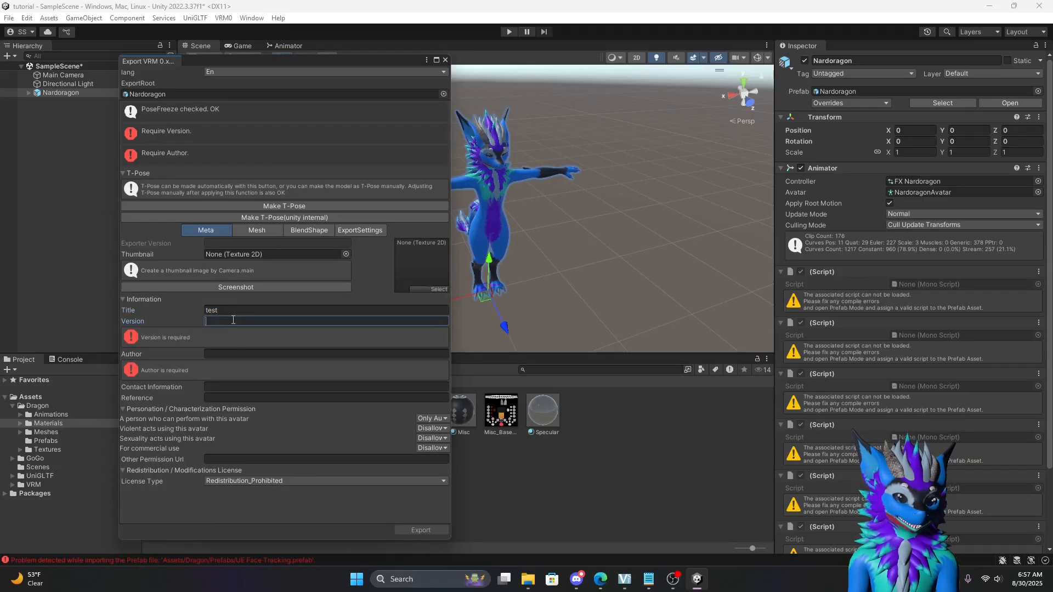
type("nardo")
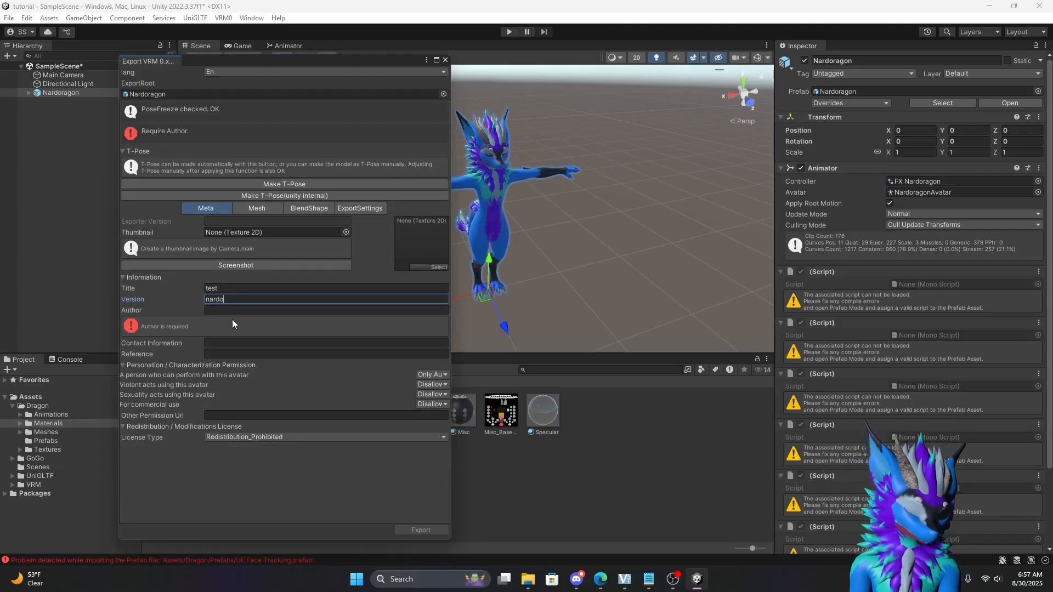
key("BackSpace")
key("BackSpace")
key("BackSpace")
key("BackSpace")
key("BackSpace")
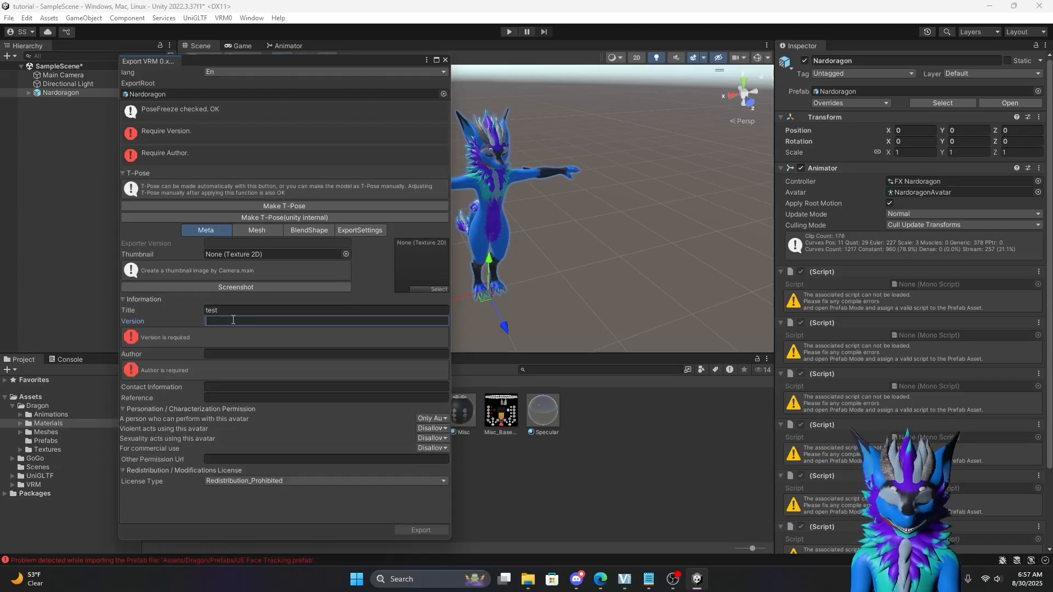
type("3.1")
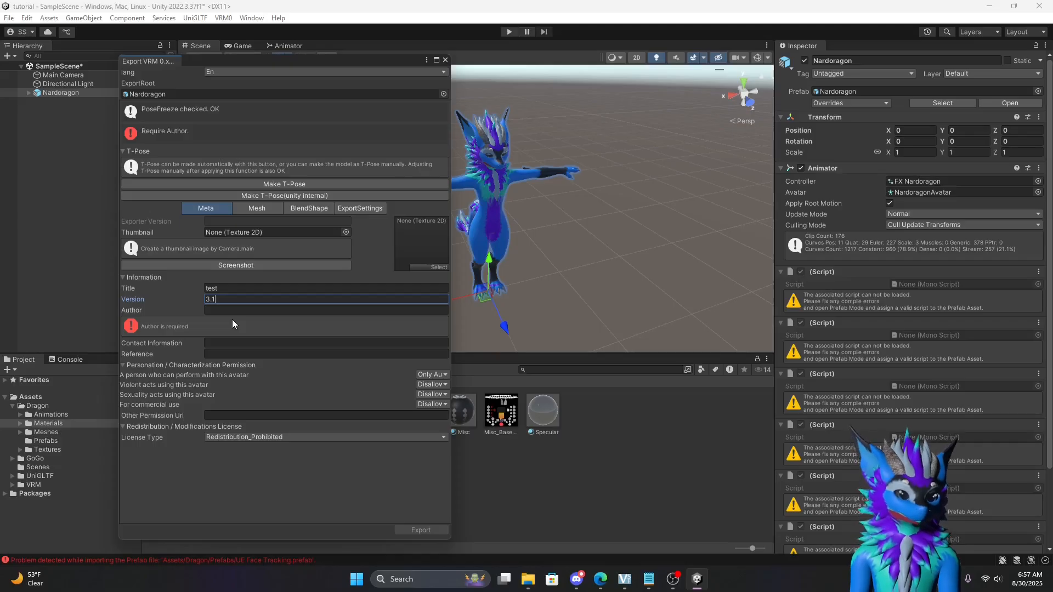
left_click(228, 308)
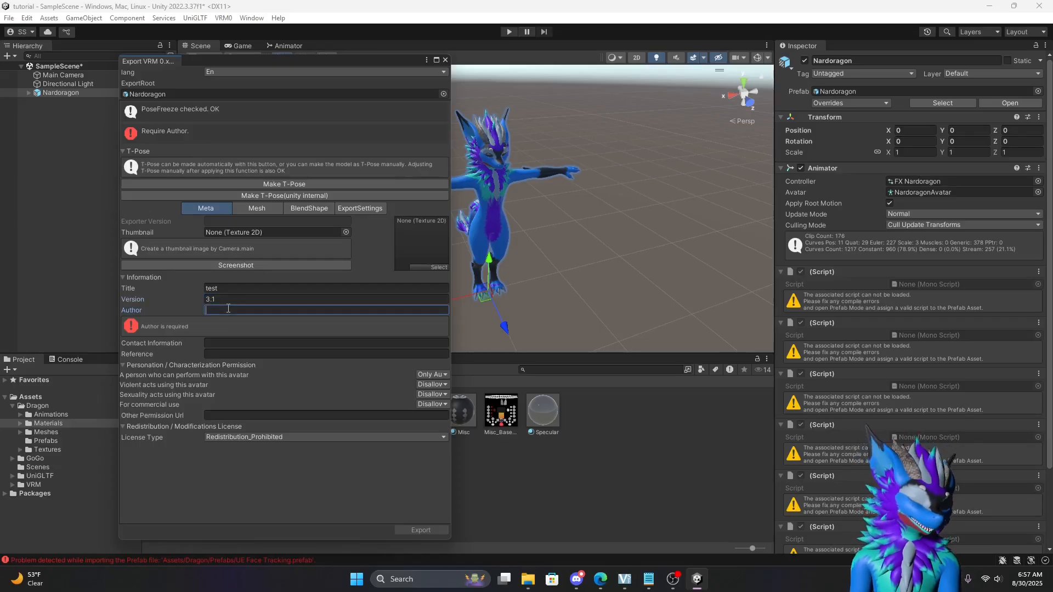
type("draco")
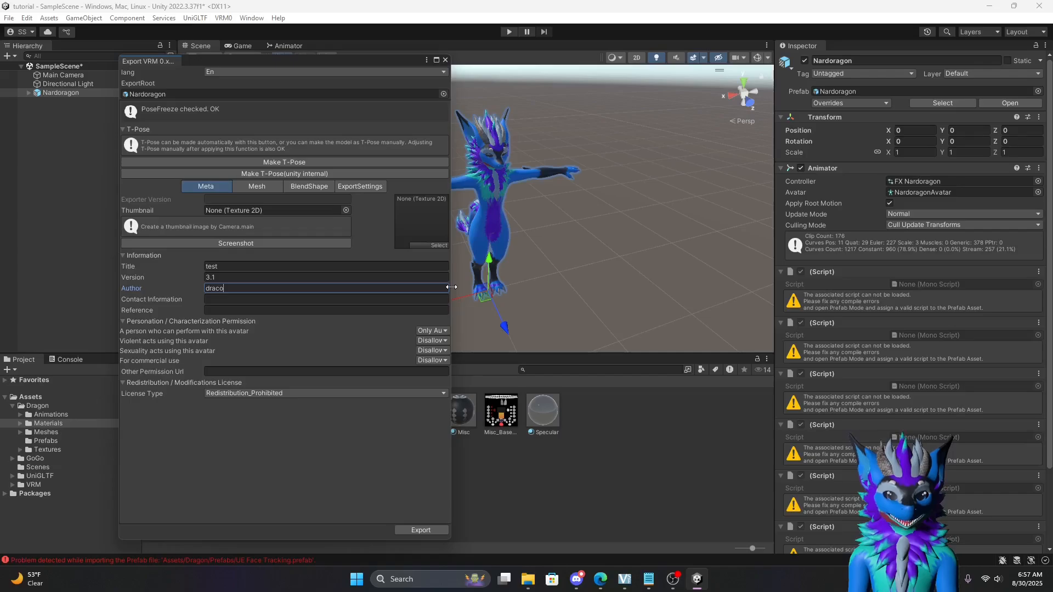
Export the avatar as Nardoragon.vrm into the tutorial project folder.
left_click_drag(451, 287, 540, 286)
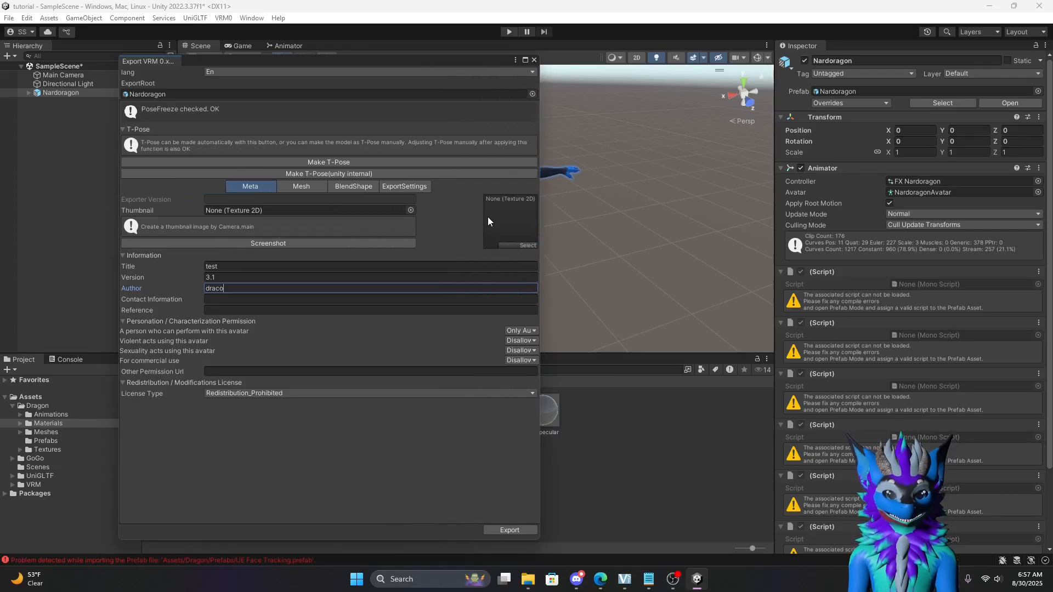
left_click(230, 245)
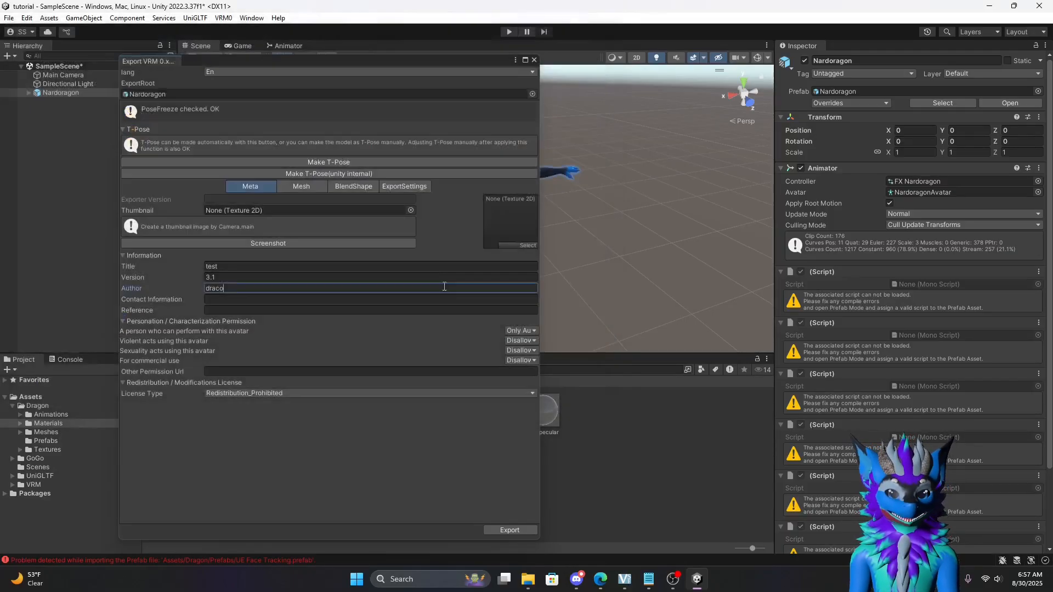
left_click(597, 31)
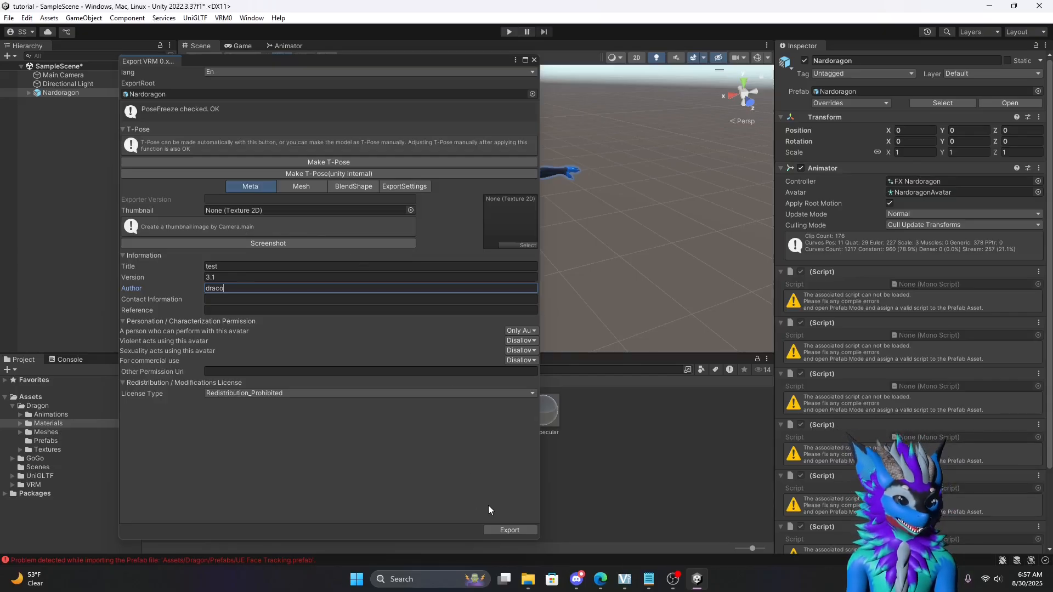
left_click(516, 530)
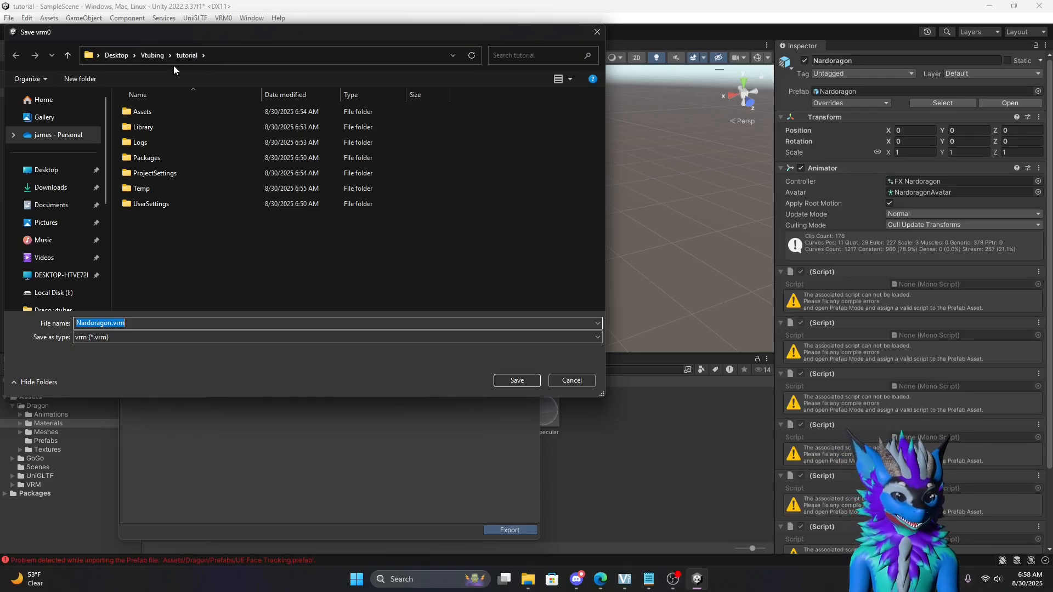
left_click(506, 380)
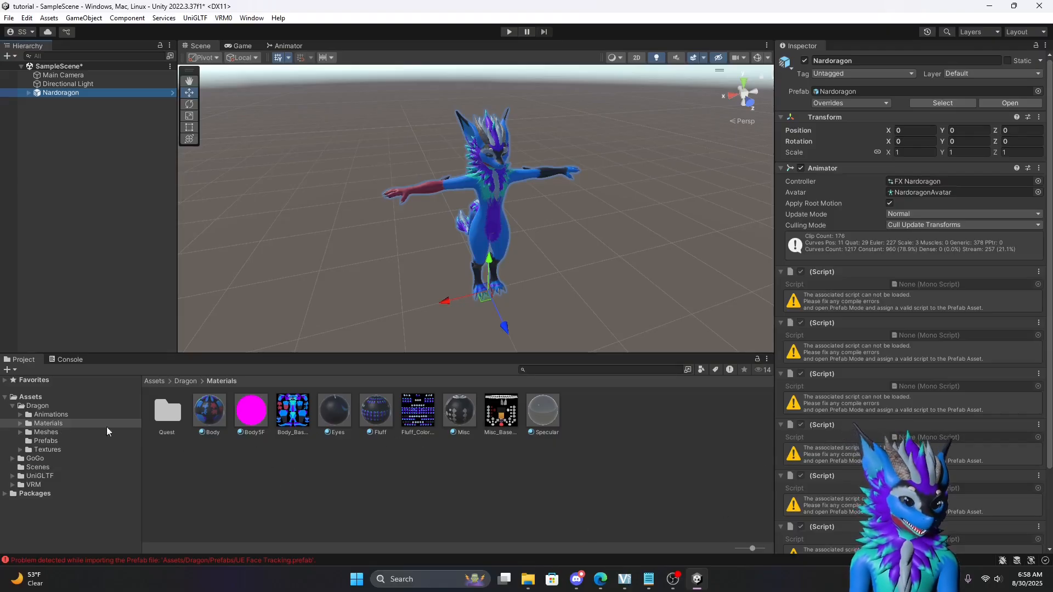
Import Nardoragon.vrm from the tutorial folder on disk into the project's root Assets folder.
left_click(31, 397)
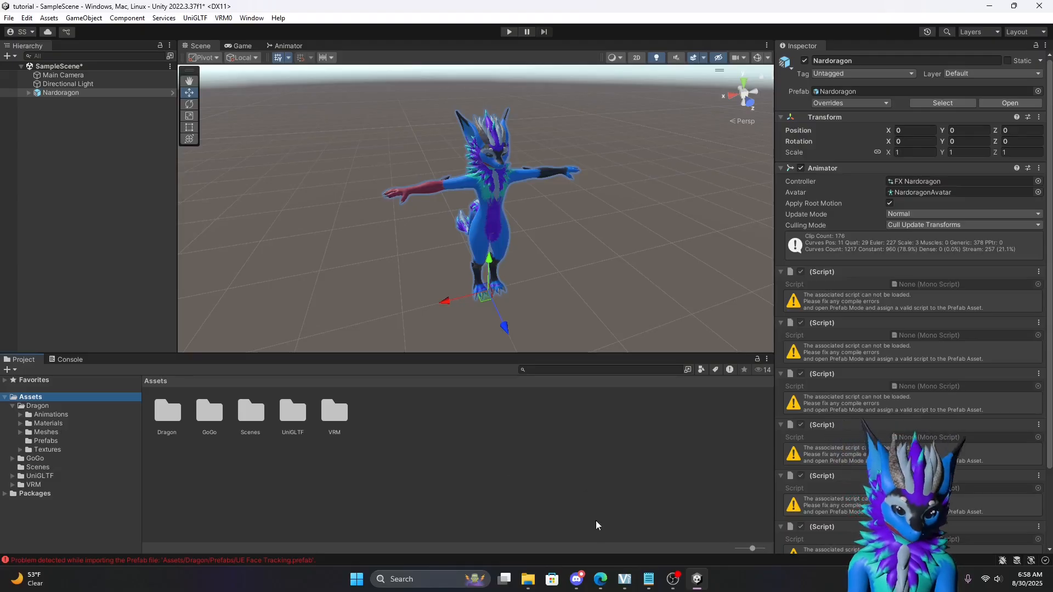
left_click(528, 579)
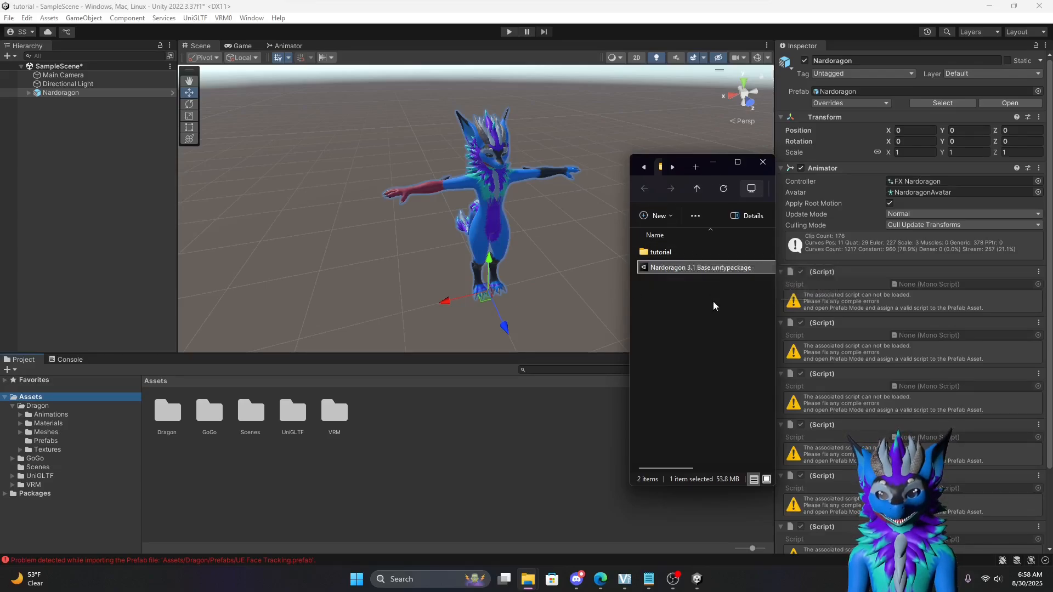
double_click(657, 253)
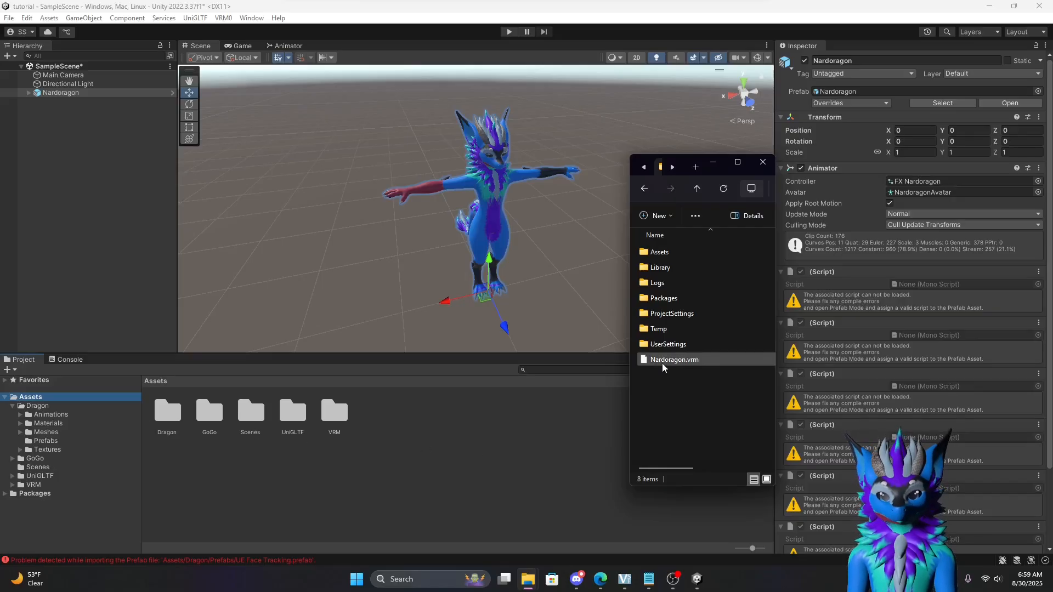
left_click_drag(663, 367, 448, 433)
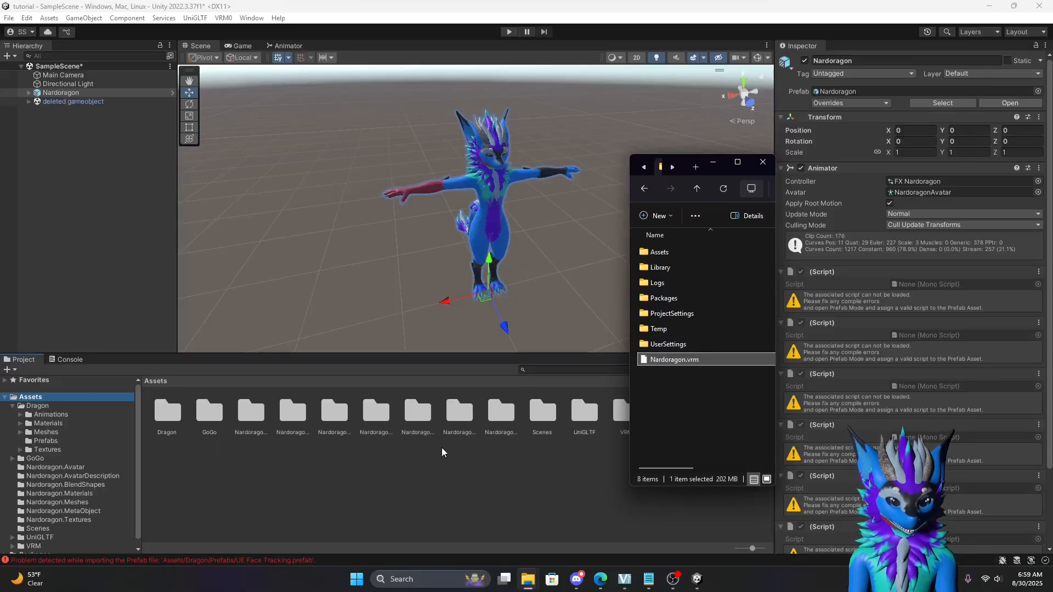
left_click(437, 473)
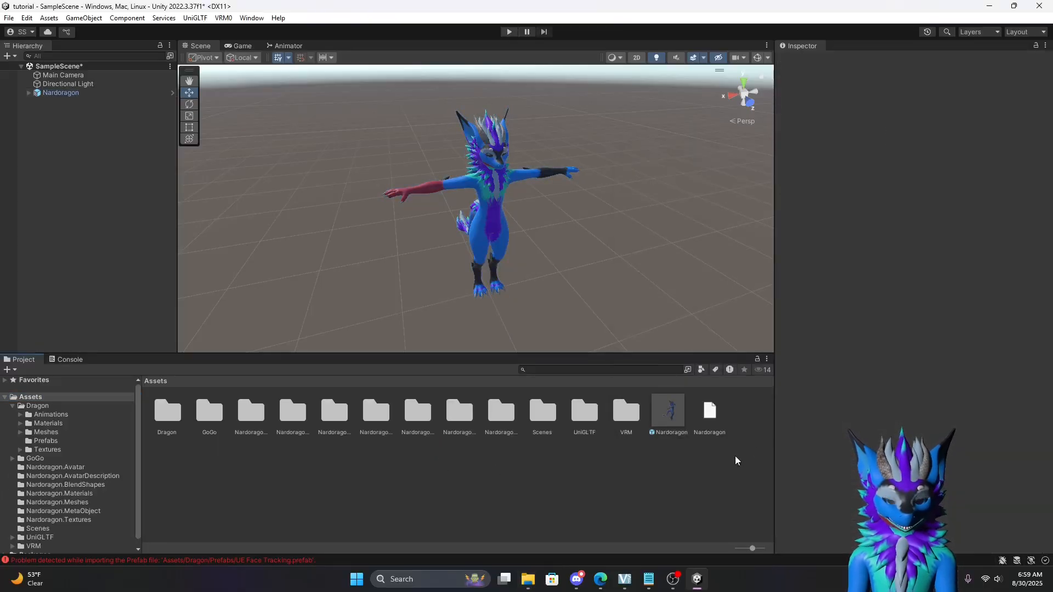
Move the original Nardoragon object along the X axis to about 3.78, clearing the scene origin.
scroll(550, 296, "down", 2)
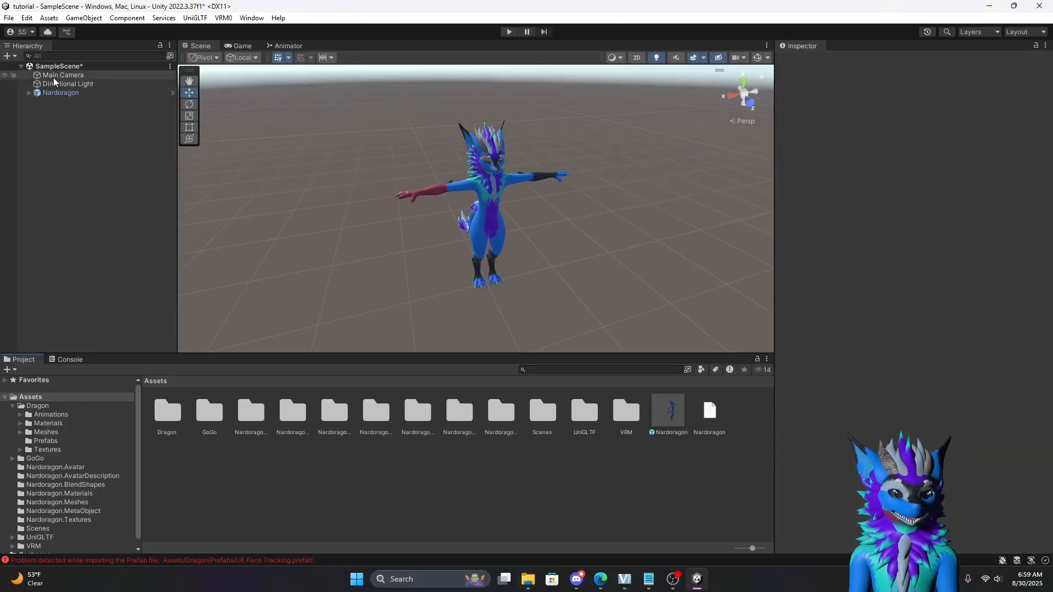
left_click(58, 92)
scroll(438, 299, "down", 2)
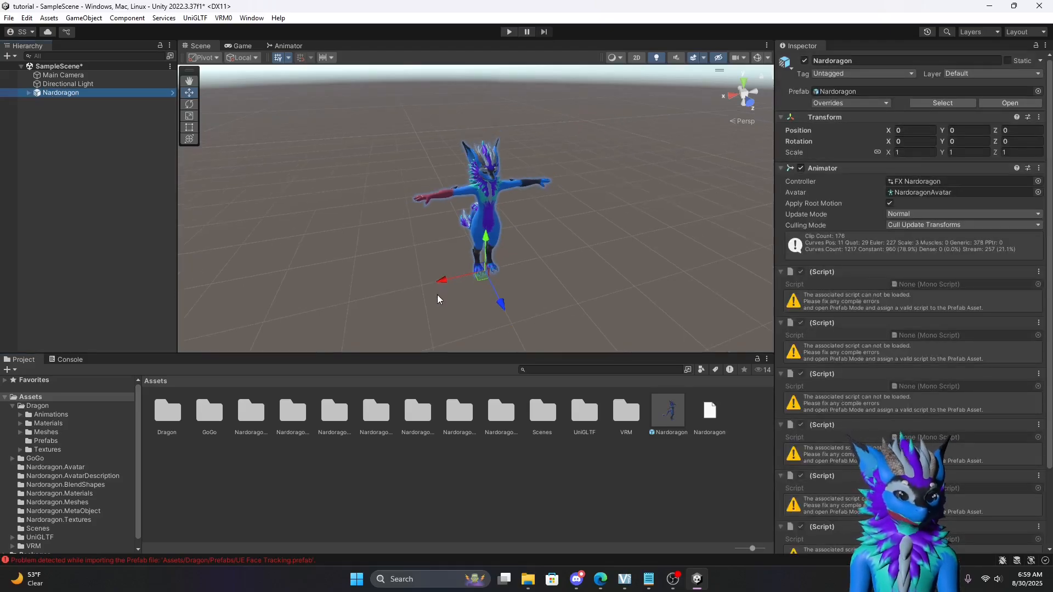
left_click_drag(442, 281, 211, 336)
middle_click_drag(402, 320, 449, 301)
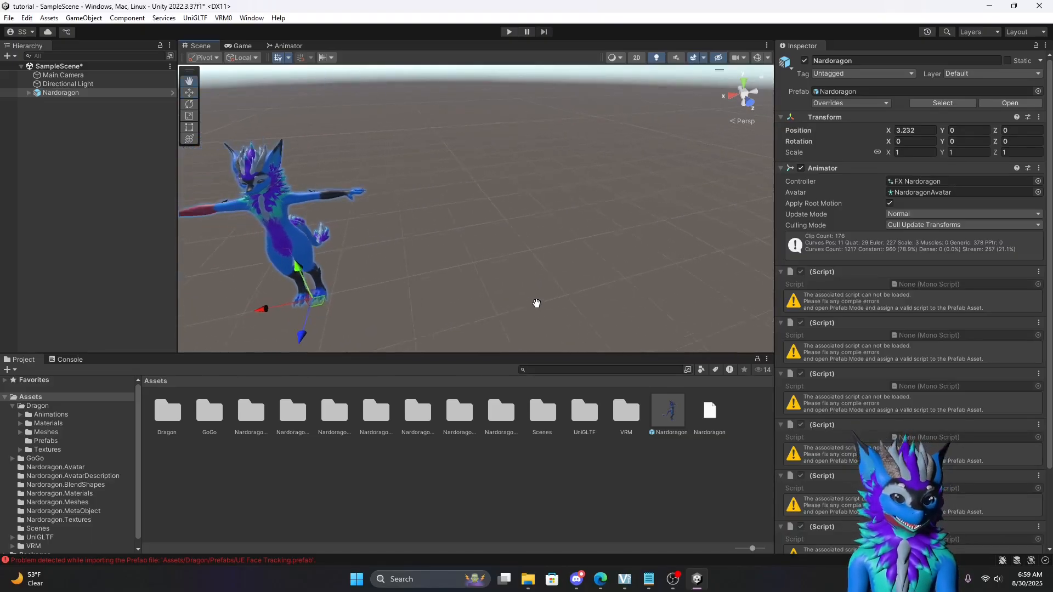
middle_click_drag(536, 303, 551, 305)
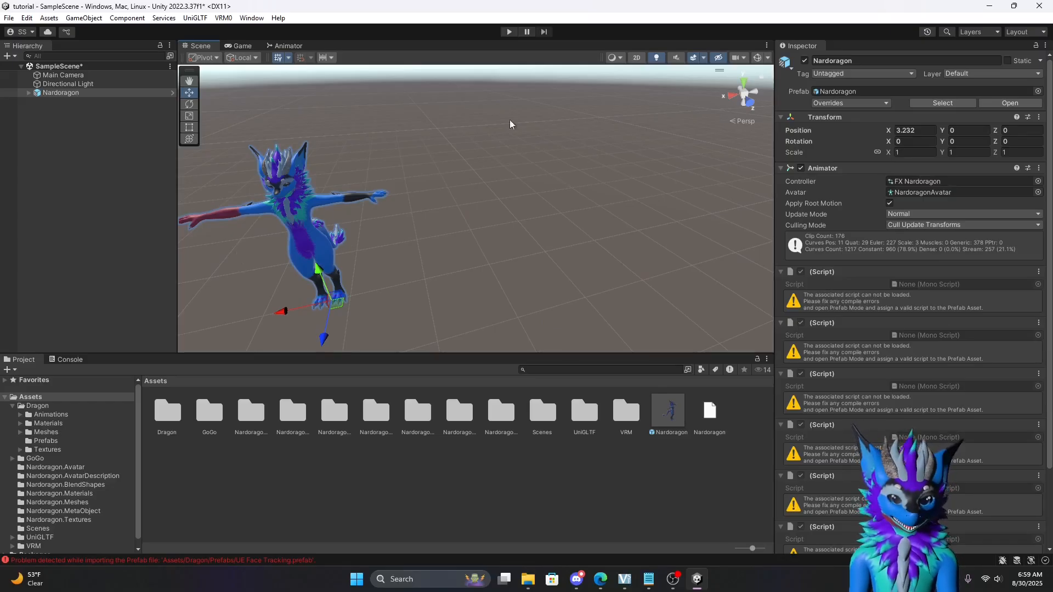
left_click_drag(281, 317, 621, 407)
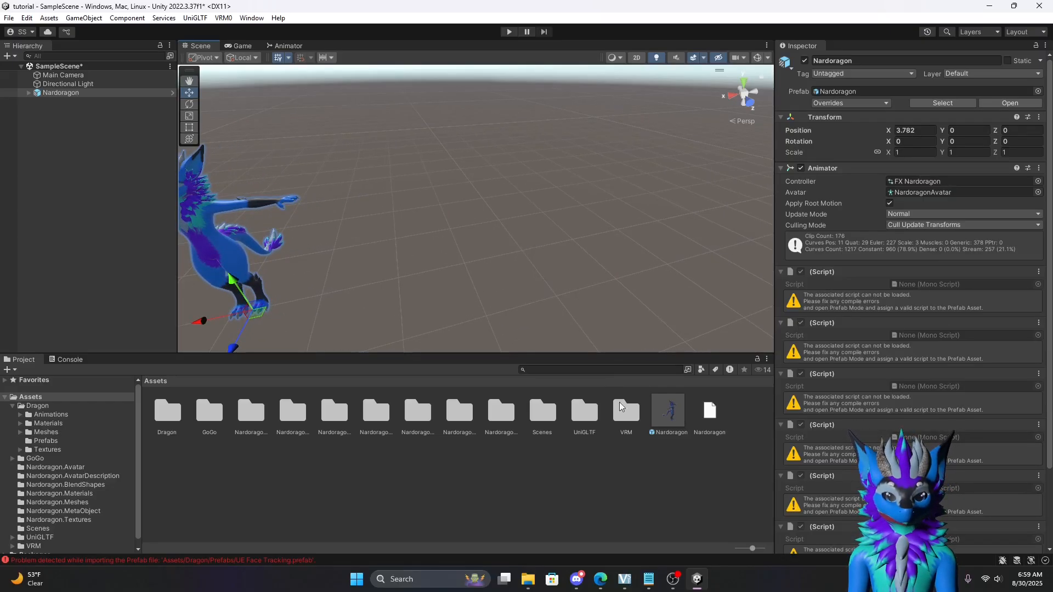
Add the imported Nardoragon VRM prefab to the scene as a second avatar.
left_click(664, 418)
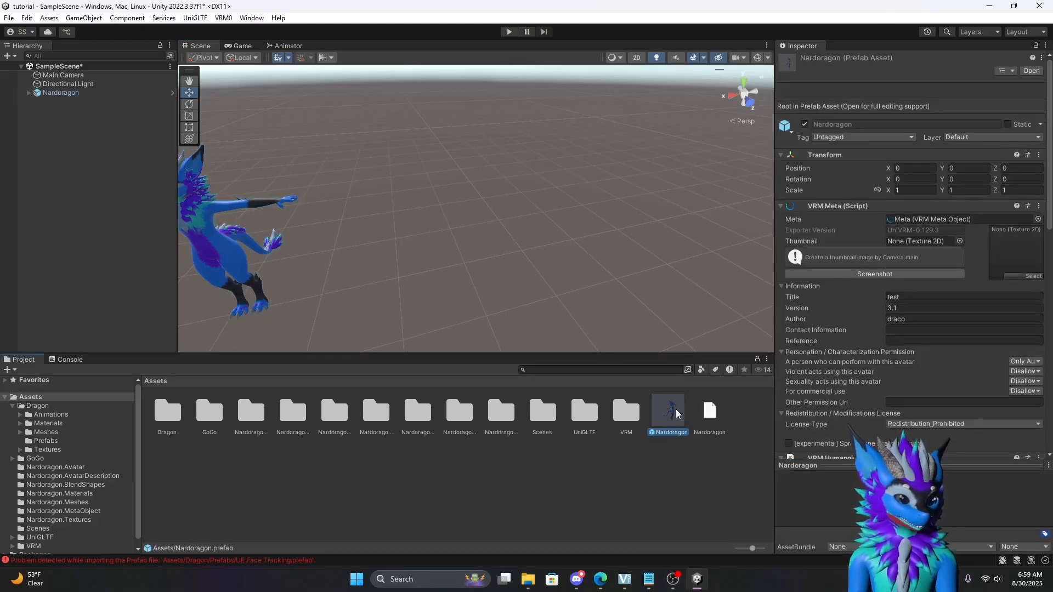
middle_click_drag(284, 232, 321, 203)
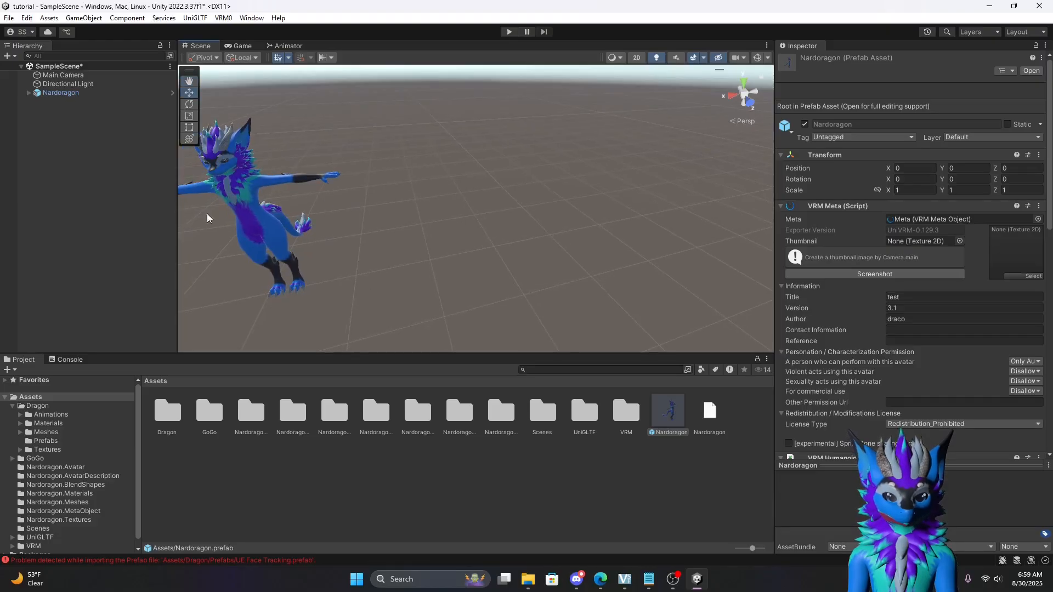
middle_click_drag(519, 224, 489, 243)
left_click_drag(669, 414, 68, 189)
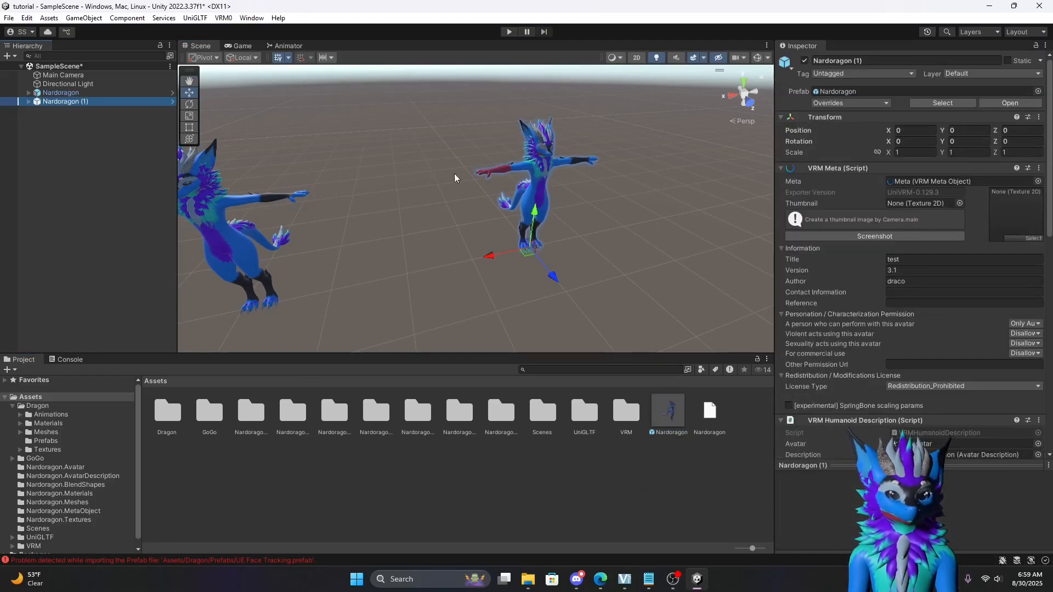
Examine the imported avatar's face, eyes and upper body up close in the scene.
scroll(553, 236, "up", 1)
scroll(553, 235, "up", 1)
middle_click_drag(563, 213, 525, 289)
scroll(492, 239, "up", 7)
scroll(509, 260, "up", 3)
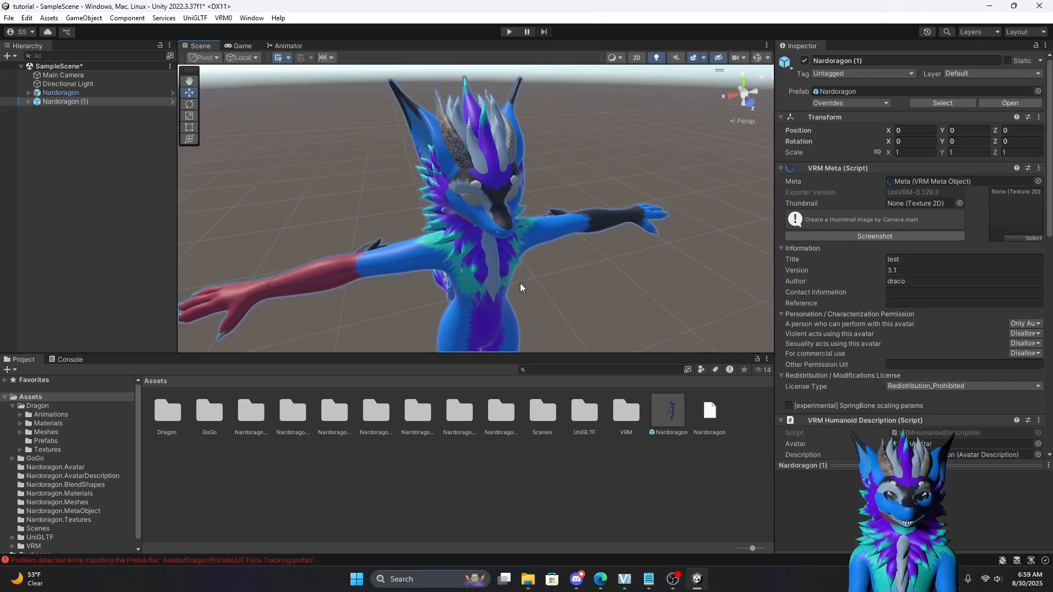
scroll(476, 221, "up", 3)
right_click_drag(489, 241, 512, 294)
middle_click_drag(512, 290, 513, 262)
scroll(514, 262, "down", 2)
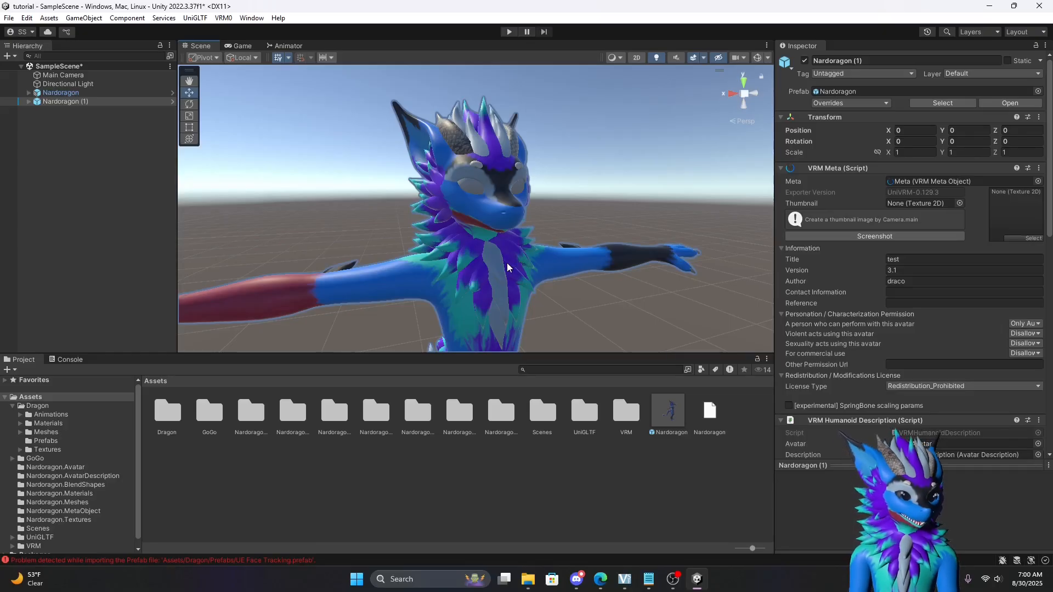
scroll(507, 268, "down", 4)
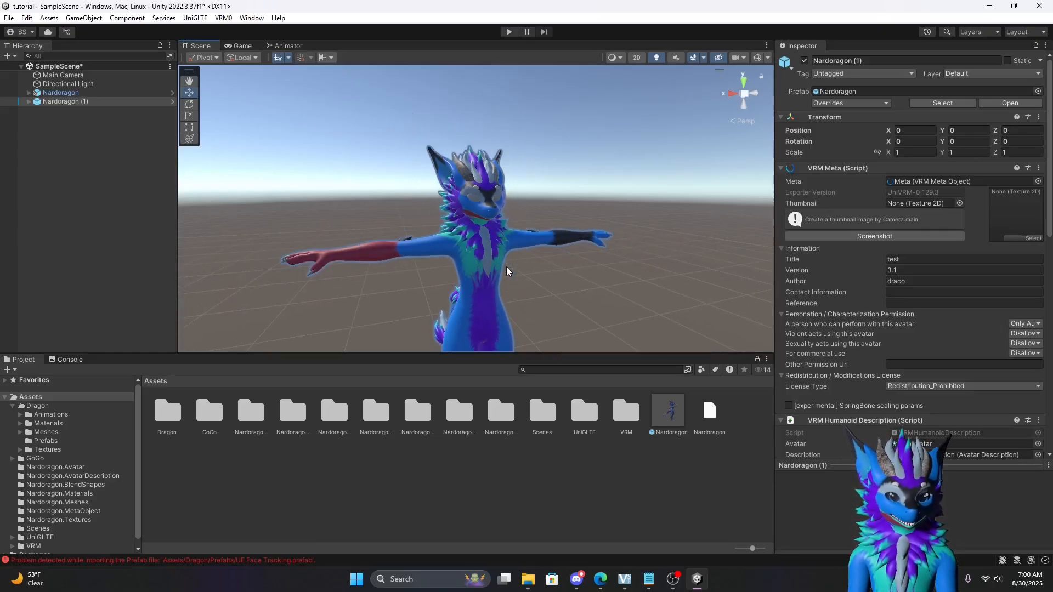
scroll(487, 260, "up", 5)
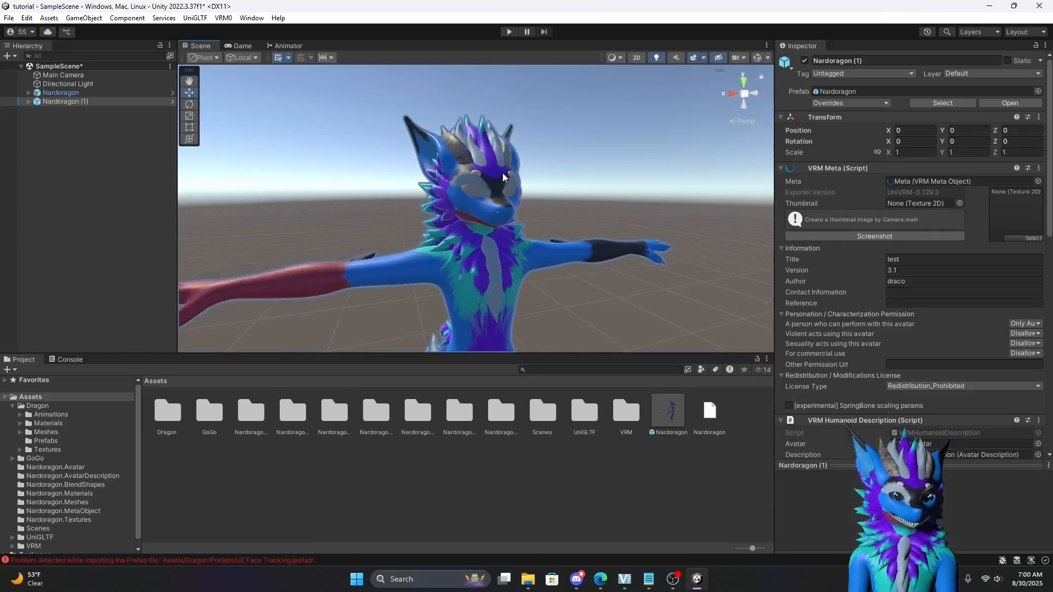
scroll(488, 259, "down", 2)
scroll(470, 240, "up", 2)
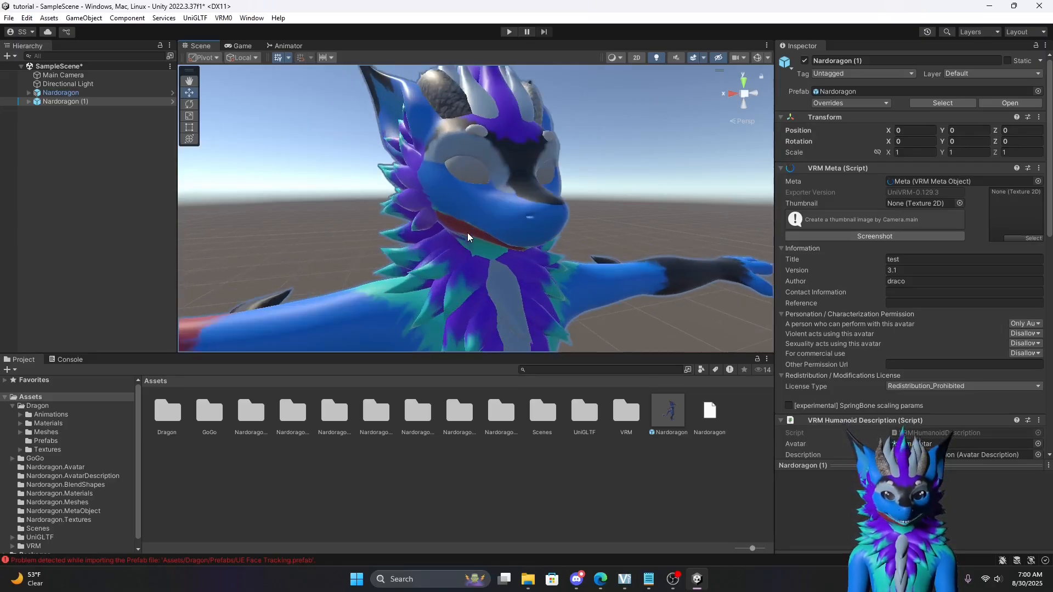
middle_click_drag(538, 274, 531, 276)
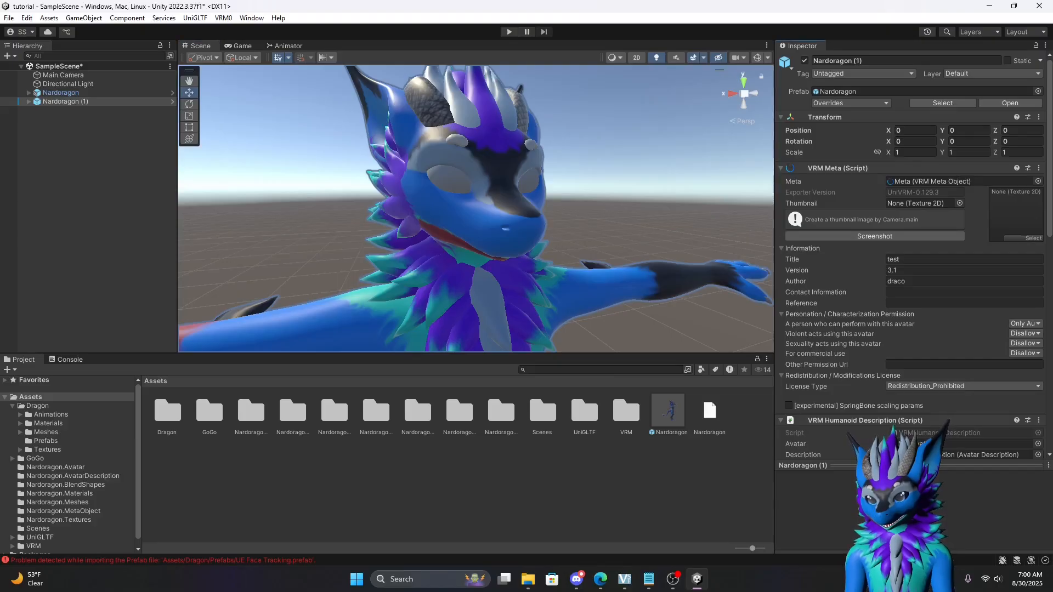
Review the imported avatar's VRM components, including Blend Shape Proxy, First Person and Look At Head.
scroll(923, 341, "down", 5)
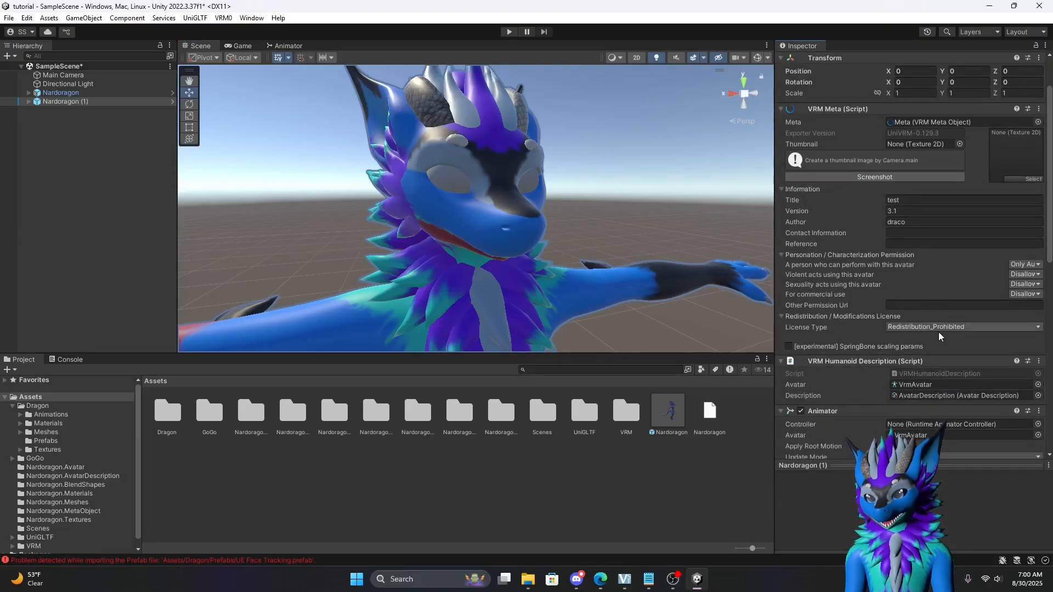
scroll(908, 351, "down", 1)
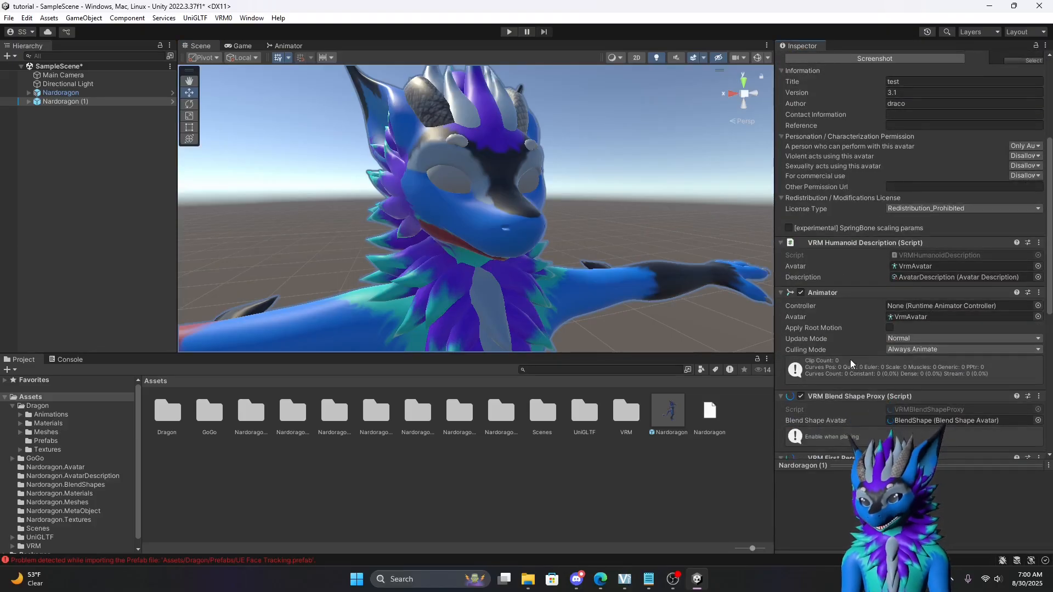
scroll(852, 366, "down", 6)
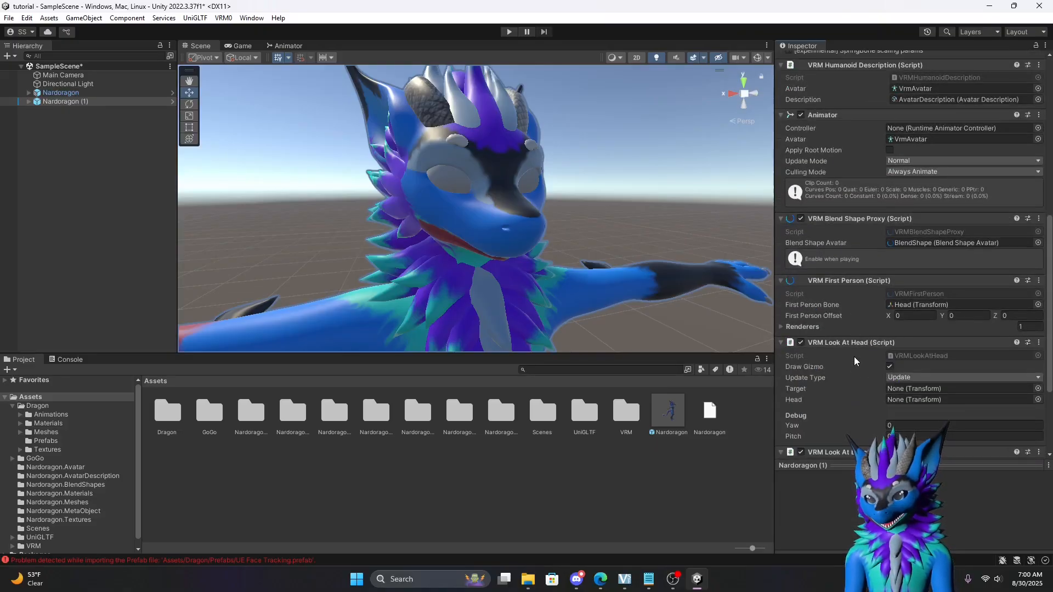
scroll(849, 357, "up", 12)
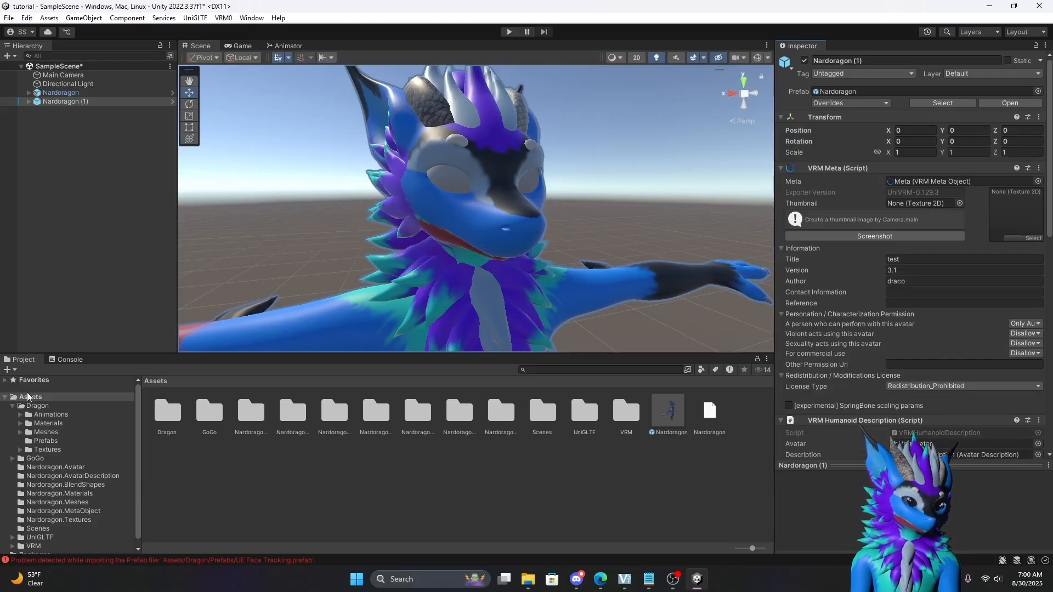
Set the Specular material in Nardoragon.Materials to Transparent rendering mode with a Metallic value of 0.
left_click(48, 422)
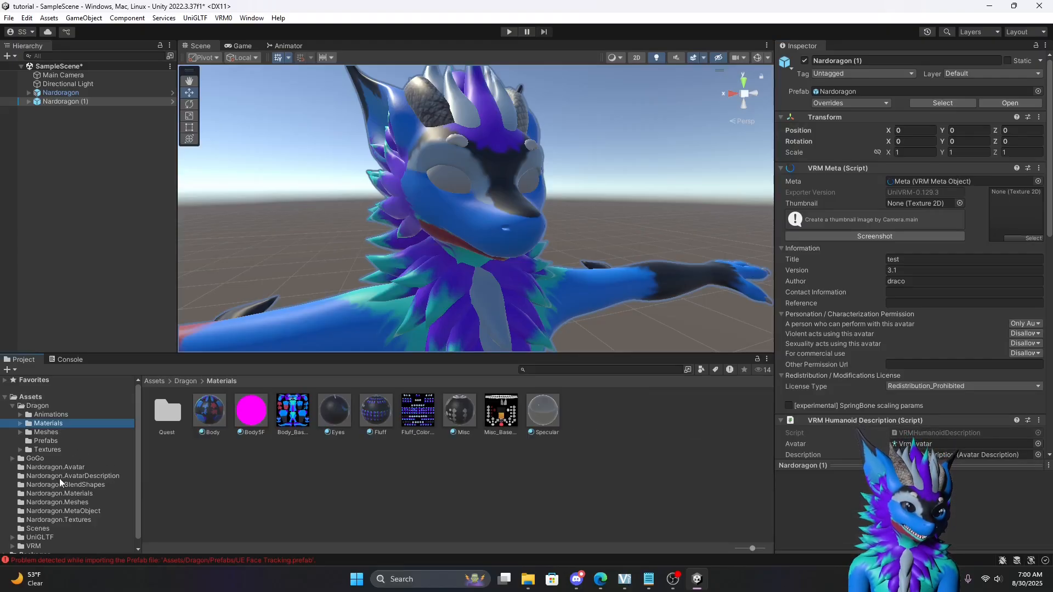
left_click(39, 493)
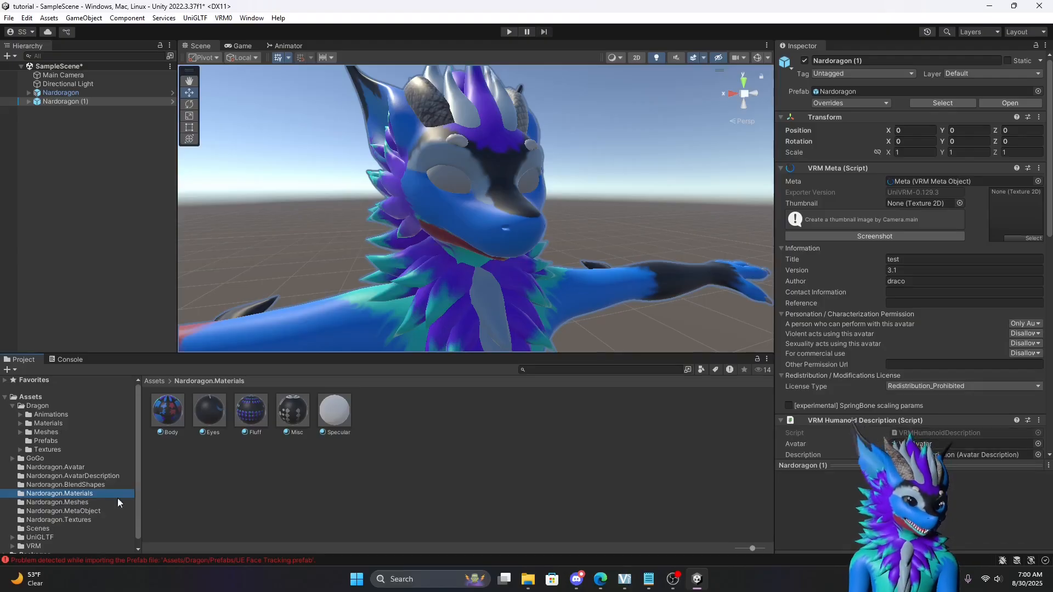
left_click(334, 416)
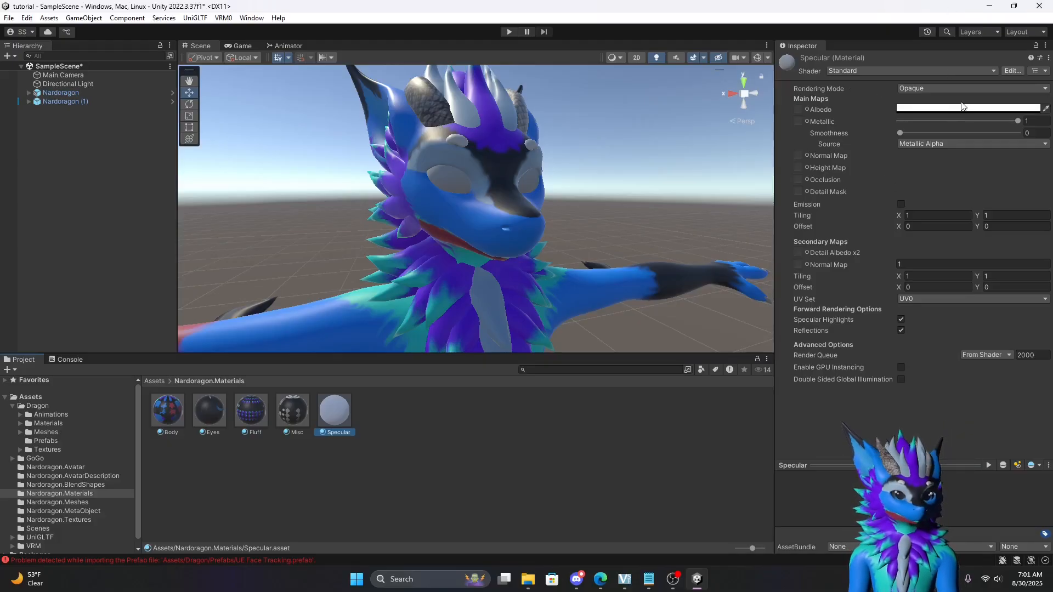
left_click(914, 90)
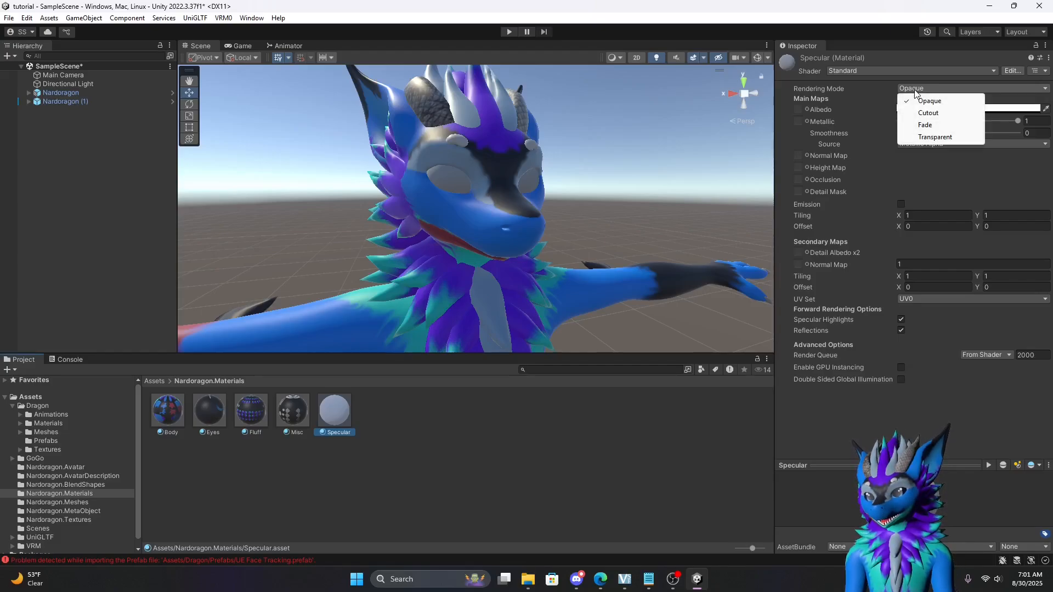
left_click(935, 137)
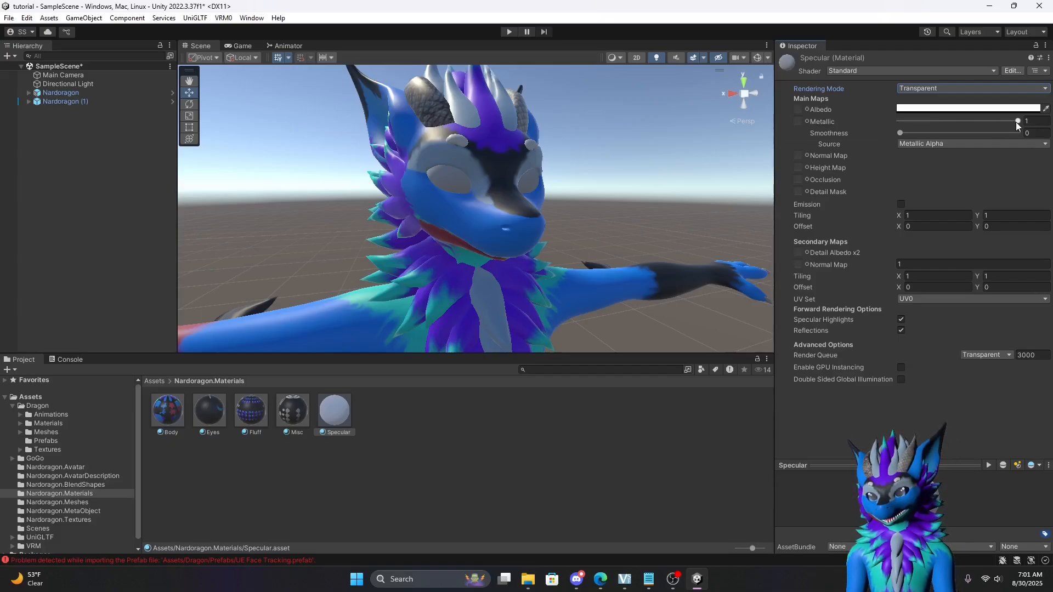
left_click_drag(1014, 121, 859, 121)
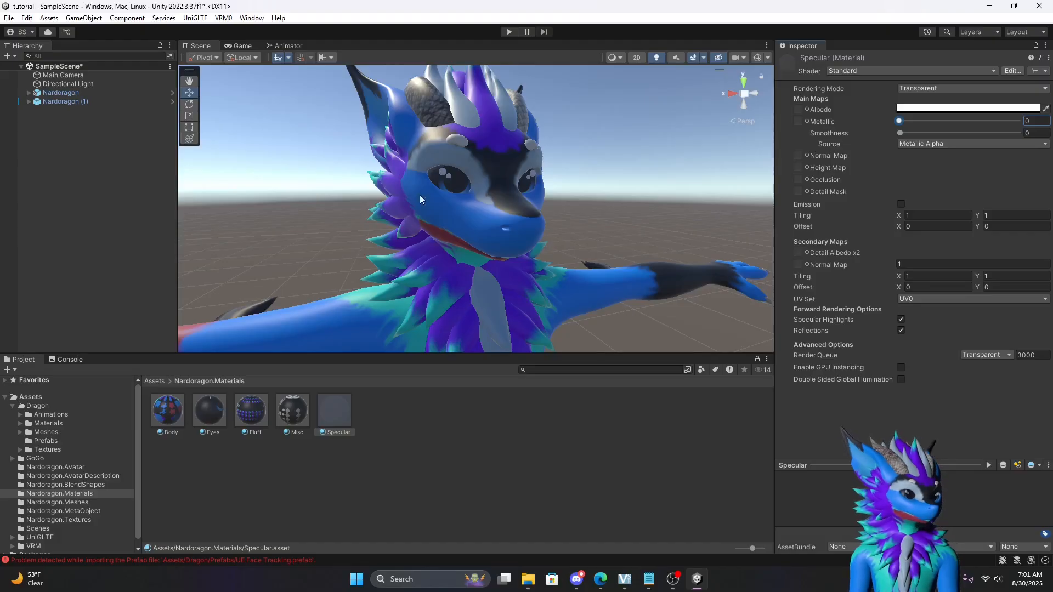
Examine the imported avatar's eyes, face and body in the scene from several distances and angles.
scroll(577, 238, "down", 3)
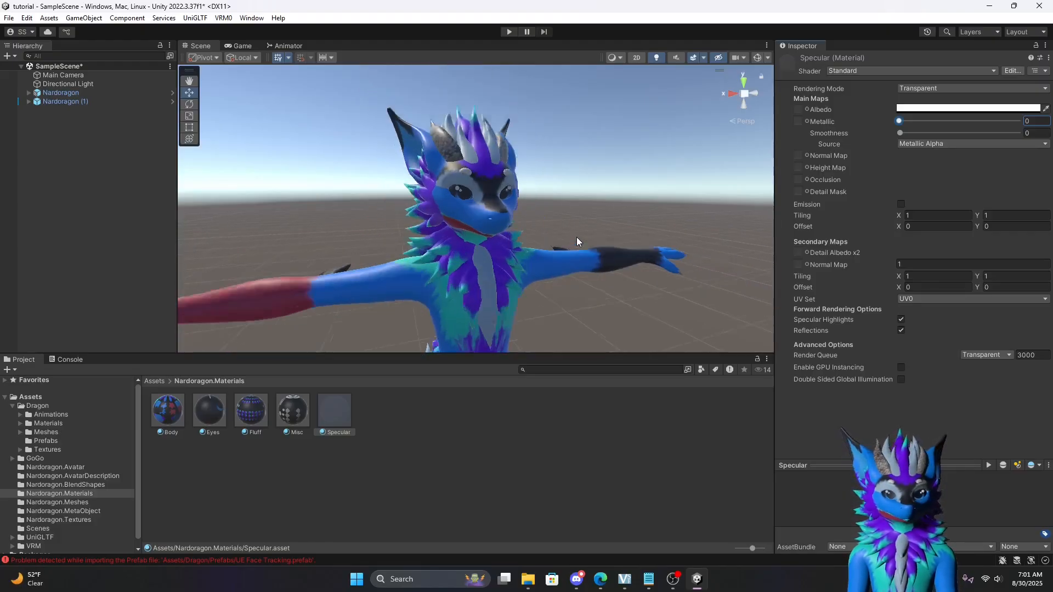
scroll(577, 236, "up", 3)
scroll(577, 237, "up", 4)
scroll(576, 237, "down", 6)
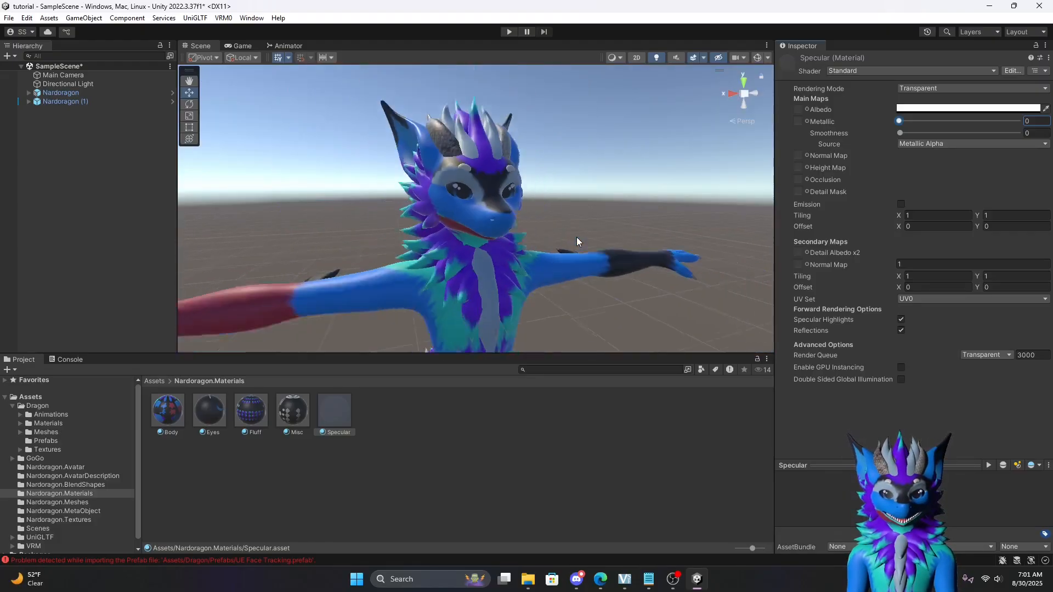
scroll(576, 237, "down", 4)
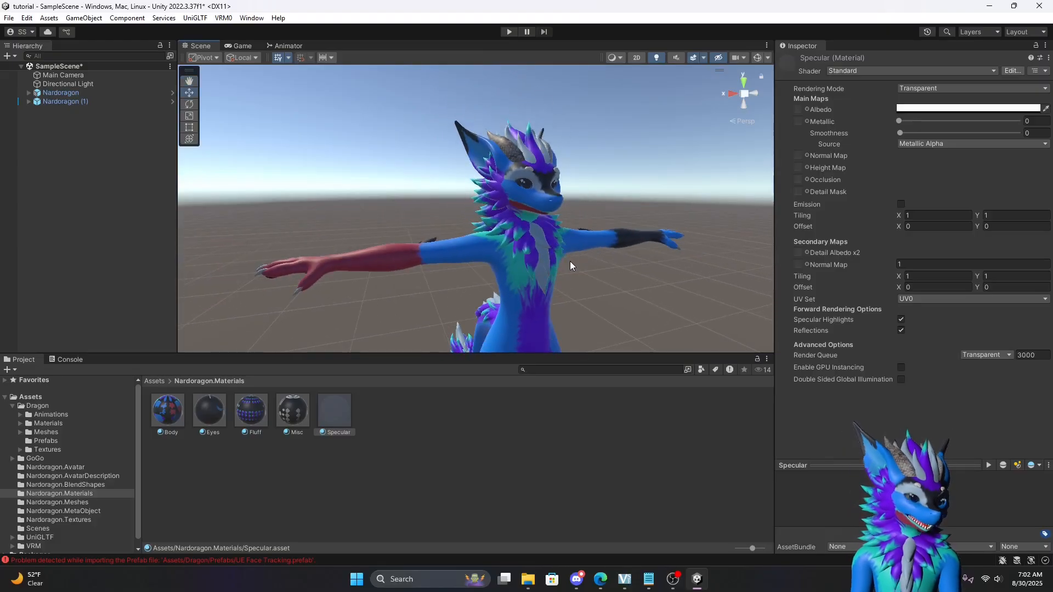
scroll(598, 256, "down", 2)
right_click_drag(592, 260, 553, 287)
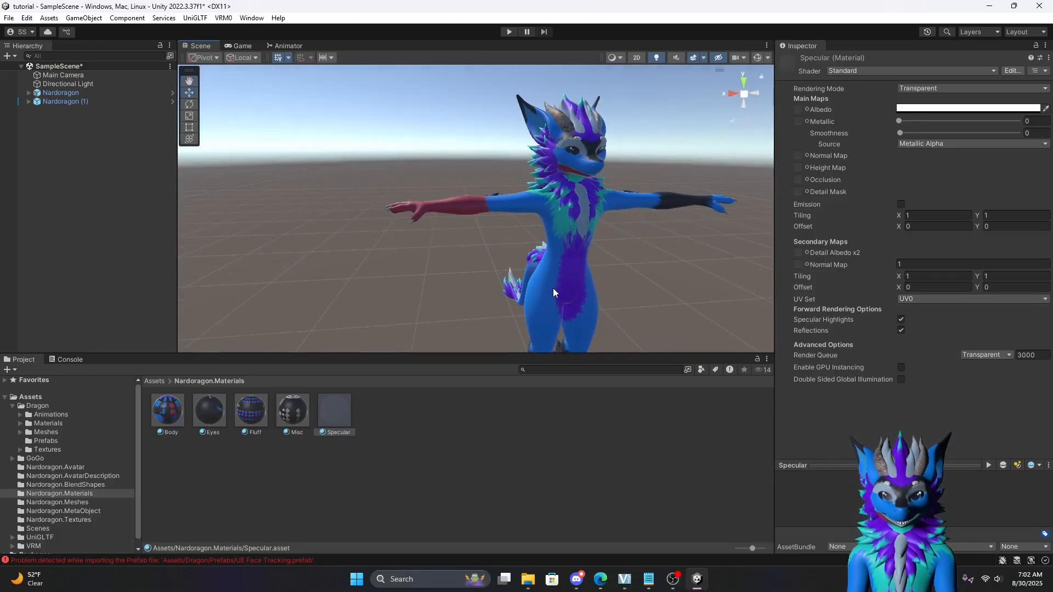
middle_click_drag(610, 285, 584, 279)
right_click_drag(584, 279, 584, 241)
middle_click_drag(584, 242, 566, 240)
right_click_drag(598, 240, 600, 254)
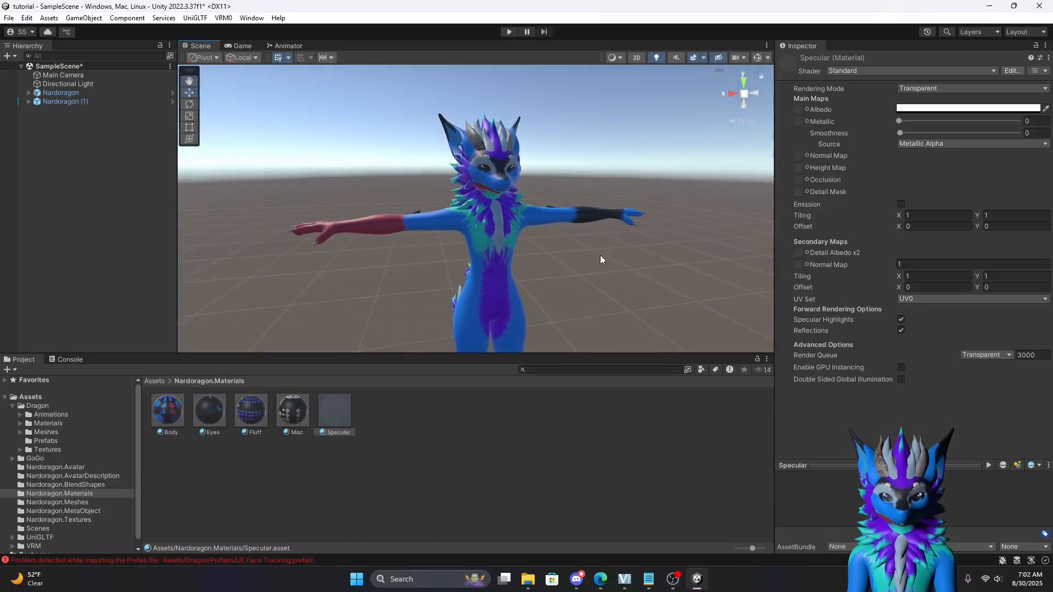
middle_click_drag(599, 255, 611, 252)
scroll(612, 253, "down", 1)
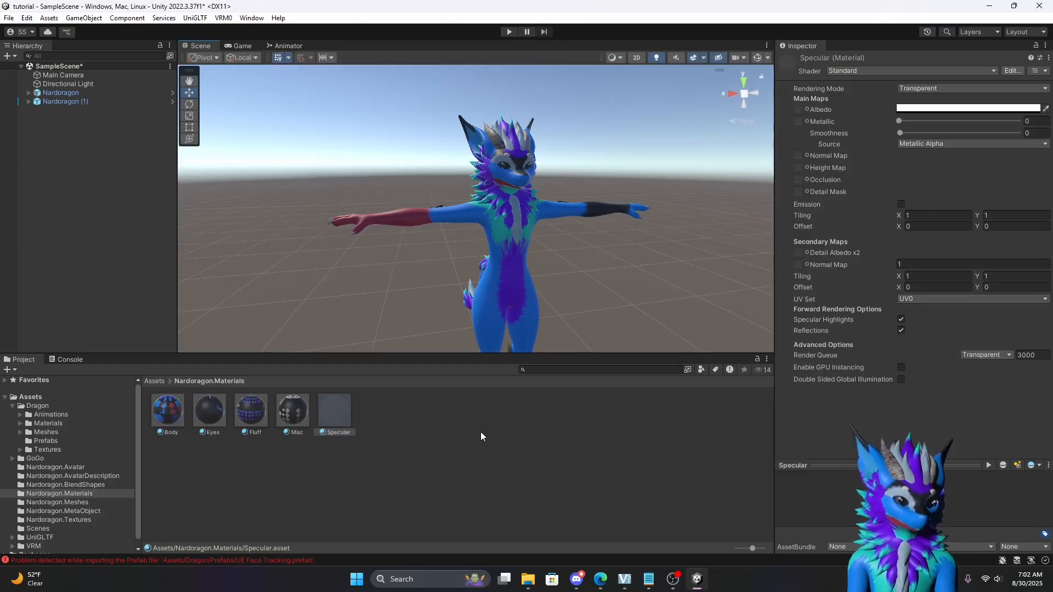
Select the imported Nardoragon (1) avatar and review its VRM Meta, Humanoid Description and Animator components.
left_click(33, 398)
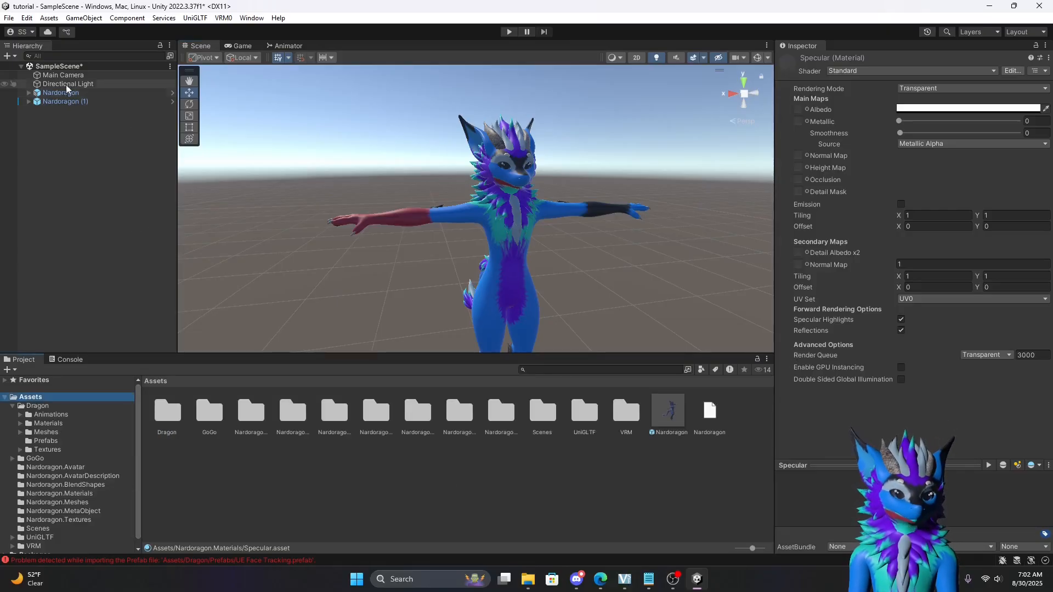
left_click(63, 102)
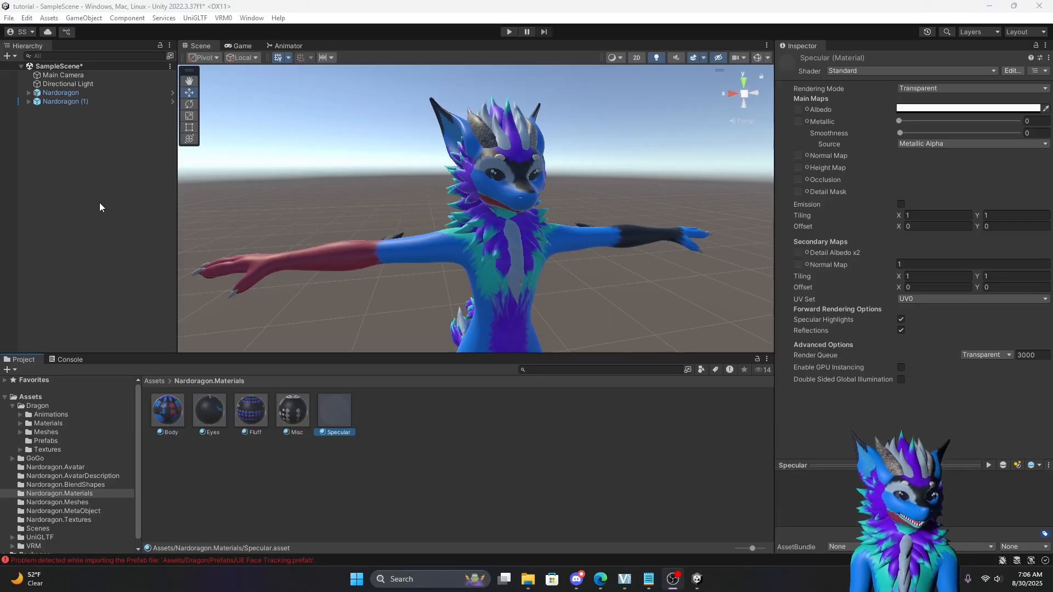
left_click(62, 102)
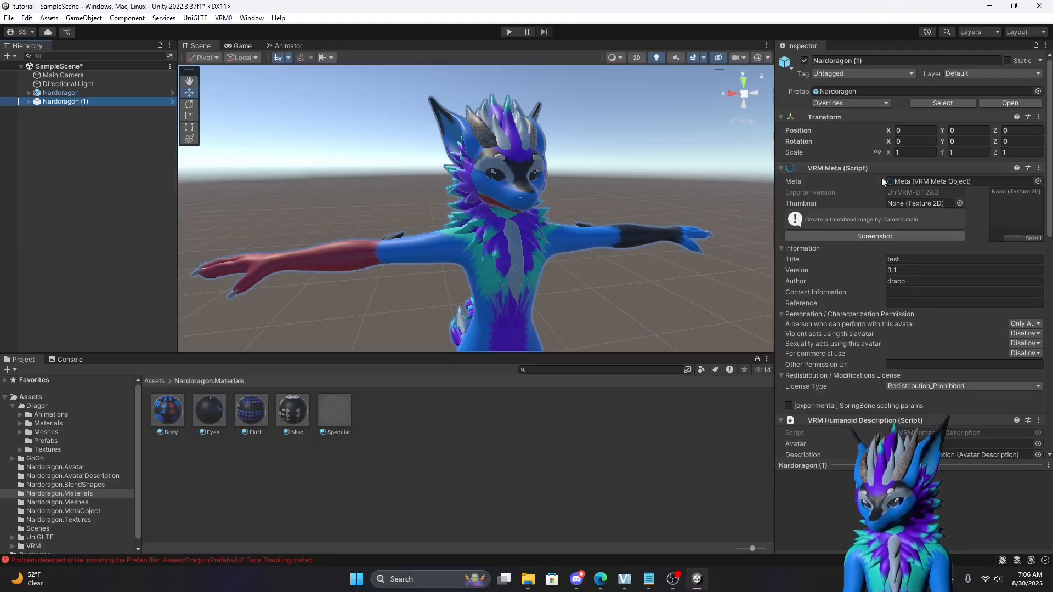
scroll(923, 306, "down", 4)
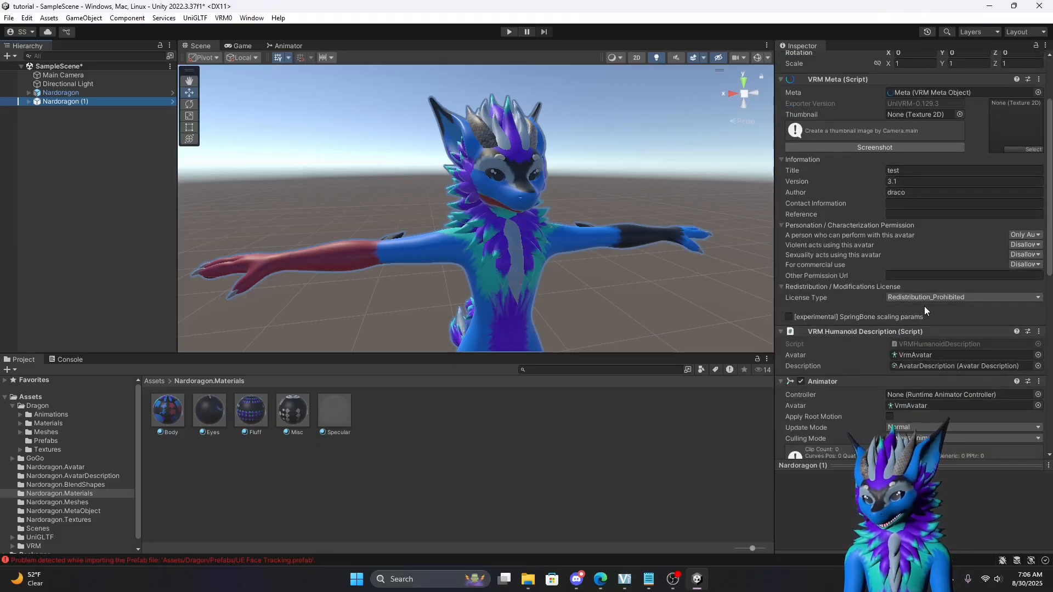
scroll(864, 347, "down", 2)
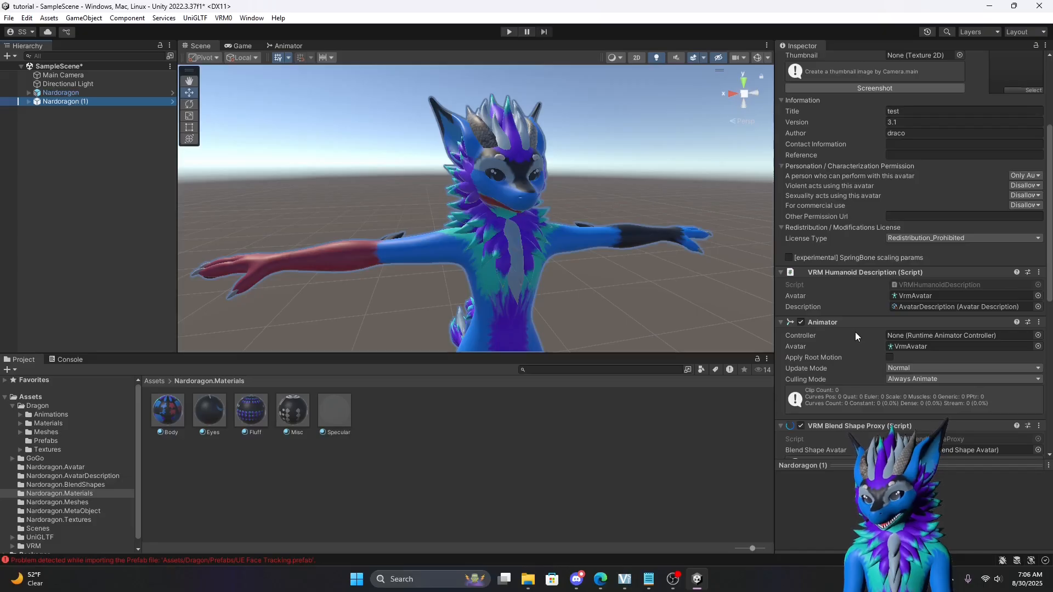
scroll(854, 331, "down", 1)
scroll(854, 331, "down", 1)
scroll(854, 331, "up", 2)
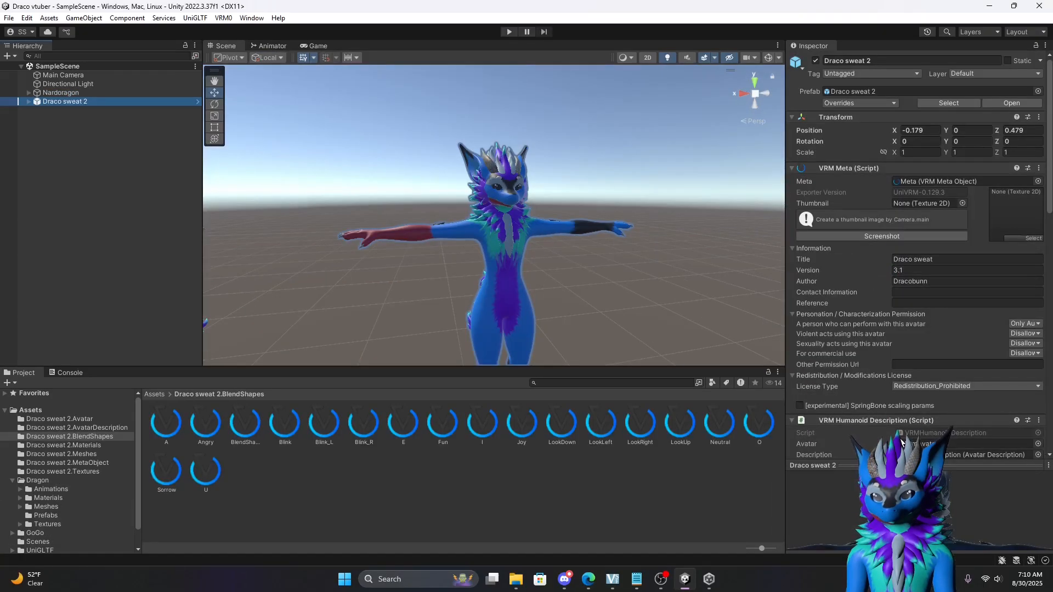
Open the Blend Shape Avatar asset referenced by Draco sweat 2's VRM Blend Shape Proxy and widen the Inspector.
scroll(870, 383, "down", 4)
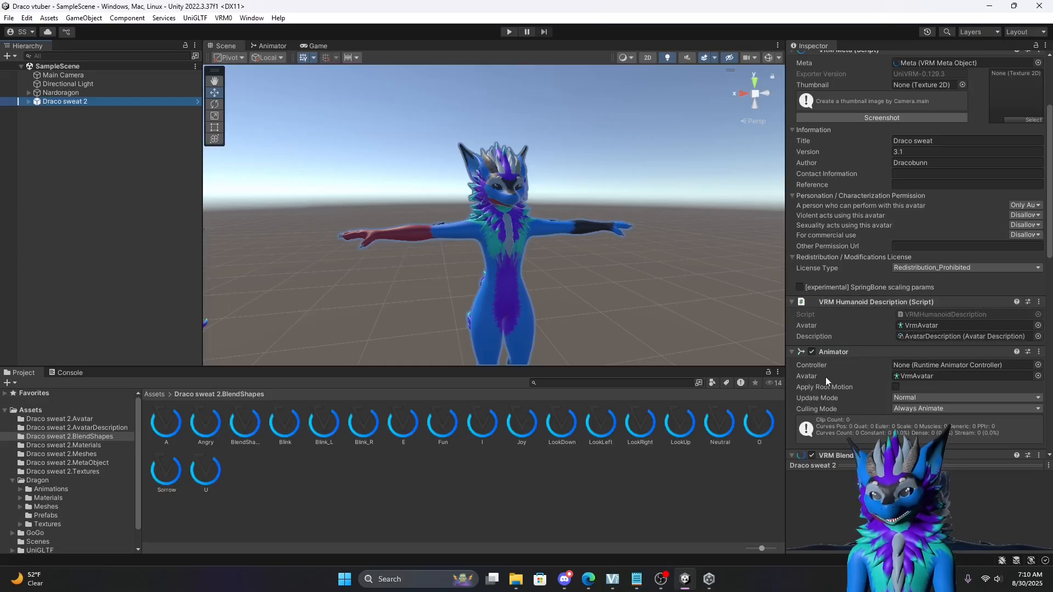
scroll(844, 227, "up", 1)
scroll(913, 413, "down", 5)
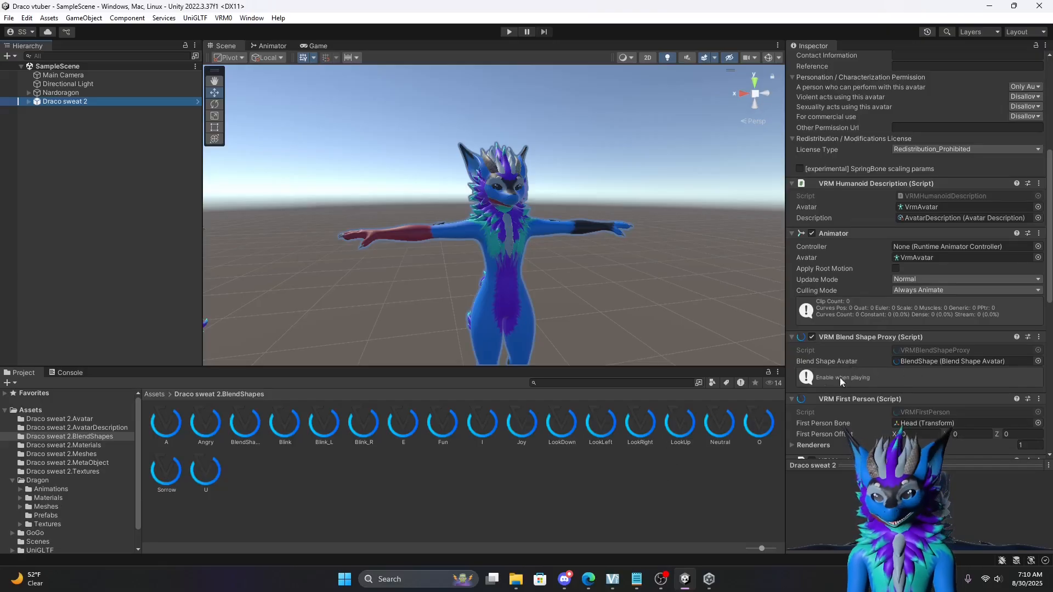
left_click(945, 359)
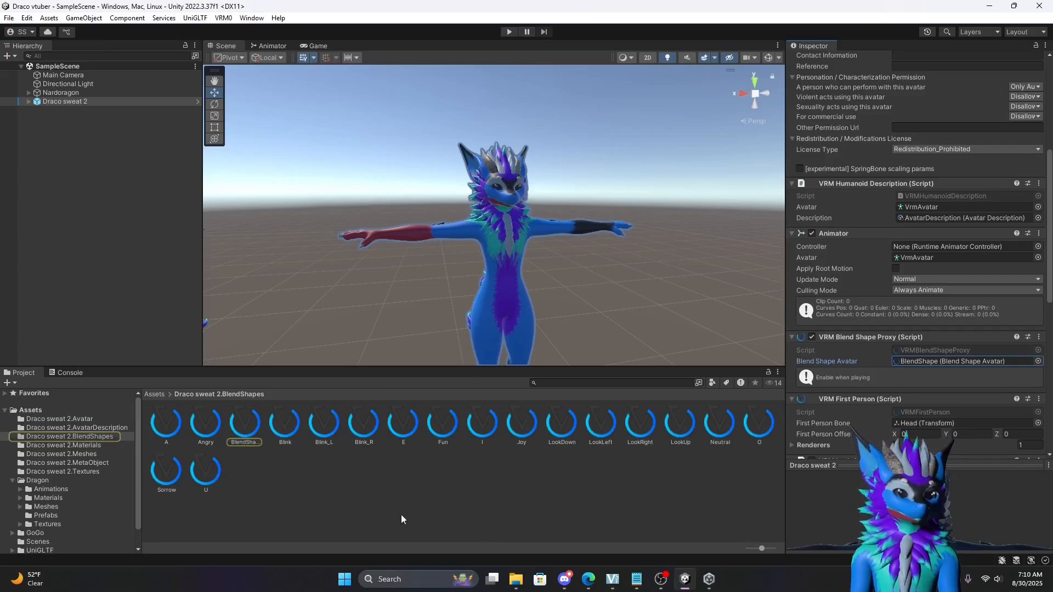
left_click(244, 430)
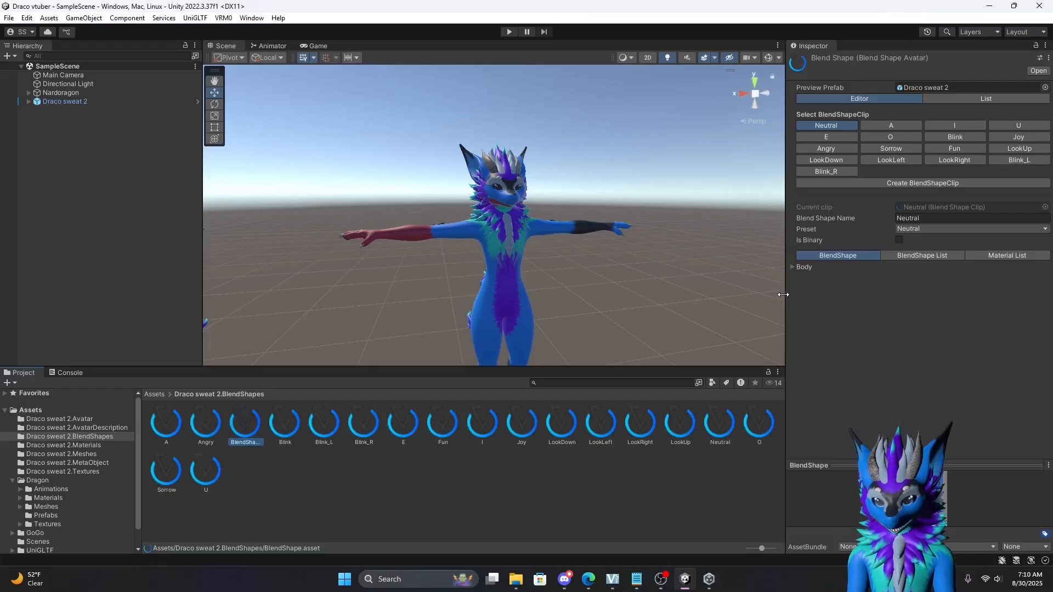
left_click_drag(785, 307, 674, 307)
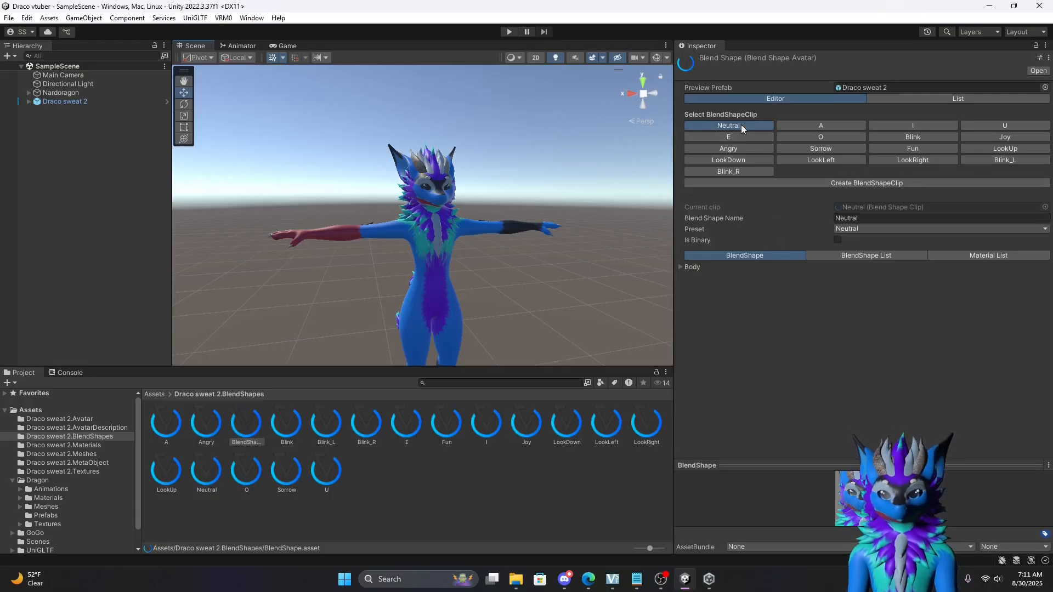
Select the A blend shape clip, expand its Body sliders and check the あ shape's value.
left_click(805, 126)
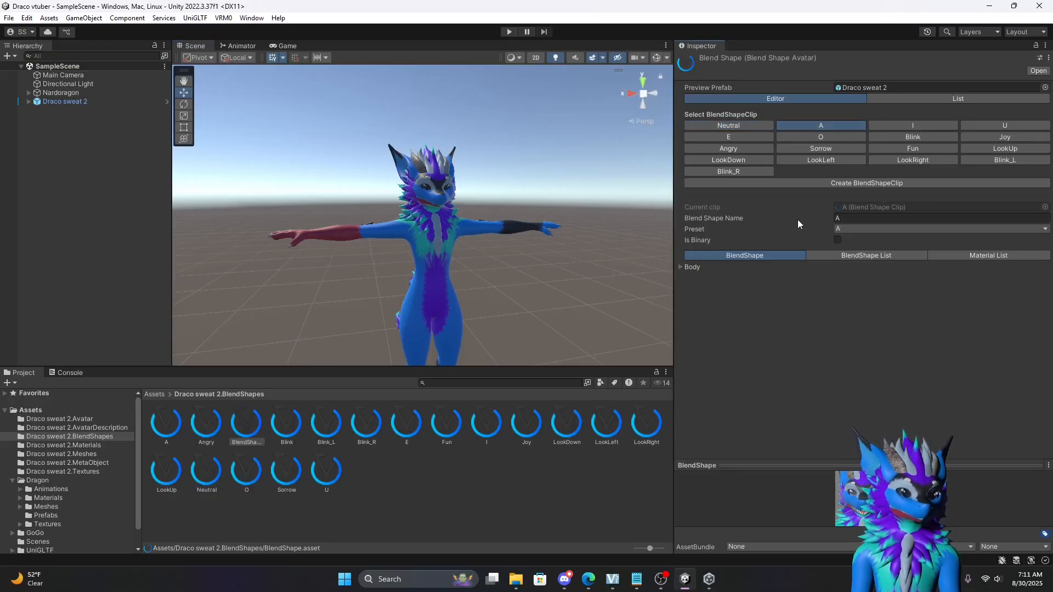
left_click(681, 267)
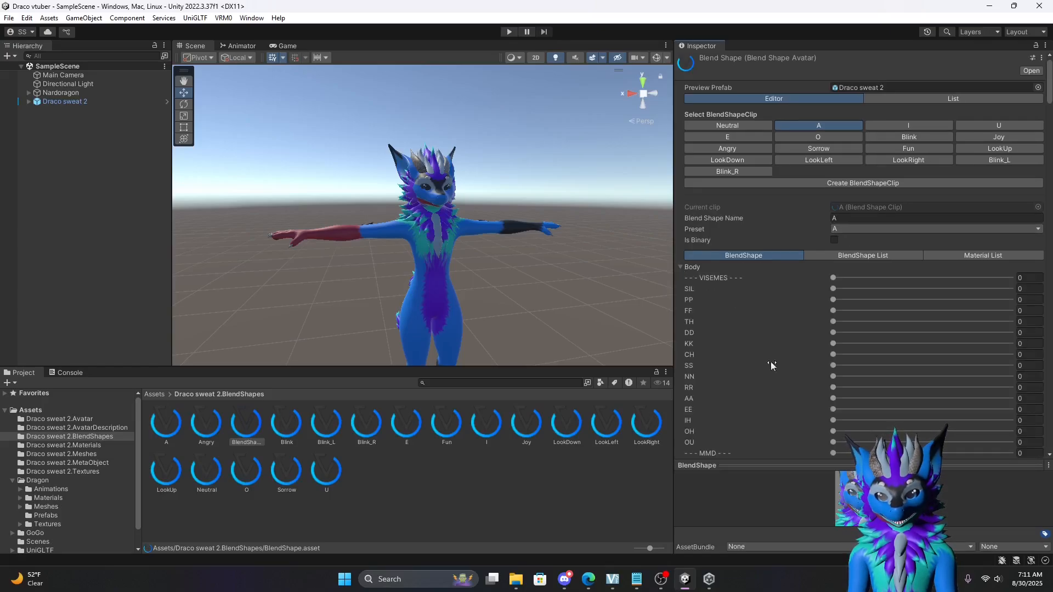
scroll(778, 380, "down", 3)
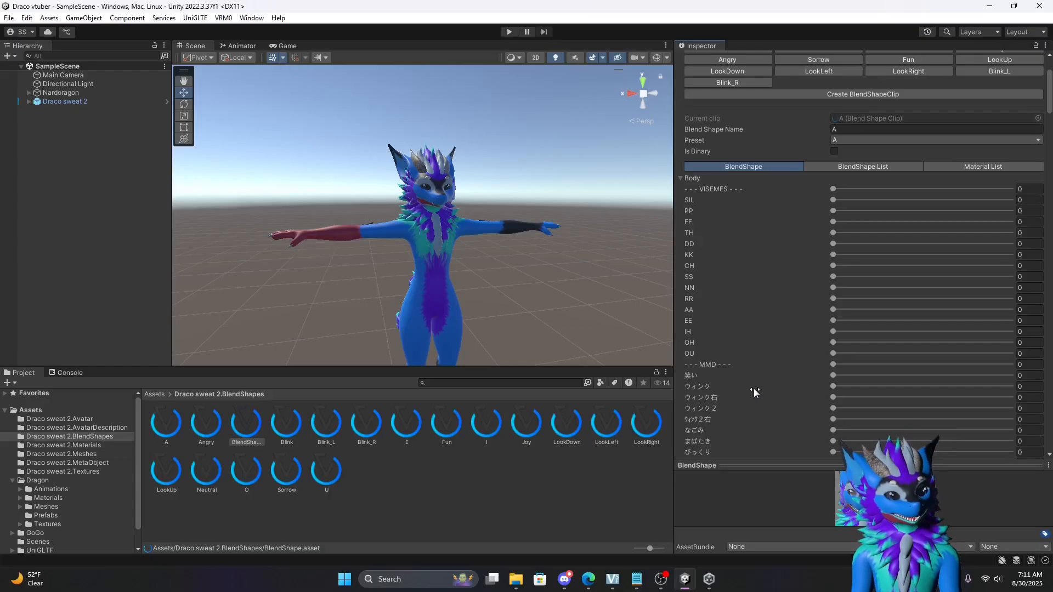
scroll(781, 339, "up", 3)
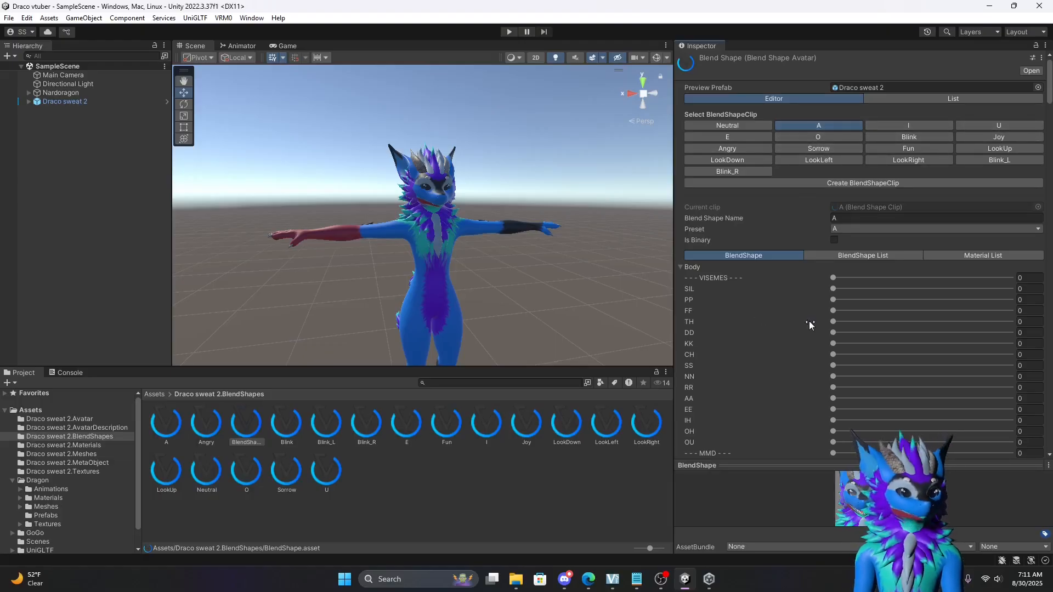
scroll(788, 367, "down", 10)
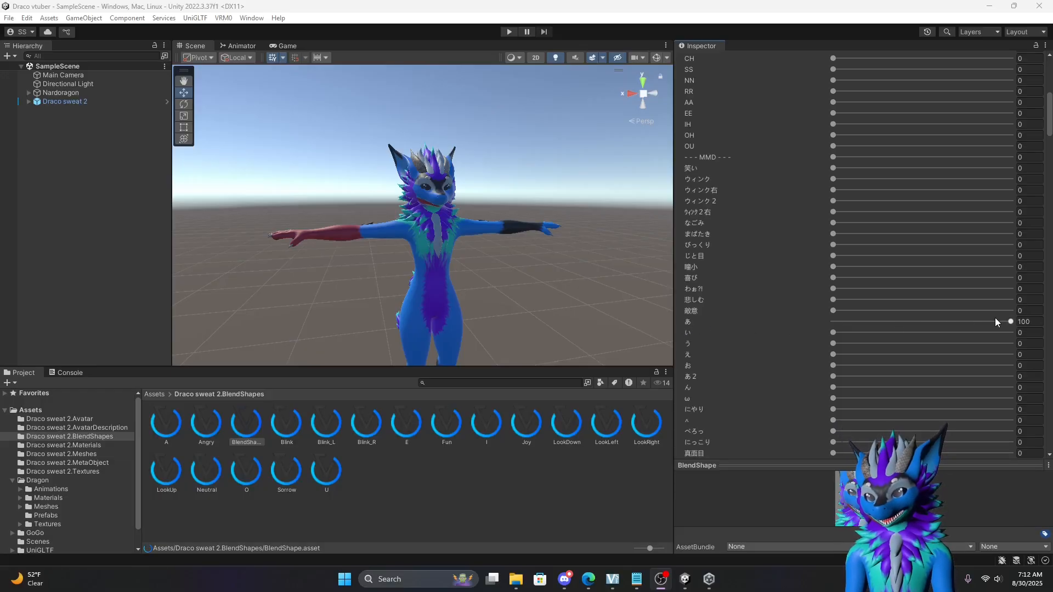
left_click(1026, 322)
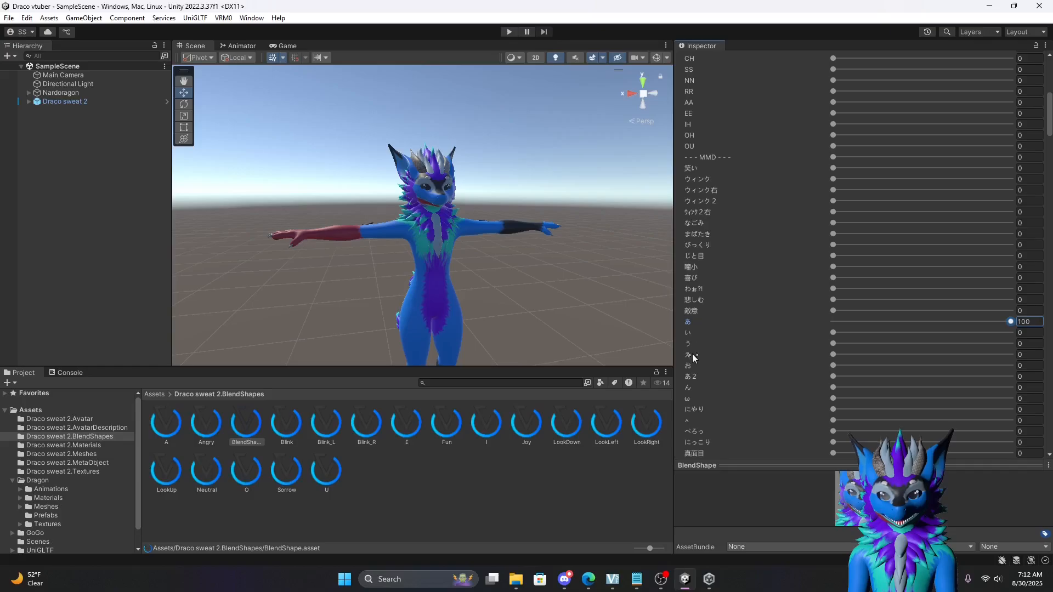
Select the I blend shape clip, expand its Body sliders and check the い shape's value.
scroll(769, 293, "up", 10)
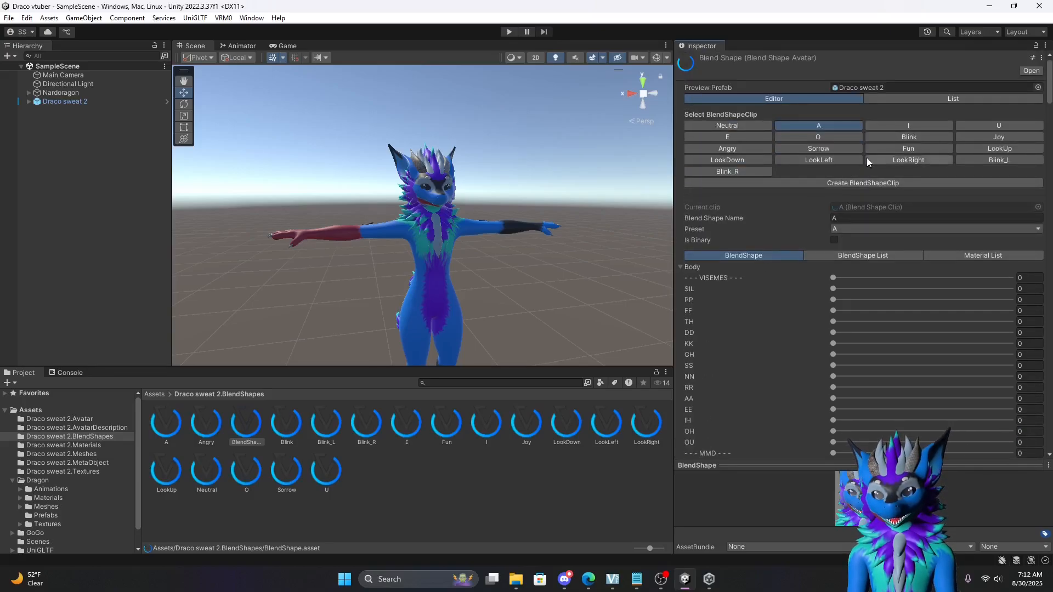
left_click(903, 124)
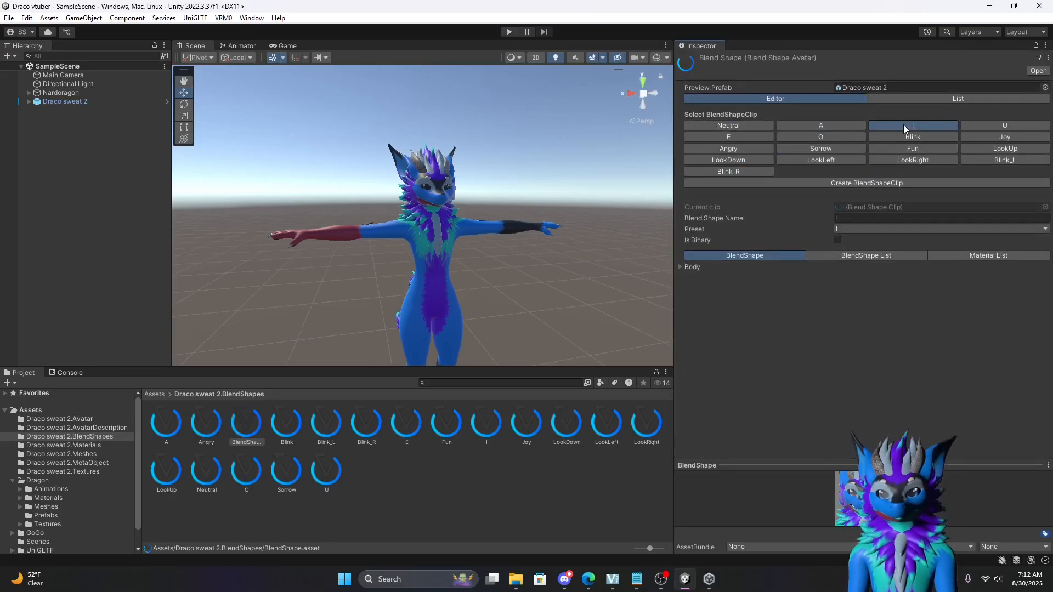
left_click(680, 267)
scroll(758, 330, "down", 5)
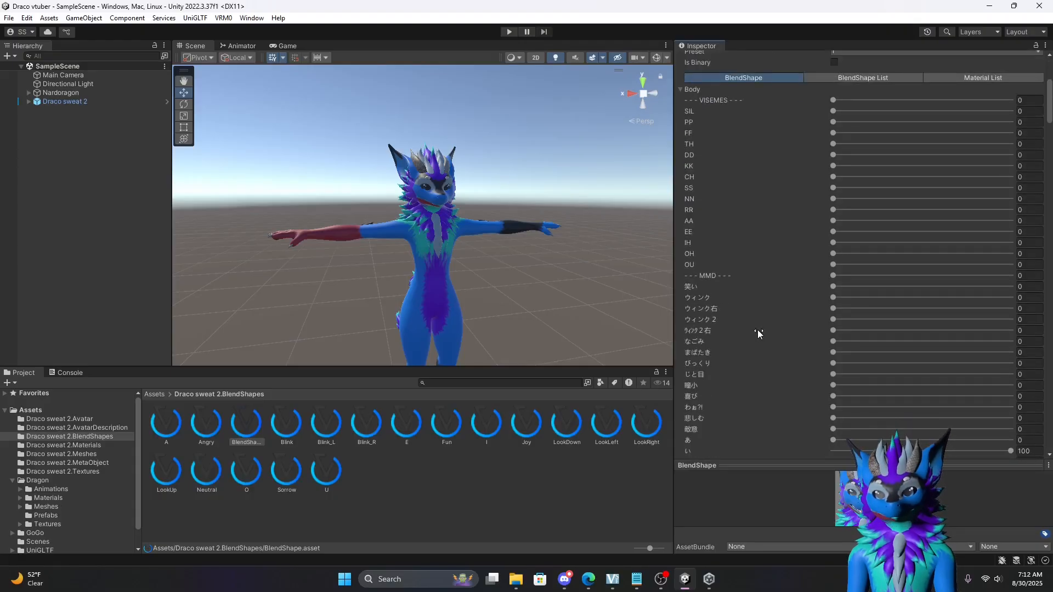
scroll(757, 330, "down", 3)
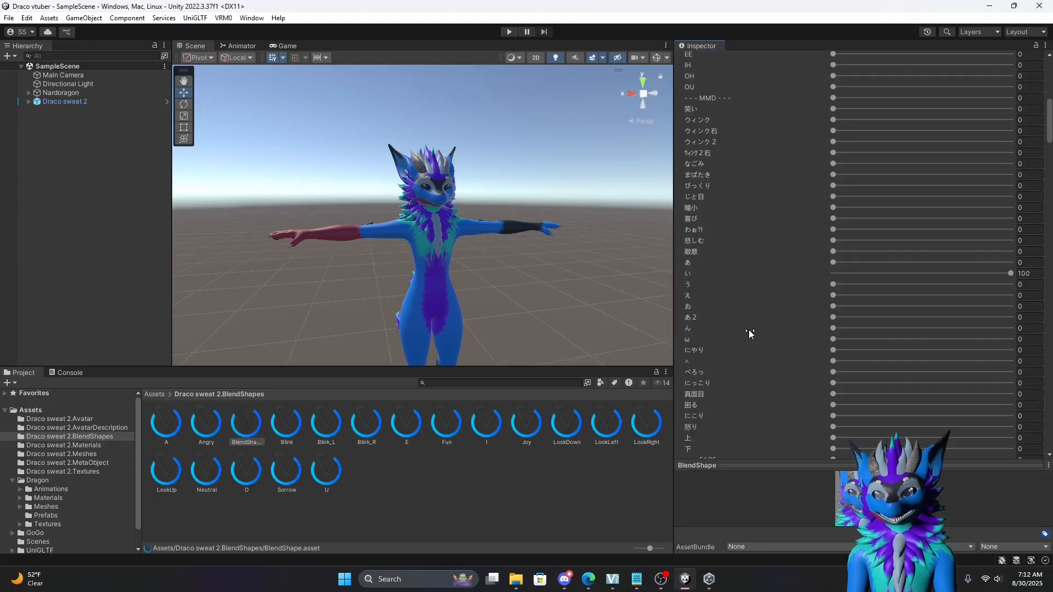
left_click(1008, 273)
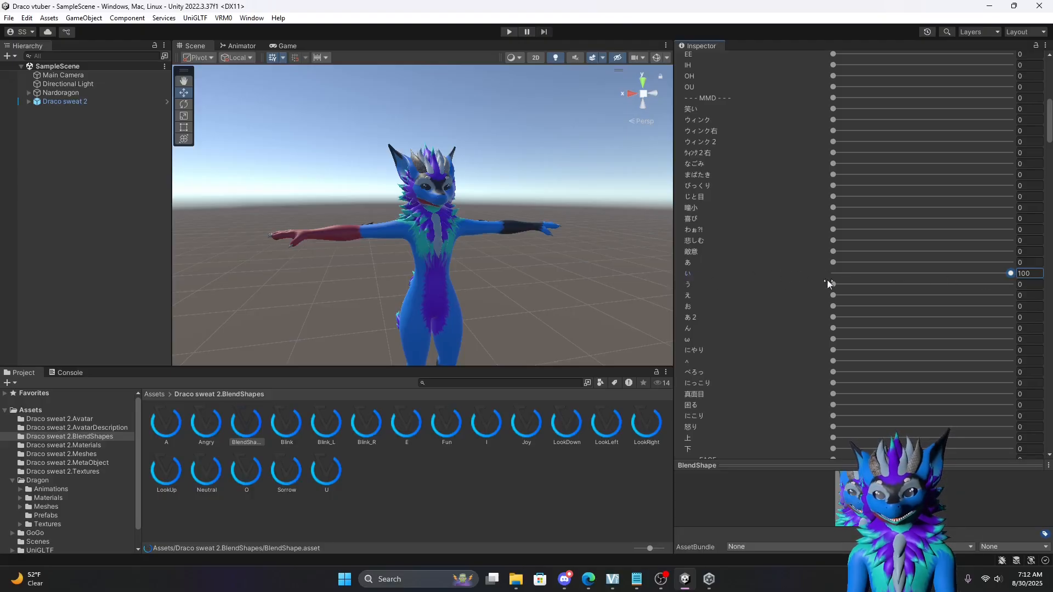
Select the U blend shape clip, expand its Body sliders and check the う shape's value.
scroll(787, 288, "up", 11)
left_click(1027, 125)
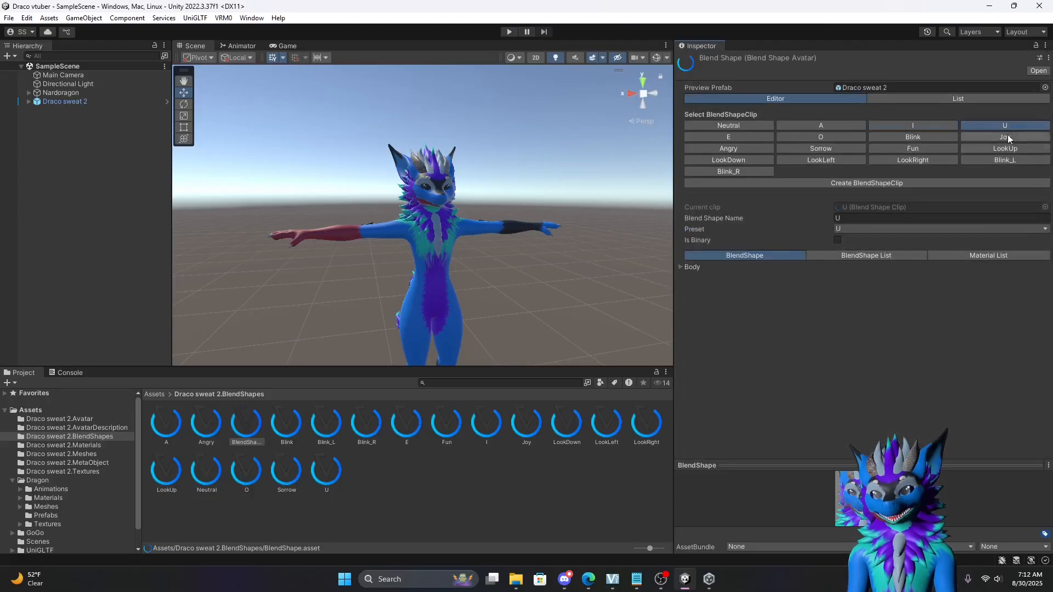
left_click(680, 267)
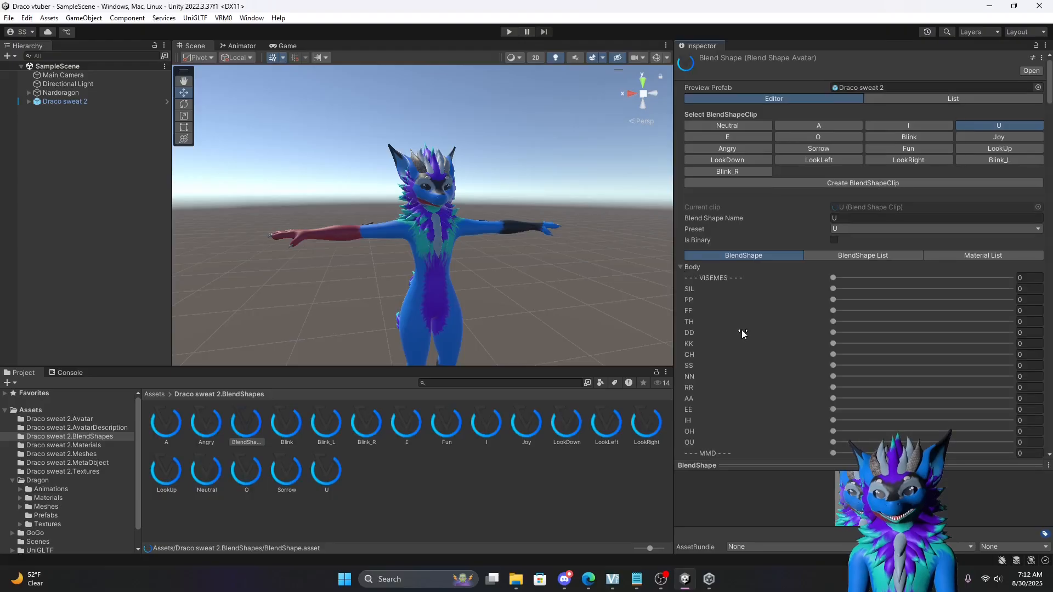
scroll(741, 330, "down", 10)
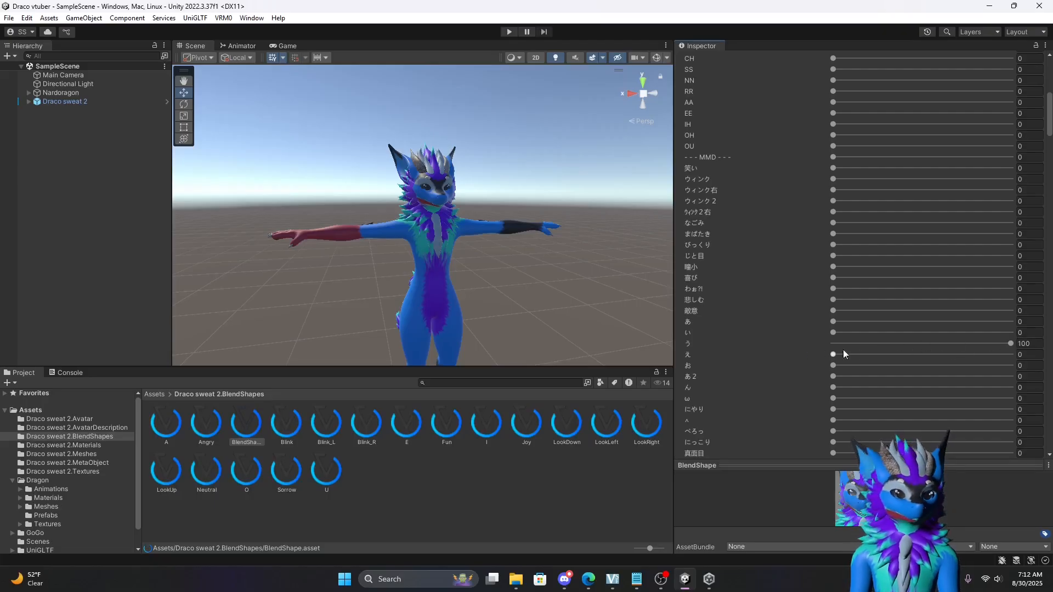
Select the E blend shape clip, expand its Body sliders and test the え slider, leaving it at 100.
scroll(844, 350, "up", 10)
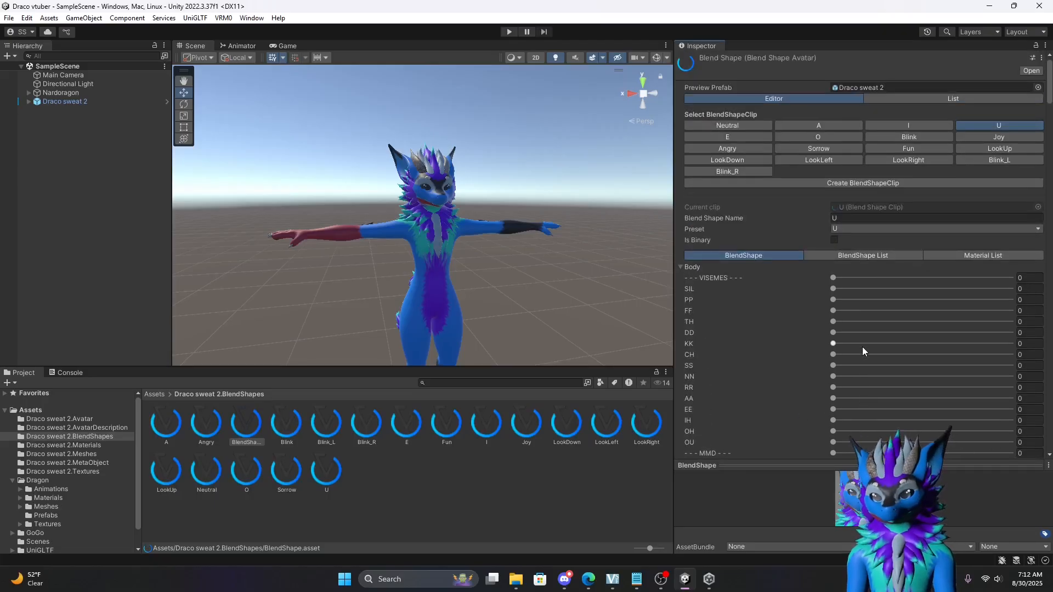
left_click(748, 139)
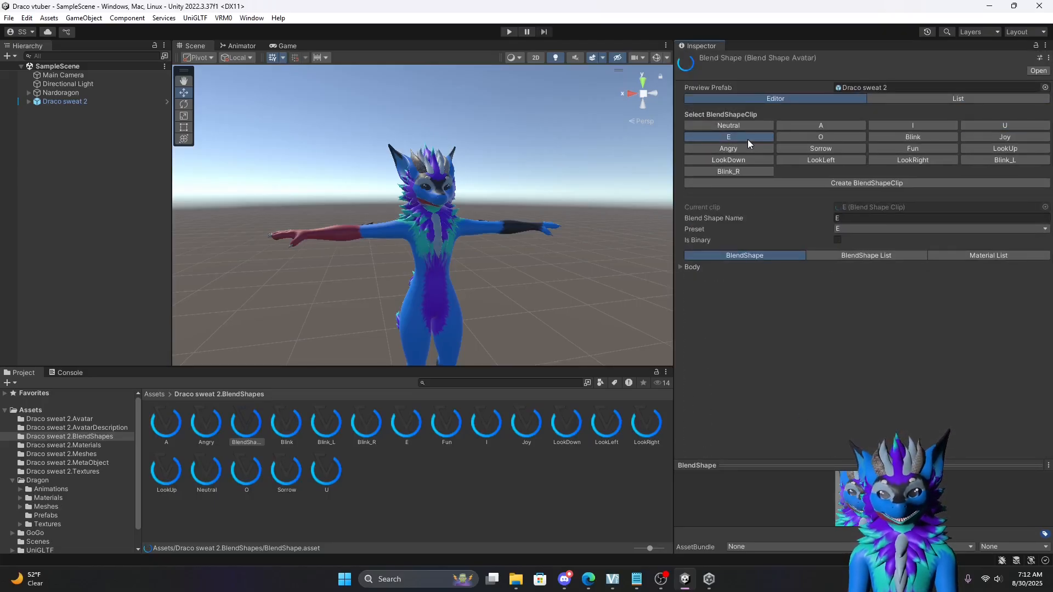
left_click(679, 267)
scroll(731, 352, "down", 4)
scroll(731, 353, "down", 4)
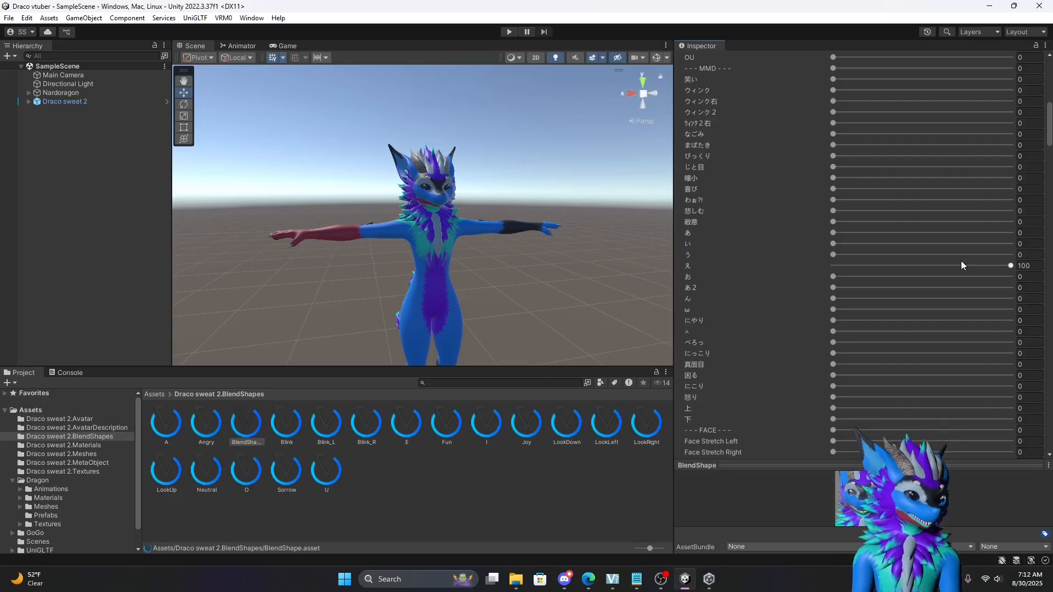
left_click_drag(1012, 263, 893, 274)
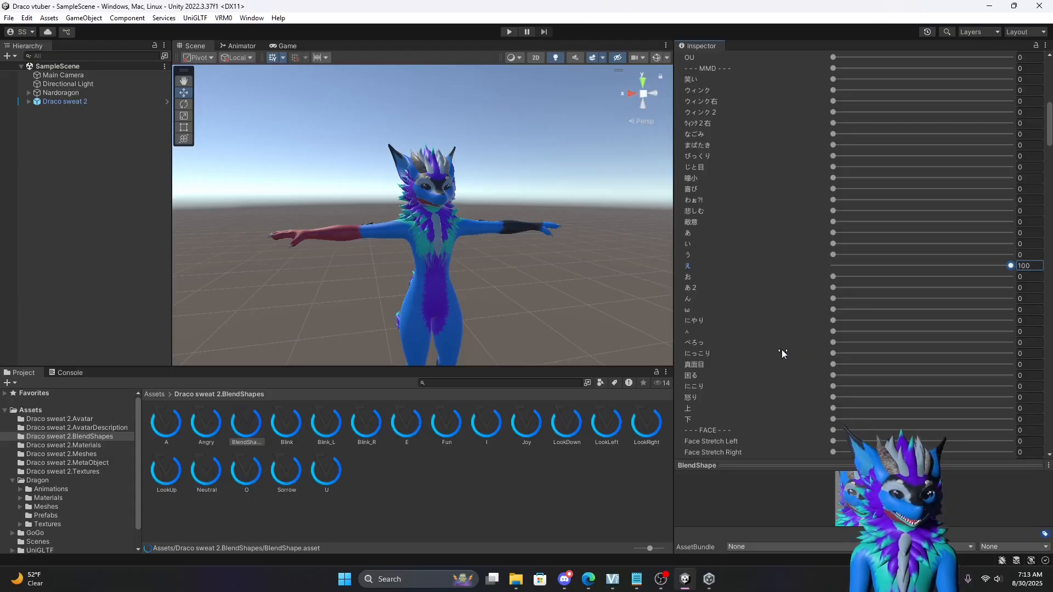
Select the O blend shape clip, expand its Body sliders and test the お slider, leaving it at 100.
scroll(781, 350, "up", 10)
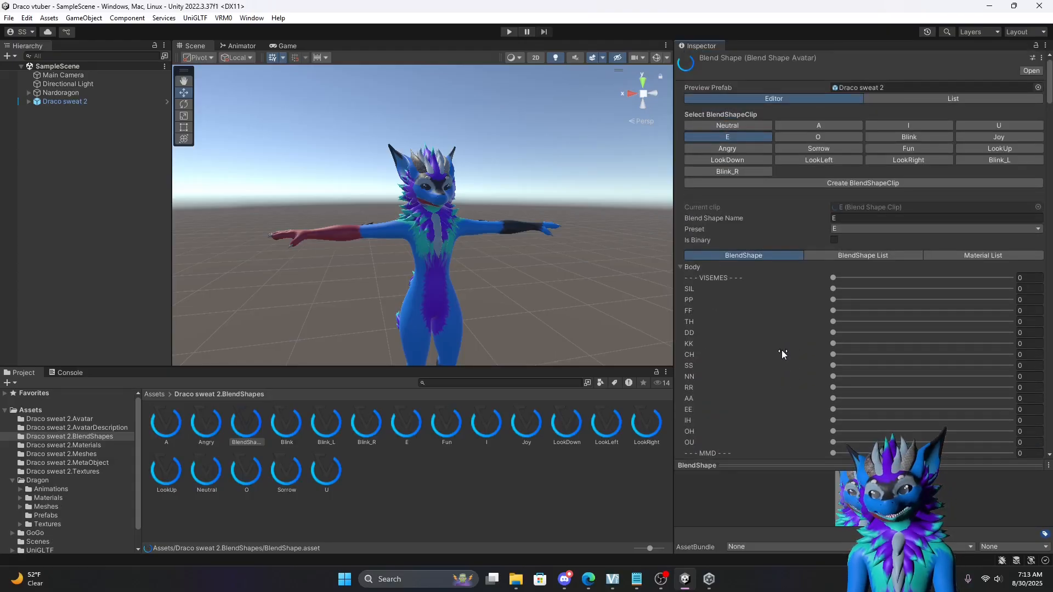
left_click(832, 135)
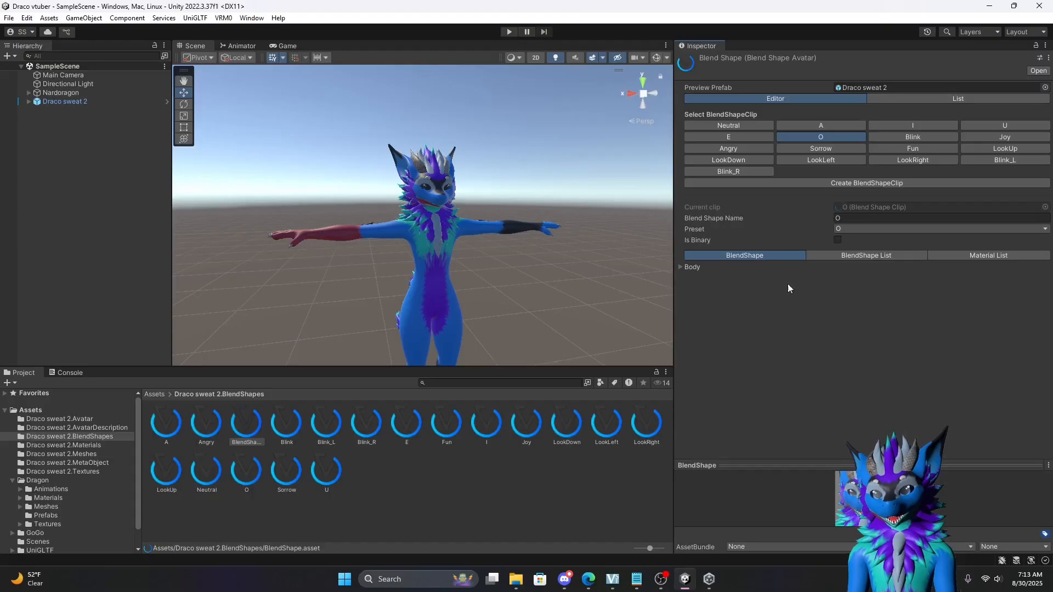
left_click(678, 267)
scroll(722, 305, "down", 5)
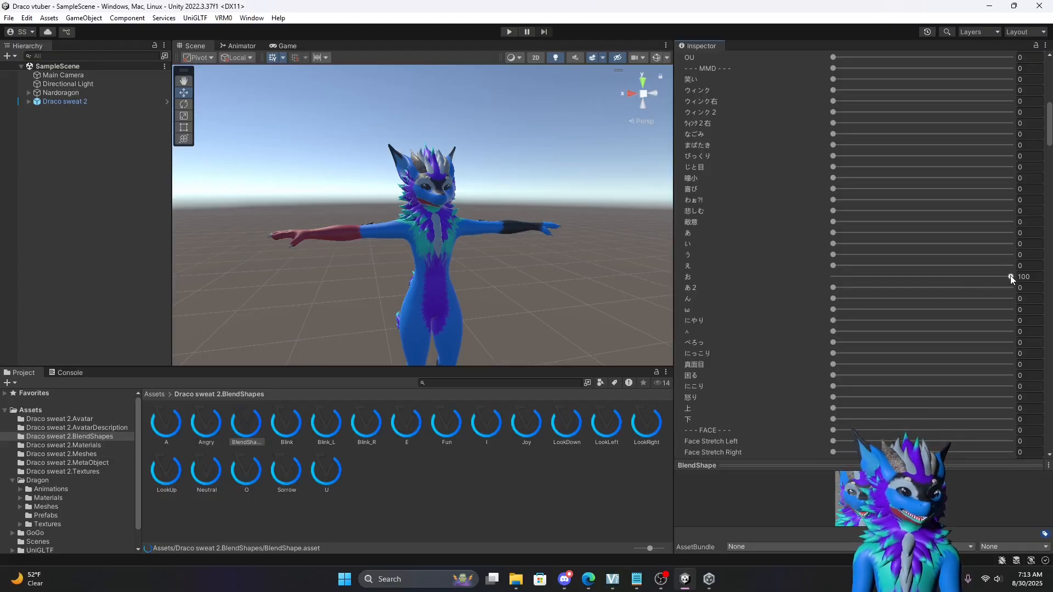
left_click_drag(1010, 277, 876, 277)
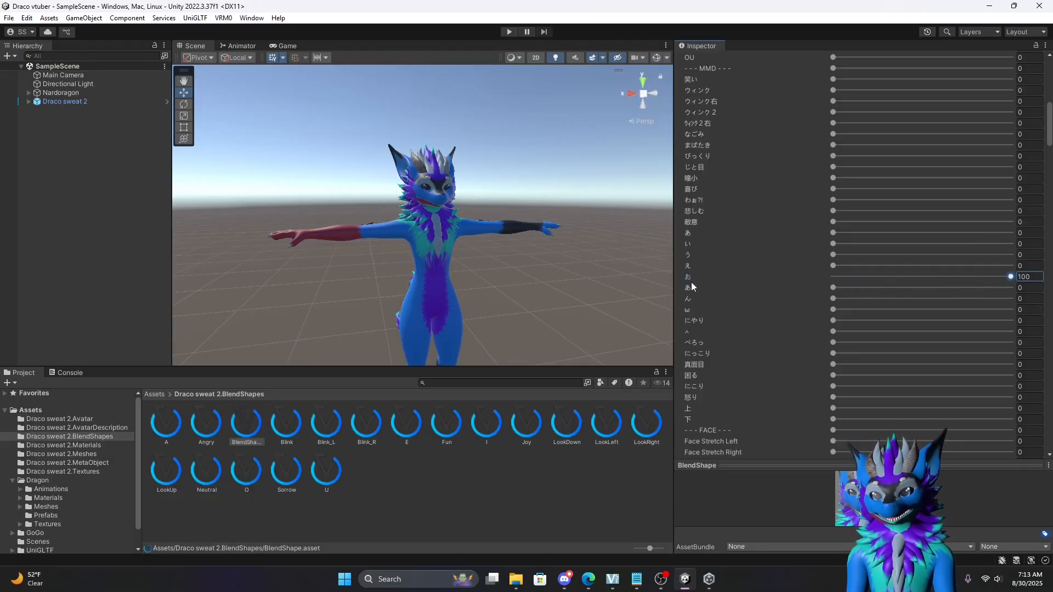
Select the Blink blend shape clip, expand its Body sliders and check the Eyes Blink value.
scroll(750, 282, "up", 10)
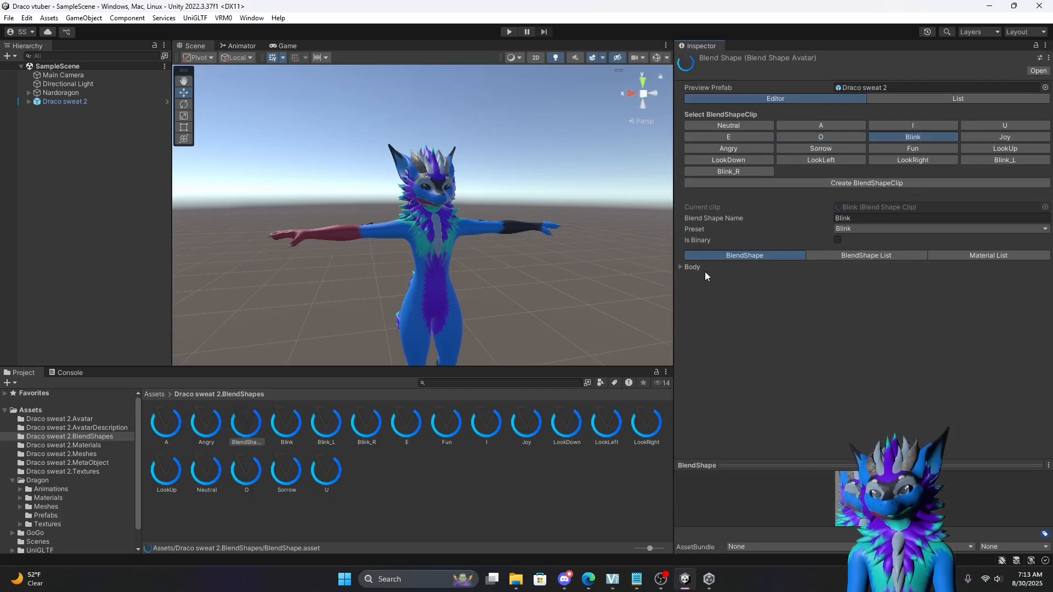
left_click(680, 268)
scroll(728, 298, "down", 8)
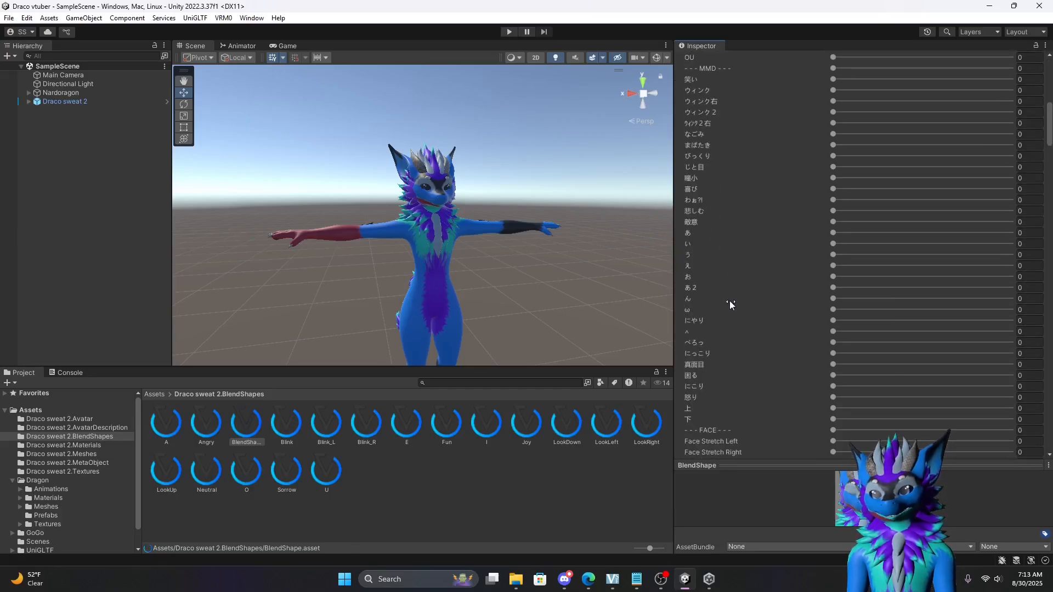
scroll(730, 303, "down", 7)
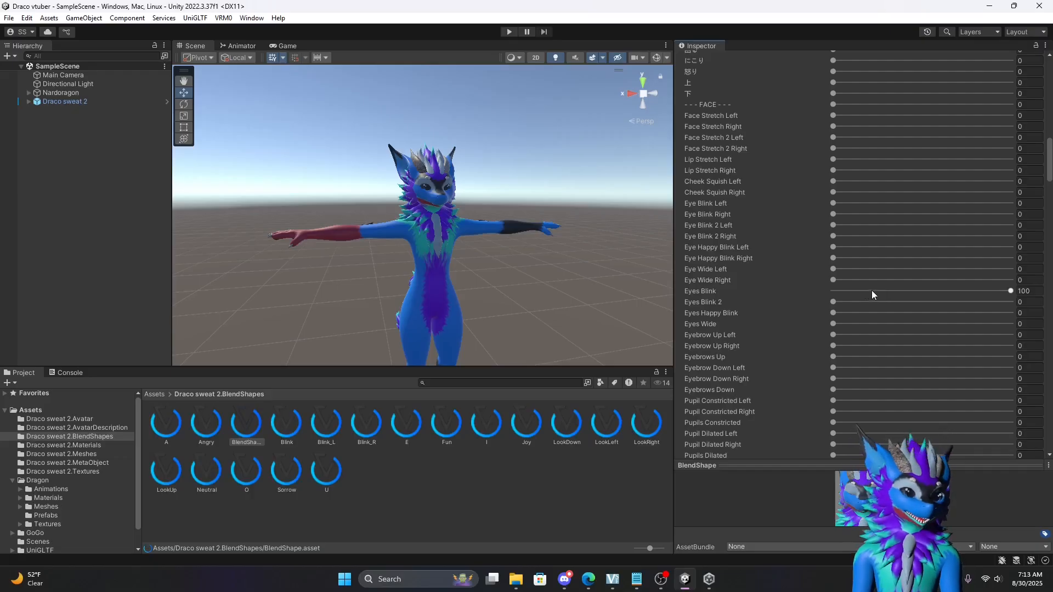
Select the Joy blend shape clip, expand its Body sliders and look through the shapes down to the Unified Expressions group.
scroll(832, 324, "up", 15)
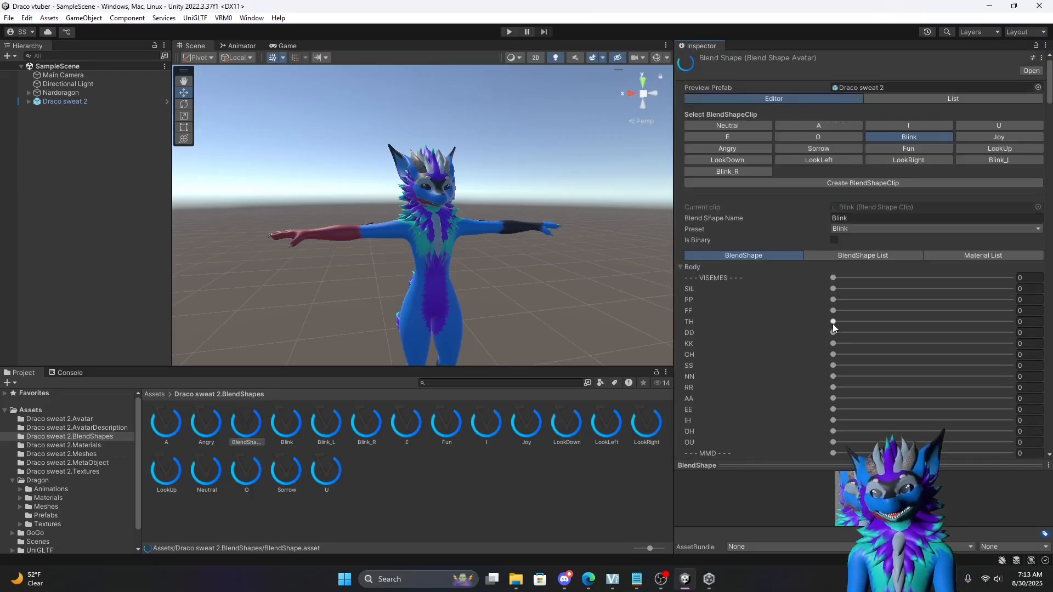
left_click(983, 137)
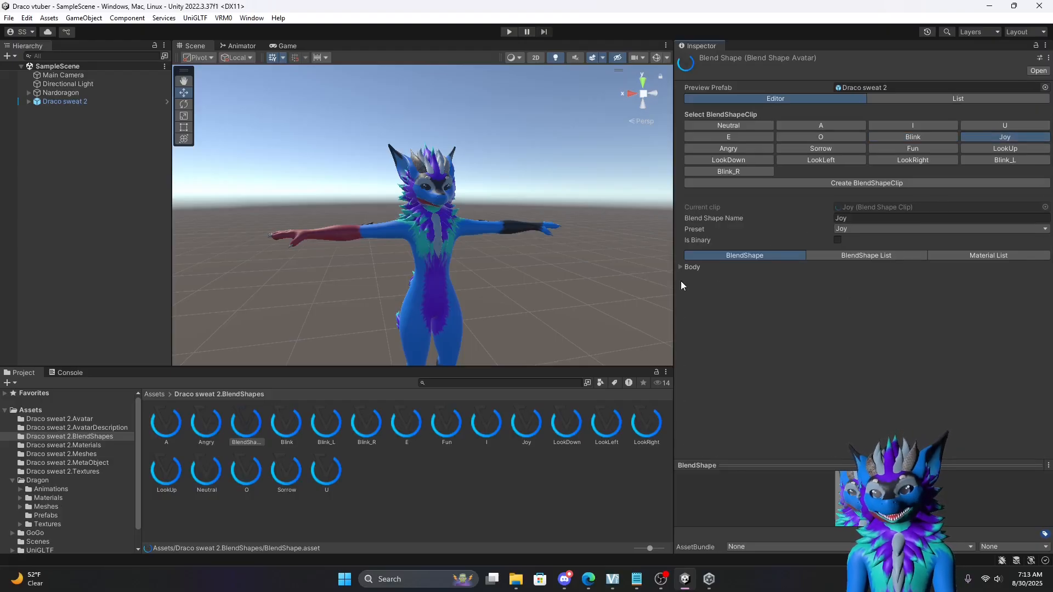
left_click(680, 267)
scroll(740, 320, "down", 10)
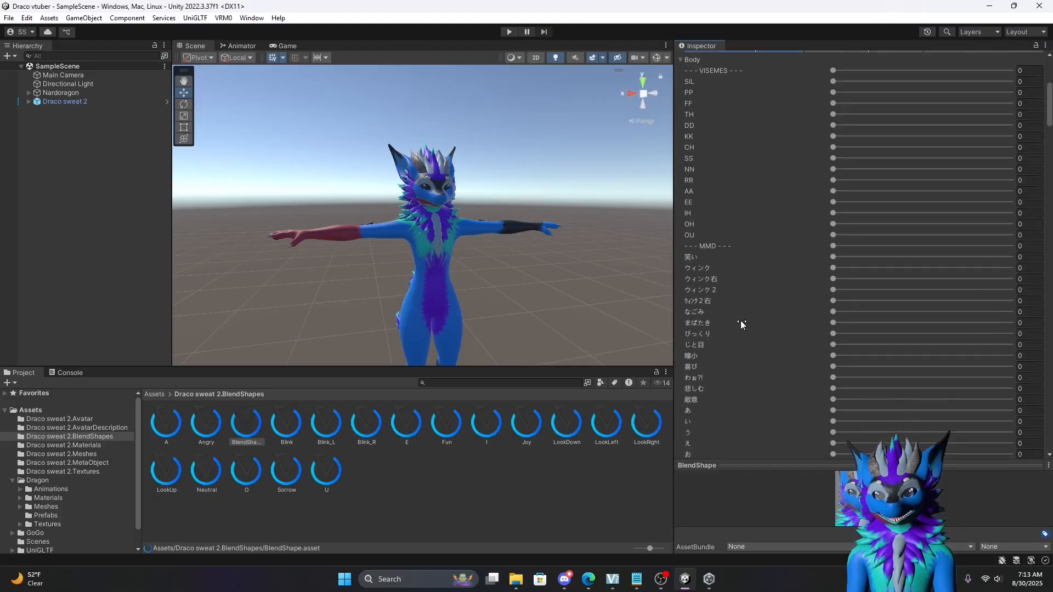
scroll(762, 316, "down", 15)
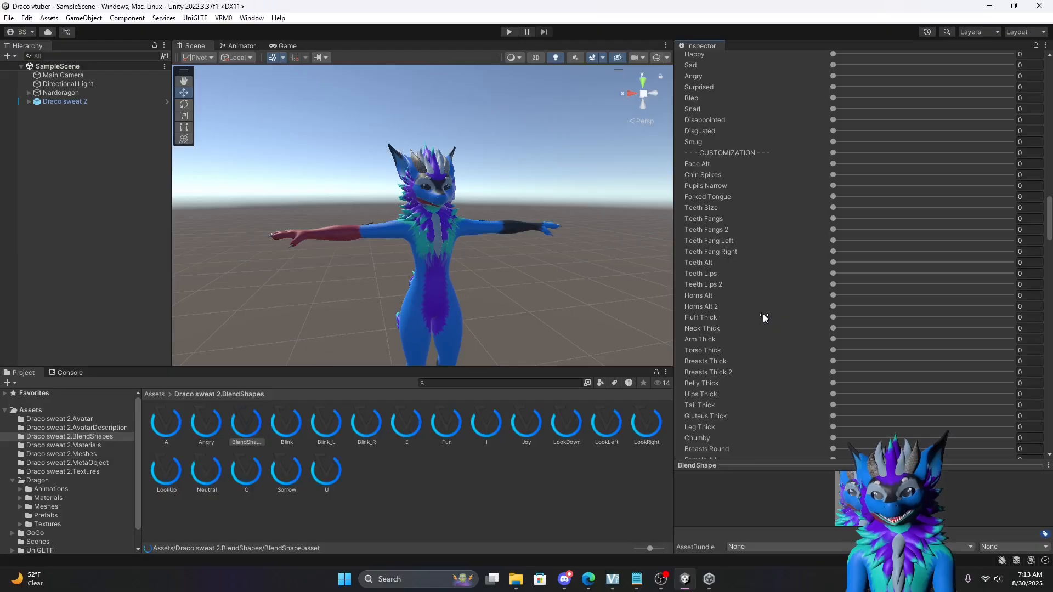
scroll(761, 319, "down", 15)
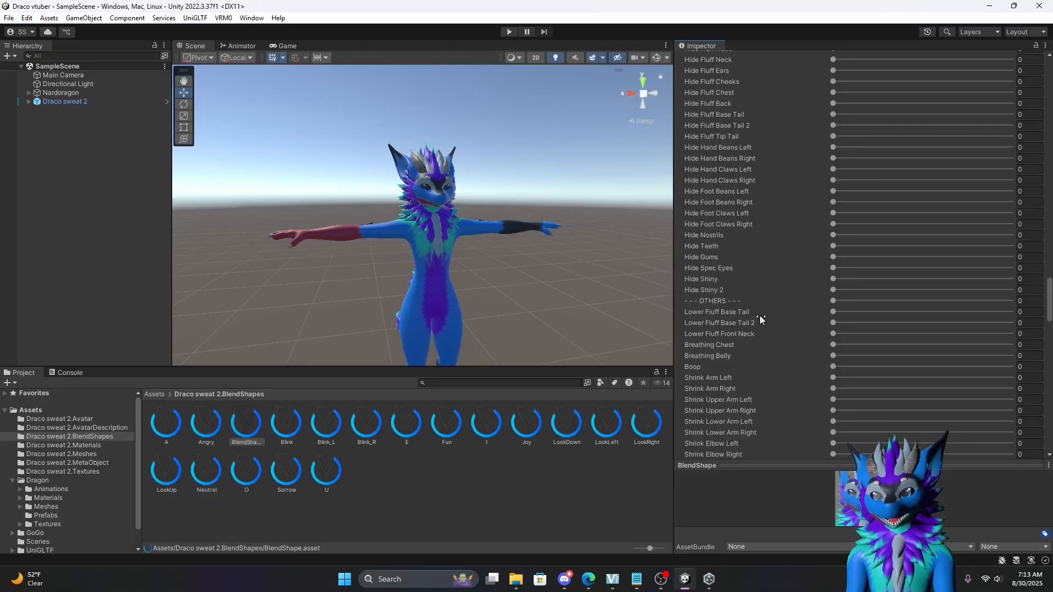
scroll(759, 317, "down", 15)
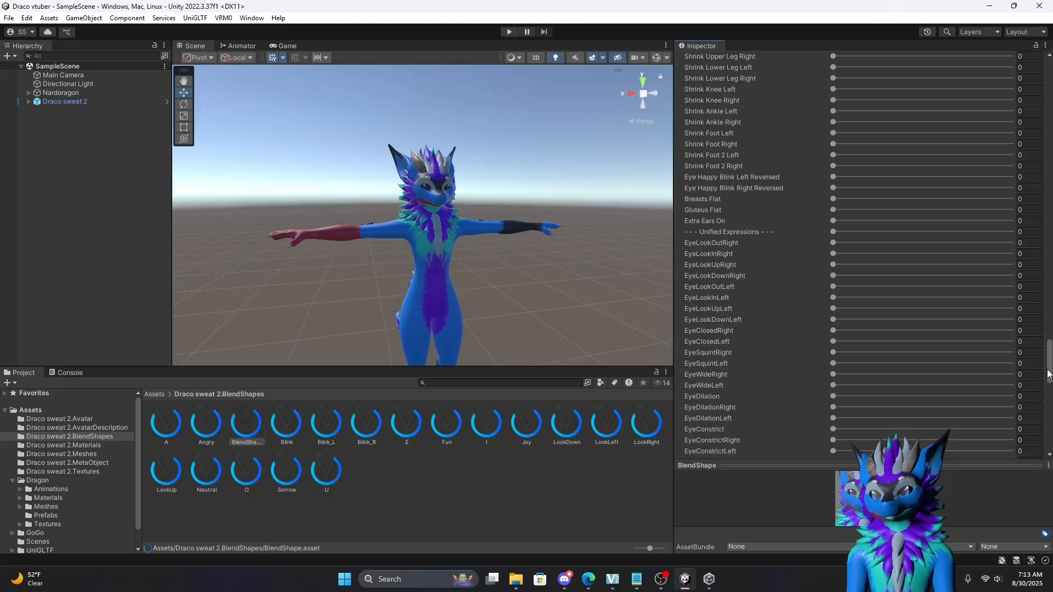
Select the Angry blend shape clip, expand its Body sliders and check the 敵意 shape's value.
scroll(1038, 300, "up", 10)
scroll(1037, 299, "up", 20)
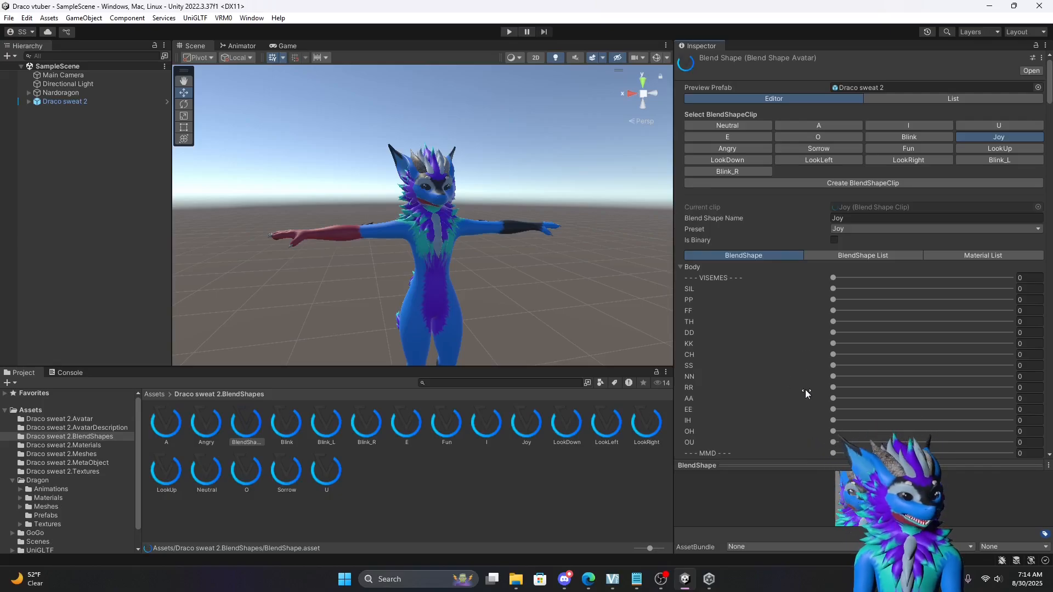
left_click(722, 149)
left_click(680, 267)
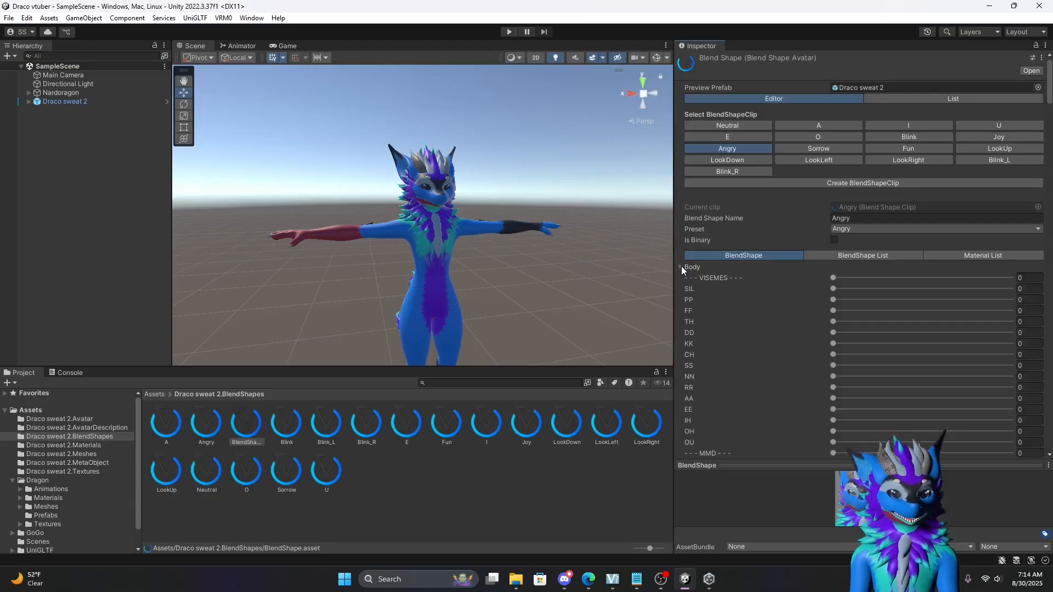
scroll(800, 350, "down", 4)
scroll(823, 365, "down", 3)
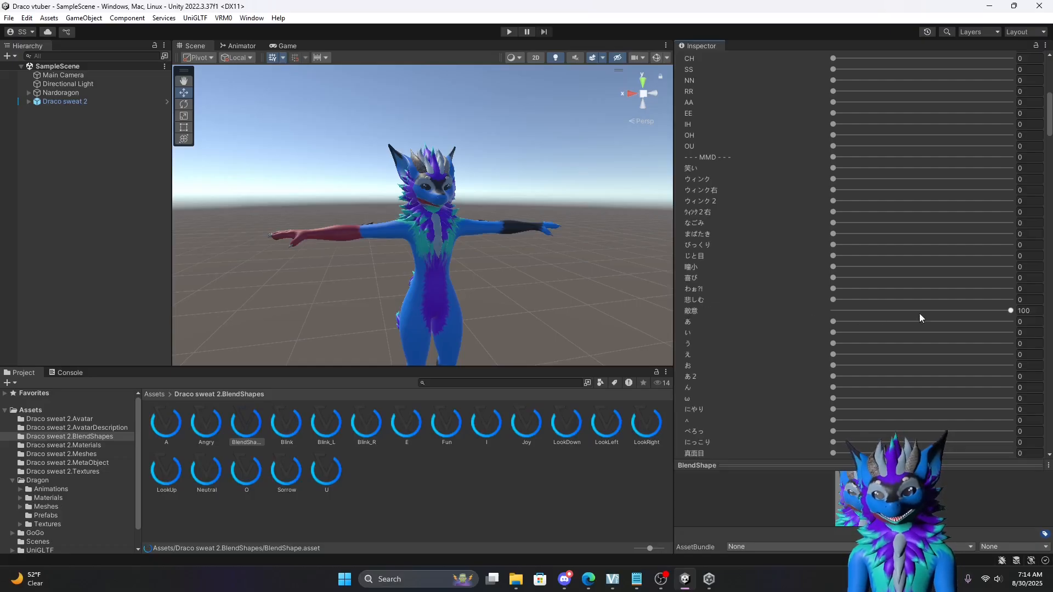
Enlarge the blend shape preview and test the Angry clip's 敵意 slider, leaving it at 100.
mouse_move(1012, 312)
left_mouse_down()
mouse_move(933, 315)
mouse_move(1014, 318)
left_mouse_up()
left_click_drag(872, 465, 874, 372)
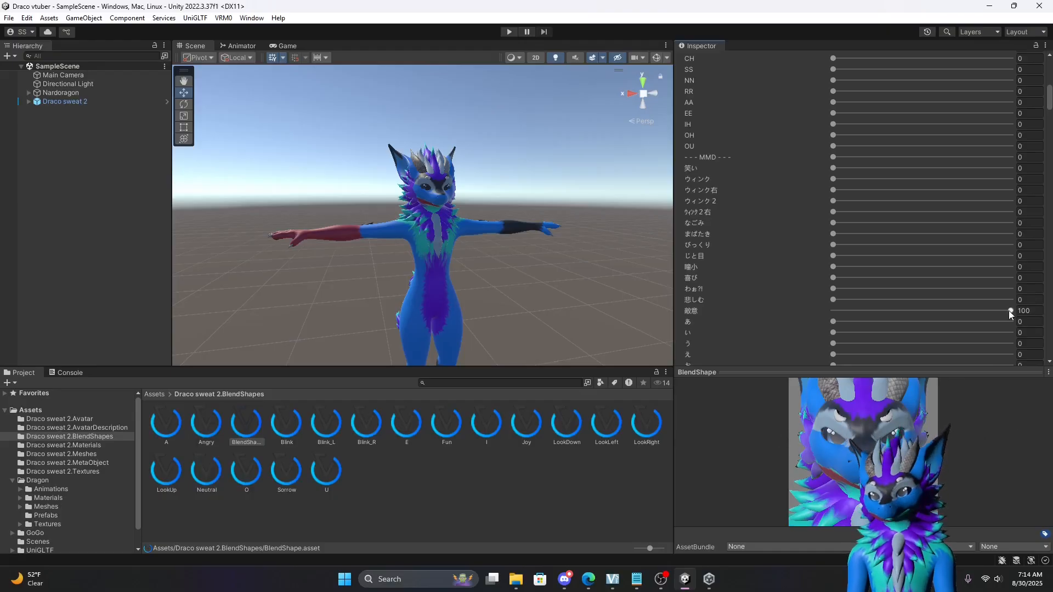
mouse_move(1009, 310)
left_mouse_down()
mouse_move(812, 333)
mouse_move(996, 327)
mouse_move(872, 334)
mouse_move(1003, 318)
mouse_move(809, 336)
mouse_move(1014, 308)
left_mouse_up()
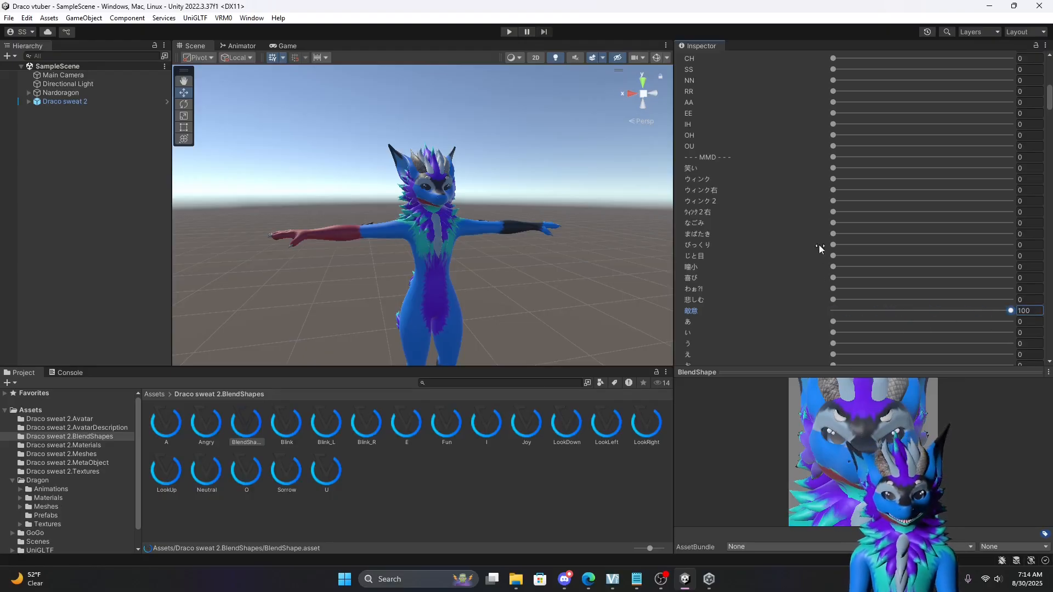
Select the Sorrow blend shape clip, expand its Body sliders and set the 困る shape to 15.
scroll(809, 268, "up", 10)
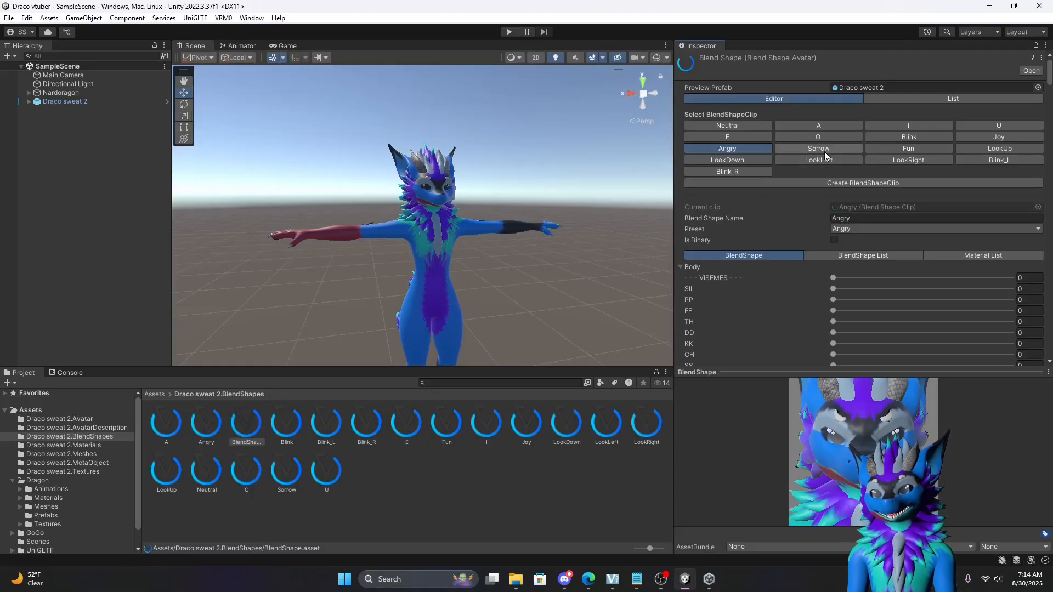
left_click(823, 150)
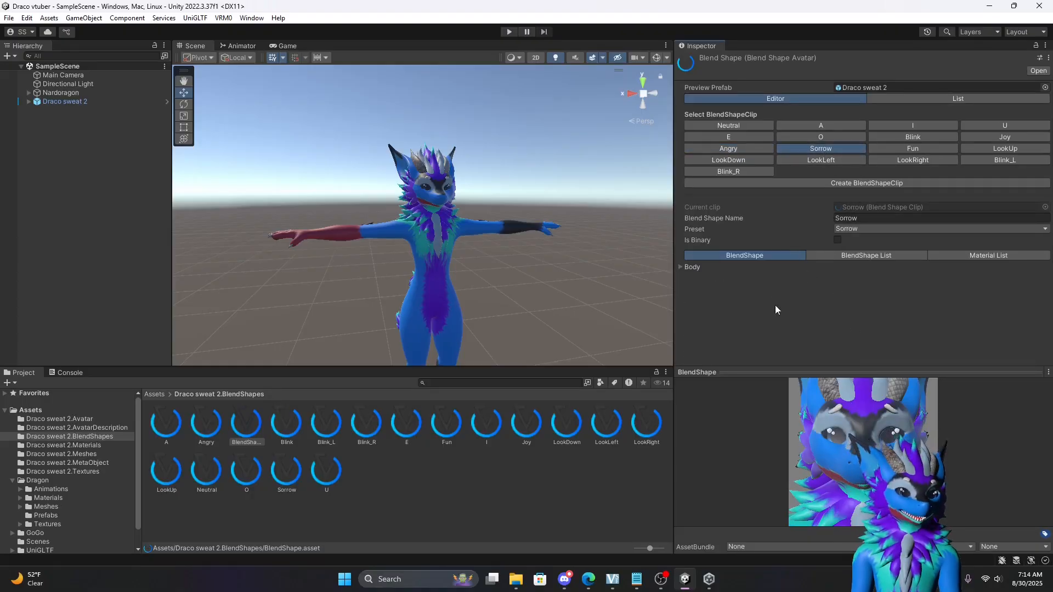
left_click(684, 268)
scroll(775, 294, "down", 10)
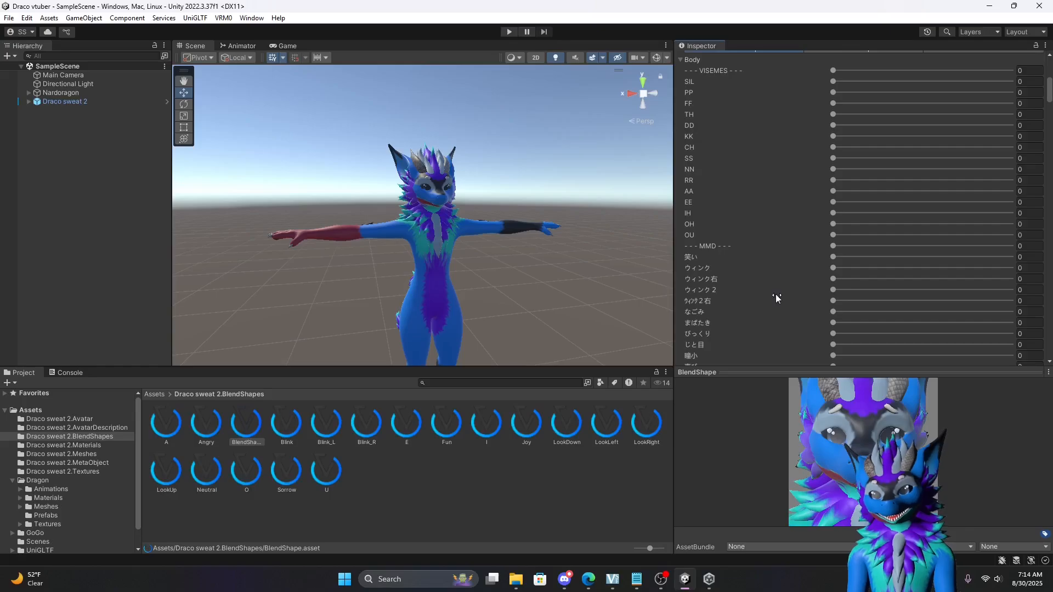
scroll(775, 293, "down", 3)
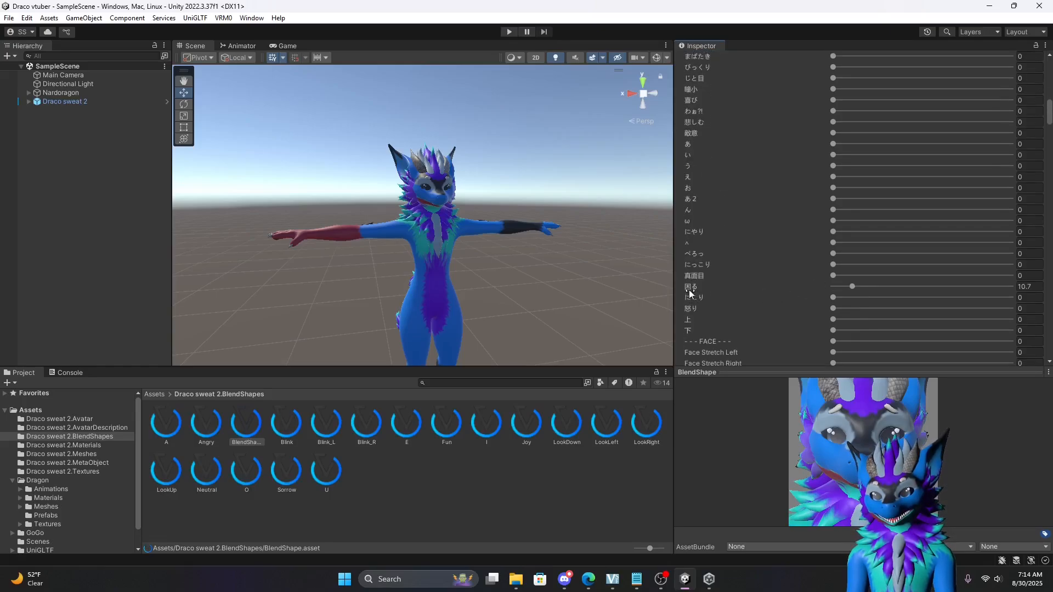
left_click_drag(842, 289, 859, 304)
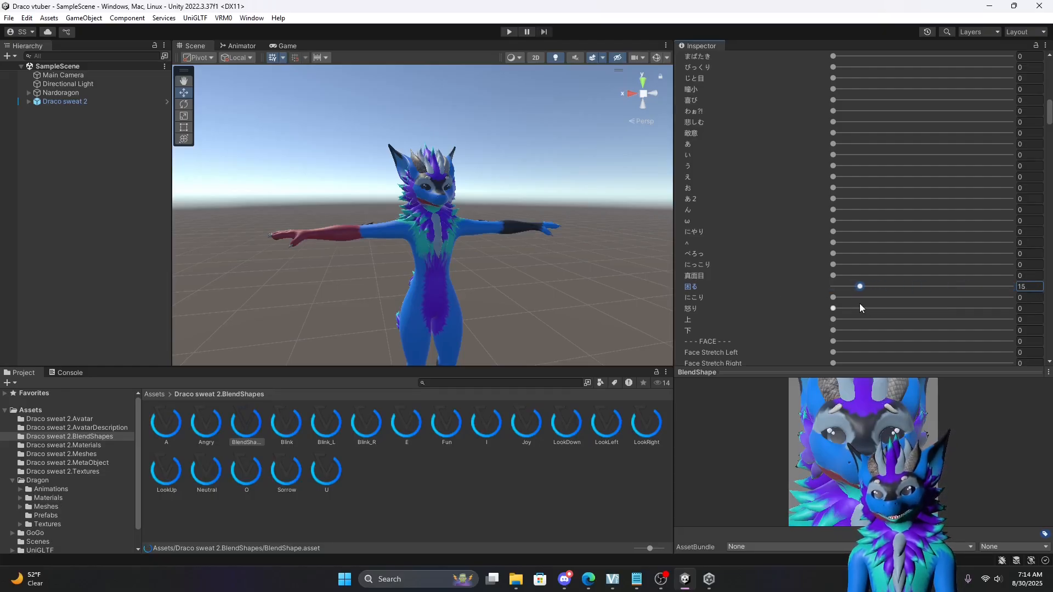
Fine-tune the Sorrow clip's 困る slider and test its Sad shape, leaving Sad at 100.
scroll(760, 298, "down", 10)
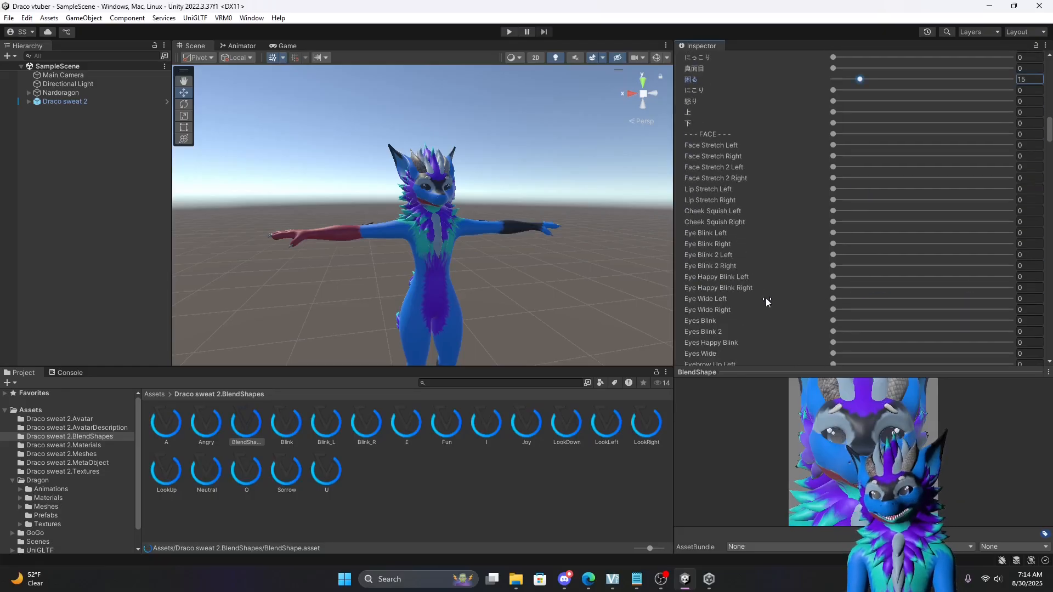
scroll(765, 298, "up", 8)
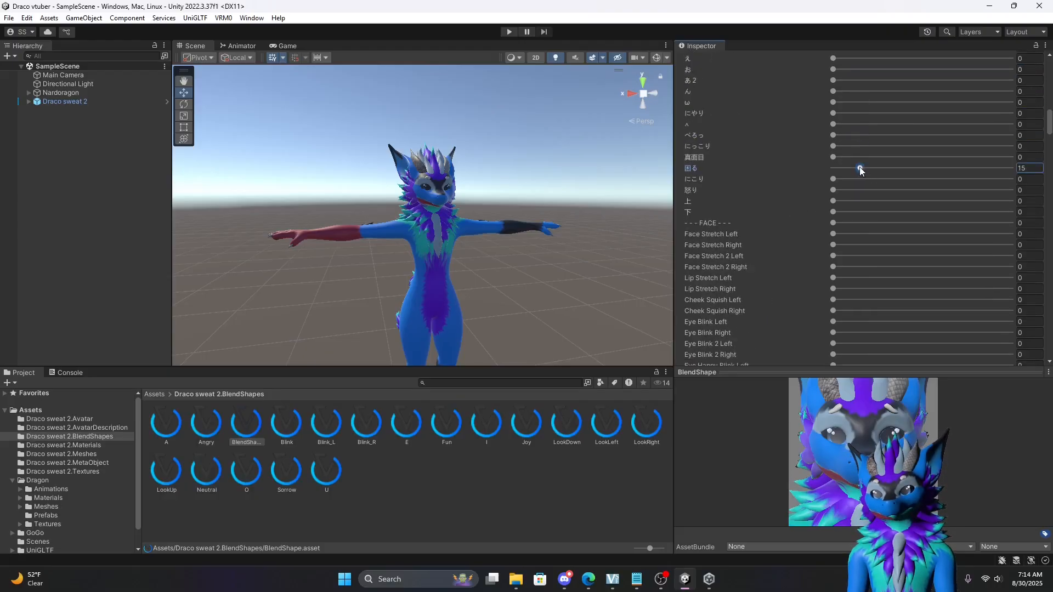
mouse_move(860, 167)
left_mouse_down()
mouse_move(837, 170)
mouse_move(857, 169)
left_mouse_up()
scroll(808, 228, "down", 12)
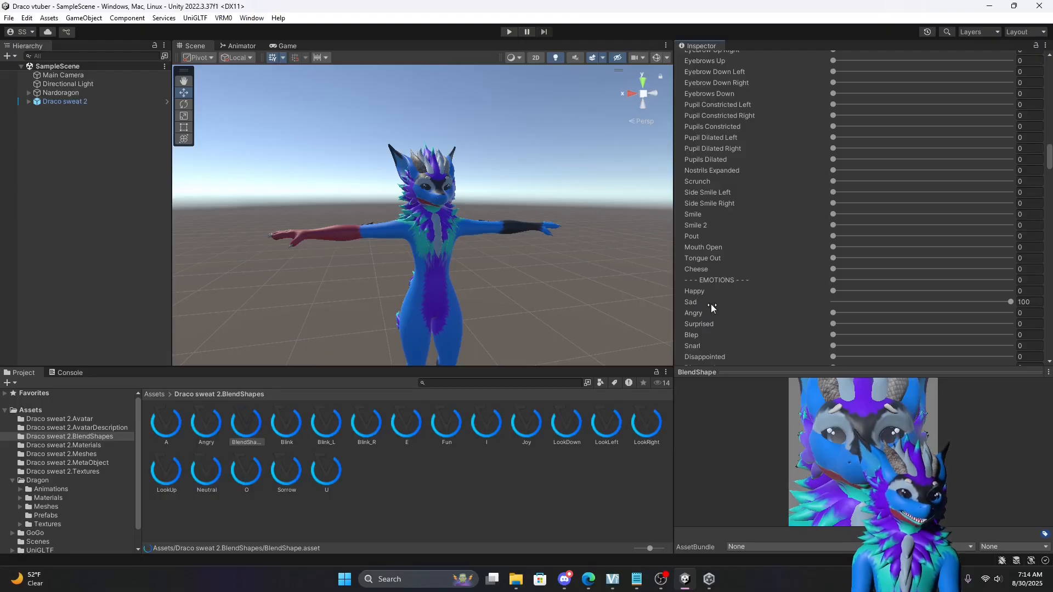
left_click_drag(1009, 303, 1041, 325)
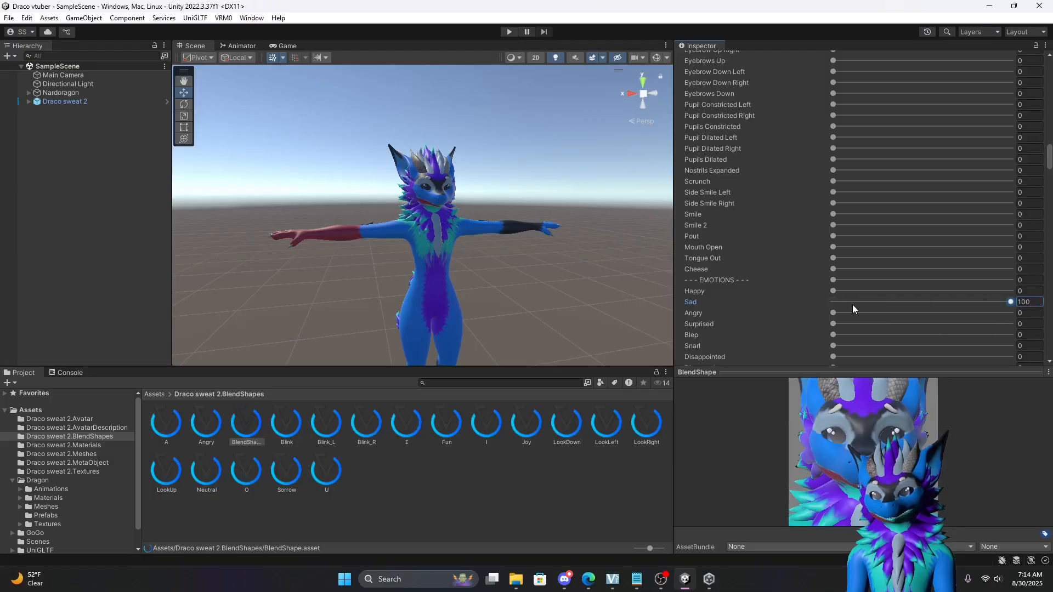
scroll(852, 305, "up", 6)
scroll(852, 304, "up", 12)
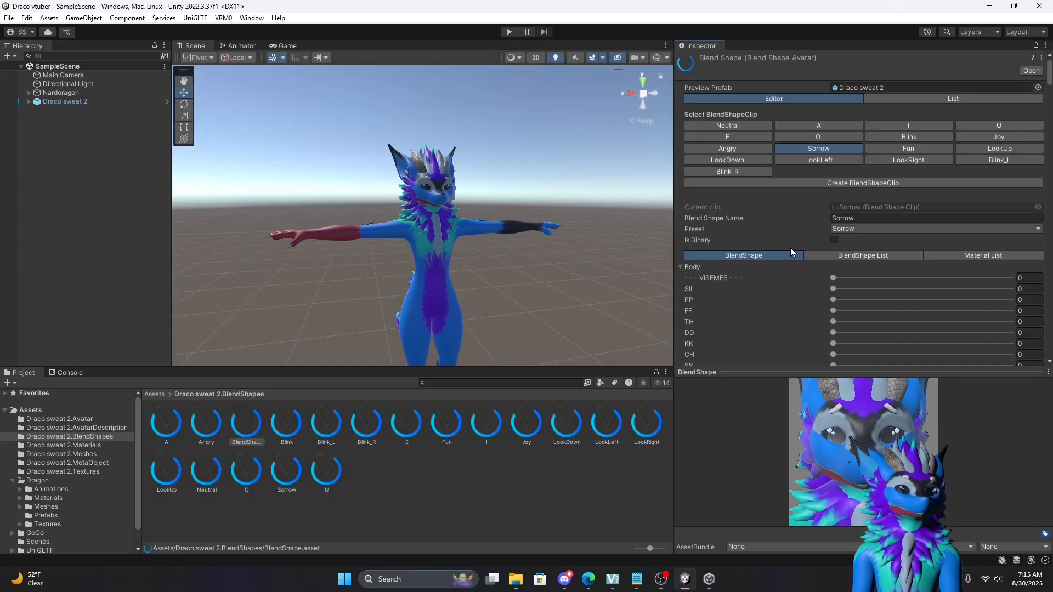
Select the Fun blend shape clip, expand its Body sliders and set the え shape to about 30.5.
left_click(902, 149)
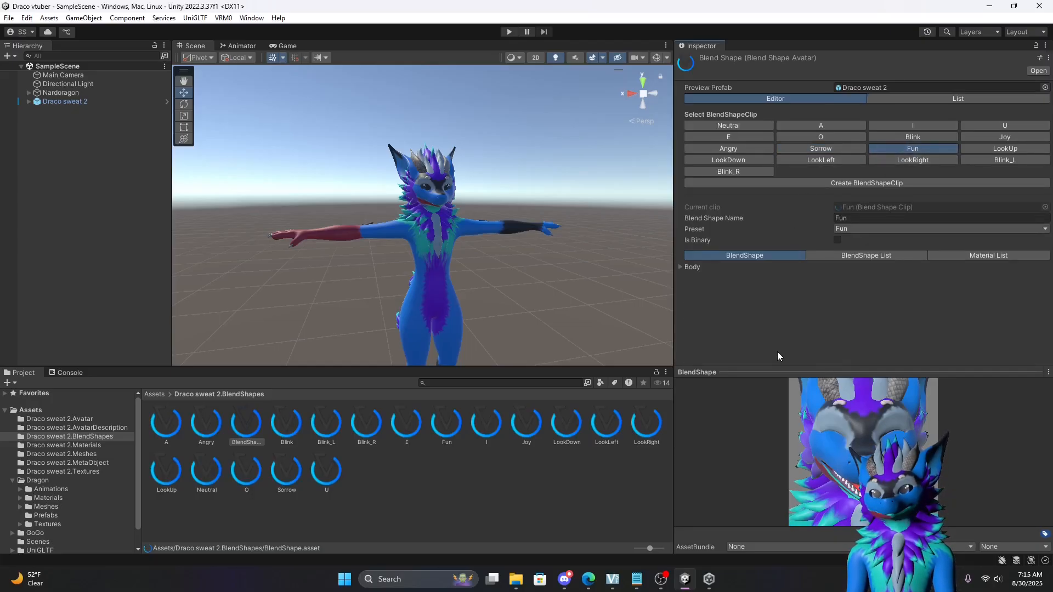
left_click(680, 267)
scroll(859, 324, "down", 10)
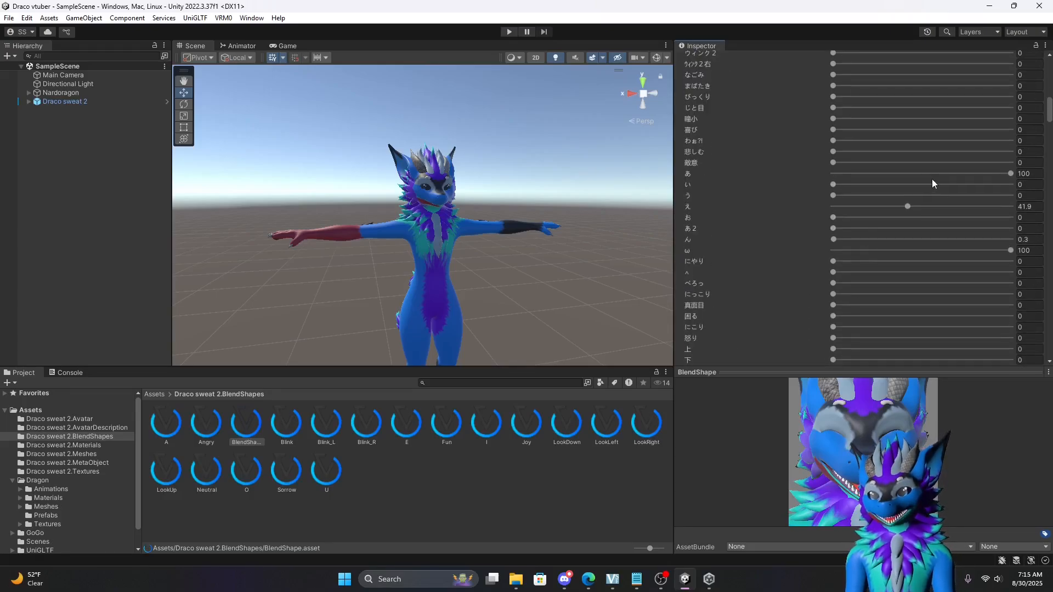
left_click(1010, 173)
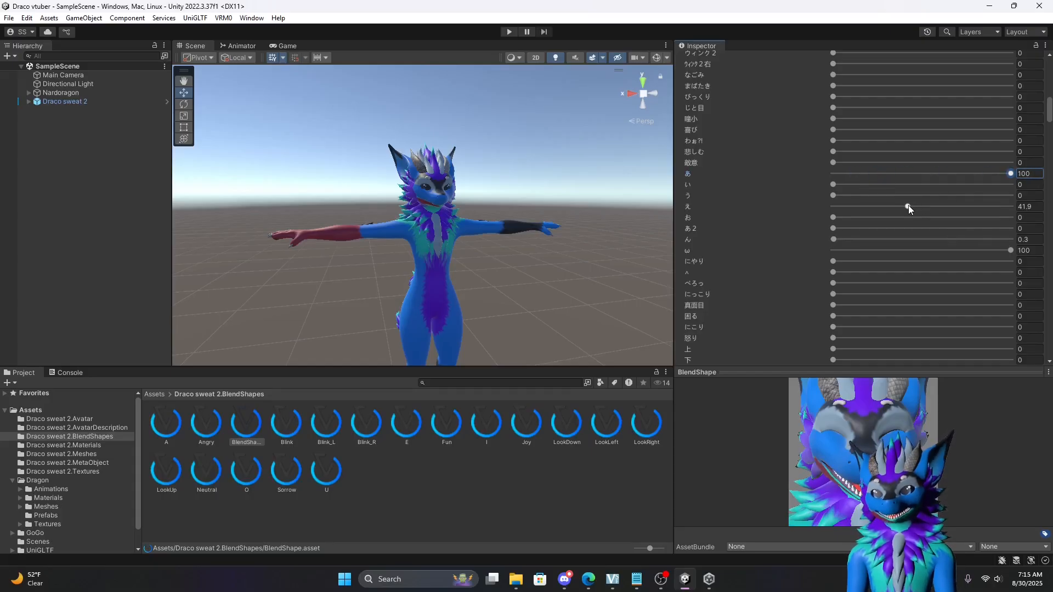
left_click_drag(908, 207, 889, 222)
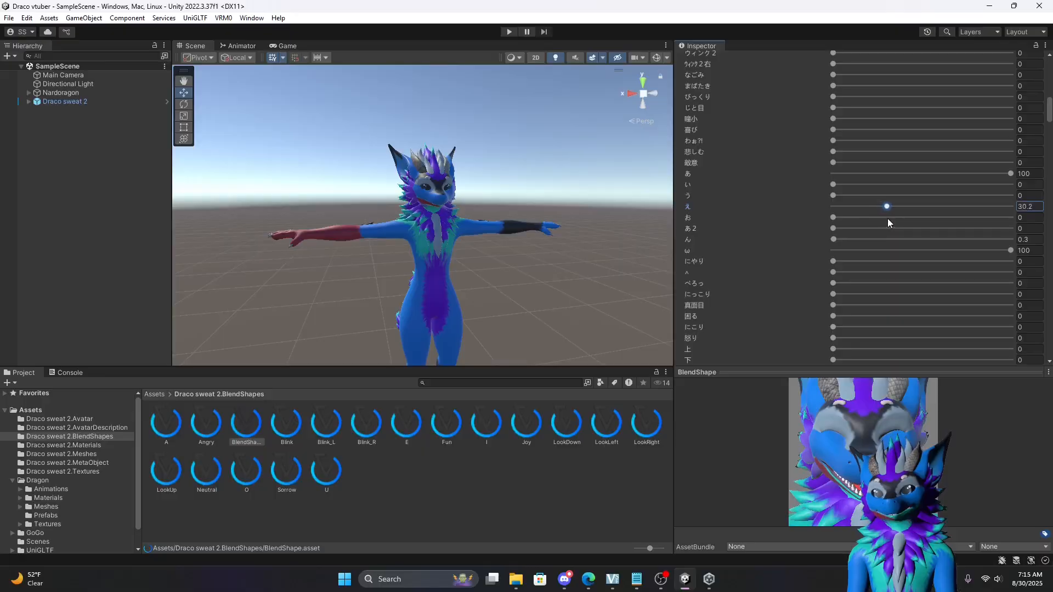
scroll(818, 257, "down", 5)
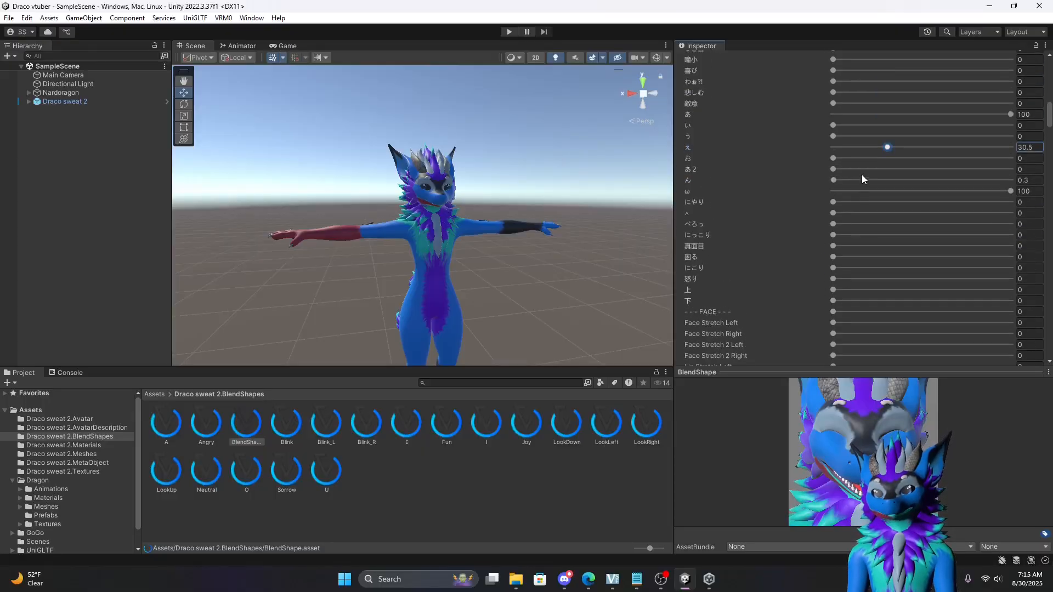
left_click(1008, 192)
Test the Fun clip's Happy shape at 100 and review its other Body sliders.
scroll(847, 262, "down", 10)
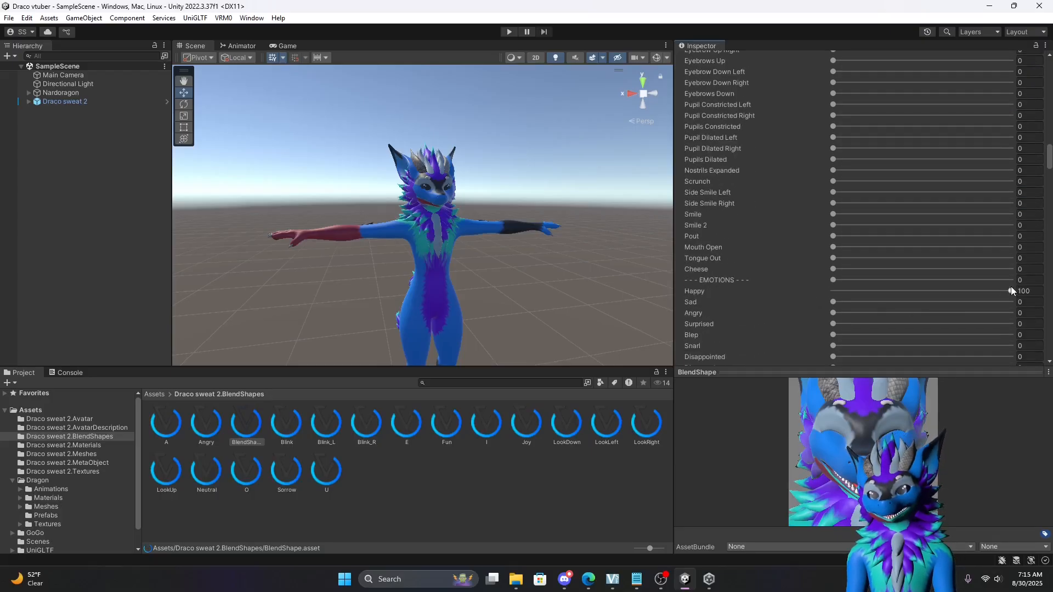
left_click_drag(1011, 288, 1048, 307)
scroll(716, 308, "down", 3)
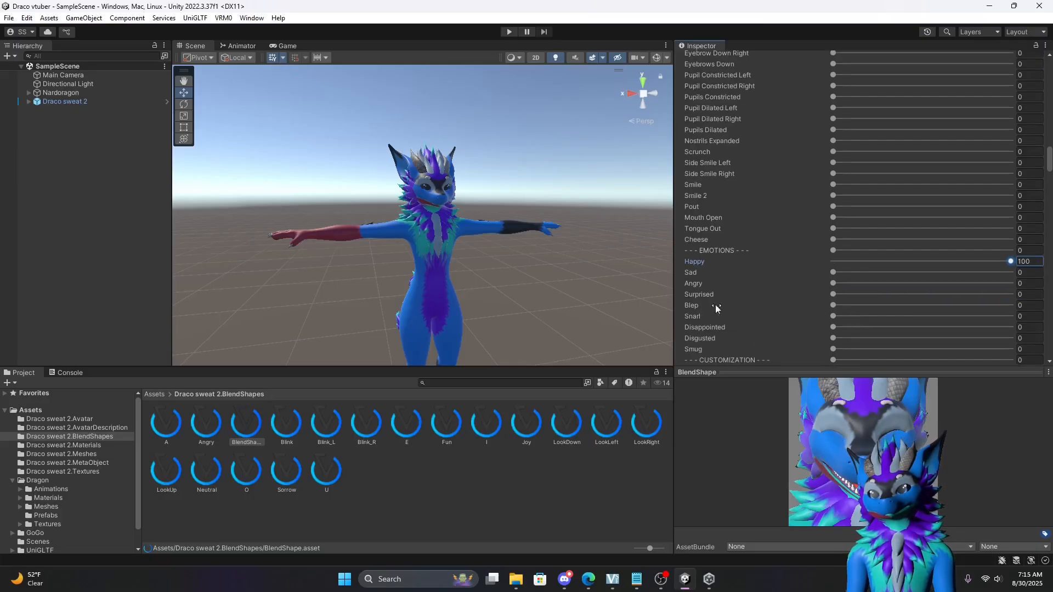
scroll(774, 282, "up", 10)
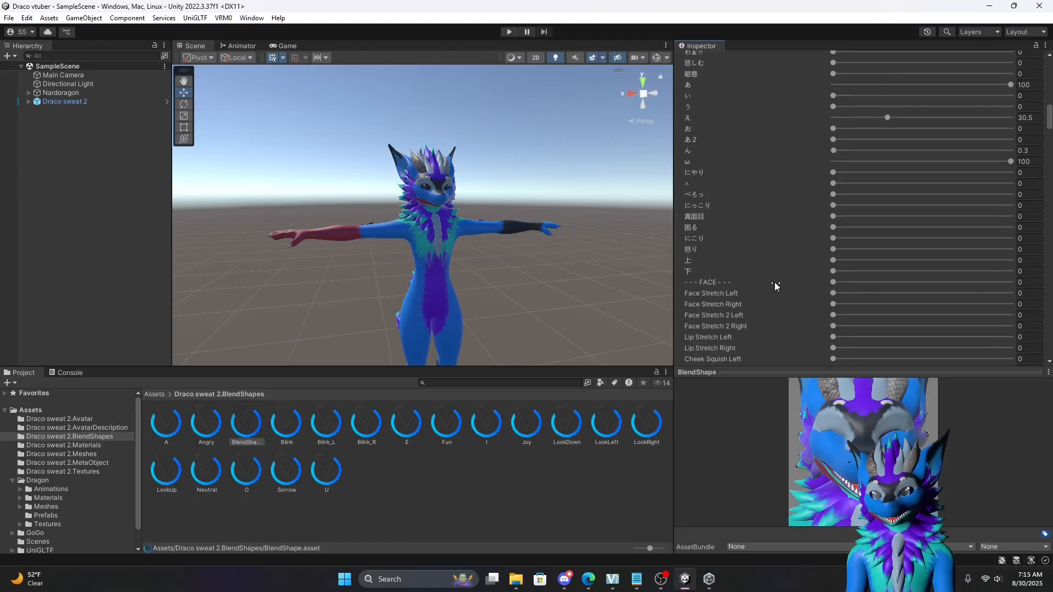
scroll(774, 282, "up", 5)
scroll(874, 305, "down", 3)
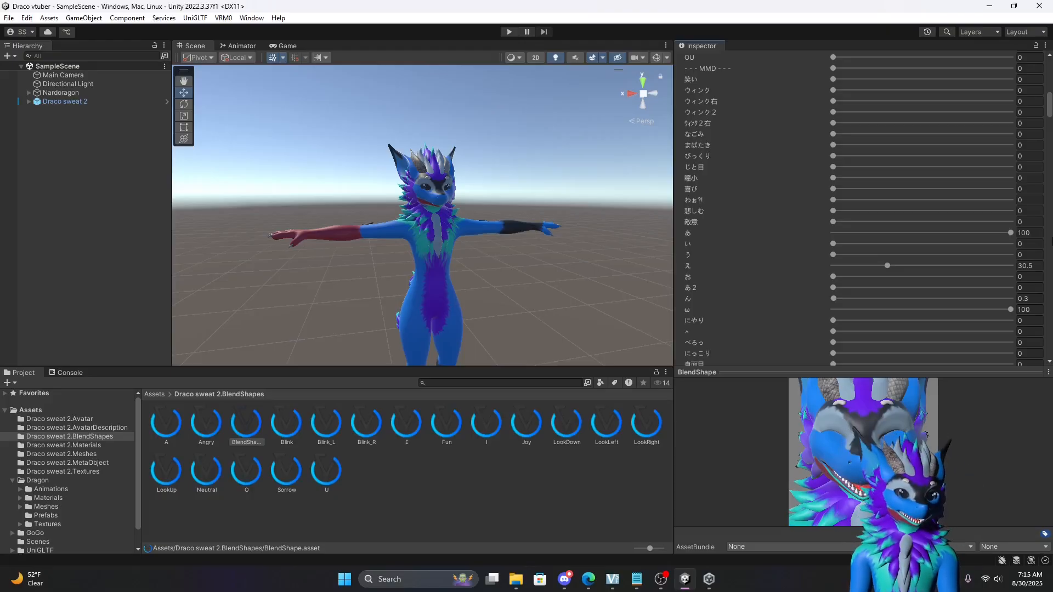
scroll(1035, 218, "up", 10)
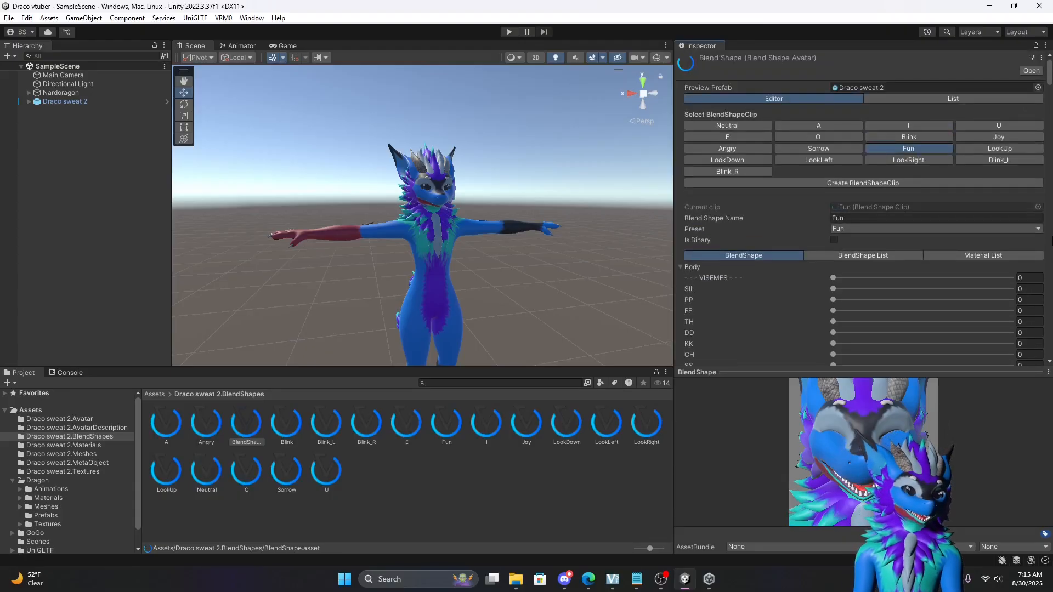
Select the Blink_L blend shape clip, expand its Body sliders and check the Eye Blink Left value.
left_click(974, 163)
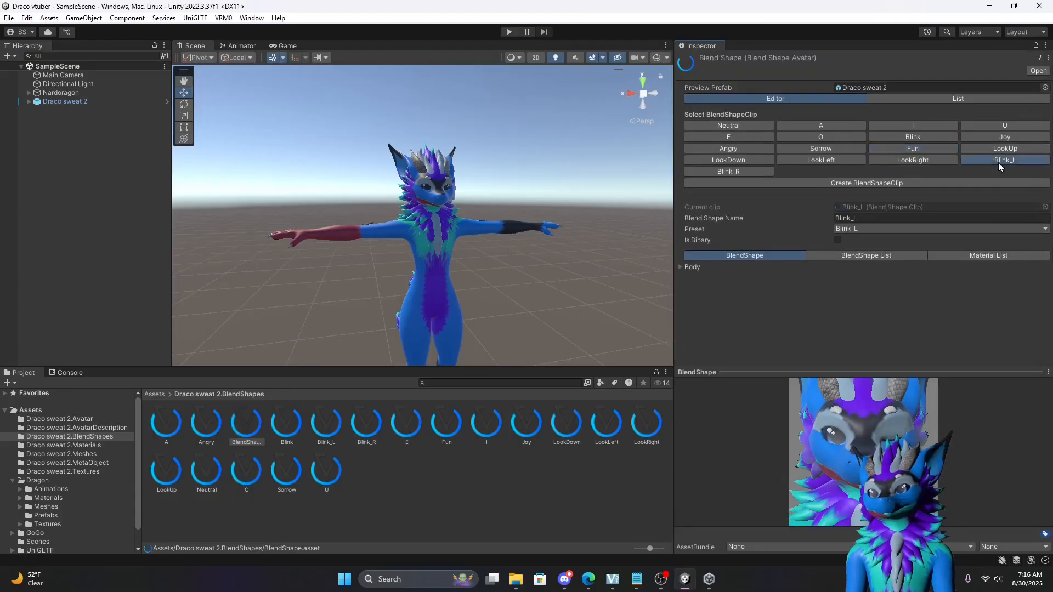
left_click(682, 267)
scroll(949, 156, "down", 5)
scroll(841, 262, "up", 5)
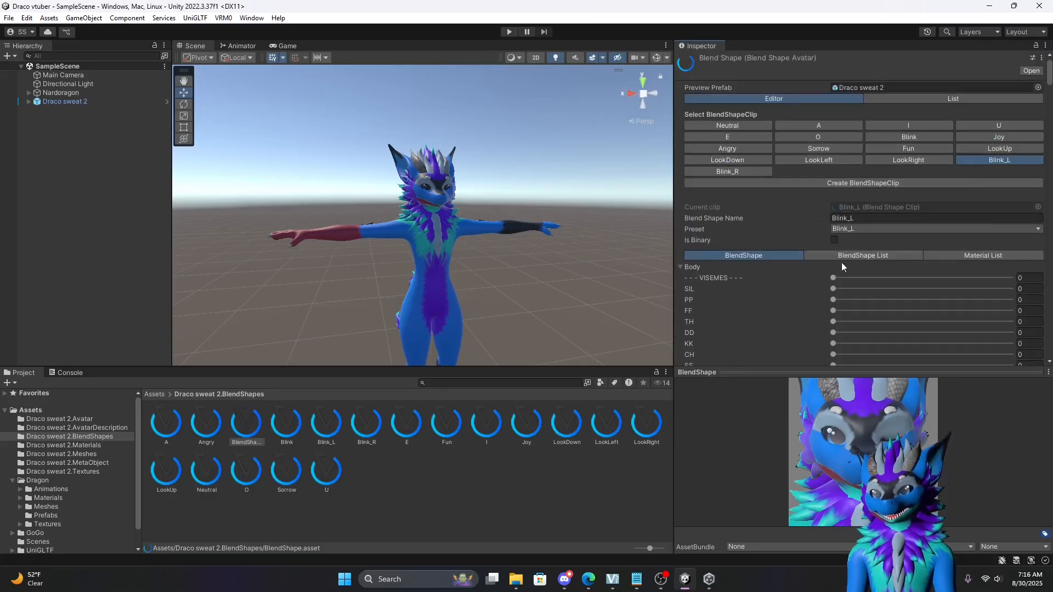
scroll(795, 260, "down", 10)
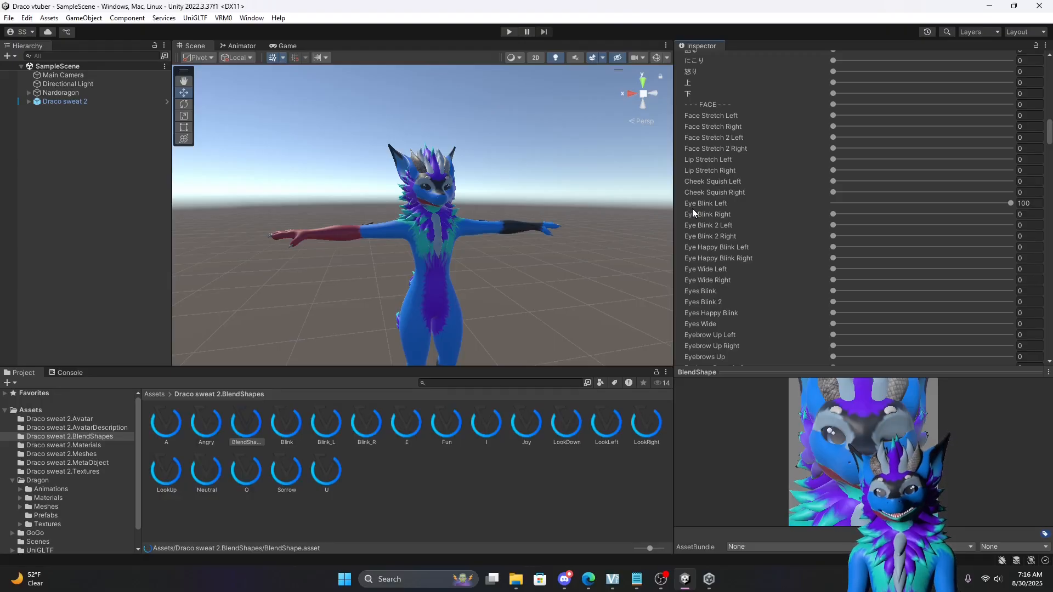
scroll(763, 261, "up", 10)
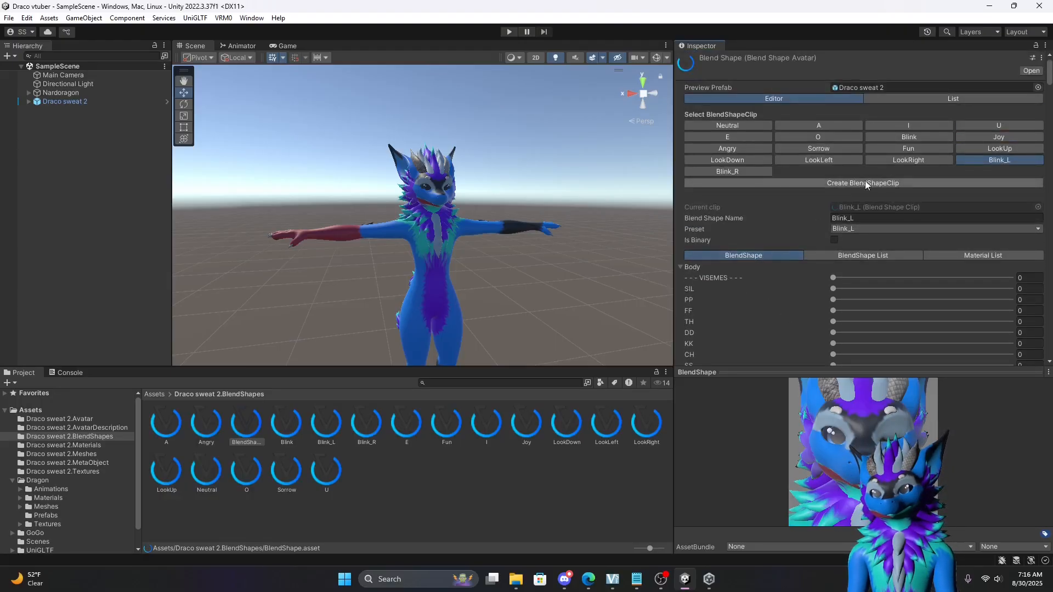
Select the Blink_R clip and test its Eye Blink Right slider, leaving it at 100, and narrow the Inspector.
left_click(735, 171)
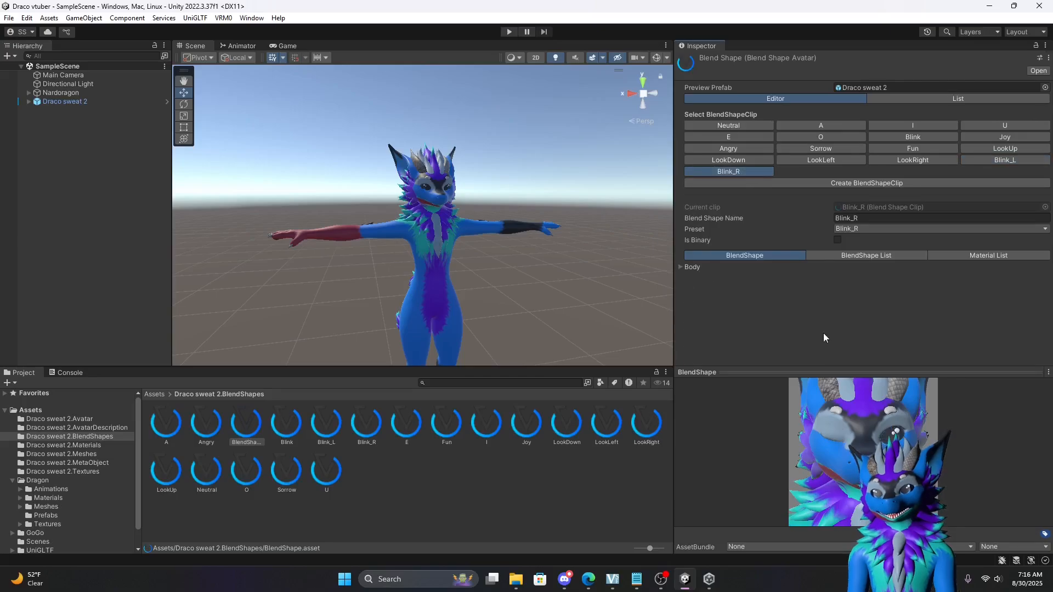
left_click(680, 267)
scroll(779, 274, "down", 8)
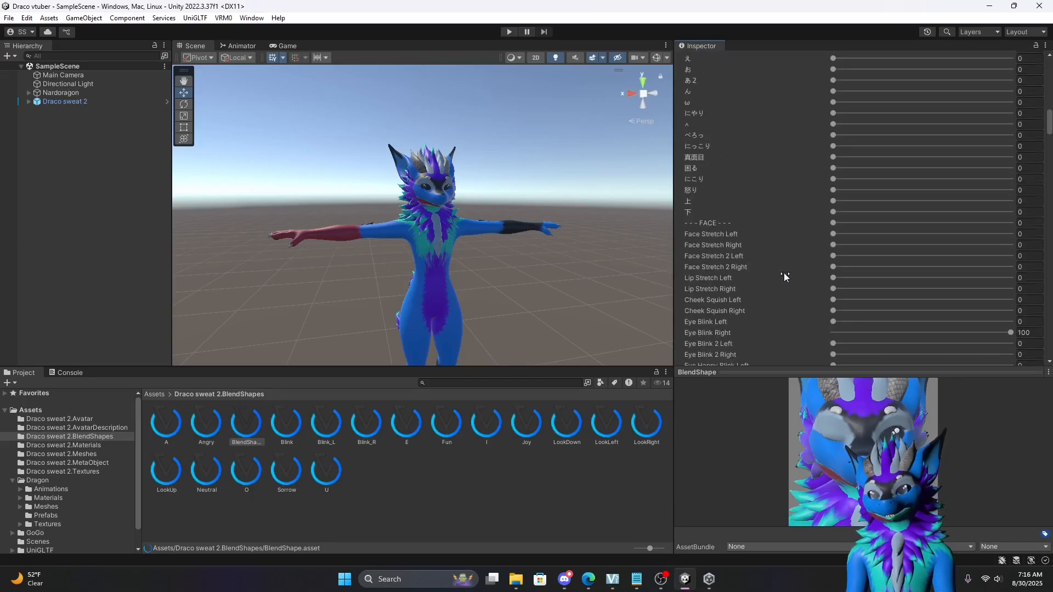
scroll(785, 273, "down", 3)
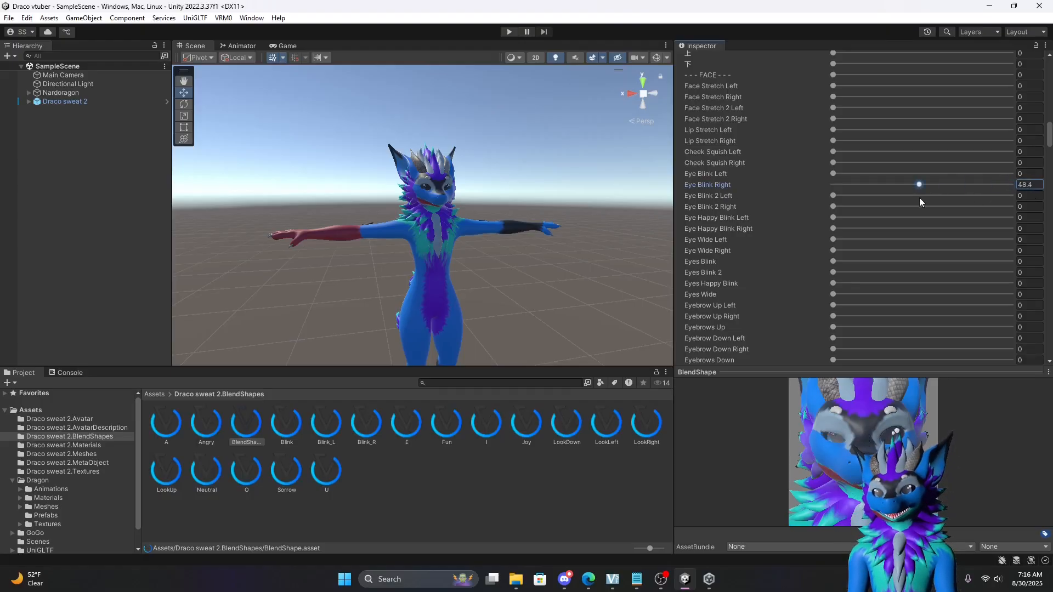
left_click_drag(906, 207, 970, 219)
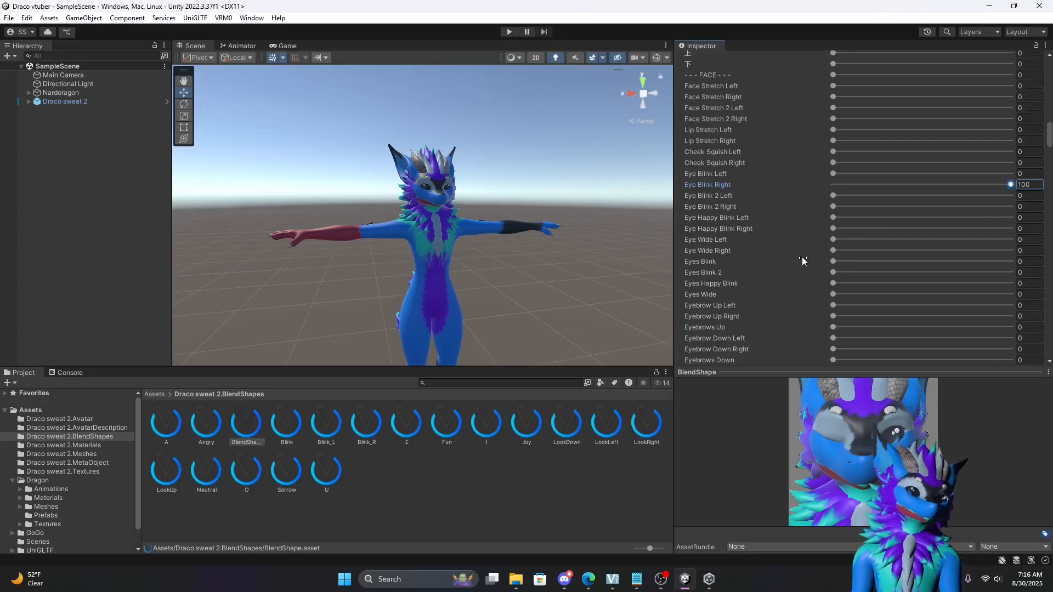
scroll(801, 257, "up", 15)
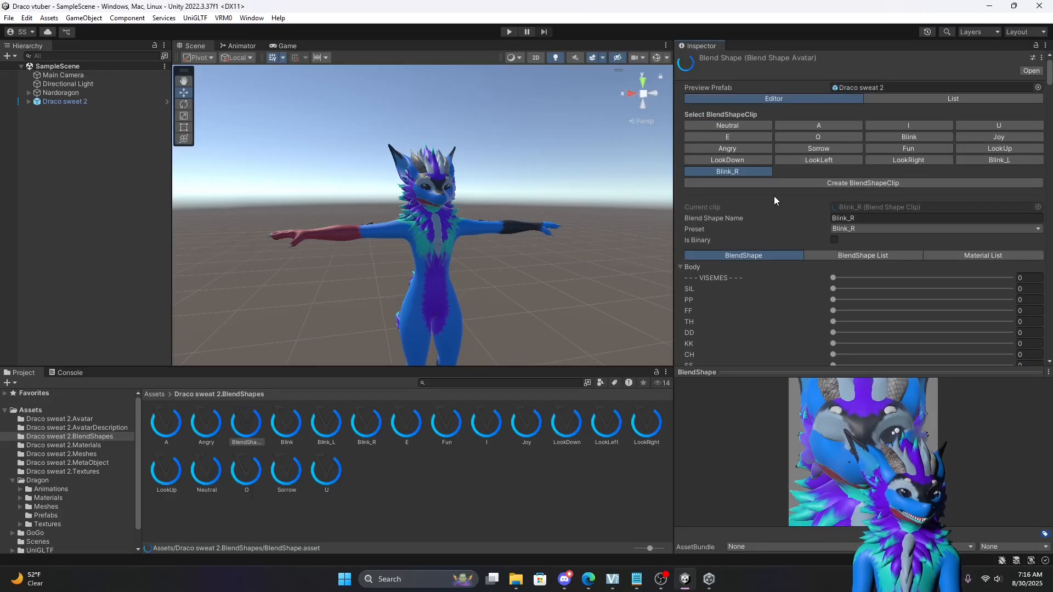
left_click_drag(672, 235, 817, 305)
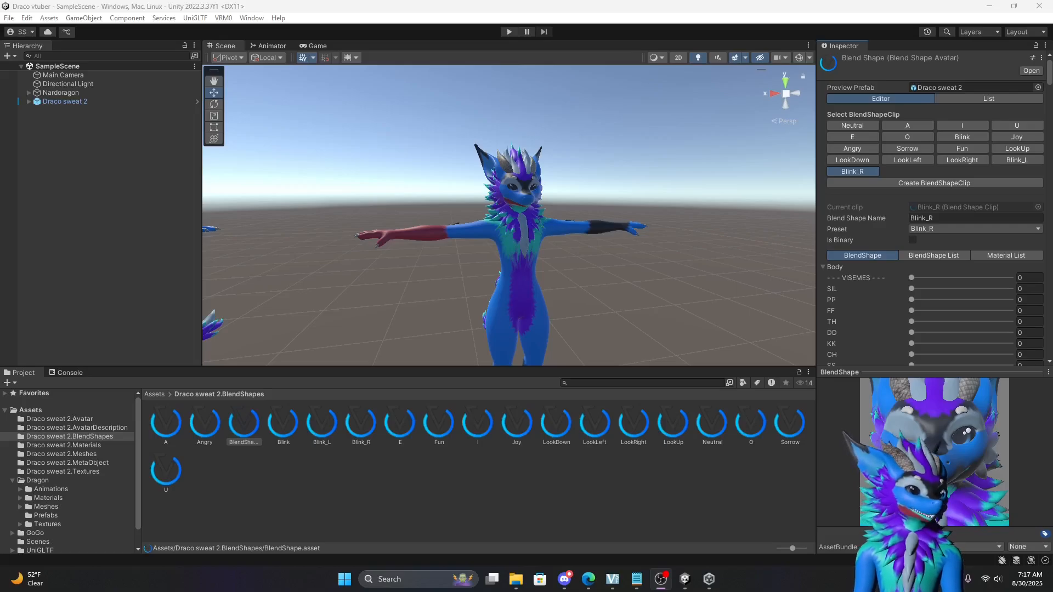
Switch to VSeeFace to view the avatar, and return to the maximized Unity window.
key("alt+Tab")
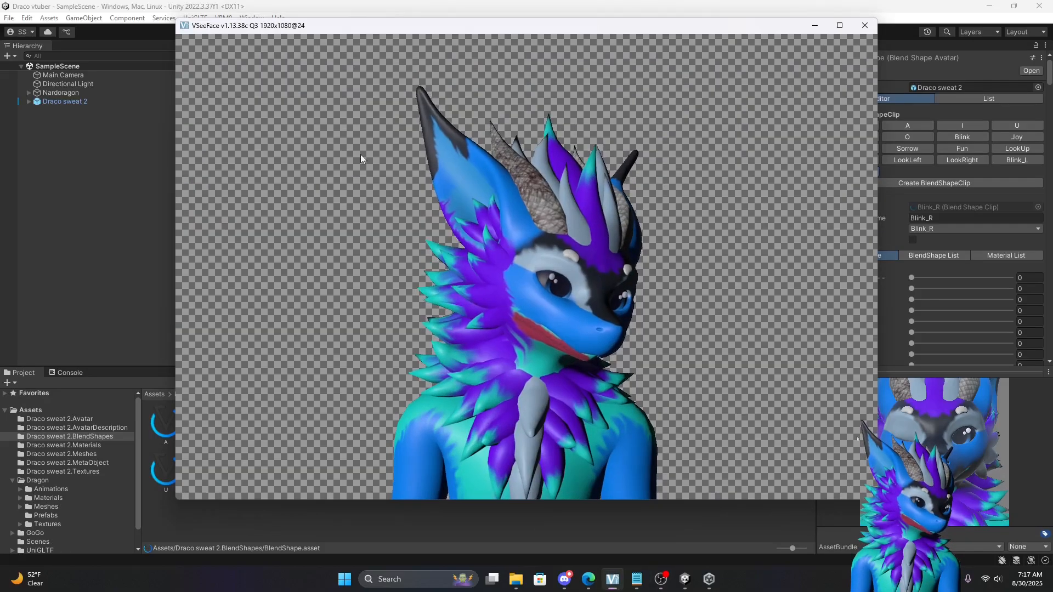
left_click_drag(652, 8, 639, 62)
left_click(627, 25)
left_click_drag(626, 24, 657, 41)
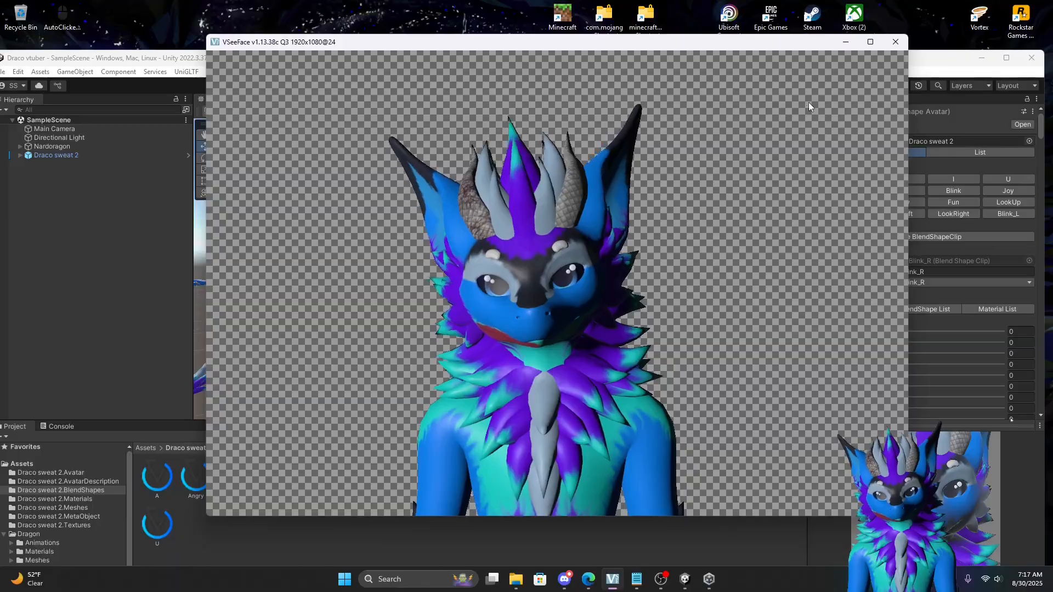
left_click(845, 41)
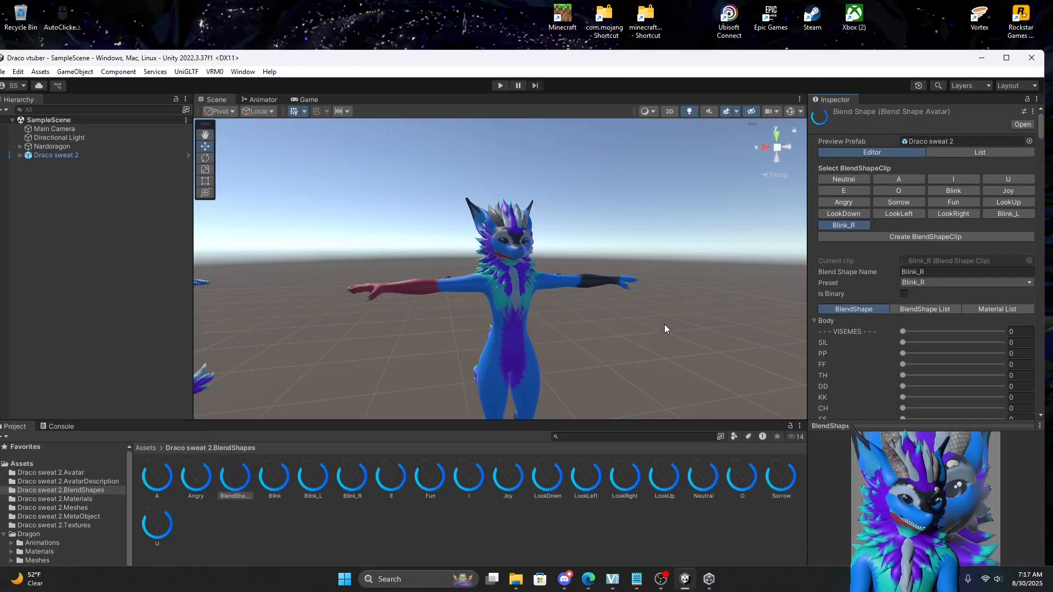
double_click(631, 58)
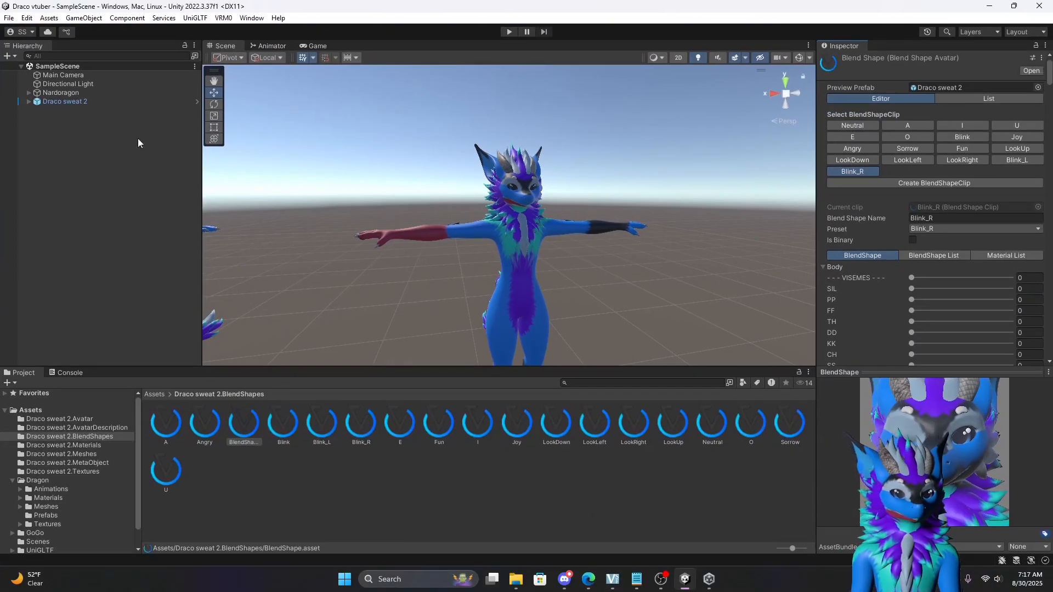
Expand Draco sweat 2 in the scene hierarchy and select its secondary object.
left_click(28, 102)
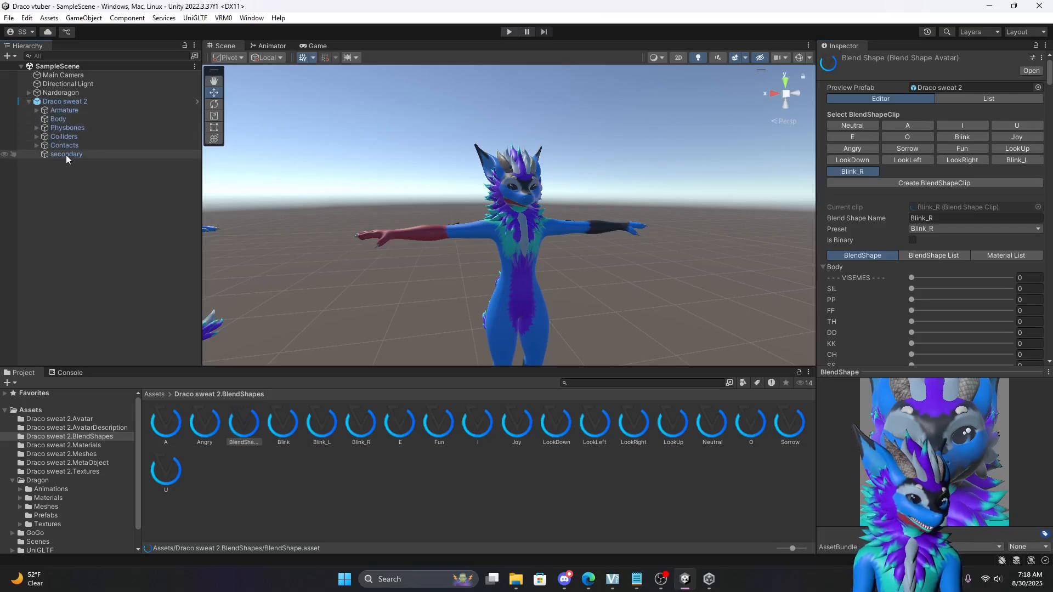
left_click(66, 155)
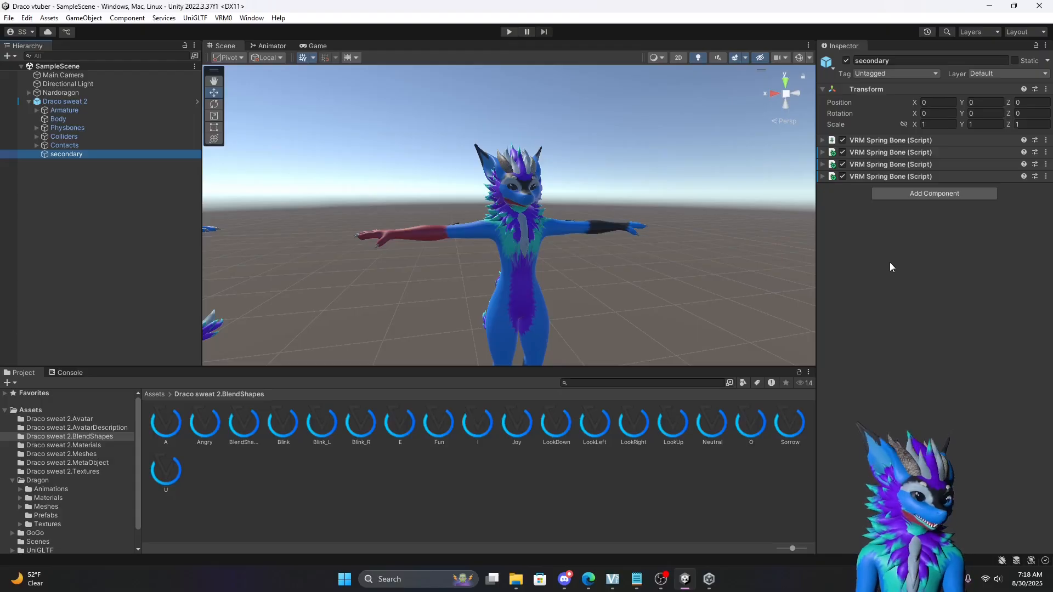
Demonstrate adding another VRM Spring Bone component to the secondary object, and remove that component again.
left_click(917, 193)
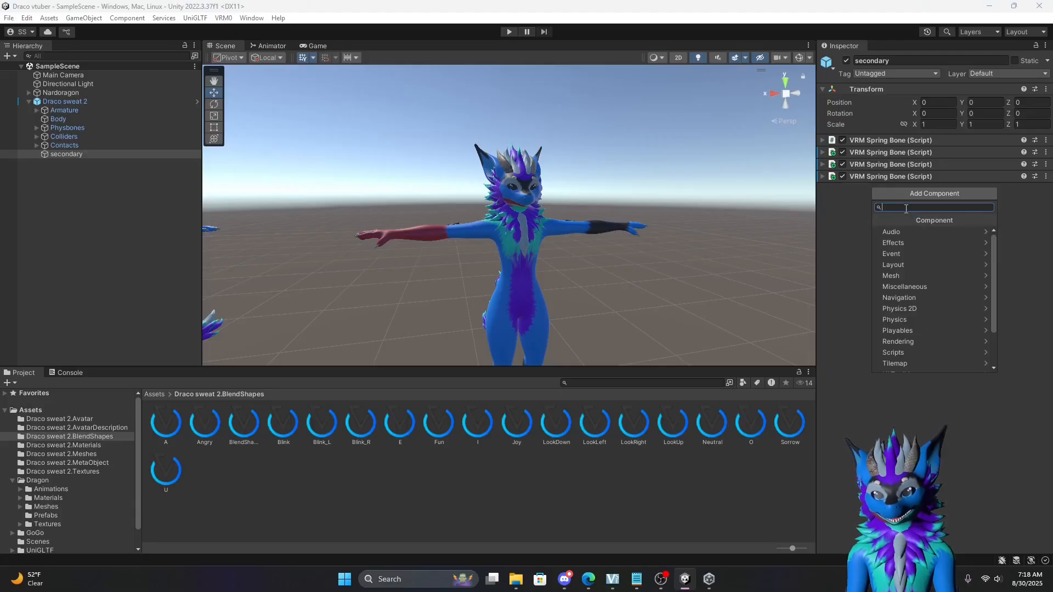
type("vrm")
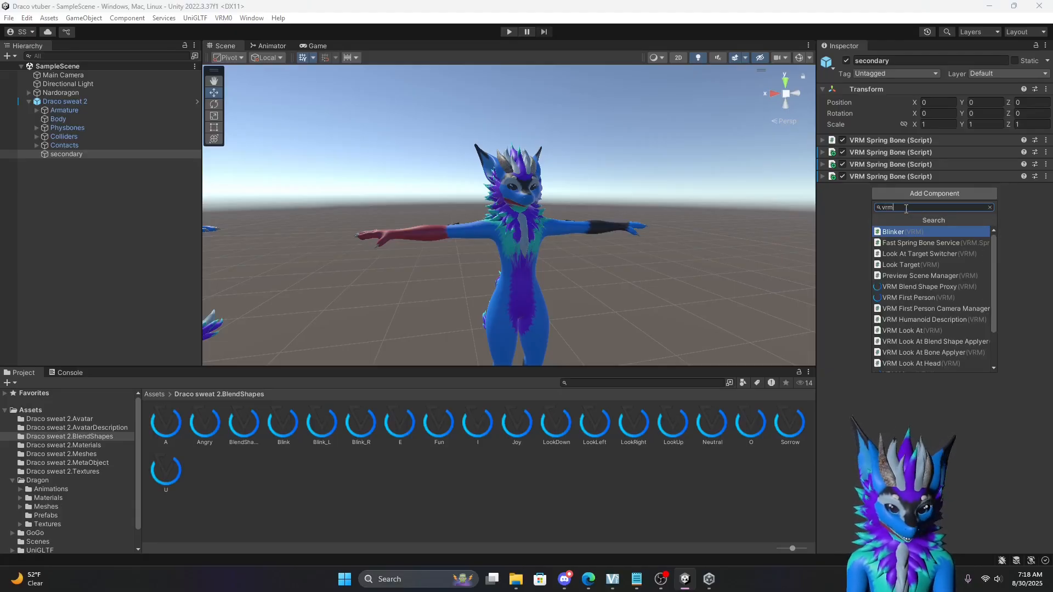
type(" sp")
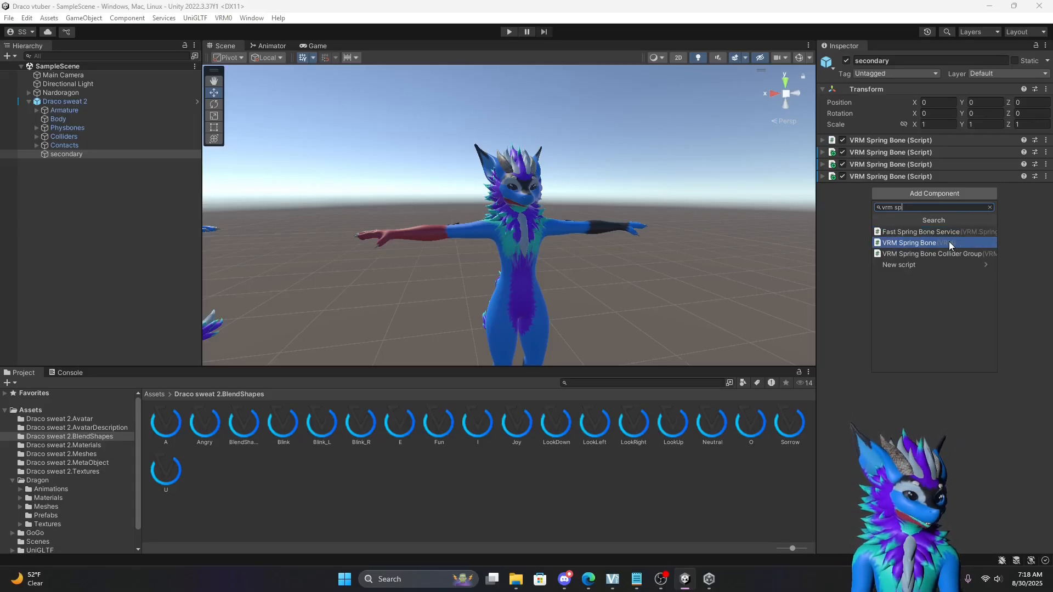
left_click(922, 243)
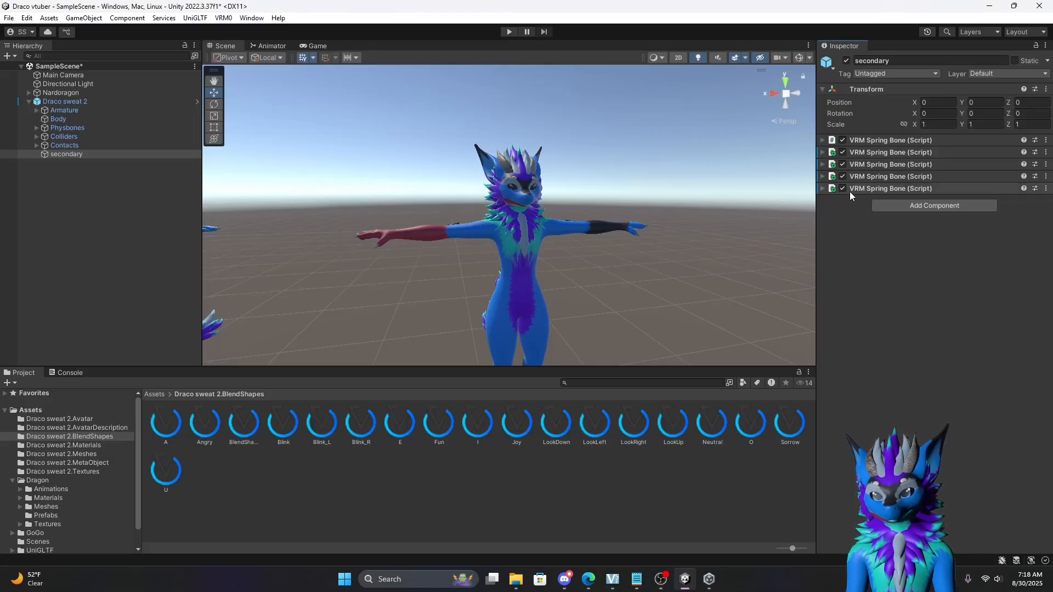
right_click(935, 187)
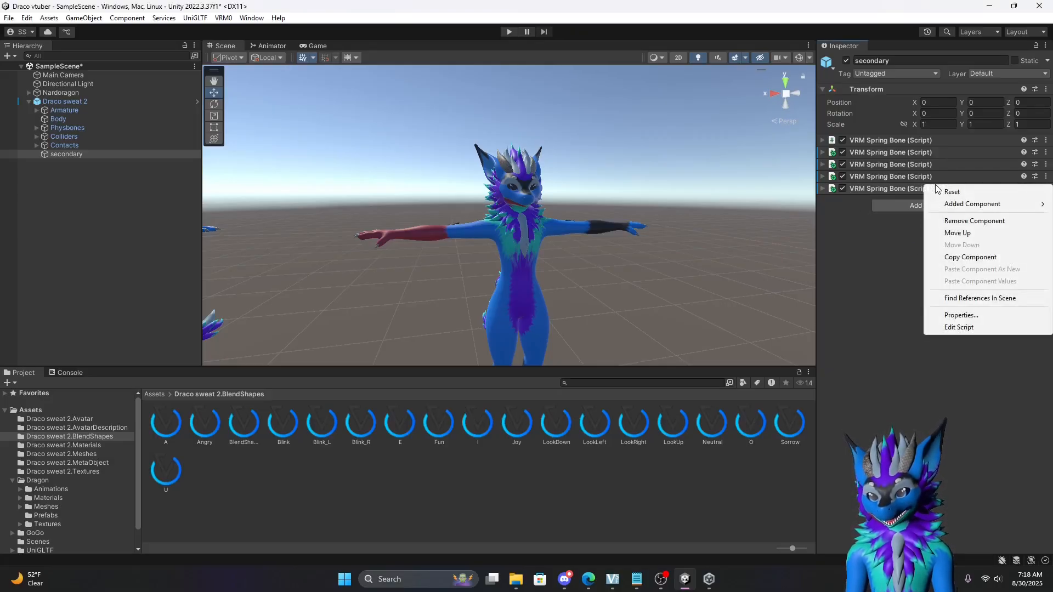
left_click(971, 221)
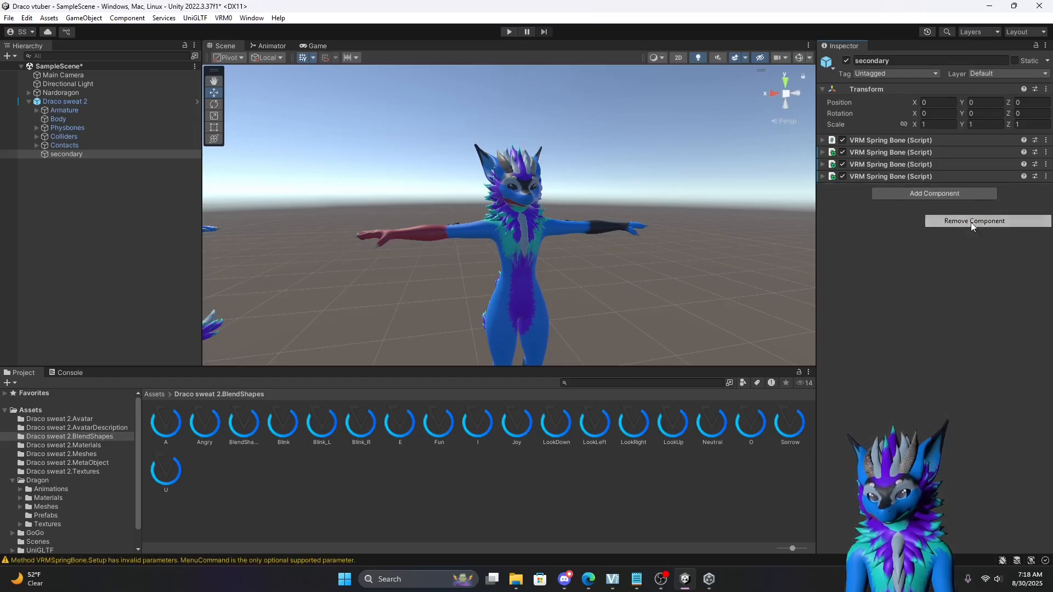
Expand the secondary object's second VRM Spring Bone component and inspect the first one's settings and root bones.
left_click(820, 154)
left_click(821, 152)
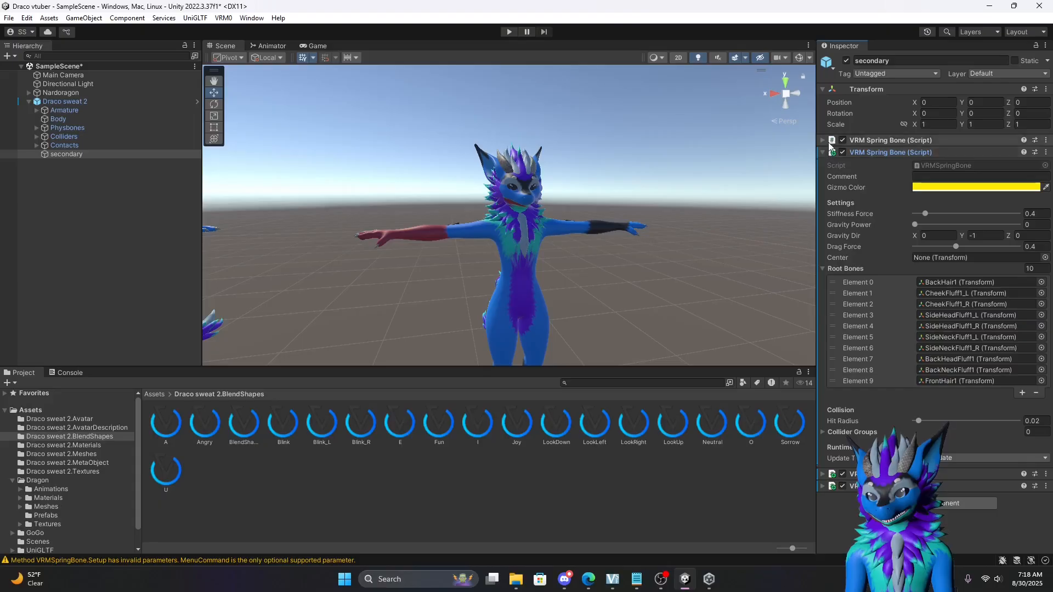
left_click(822, 141)
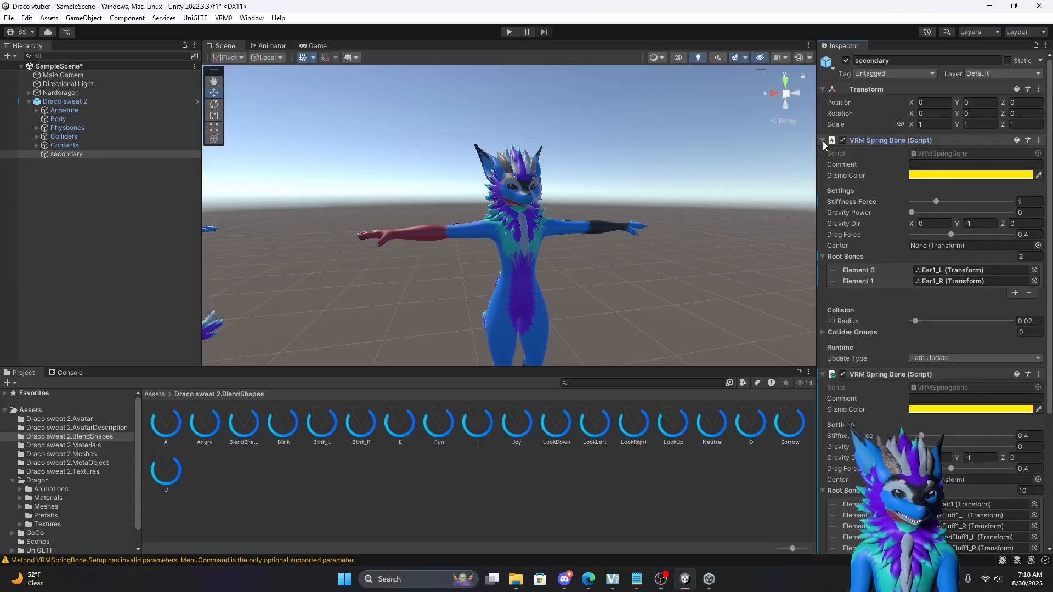
left_click(822, 140)
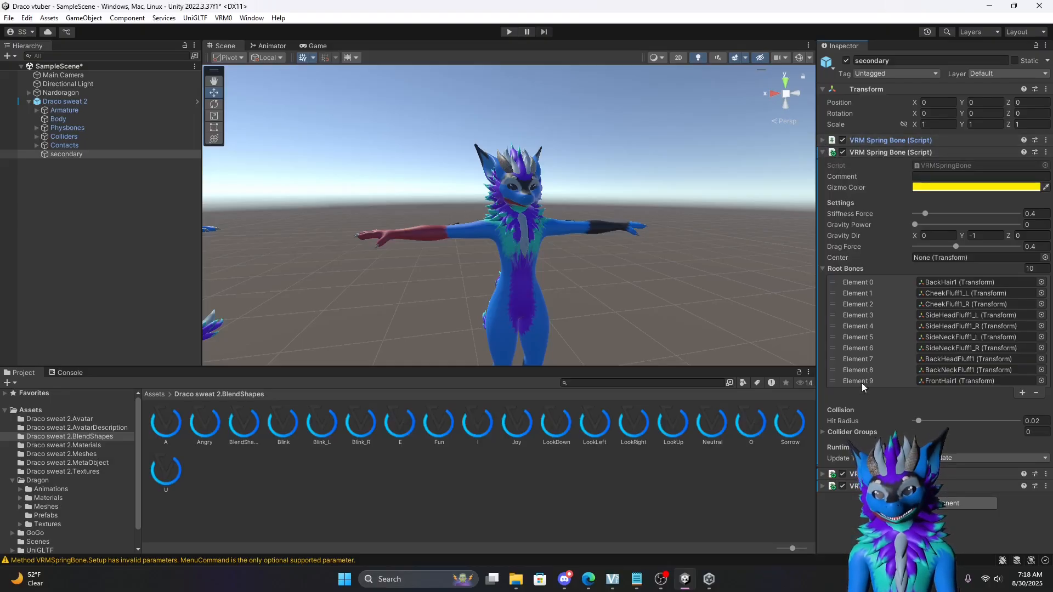
Collapse the head fluff spring bone component on the secondary object and expand the ear spring bone's settings.
left_click(822, 153)
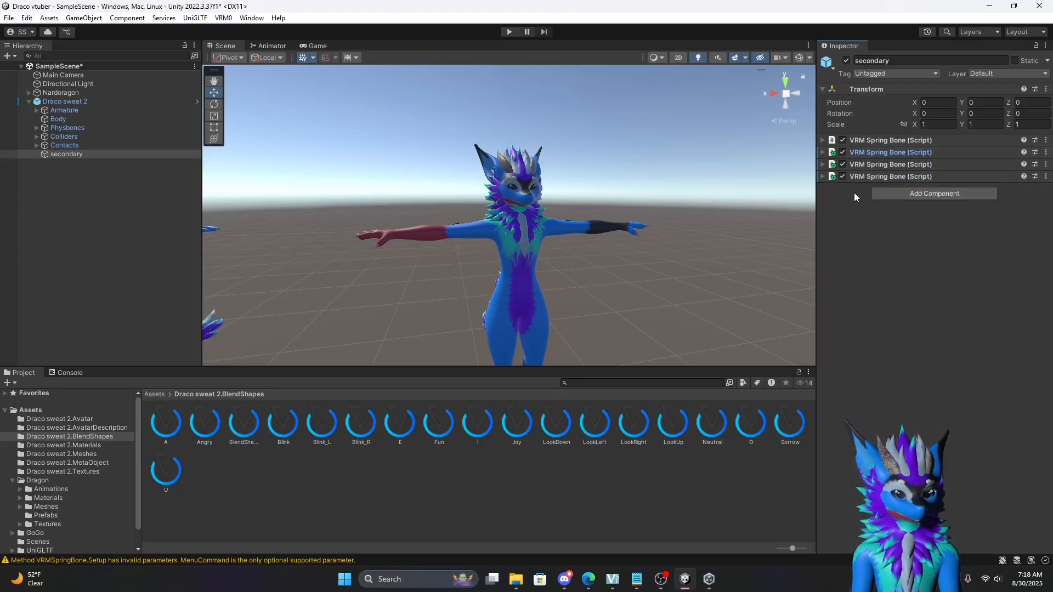
scroll(576, 177, "up", 3)
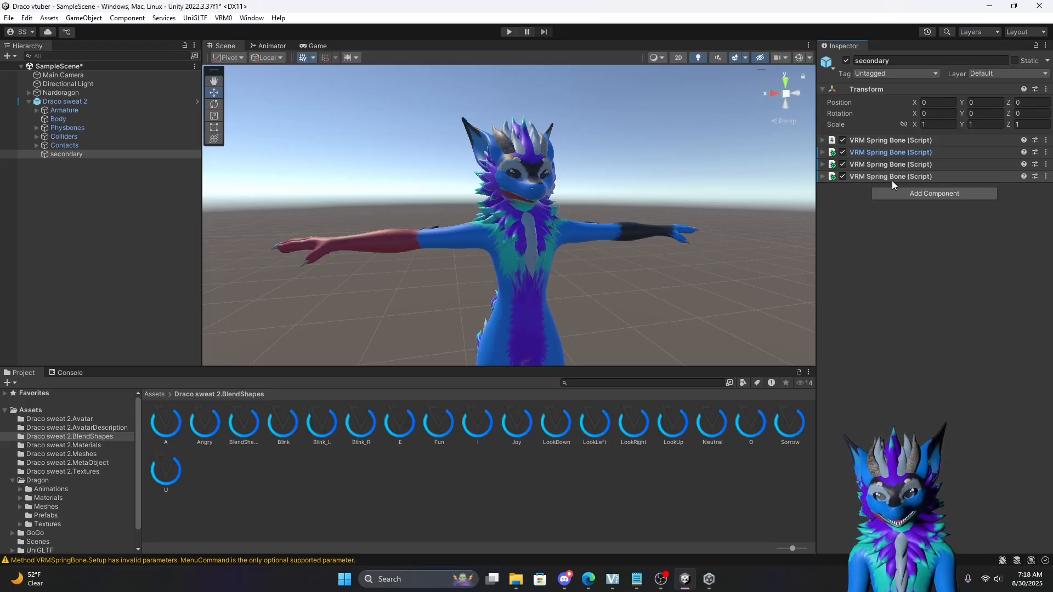
middle_click_drag(575, 217, 551, 232)
scroll(551, 263, "up", 2)
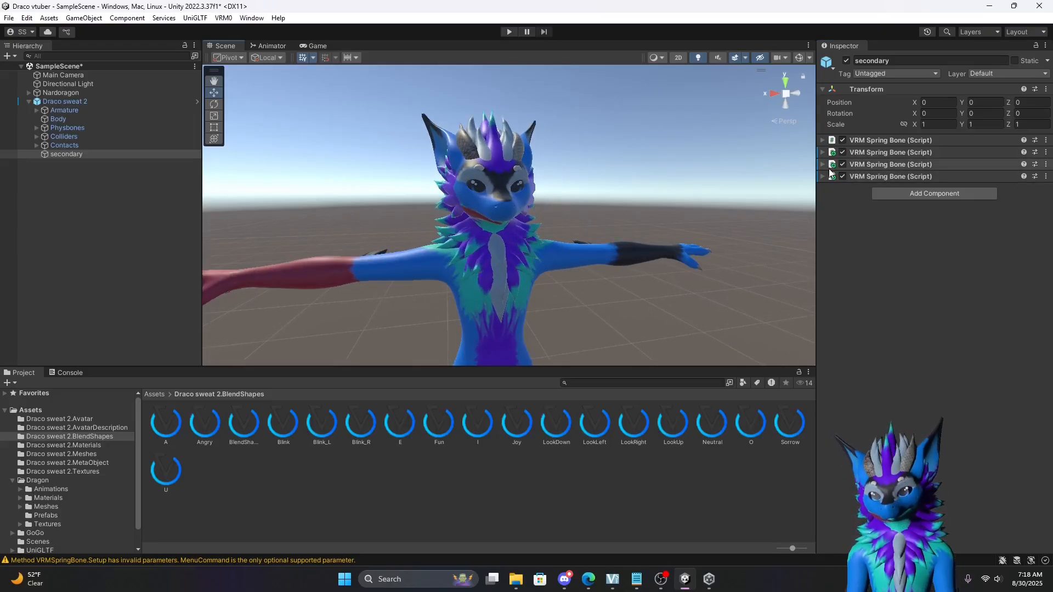
left_click(822, 141)
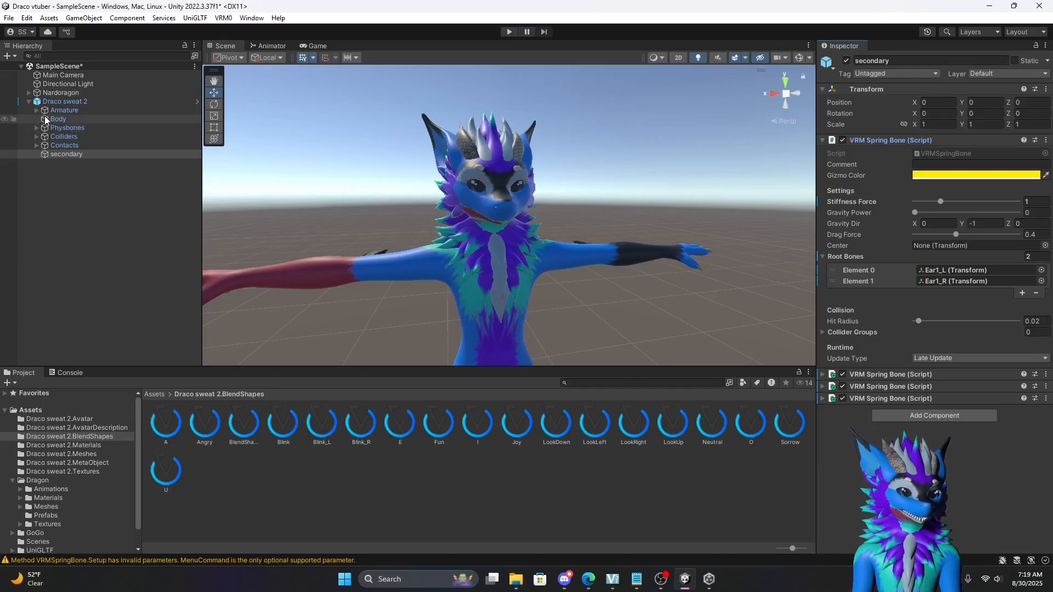
Expand the Draco sweat 2 armature through Hips, Spine, Chest and Neck to the Head's child bones, keeping secondary selected.
left_click(32, 110)
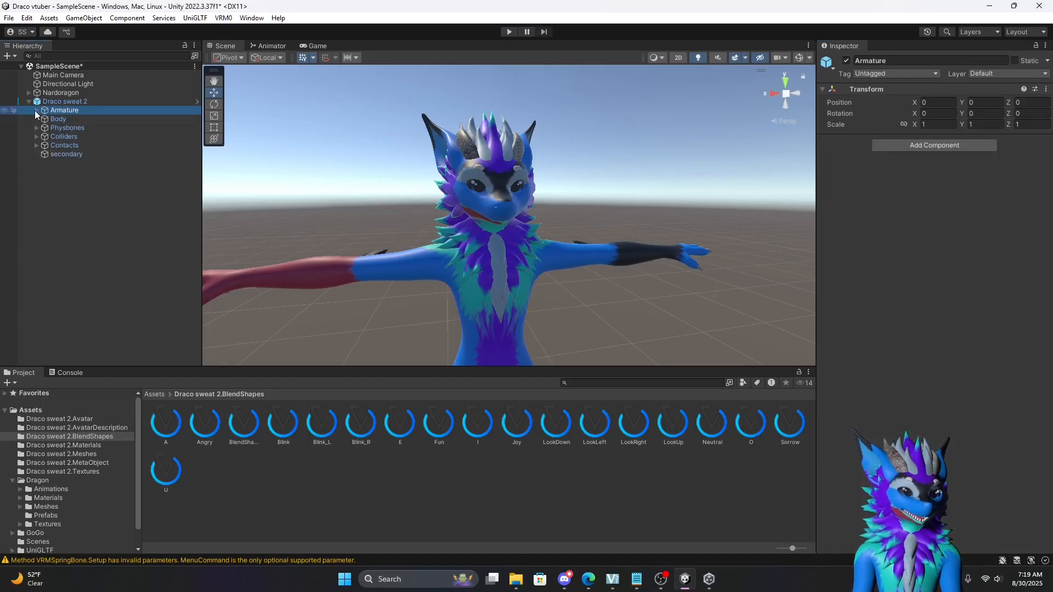
left_click(35, 111)
left_click(61, 164)
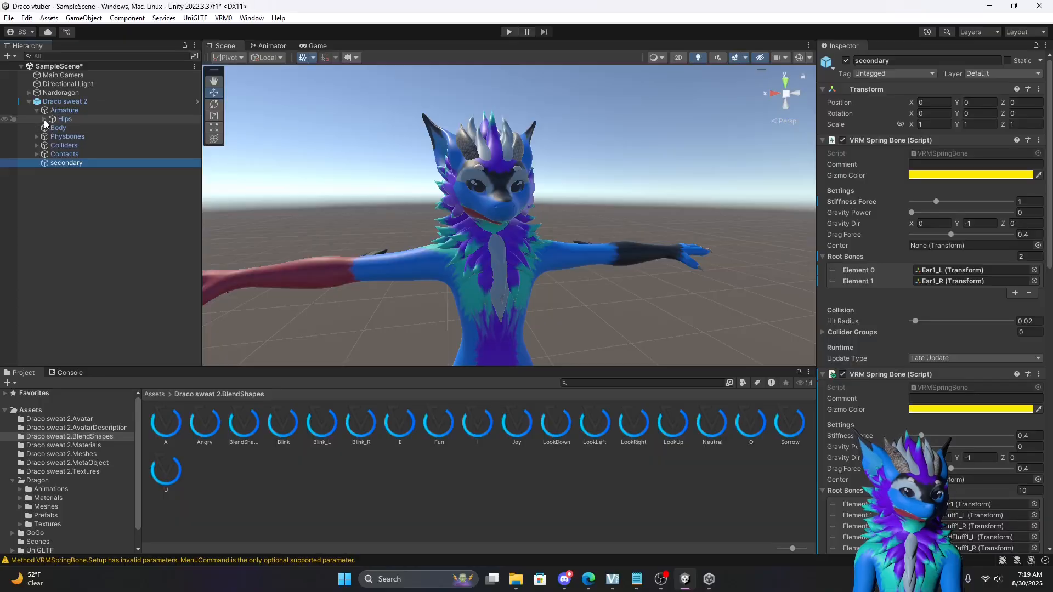
left_click(44, 119)
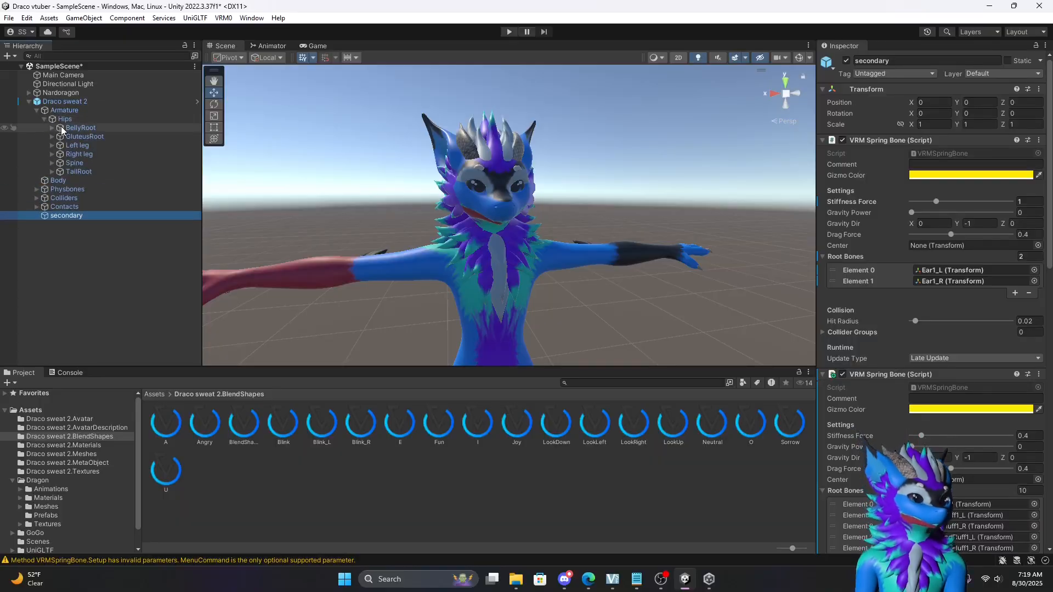
left_click(50, 162)
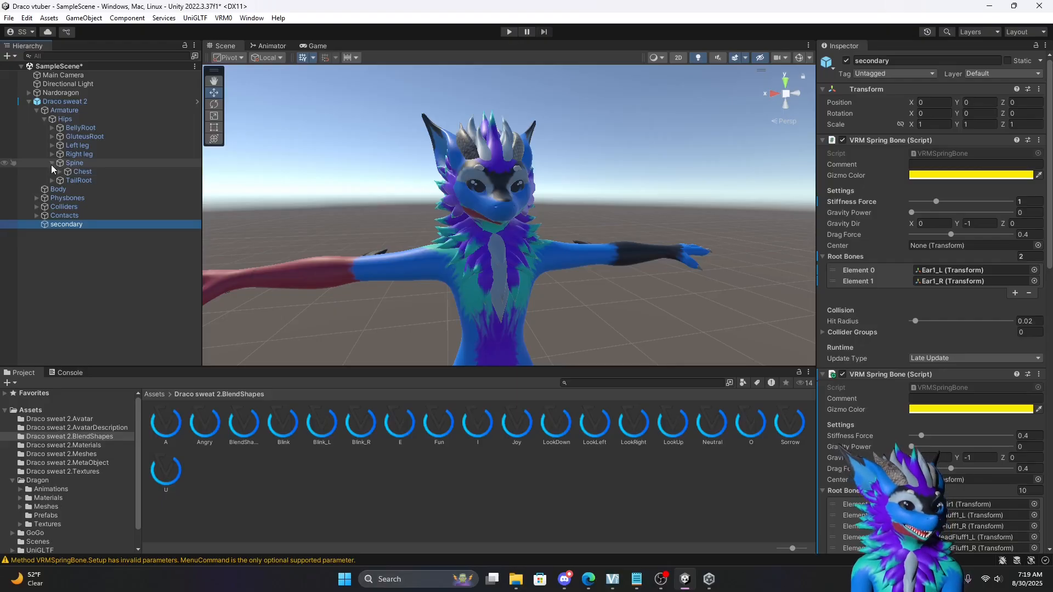
left_click(60, 171)
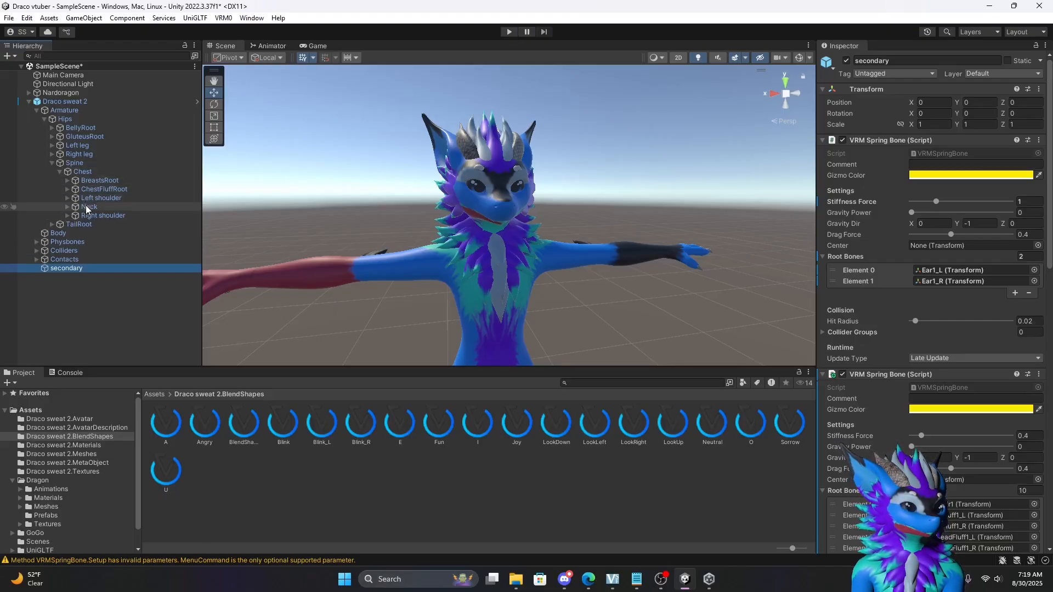
left_click(66, 207)
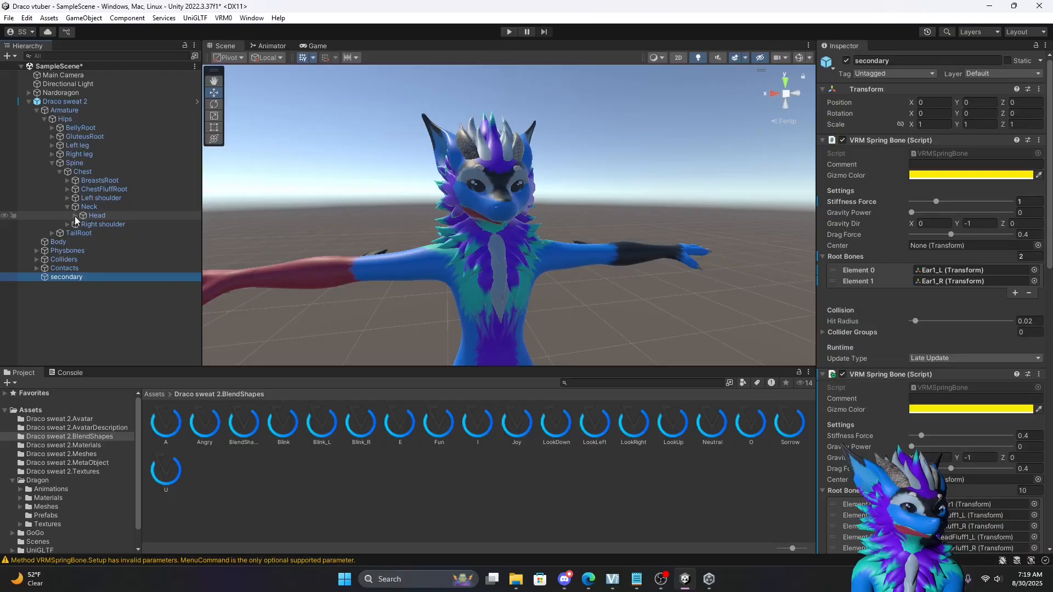
left_click(76, 216)
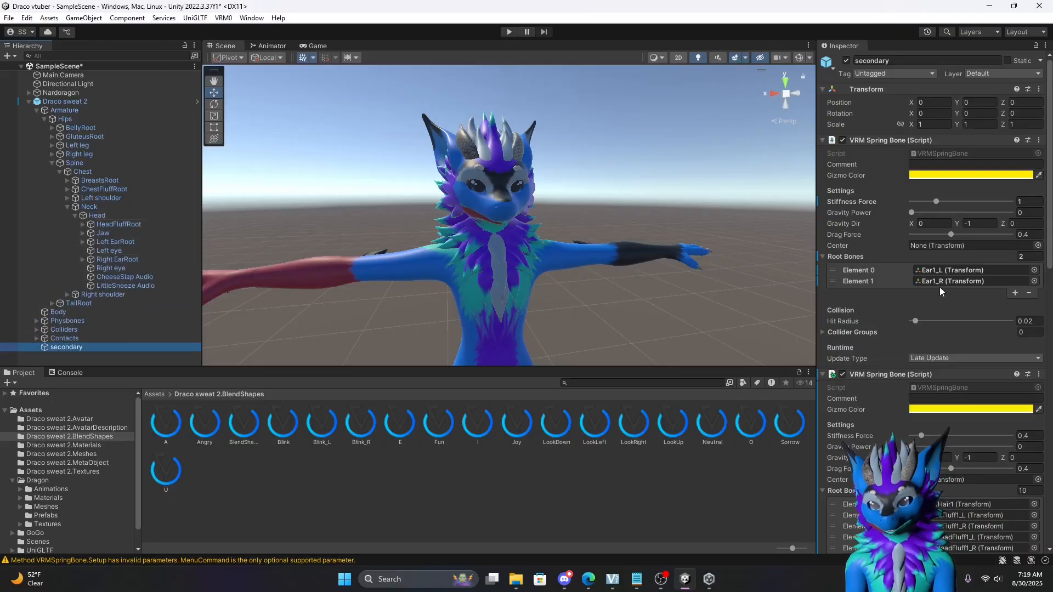
Reveal the ear bones under the left and right ear roots and assign Ear1_L to Element 0 of the ear spring bone.
left_click(935, 272)
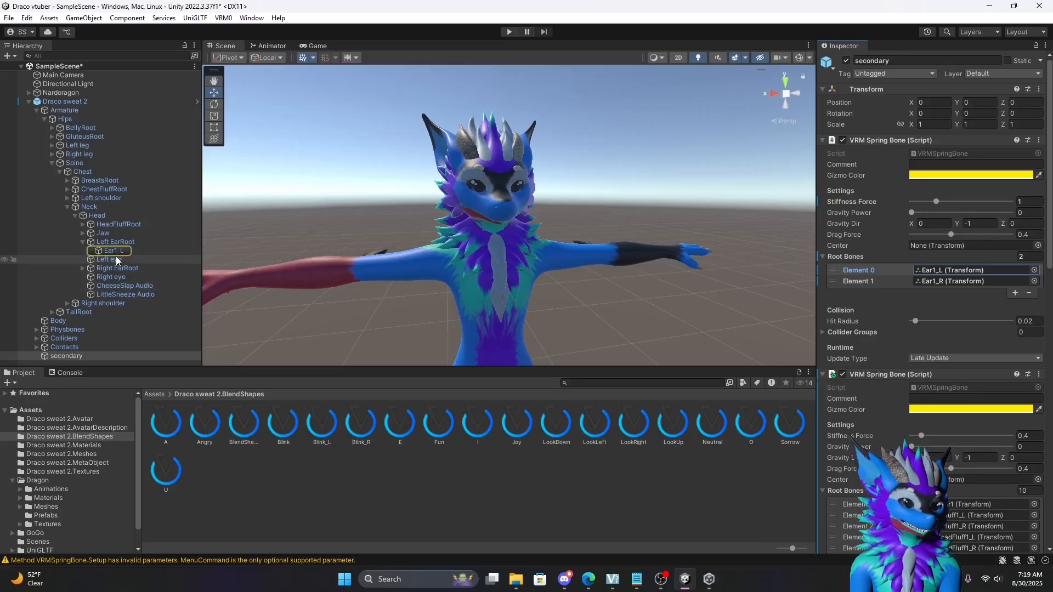
left_click(82, 268)
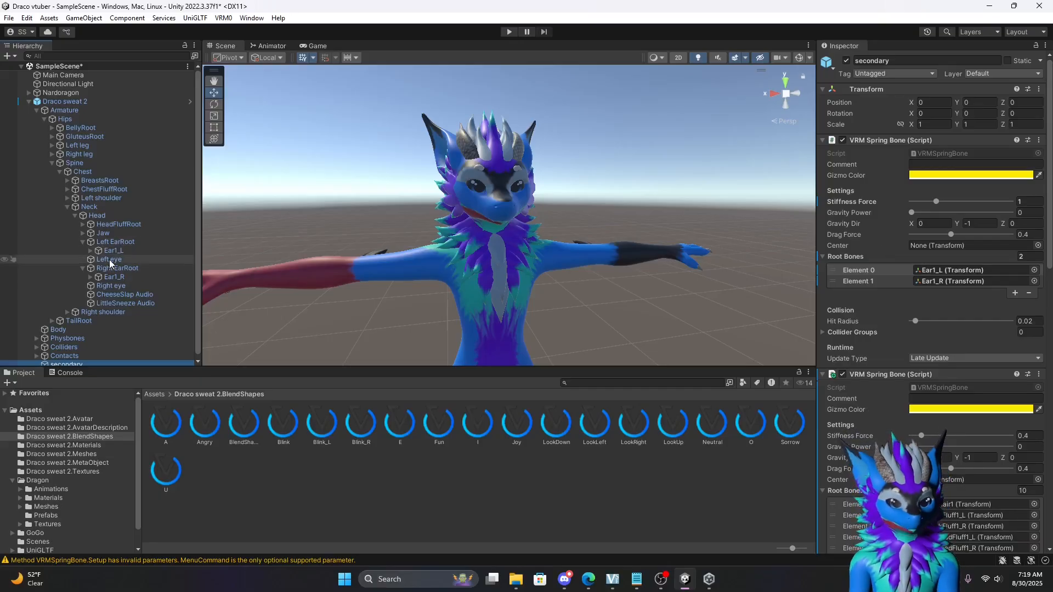
left_click(112, 251)
left_click_drag(111, 252, 943, 270)
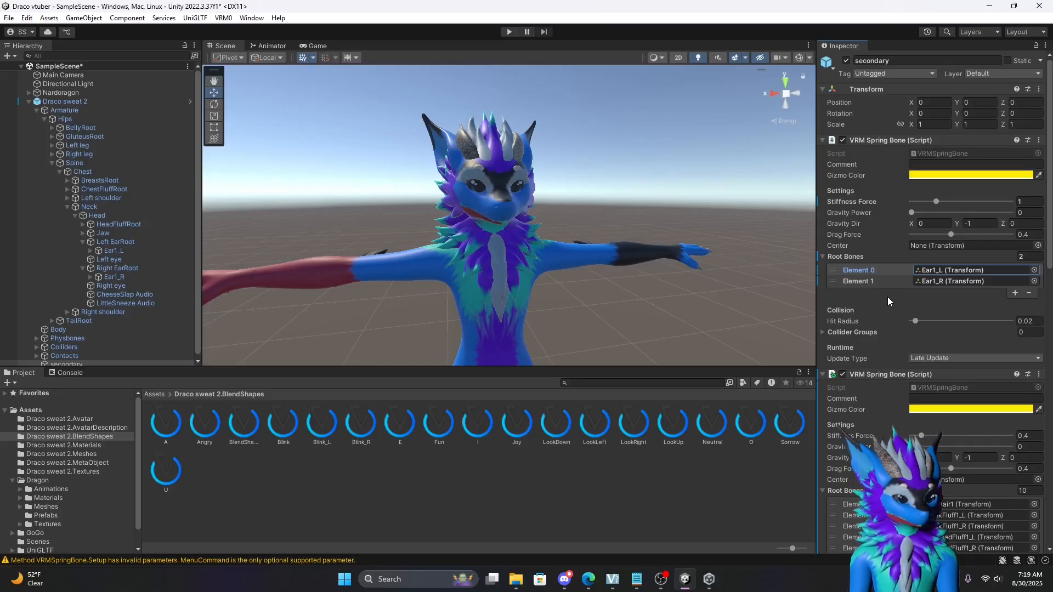
Collapse the ear spring bone component and bring the head fluff spring bone's Root Bones list into view.
scroll(880, 295, "down", 5)
scroll(877, 294, "down", 1)
scroll(877, 294, "up", 6)
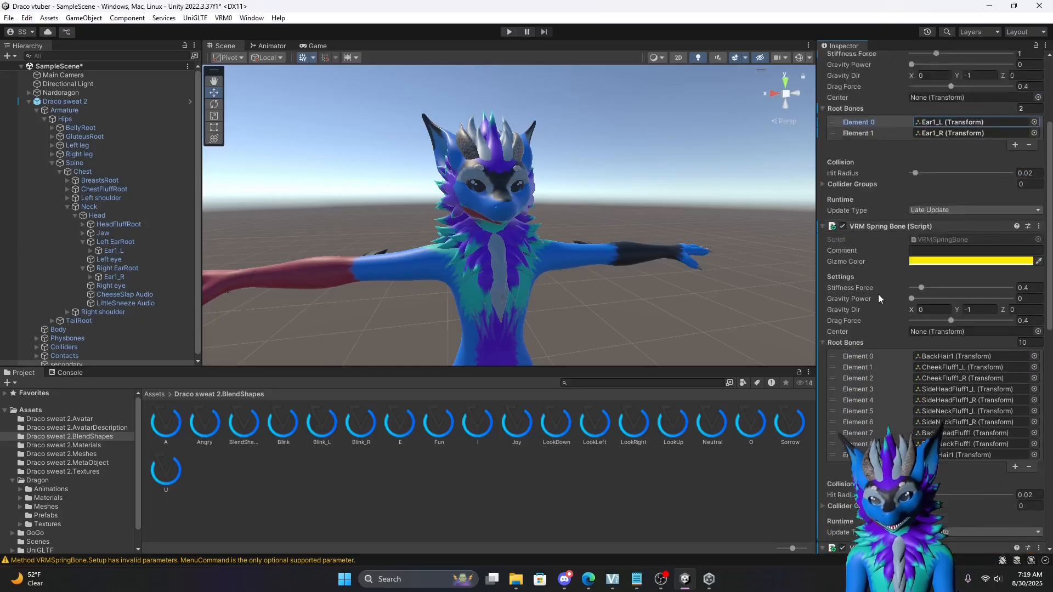
left_click(821, 139)
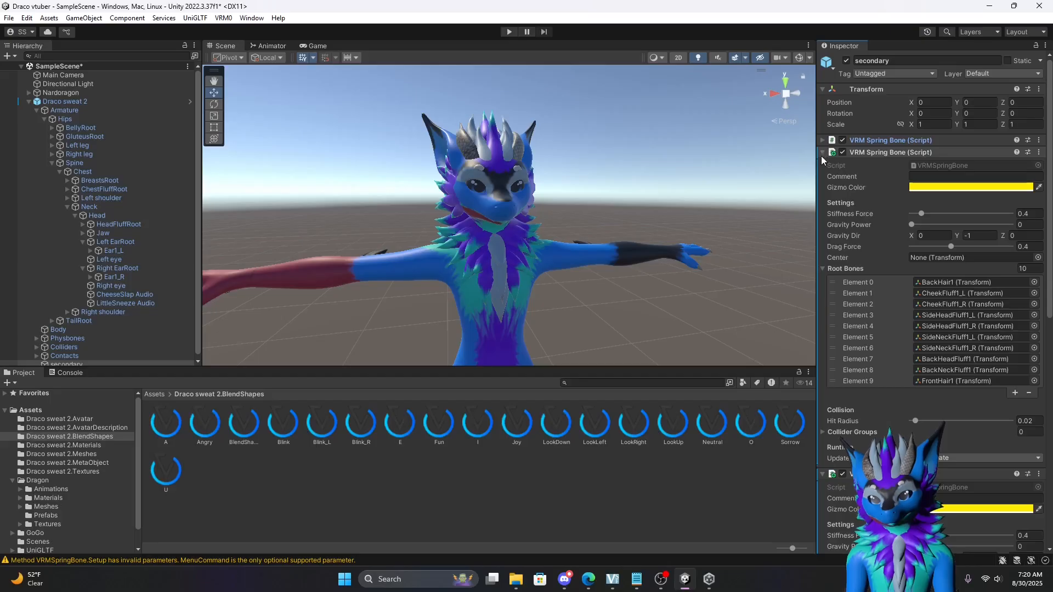
scroll(870, 270, "down", 1)
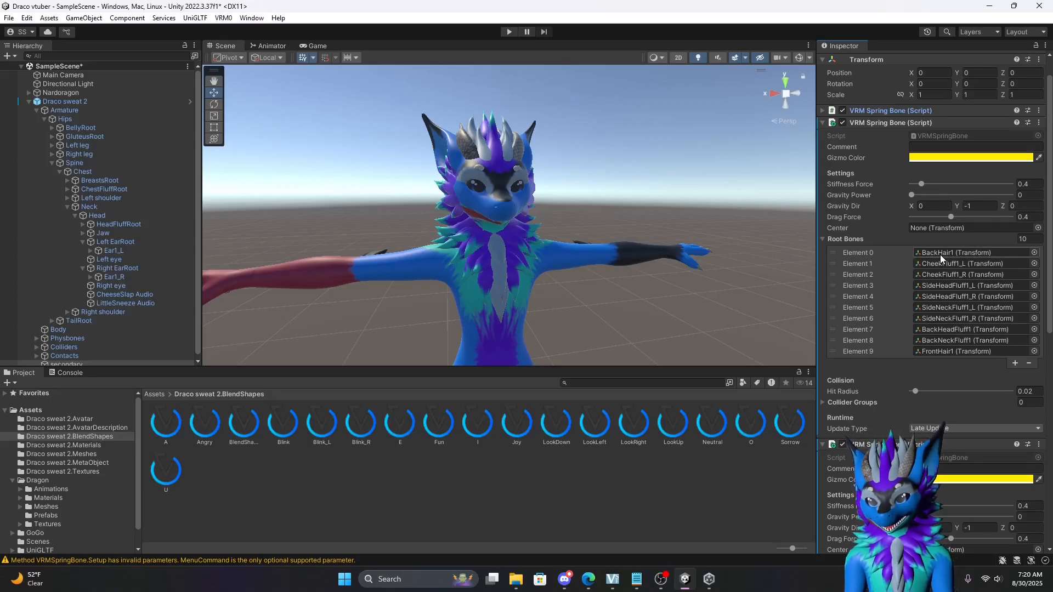
Collapse the left and right ear roots in the hierarchy and expand HeadFluffRoot into its child bones.
left_click(83, 242)
left_click(82, 259)
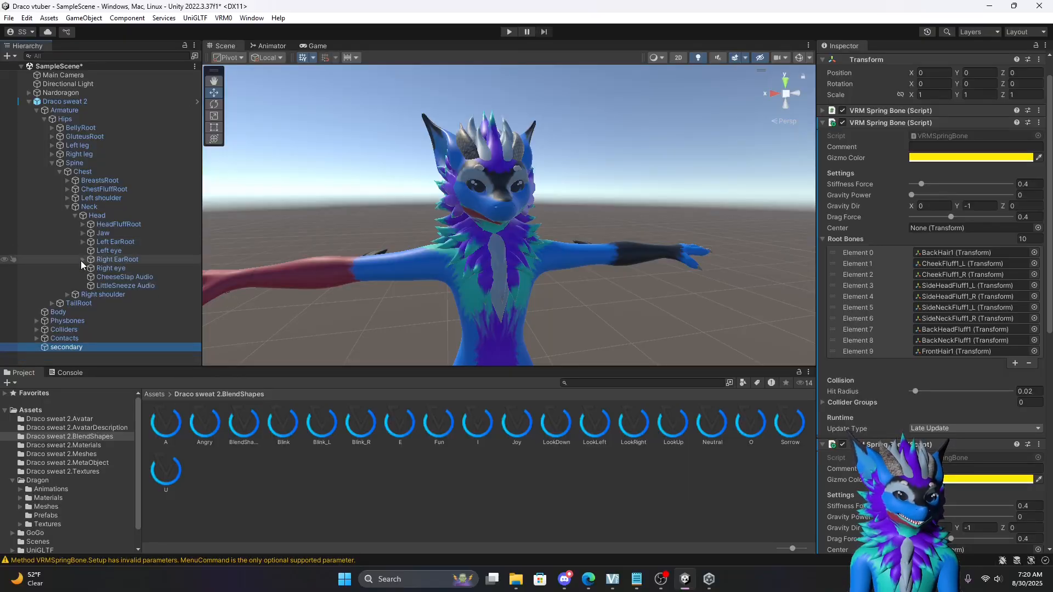
left_click(83, 224)
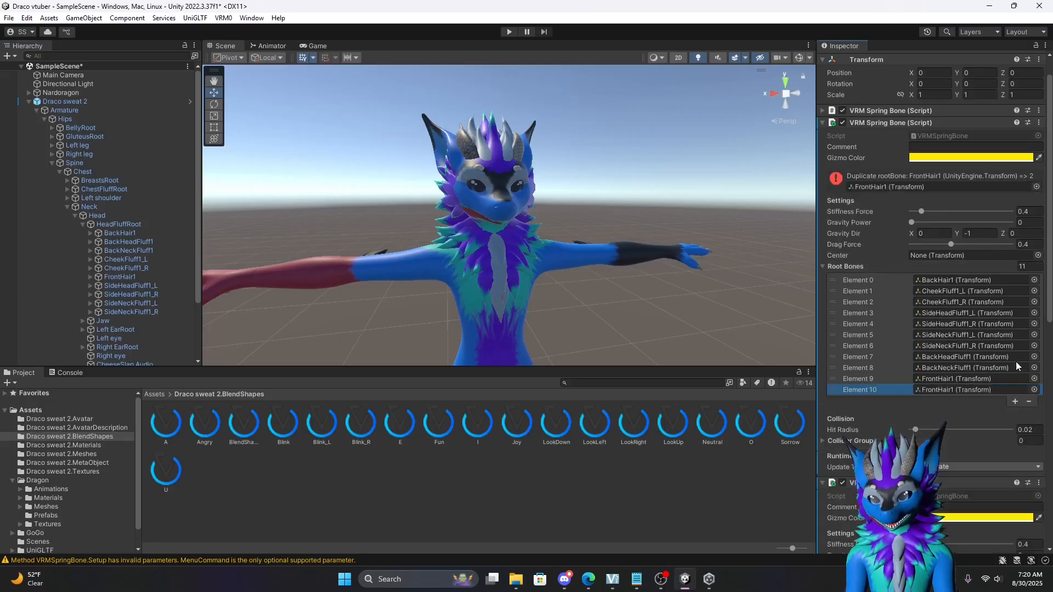
Add an extra root bone element to the head fluff spring bone and remove it again, twice.
left_click(1014, 361)
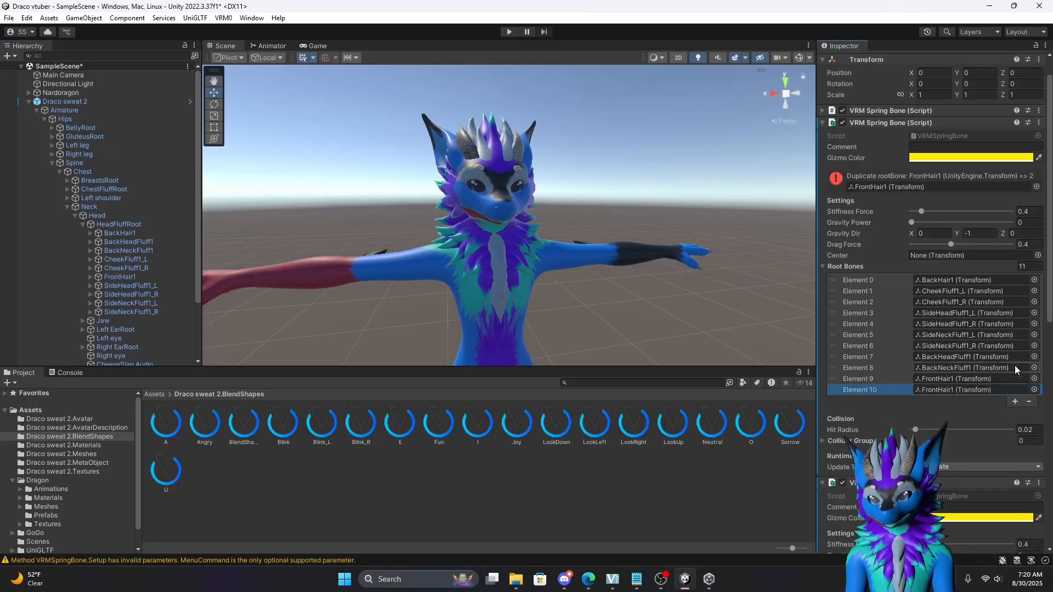
left_click(1029, 402)
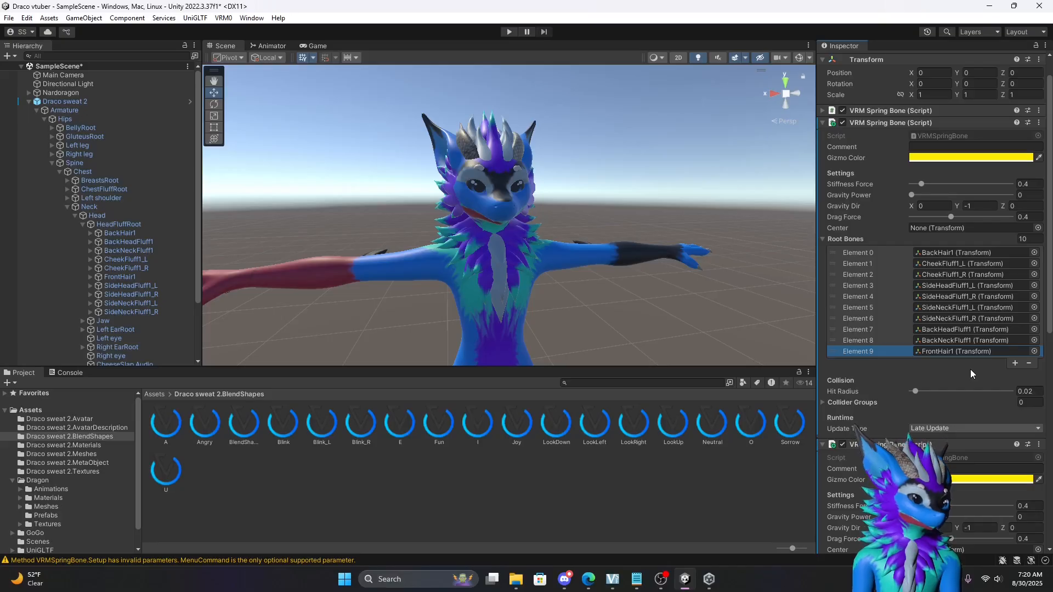
left_click(1014, 363)
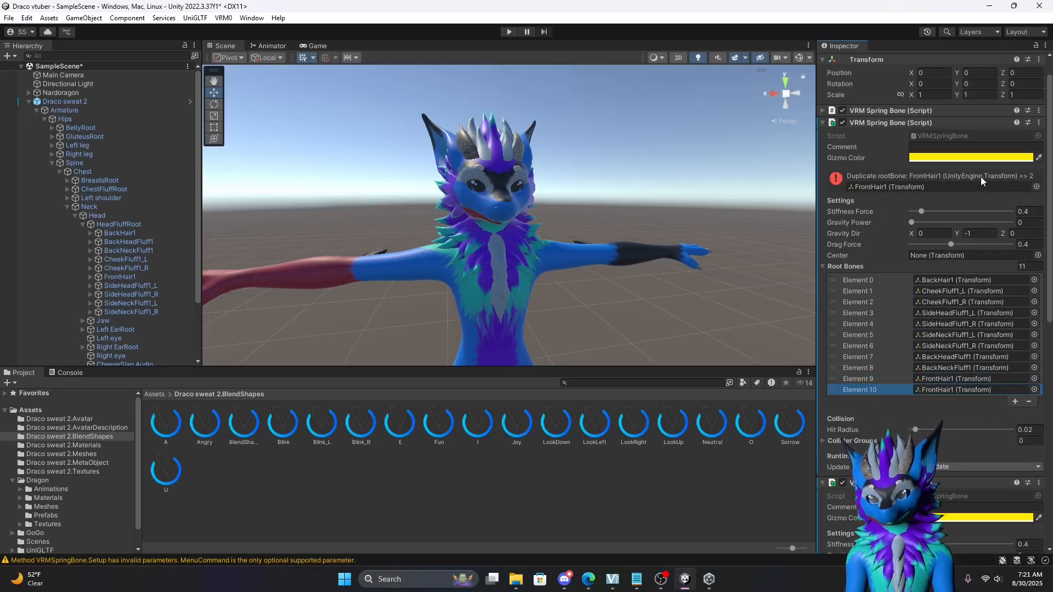
left_click(1029, 401)
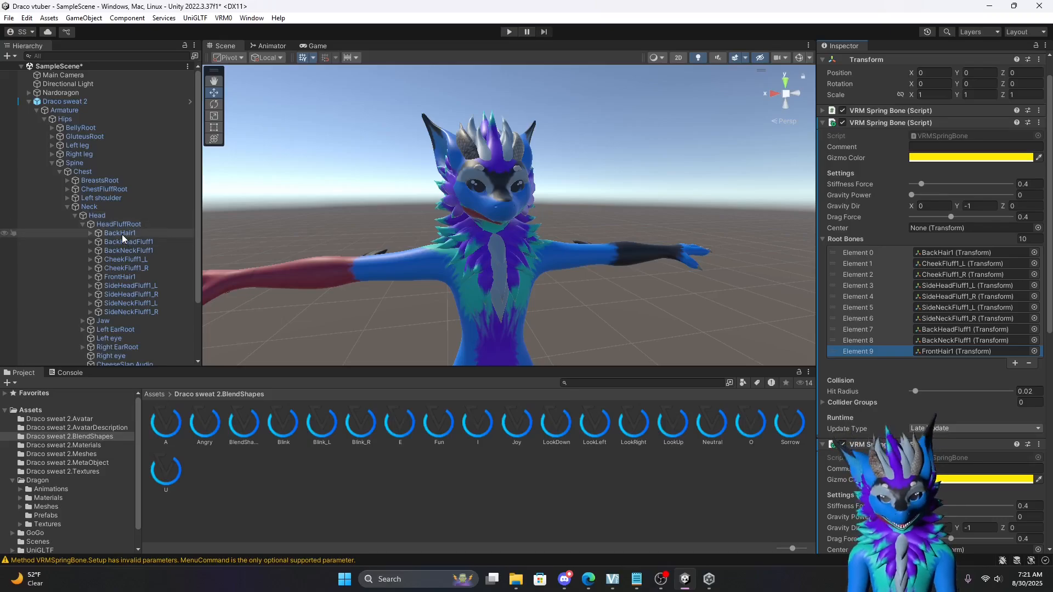
Assign the BackHair1 bone to Element 0 of the head fluff spring bone's Root Bones.
left_click_drag(123, 237, 939, 250)
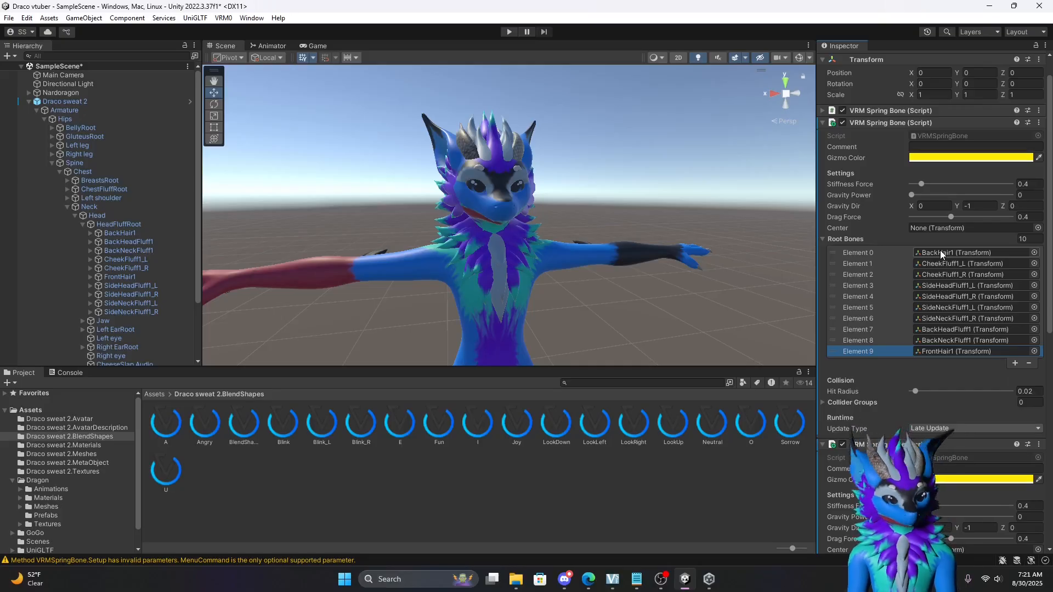
scroll(857, 331, "down", 5)
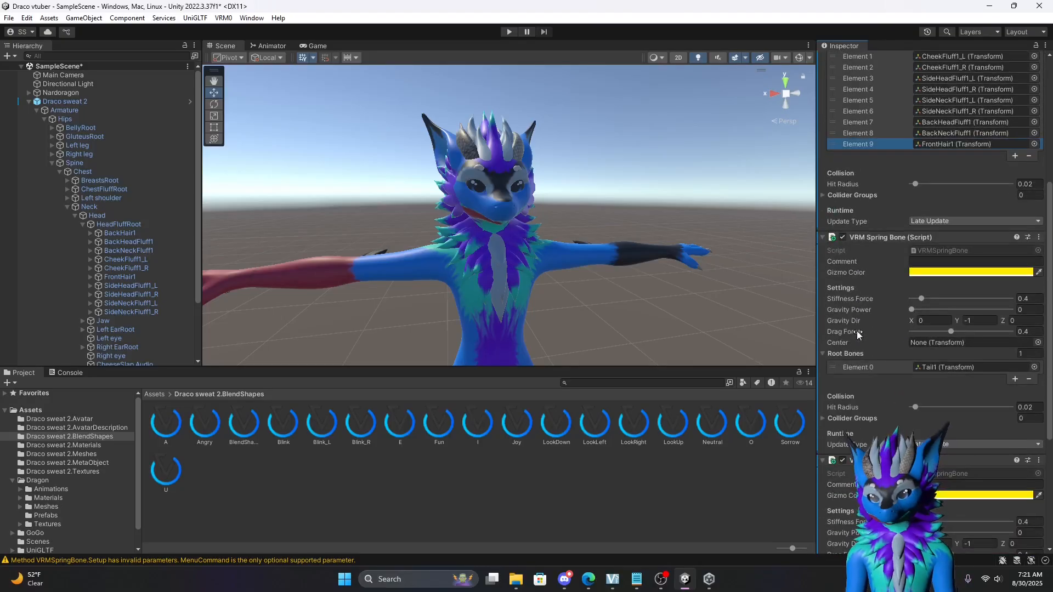
scroll(844, 265, "up", 5)
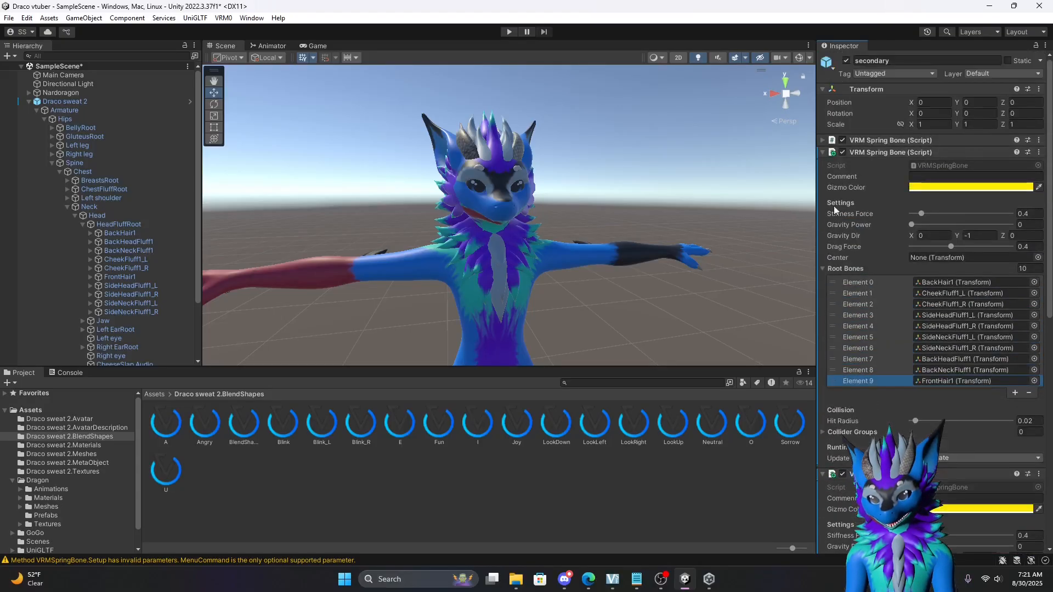
Collapse the head fluff and tail spring bone components, leaving the chest fluff spring bone expanded.
left_click(822, 153)
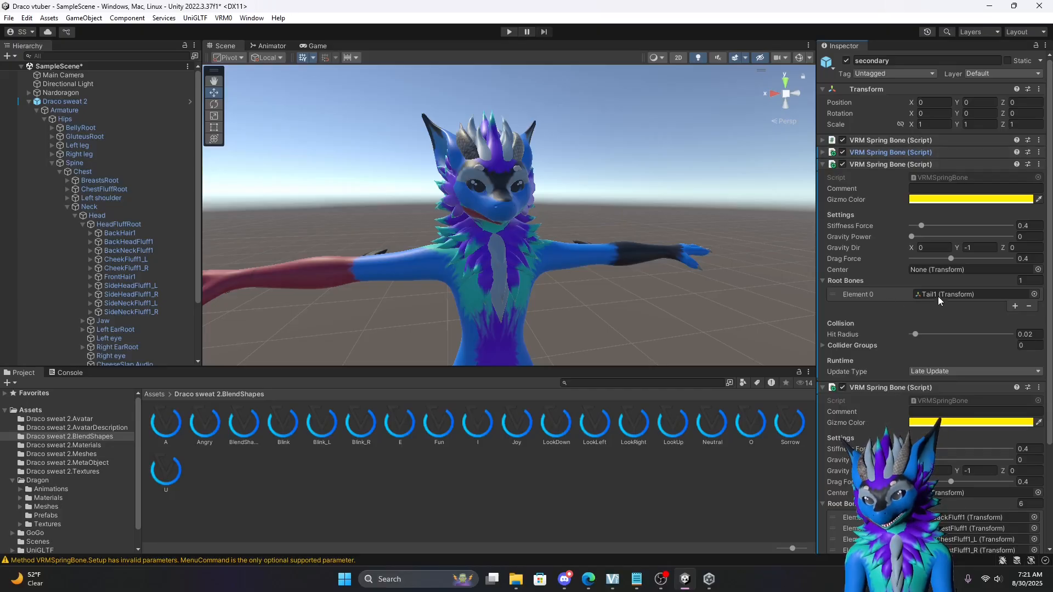
left_click(822, 164)
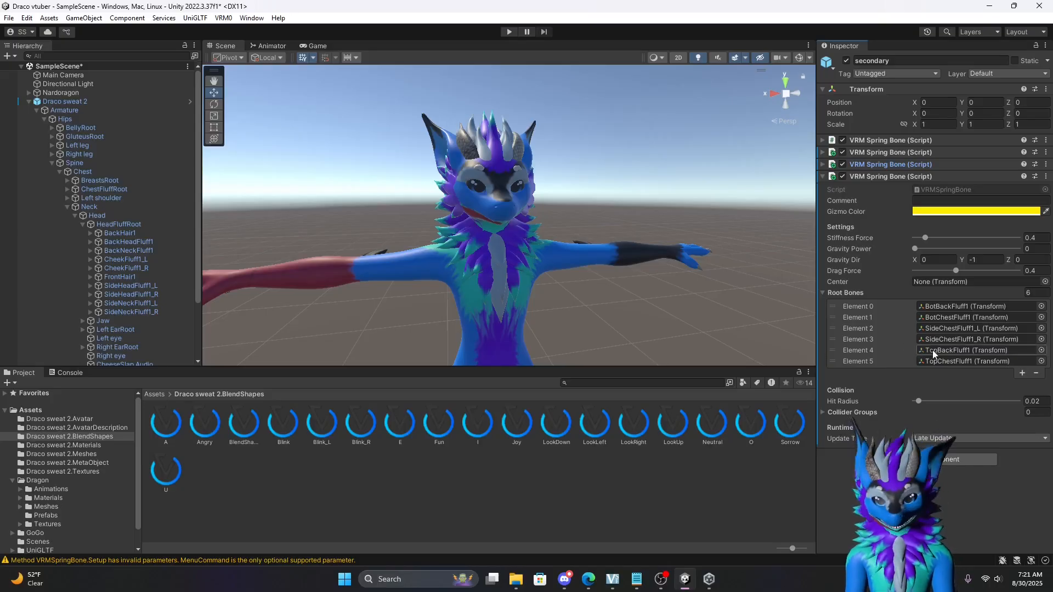
mouse_move(573, 301)
middle_mouse_down()
mouse_move(688, 307)
mouse_move(595, 286)
mouse_move(555, 291)
mouse_move(574, 291)
middle_mouse_up()
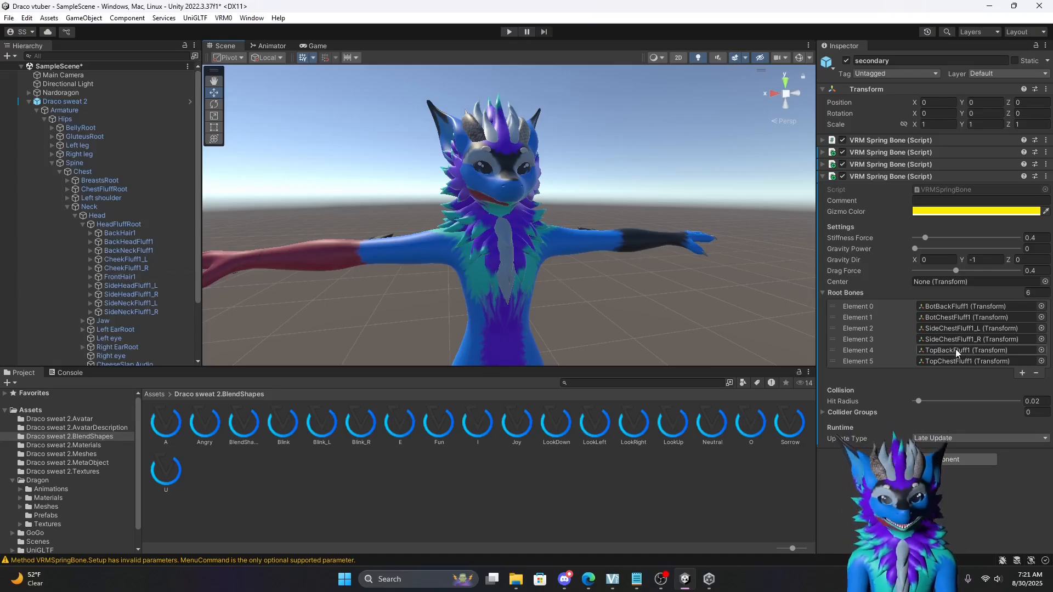
Locate the chest fluff bones under ChestFluffRoot and assign BotBackFluff1 to Element 0 of the chest fluff spring bone.
left_click(958, 305)
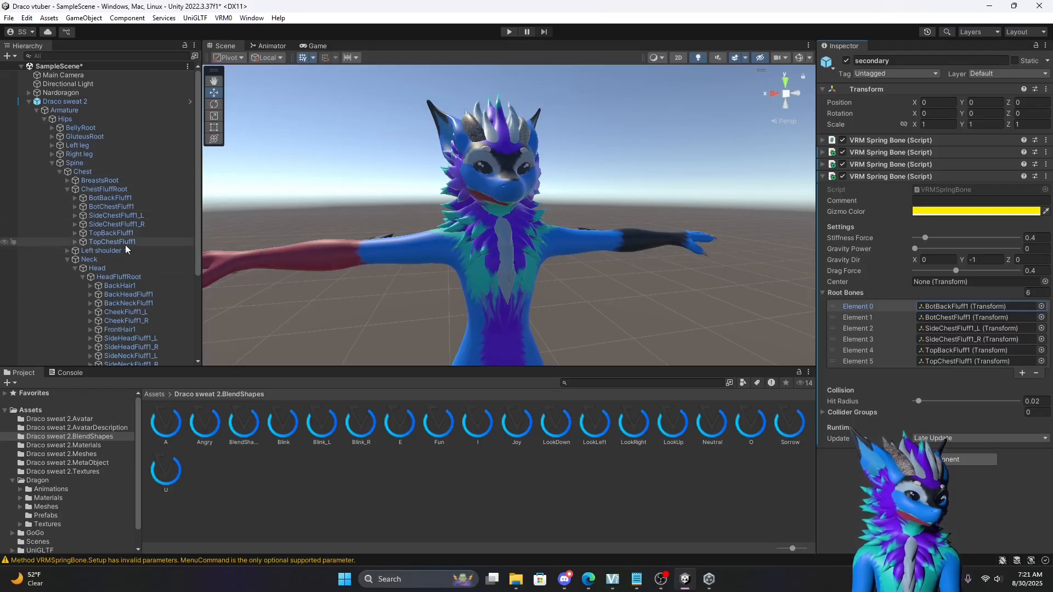
left_click(67, 190)
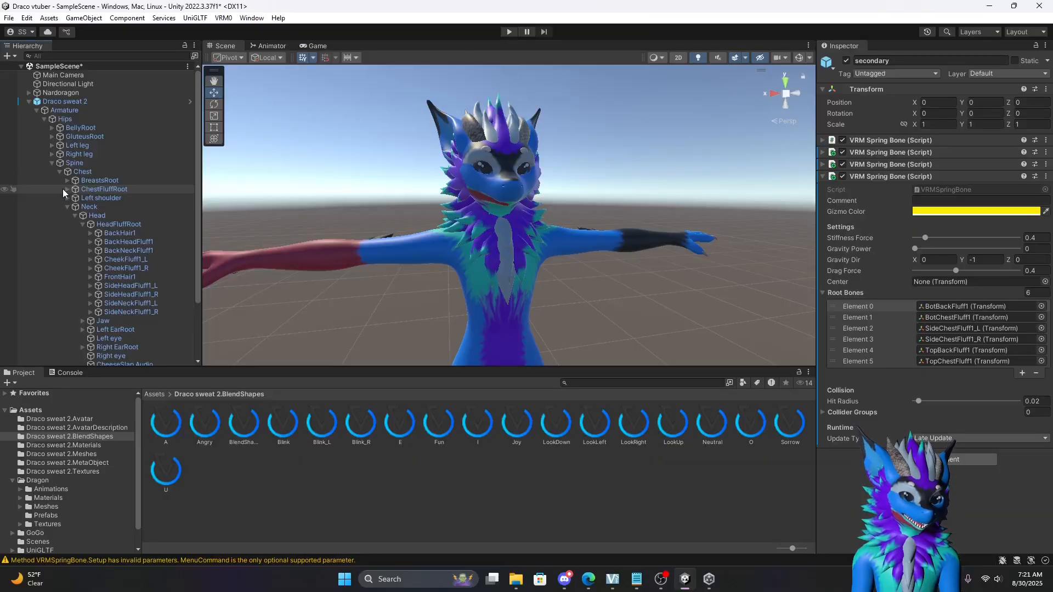
left_click(67, 190)
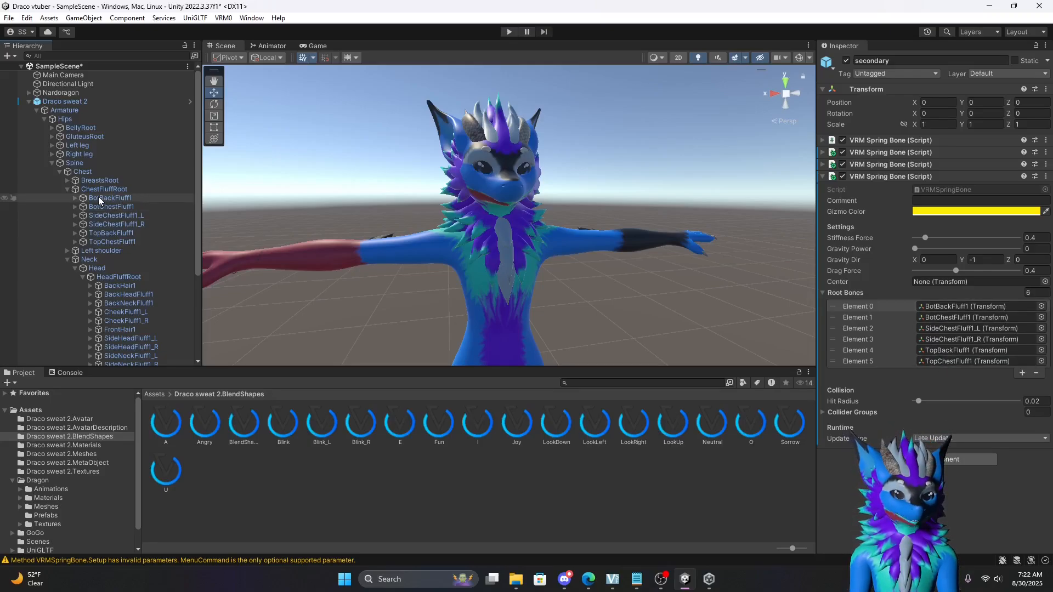
left_click_drag(123, 207, 942, 307)
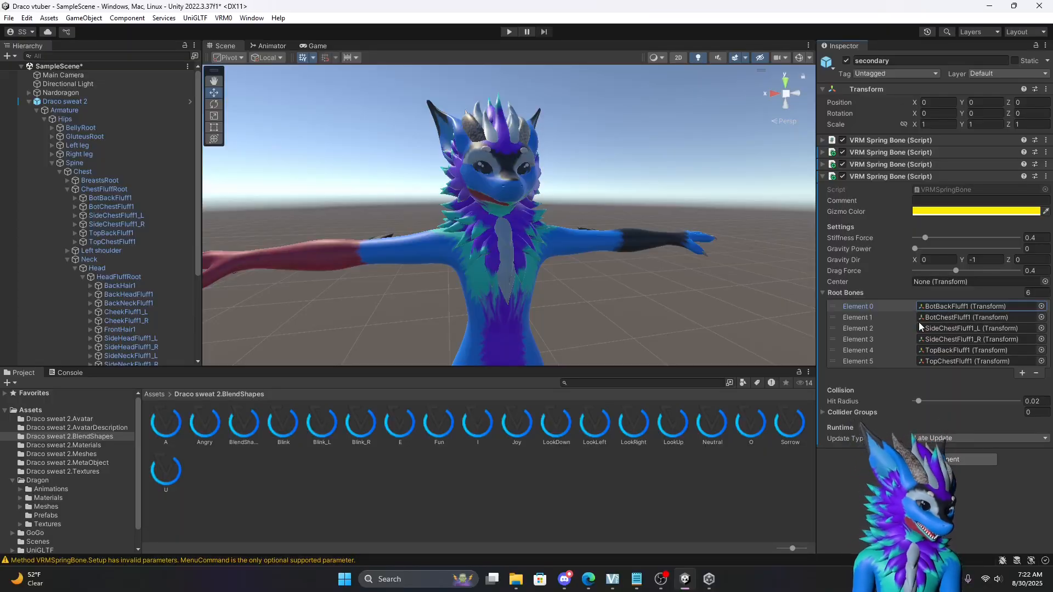
Collapse the chest fluff spring bone component and reopen the ear spring bone's settings.
left_click(821, 176)
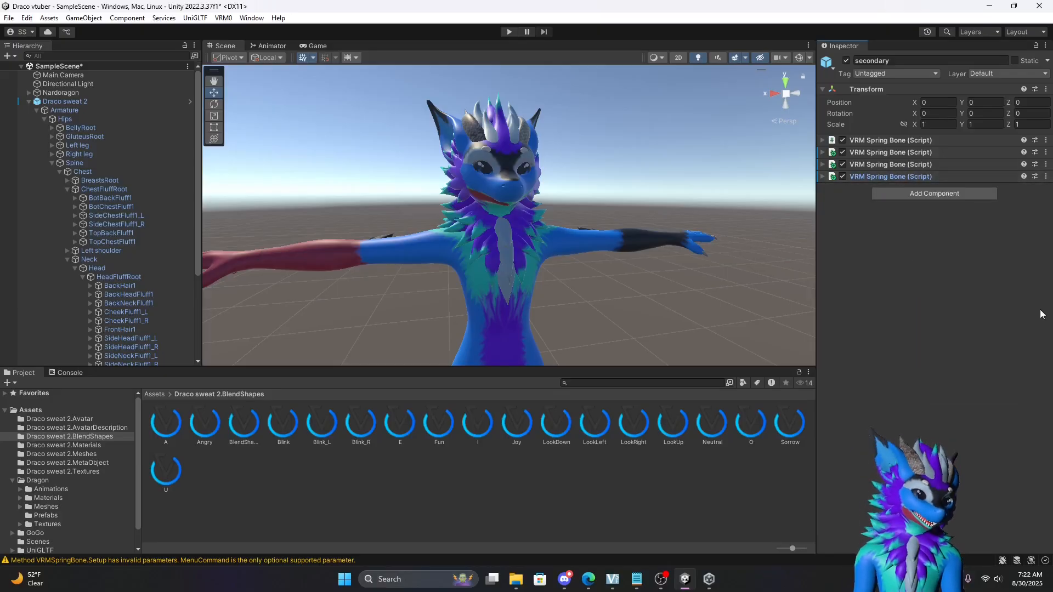
left_click(821, 140)
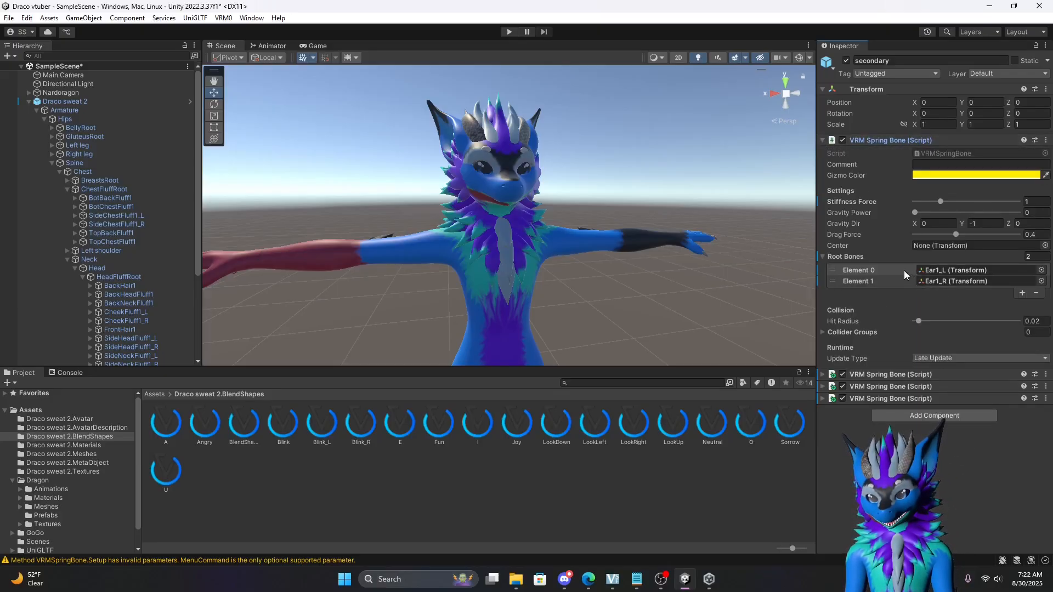
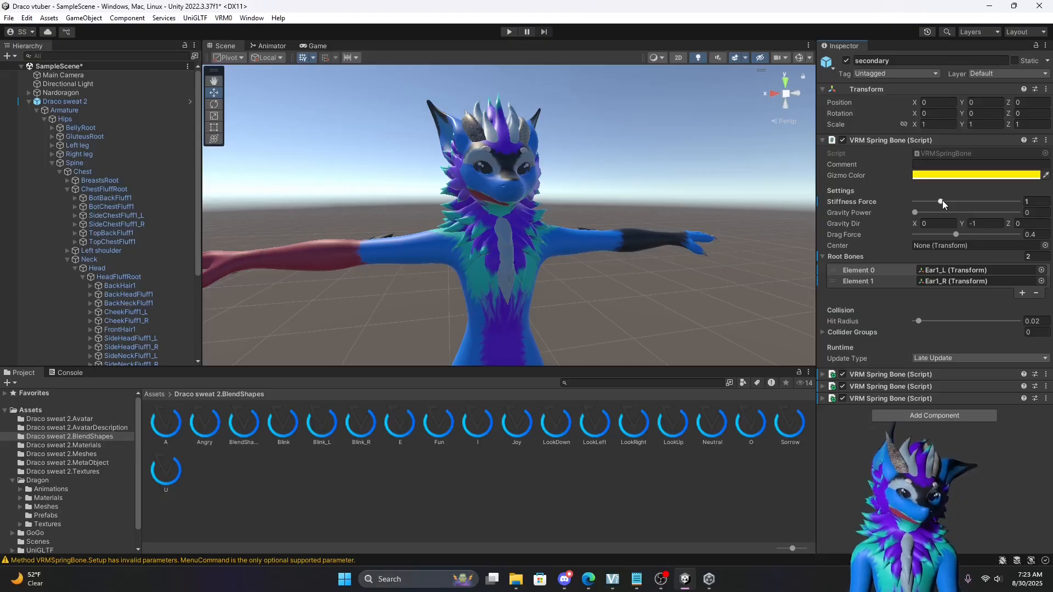
Review the settings and root bones of the head fluff, chest fluff and tail spring bones, and collapse all spring bone components.
scroll(651, 276, "down", 2)
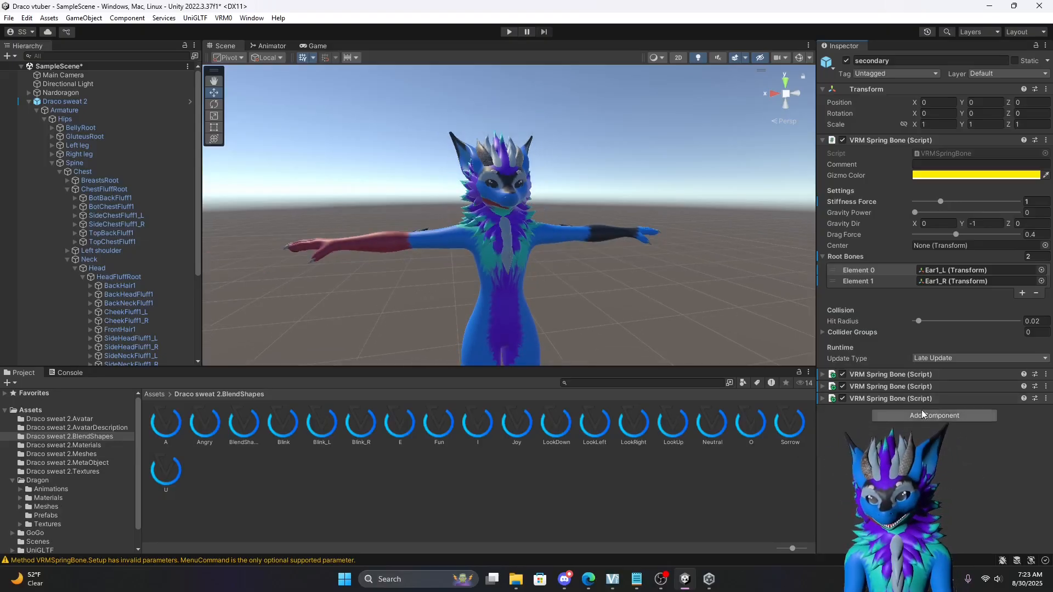
left_click(888, 374)
scroll(851, 328, "down", 5)
scroll(852, 329, "down", 2)
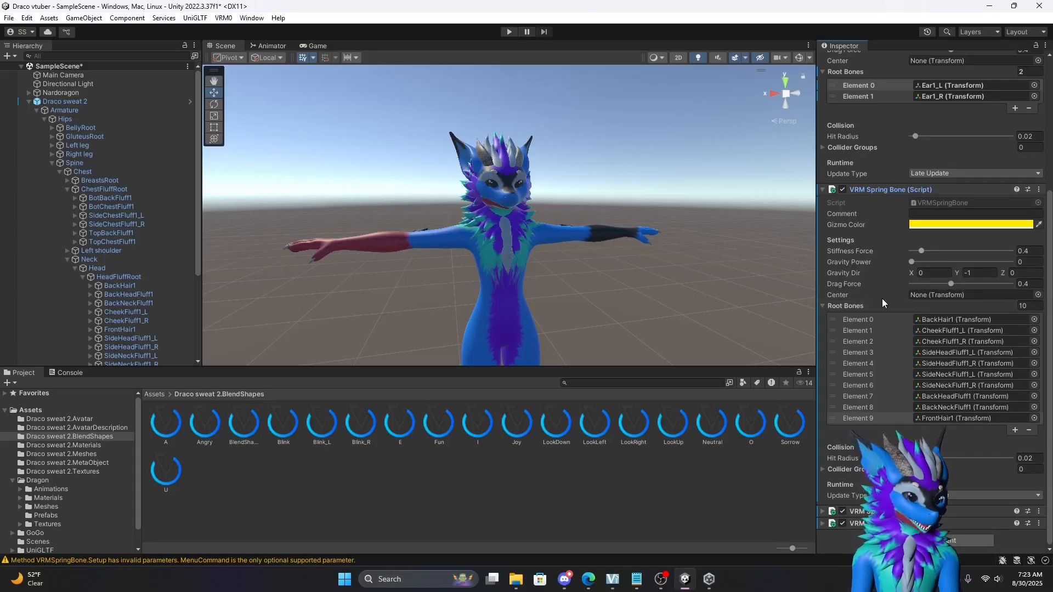
left_click(822, 523)
scroll(913, 378, "down", 5)
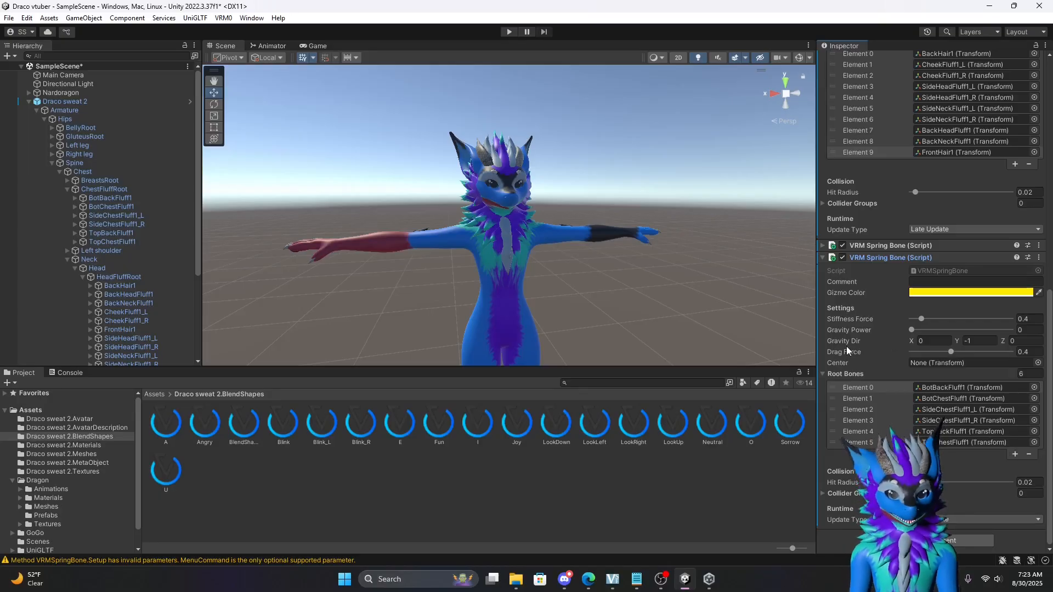
left_click(819, 246)
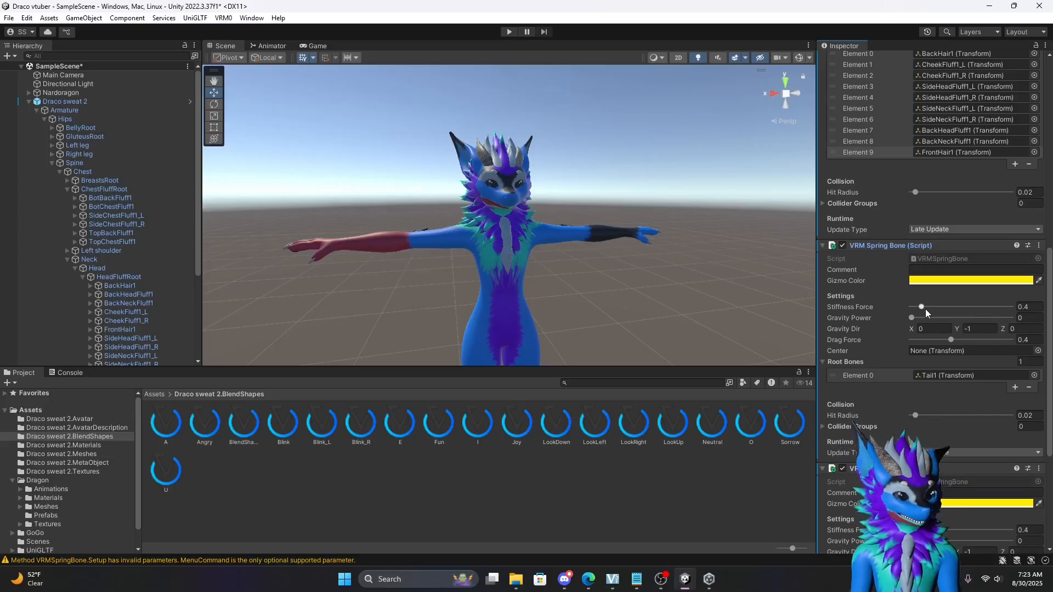
left_click(822, 246)
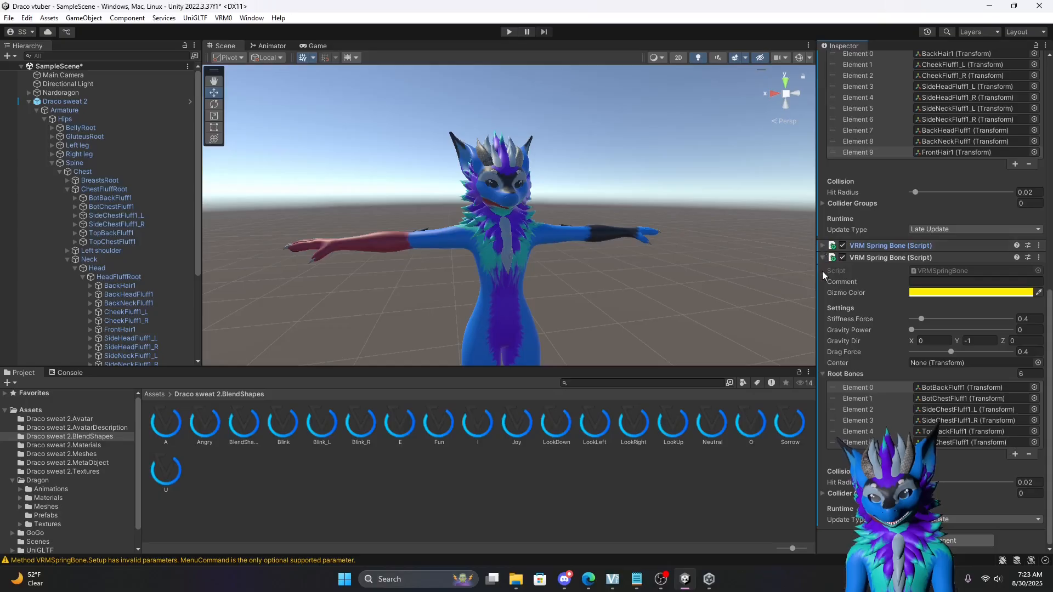
scroll(869, 283, "up", 7)
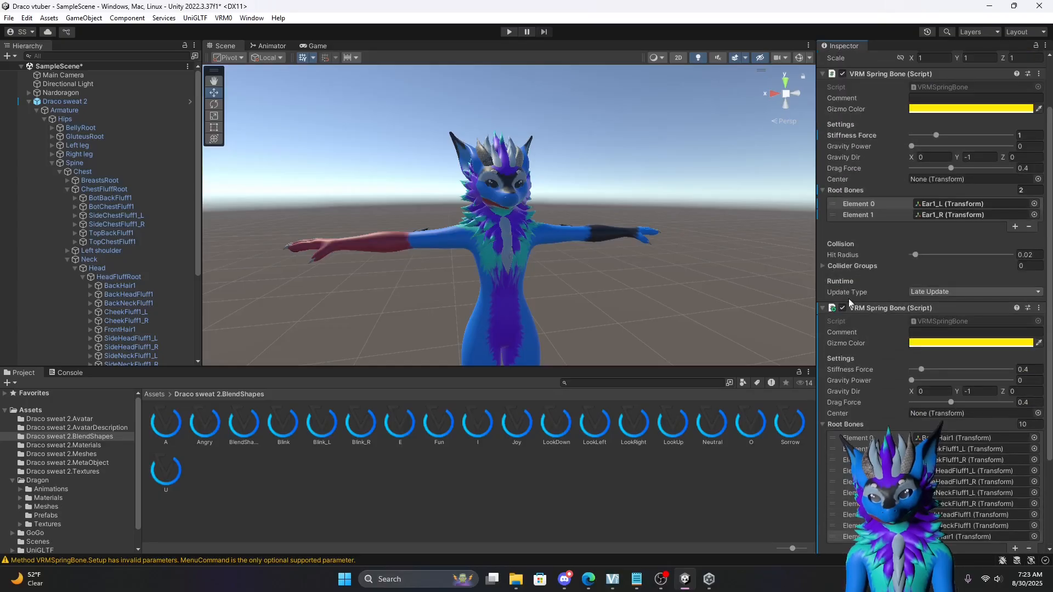
left_click(823, 308)
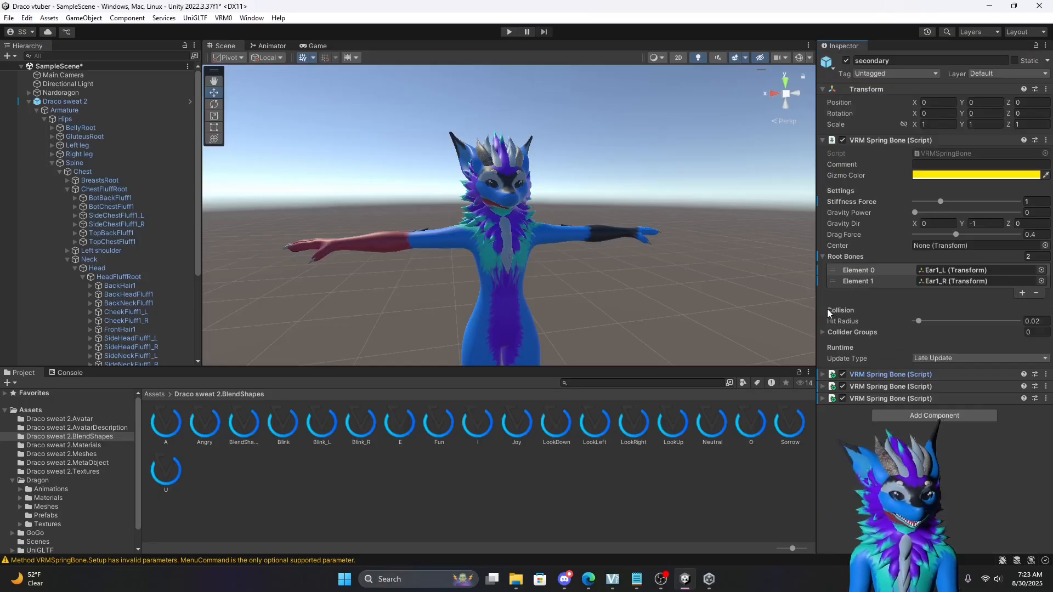
left_click(822, 140)
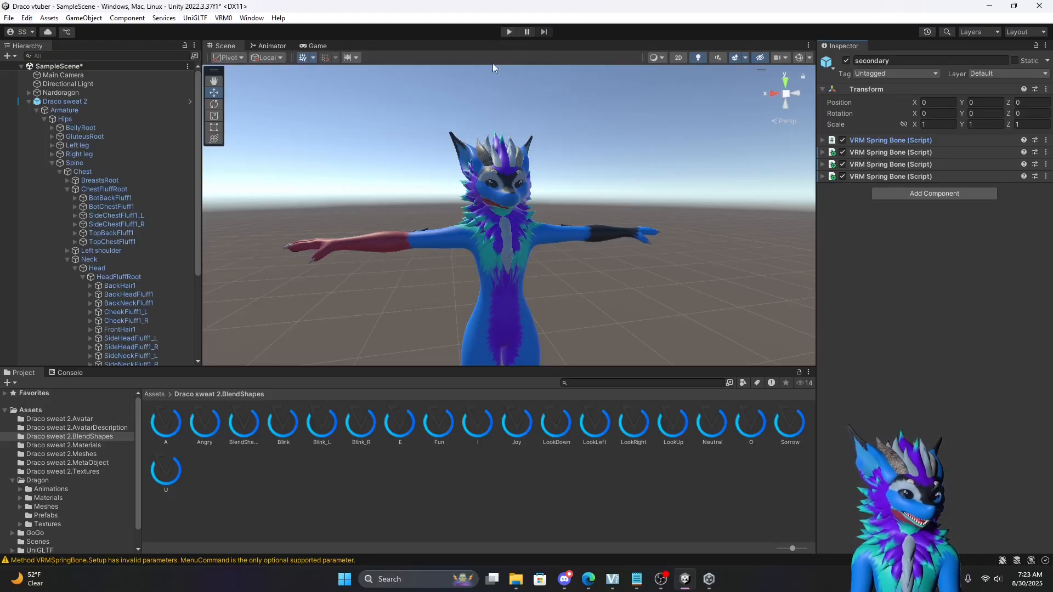
Enter play mode and move the Draco sweat 2 avatar around in the Scene view to test its spring bone physics.
left_click(821, 140)
left_click(509, 32)
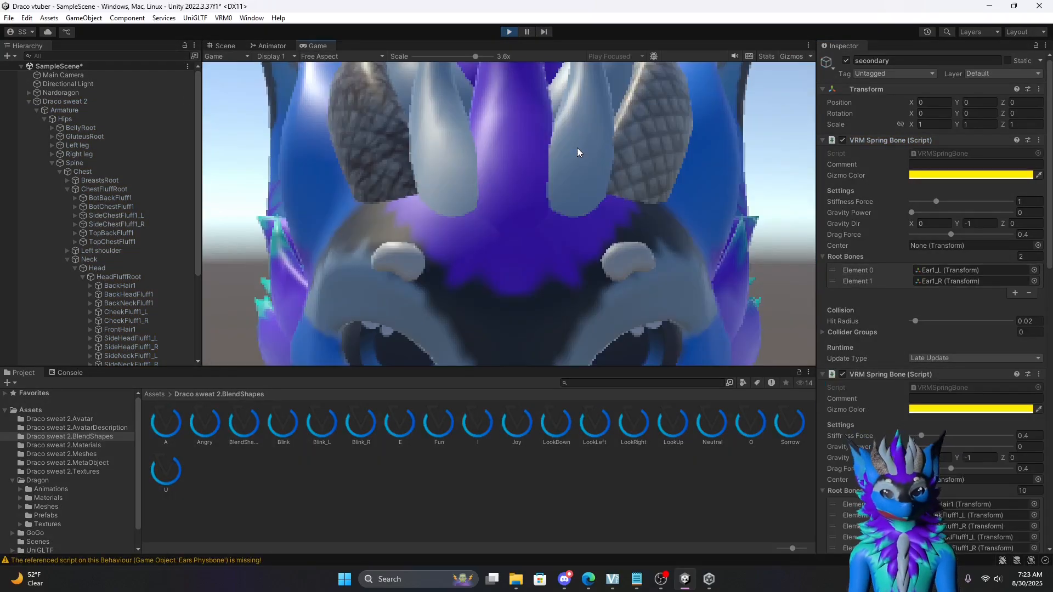
left_click(223, 46)
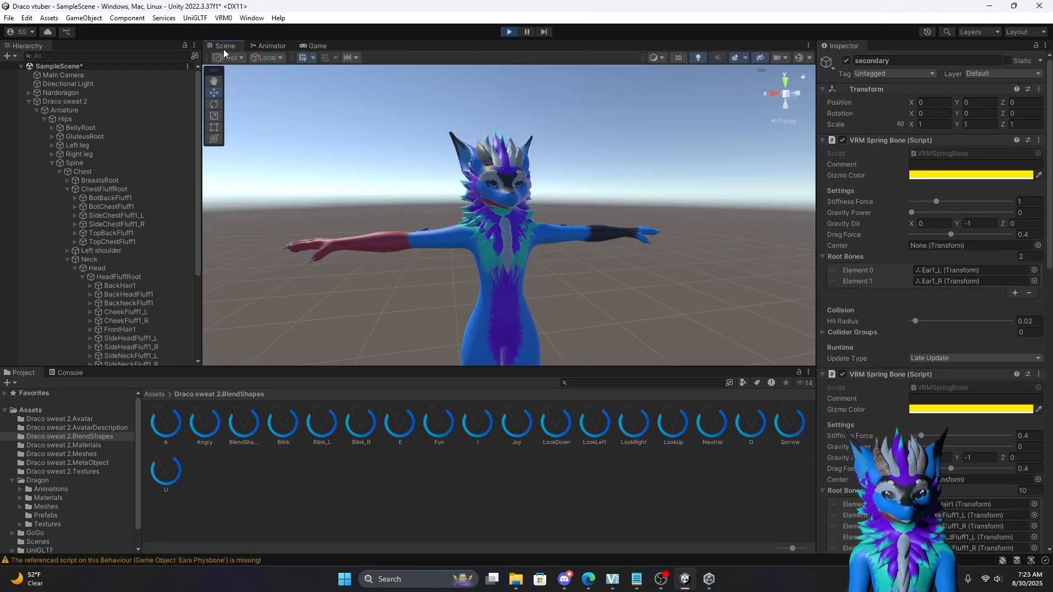
scroll(527, 228, "down", 3)
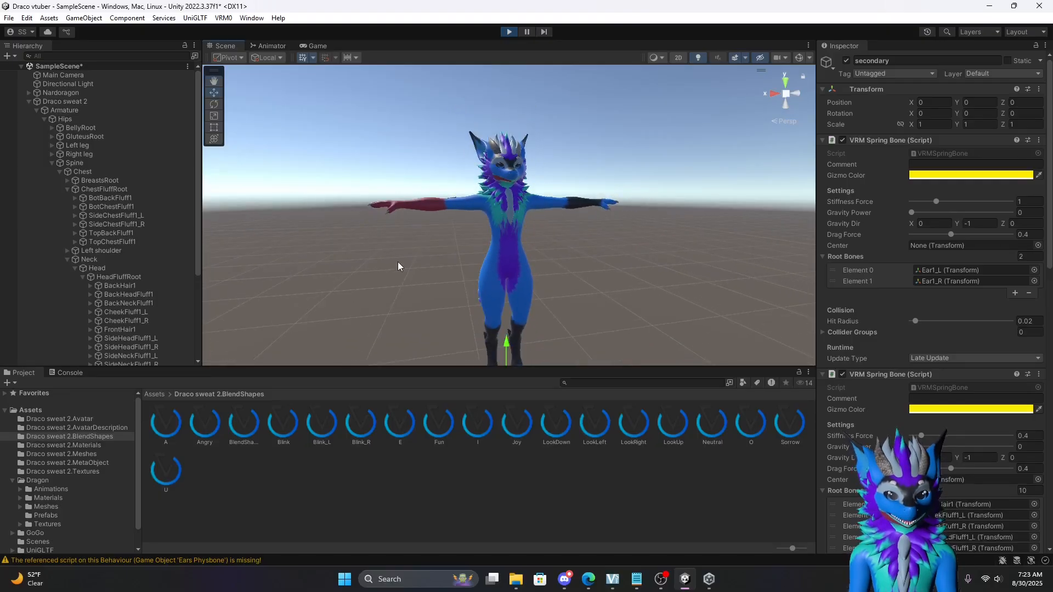
left_click(63, 102)
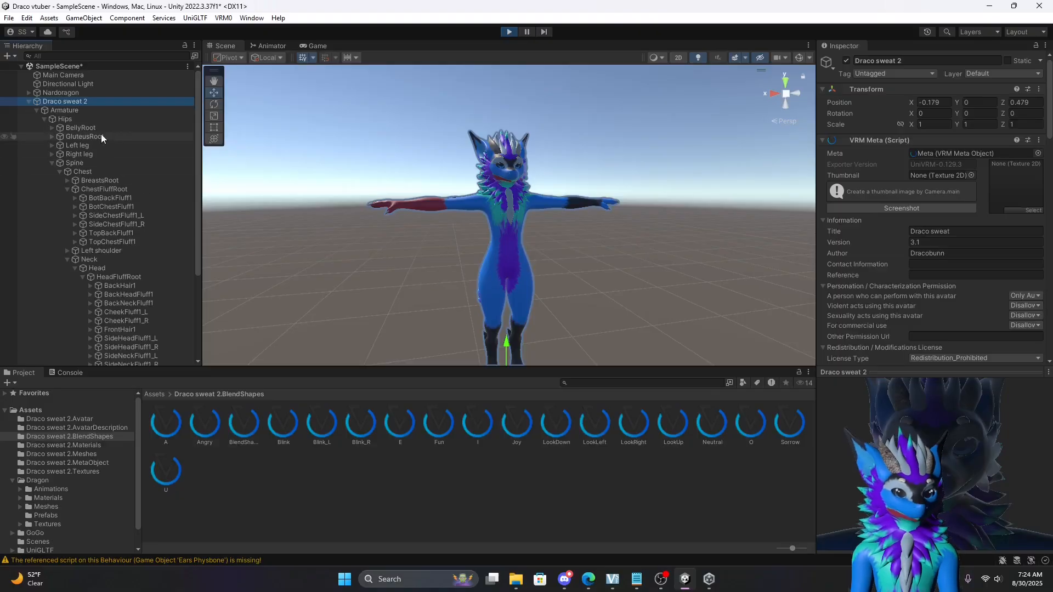
scroll(543, 246, "down", 5)
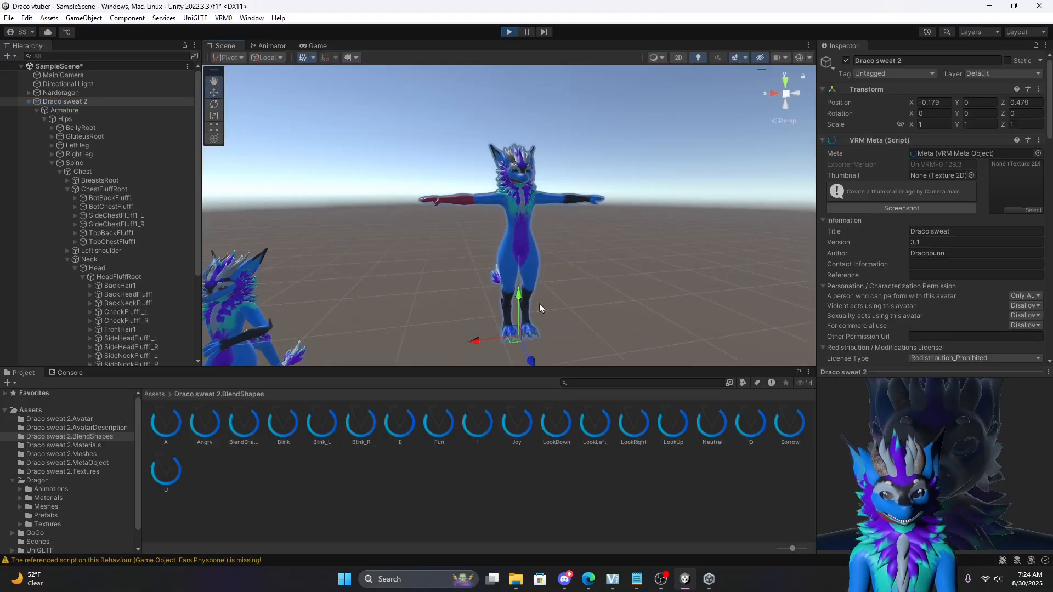
left_click_drag(512, 345, 481, 343)
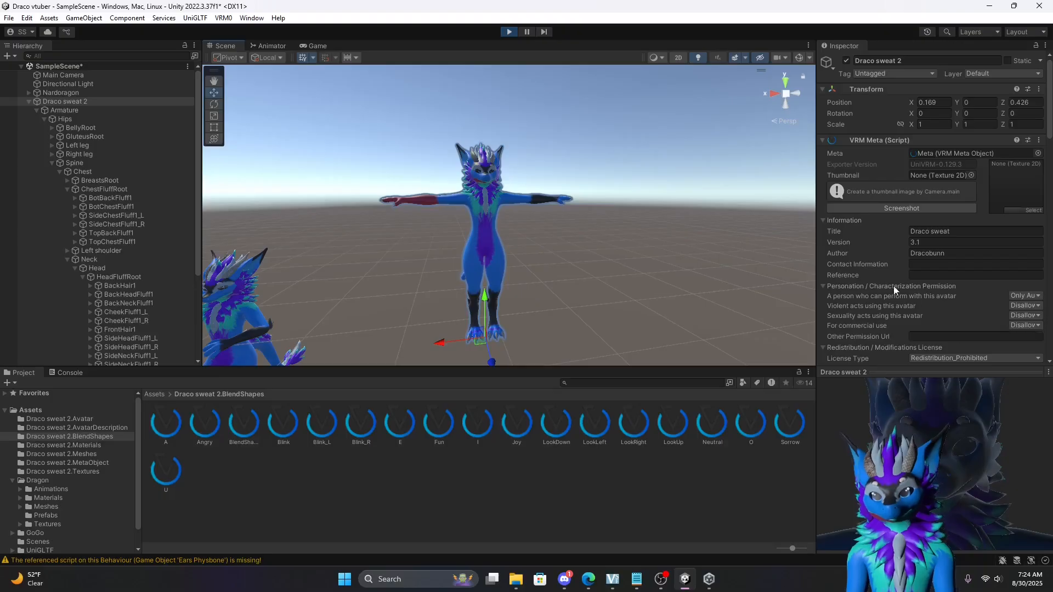
Select the avatar's secondary object in play mode and copy its ear VRM Spring Bone component.
scroll(93, 301, "down", 5)
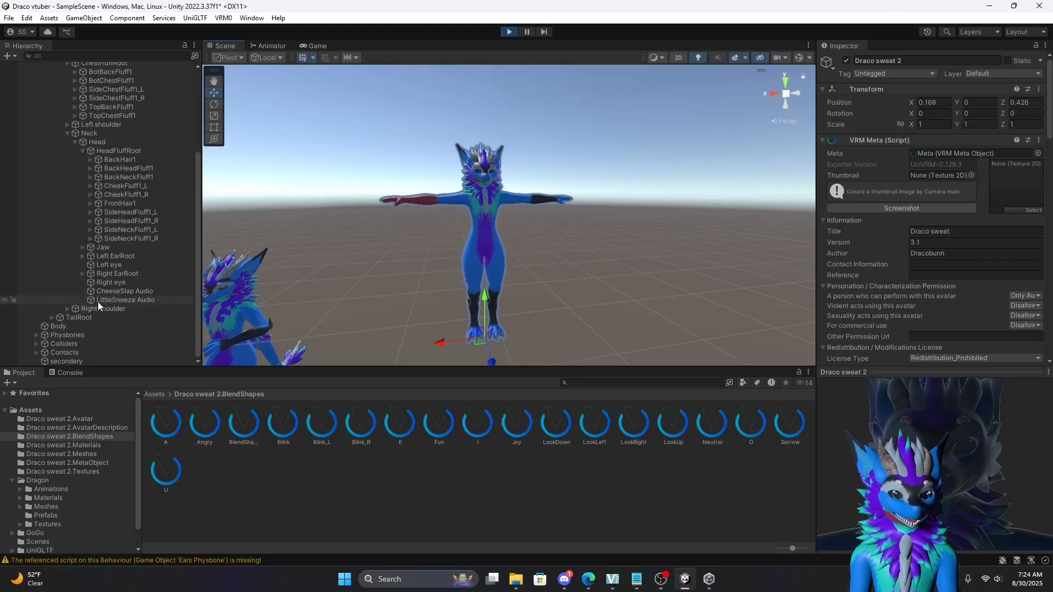
left_click(71, 362)
right_click(71, 363)
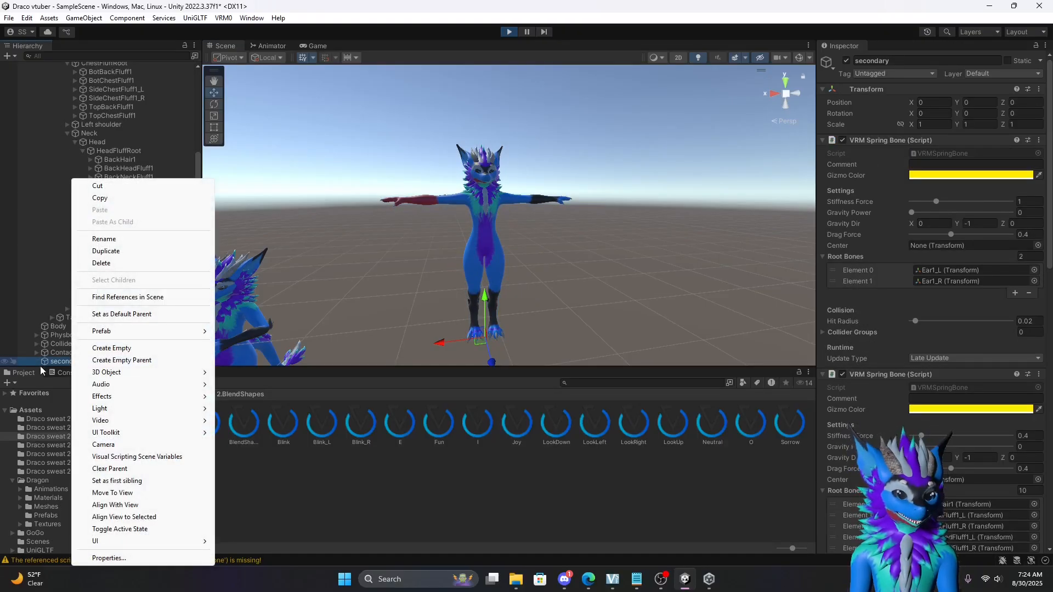
left_click(634, 512)
left_click(55, 362)
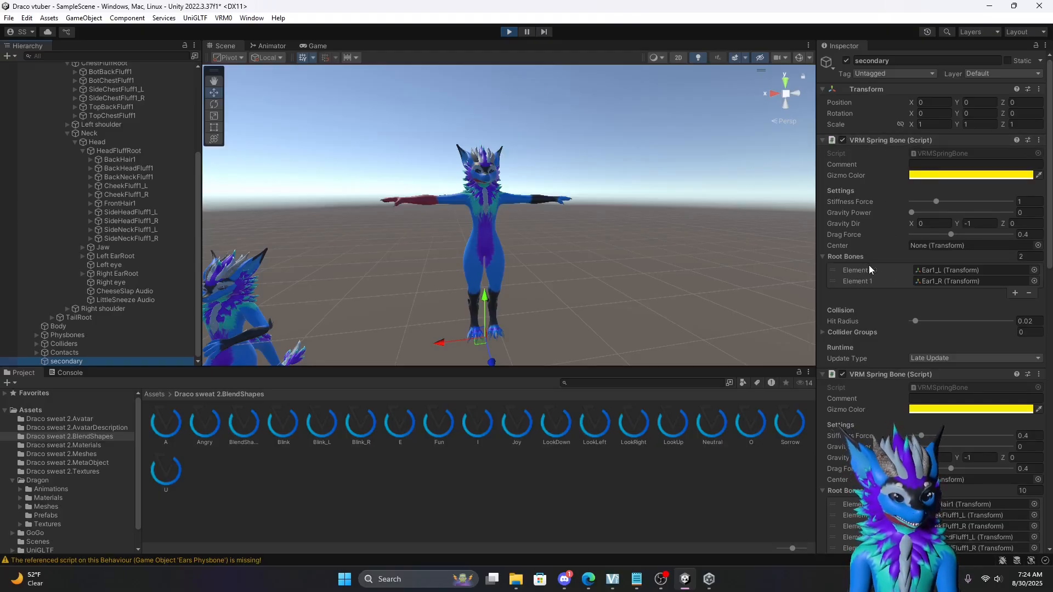
right_click(874, 146)
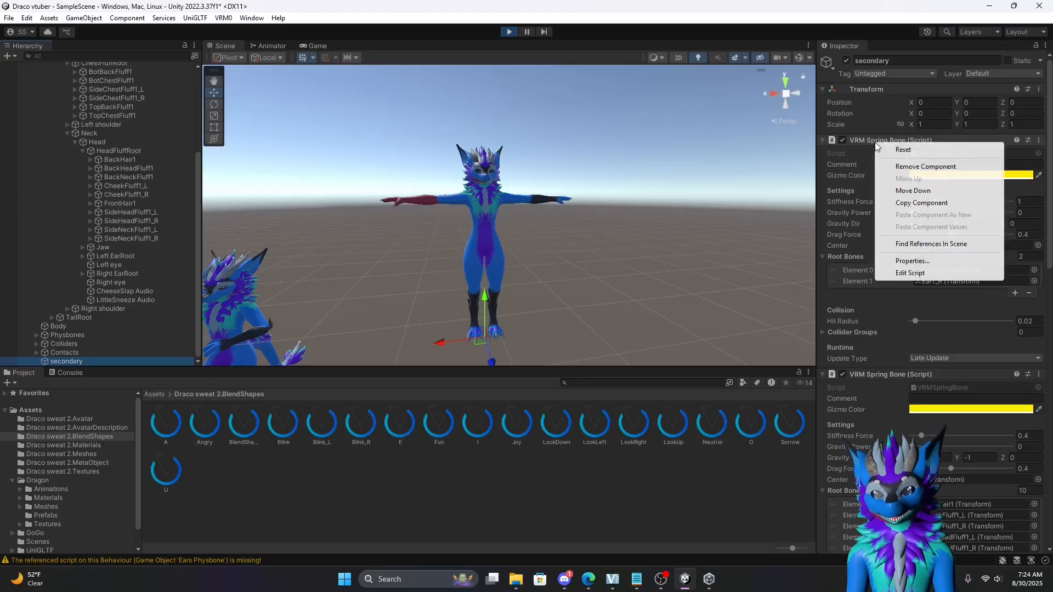
left_click(914, 204)
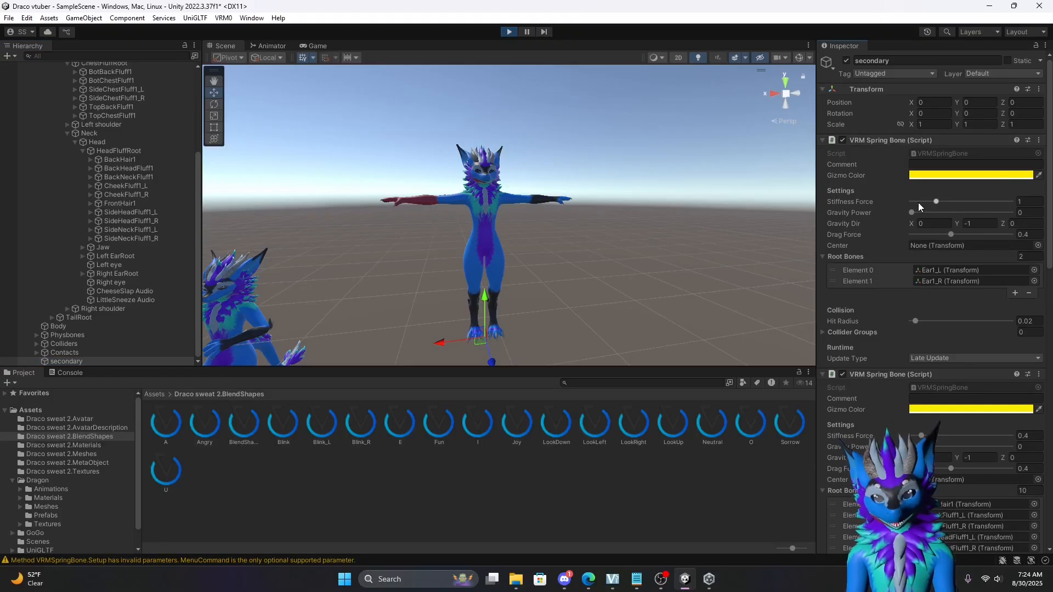
Exit play mode and paste the copied component values onto the ear VRM Spring Bone component.
left_click(509, 31)
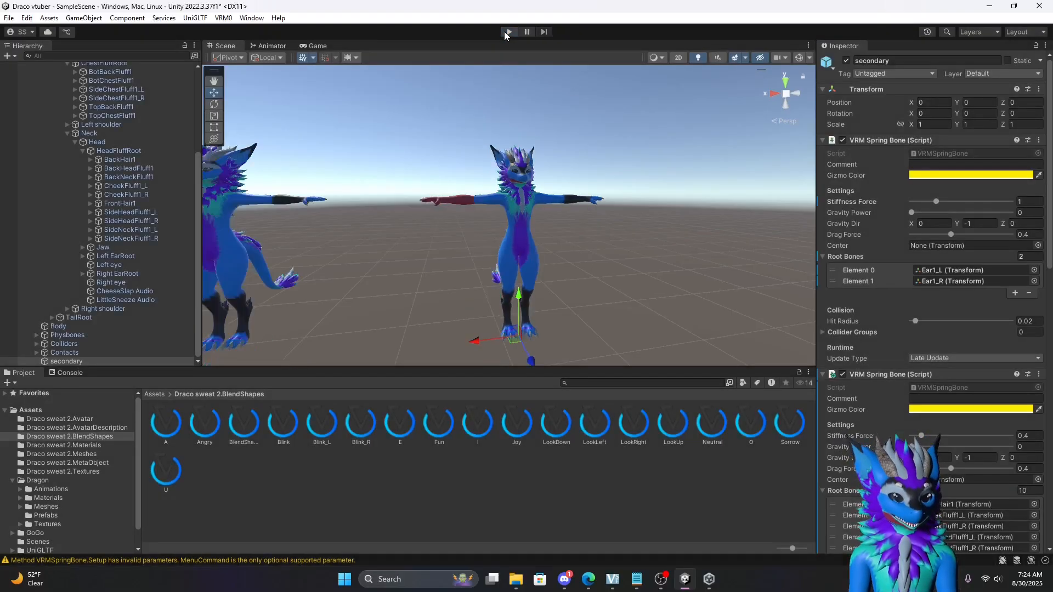
right_click(883, 140)
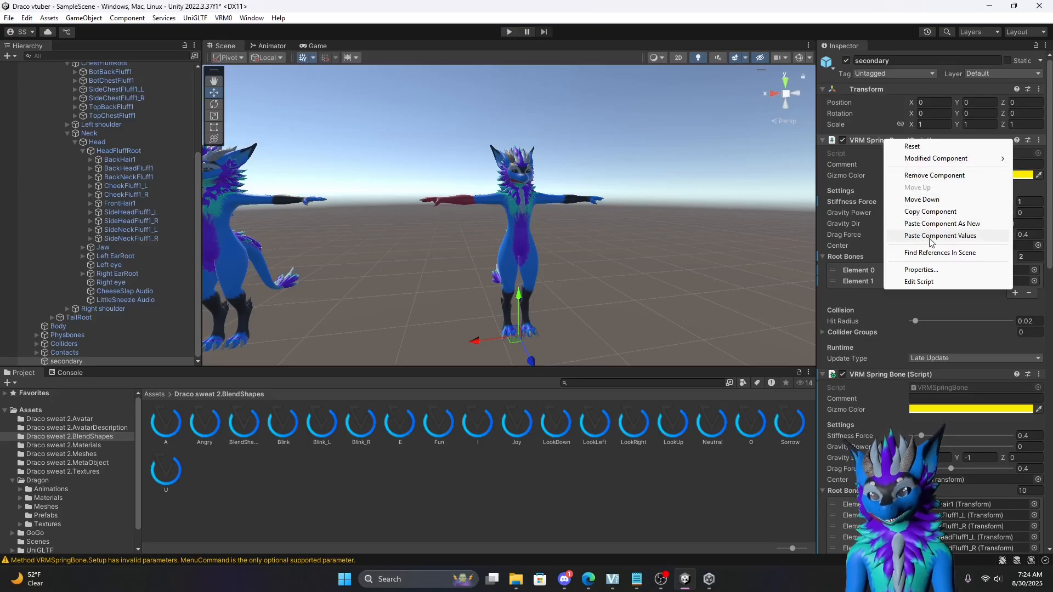
left_click(959, 236)
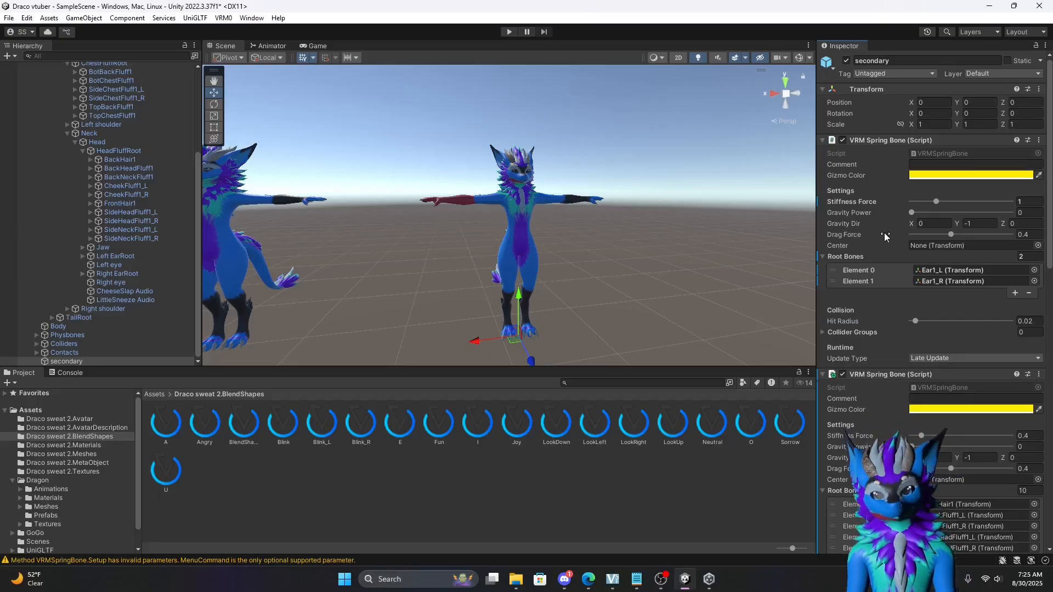
Collapse the ear, head fluff, tail and chest fluff spring bone components on the secondary object.
left_click(824, 141)
left_click(822, 153)
left_click(822, 164)
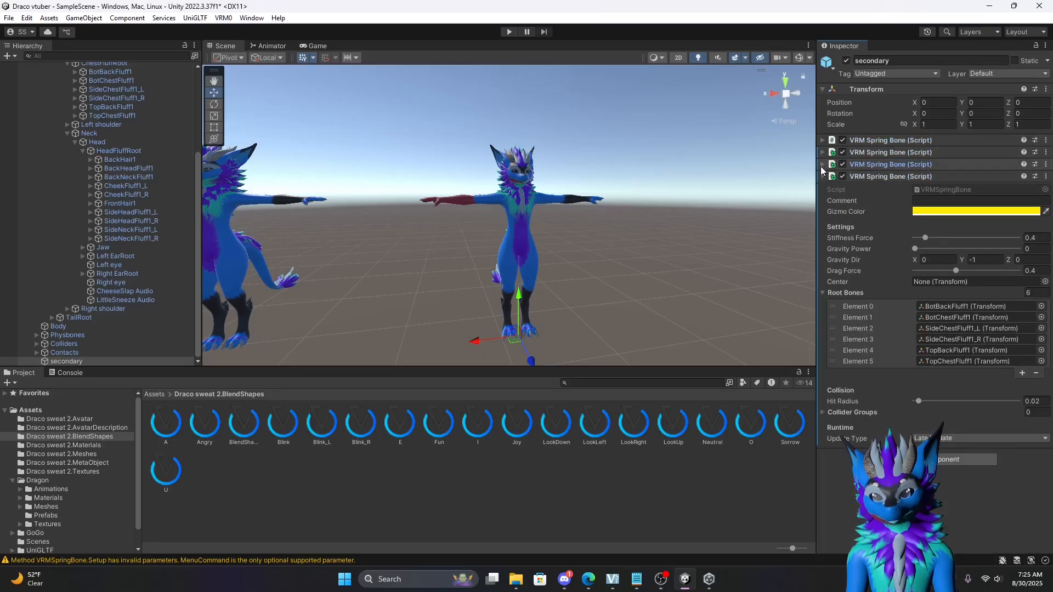
left_click(822, 176)
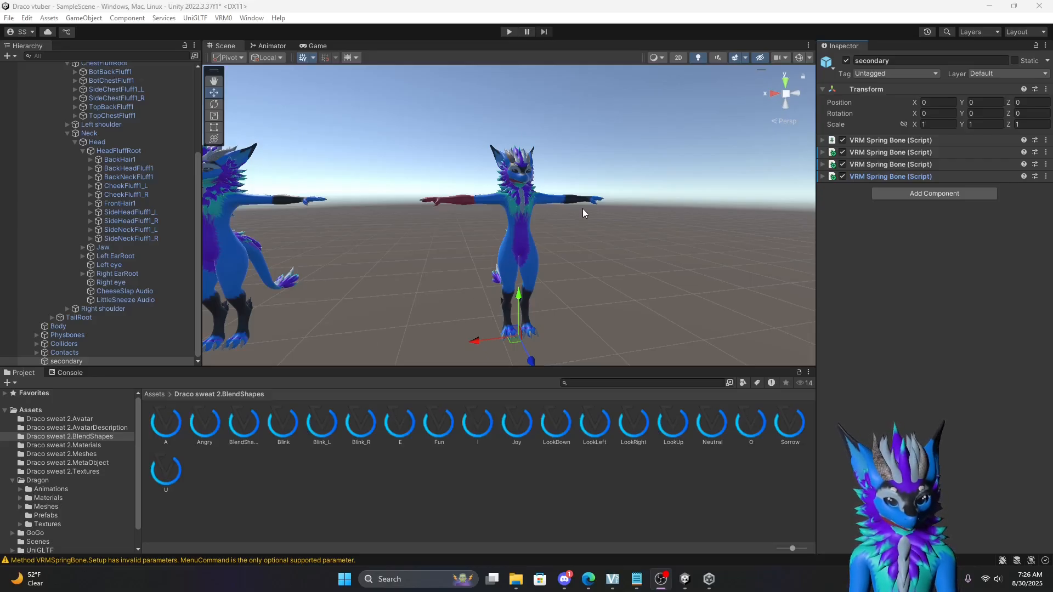
Turn on the gizmos in the Scene view and select the Main Camera object.
left_click(797, 57)
middle_click_drag(515, 294, 552, 340)
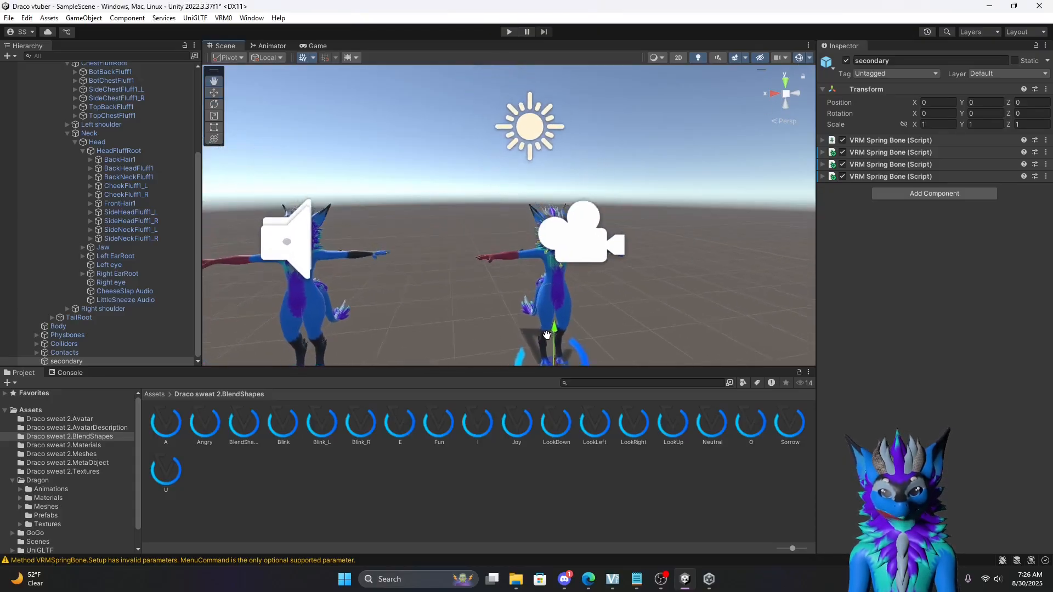
left_click_drag(552, 340, 757, 334, "alt")
middle_click_drag(414, 277, 567, 258)
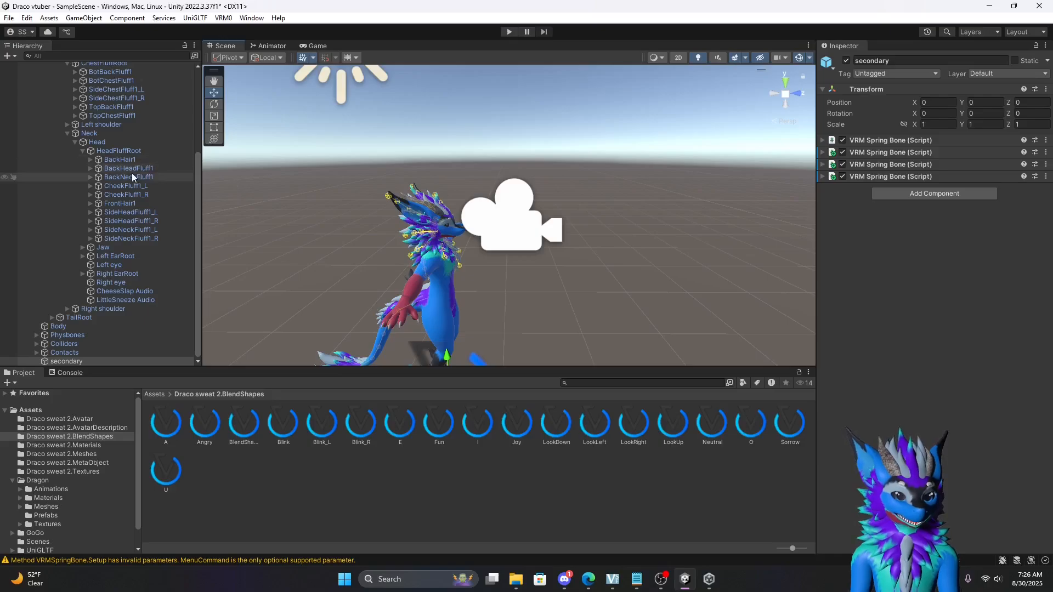
scroll(131, 173, "up", 5)
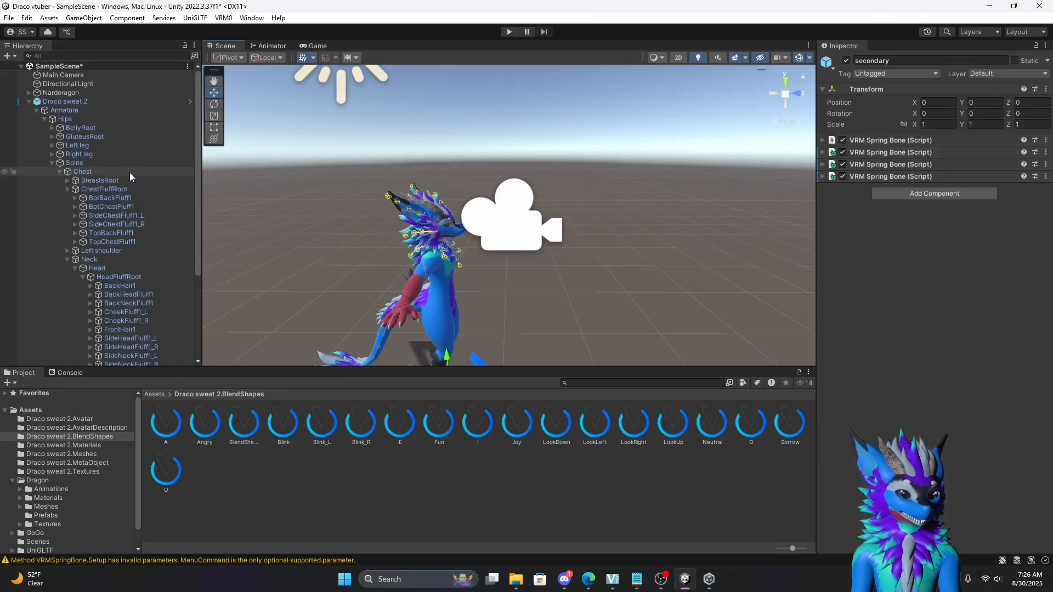
left_click(57, 75)
scroll(537, 273, "down", 3)
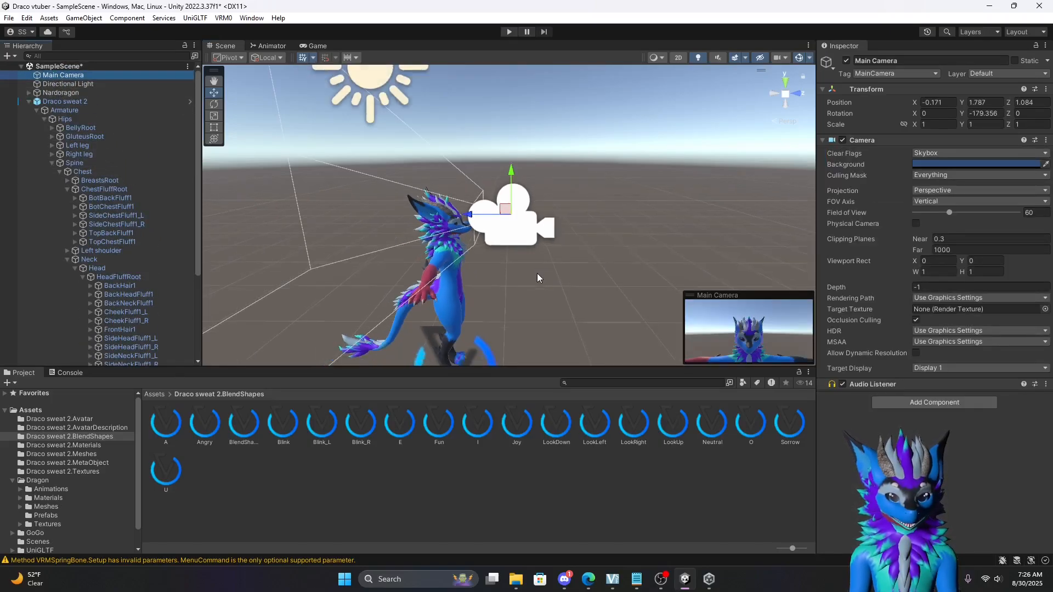
Enlarge the Main Camera preview overlay and reposition it slightly lower in the Scene view.
middle_click_drag(537, 273, 574, 233)
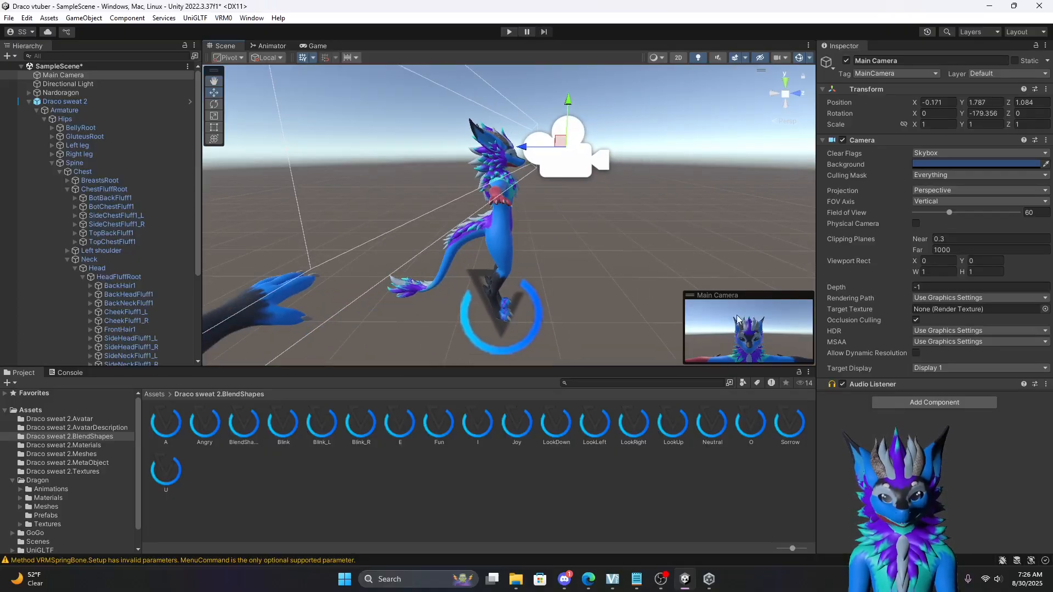
left_click_drag(689, 297, 570, 201)
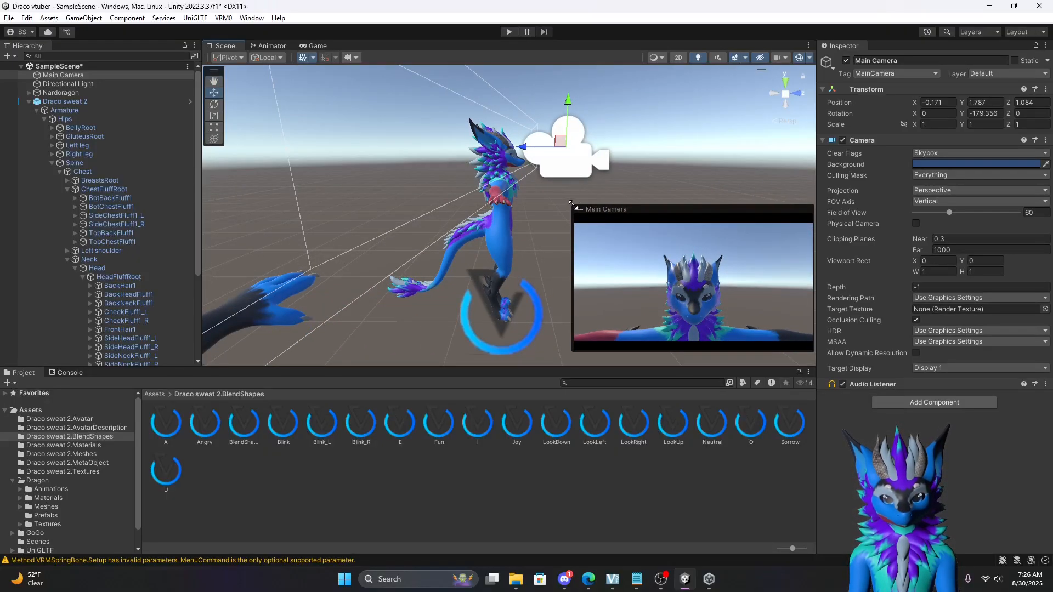
middle_click_drag(493, 203, 406, 196)
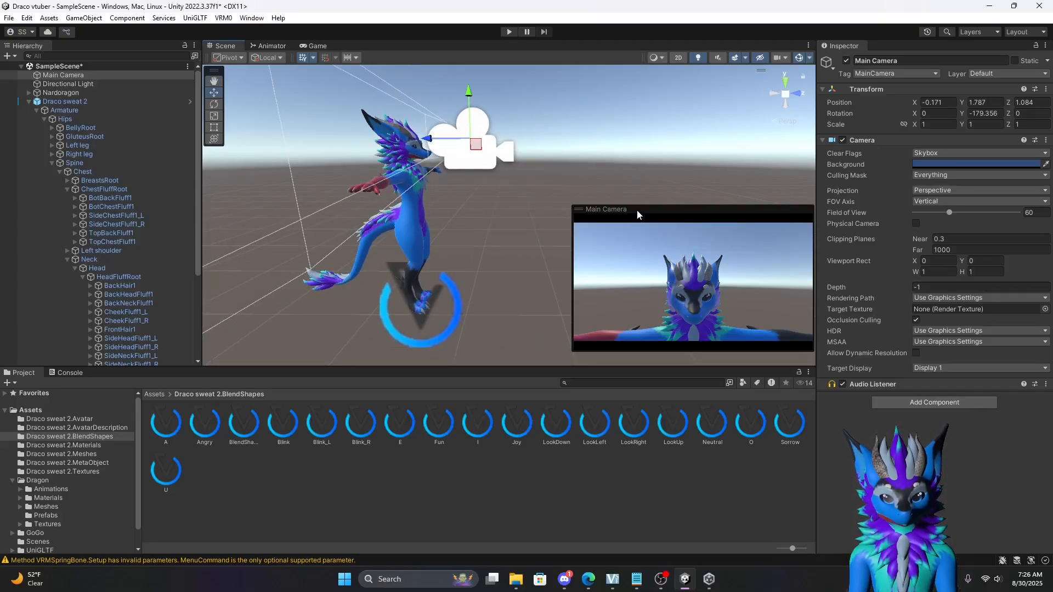
left_click_drag(585, 209, 586, 222)
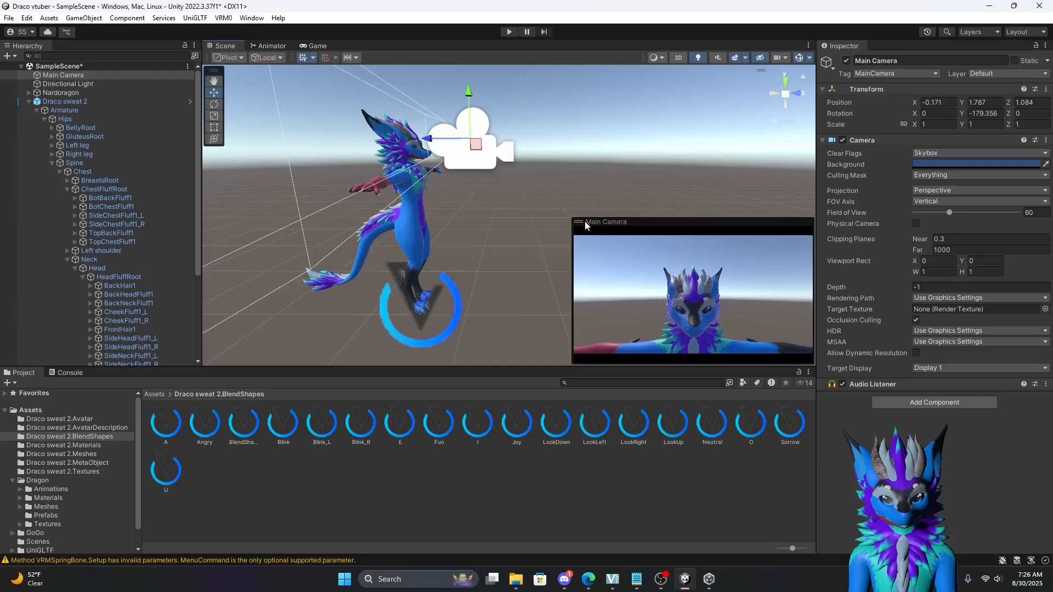
Move the Main Camera closer to the avatar's face along its forward axis, to a Z position of about 1.025.
scroll(442, 218, "up", 3)
middle_click_drag(442, 218, 454, 263)
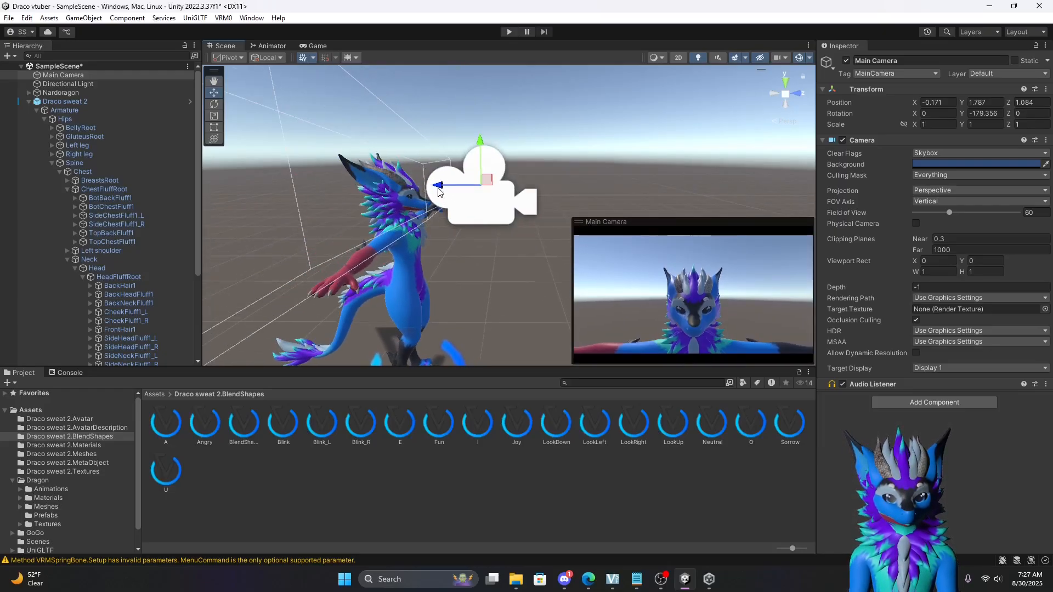
mouse_move(439, 186)
left_mouse_down()
mouse_move(461, 188)
mouse_move(431, 200)
left_mouse_up()
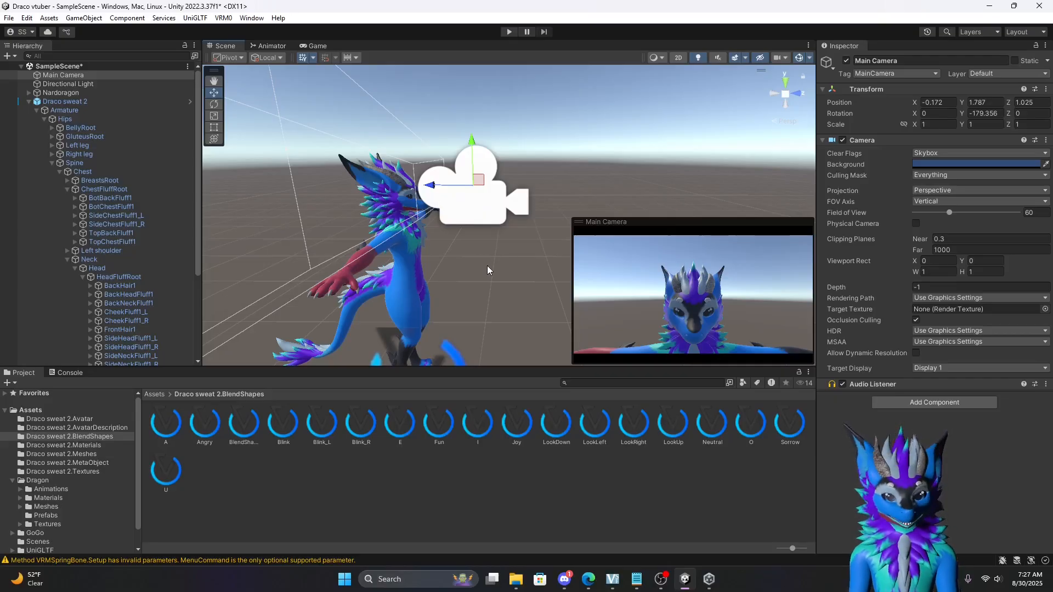
Nudge the Main Camera sideways toward the avatar's centre, to an X position of about -0.166.
middle_click_drag(487, 265, 482, 251)
right_click_drag(358, 258, 395, 232)
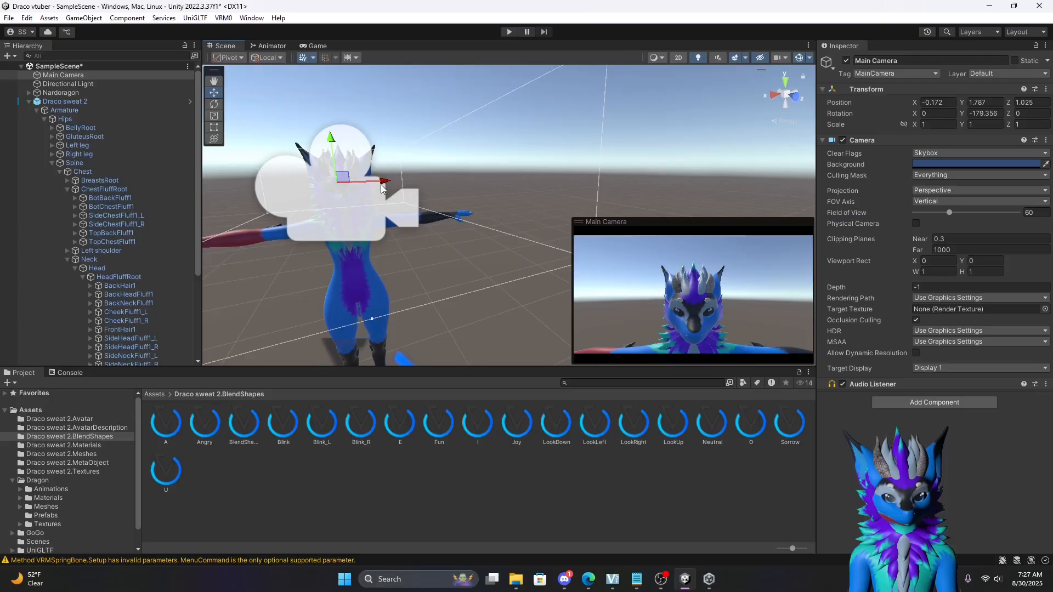
left_click_drag(382, 185, 381, 186)
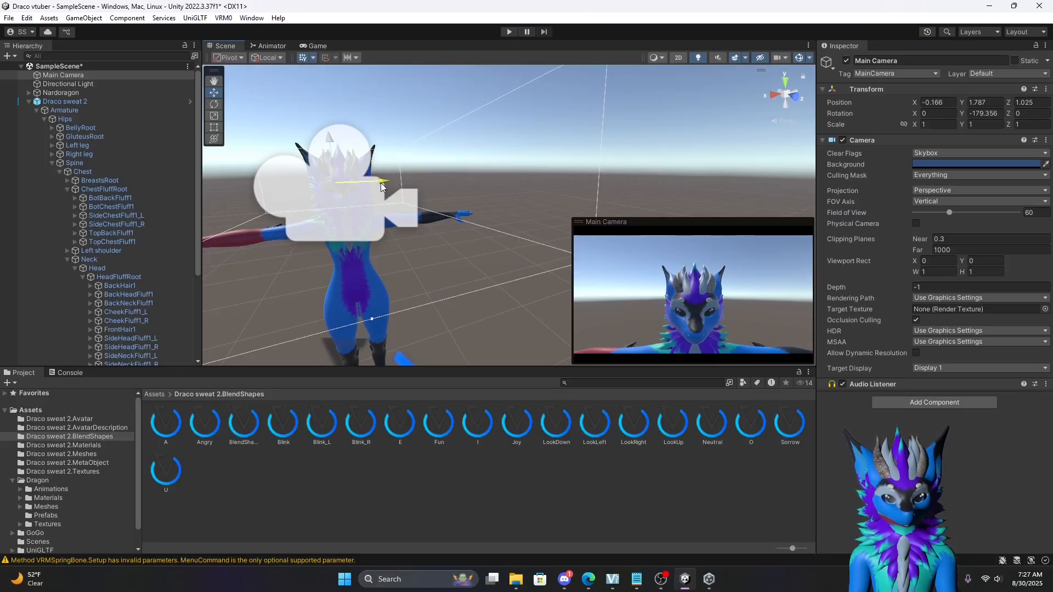
key("w")
right_click_drag(382, 247, 399, 268)
key("a")
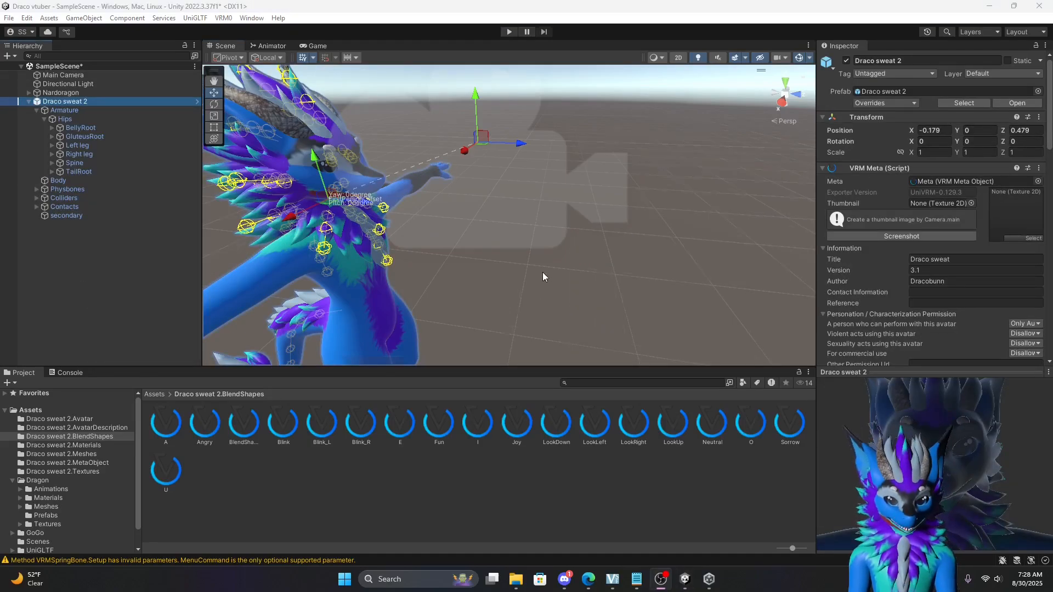
Examine the components on the Draco sweat 2 avatar root, down to VRM Look At Head.
scroll(543, 275, "down", 3)
middle_click_drag(565, 276, 530, 268)
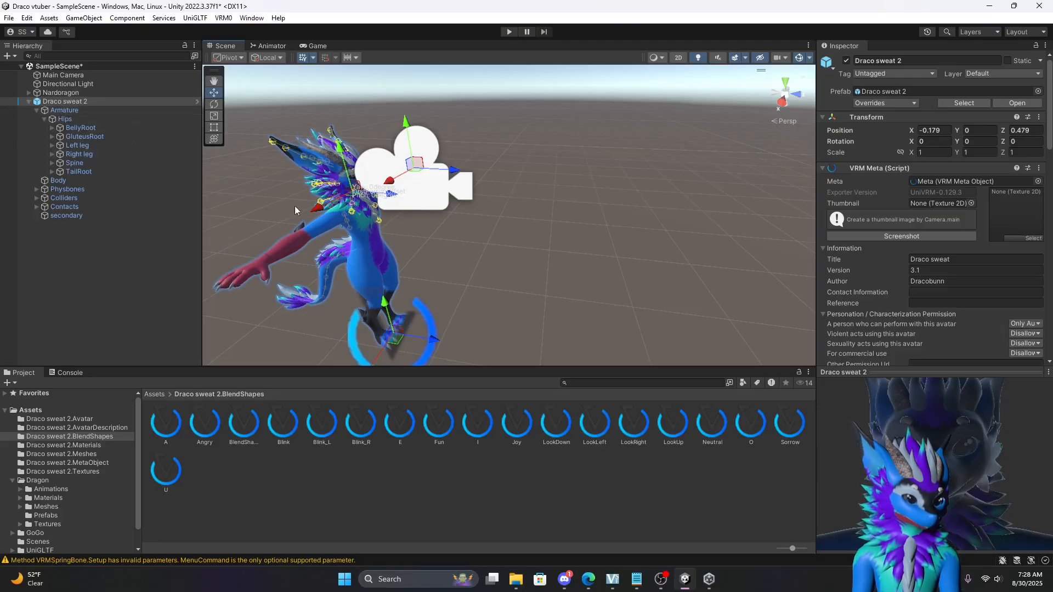
middle_click_drag(454, 276, 497, 258)
middle_click_drag(762, 256, 712, 272)
scroll(880, 284, "down", 5)
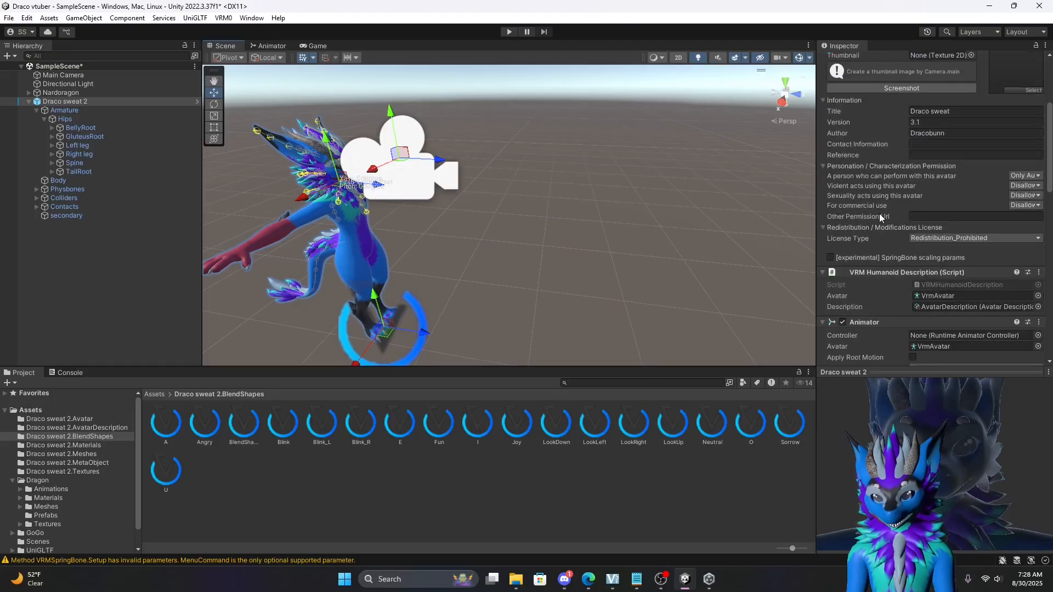
scroll(899, 219, "down", 4)
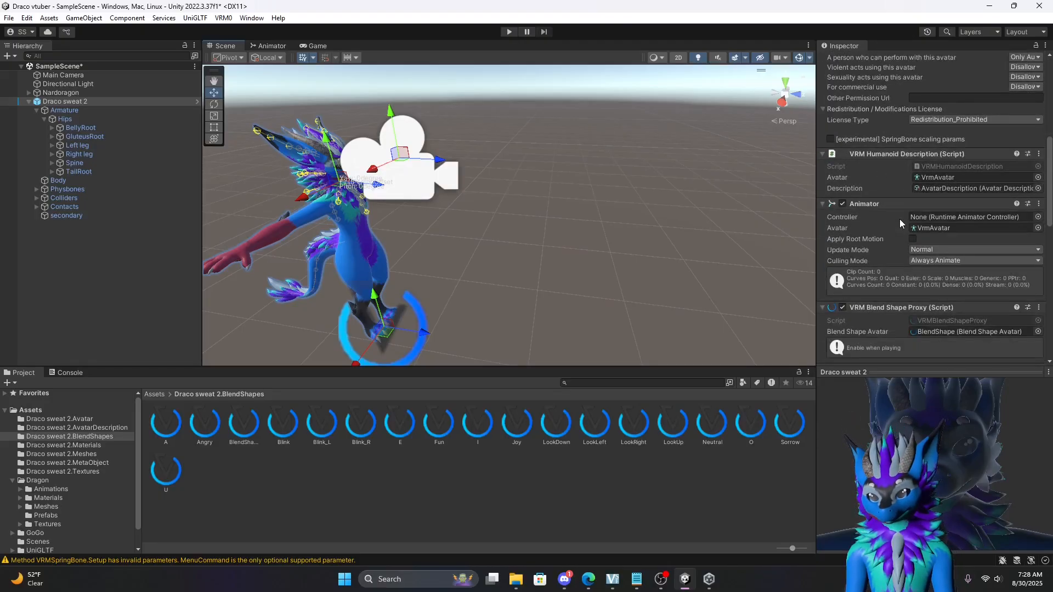
scroll(864, 195, "down", 1)
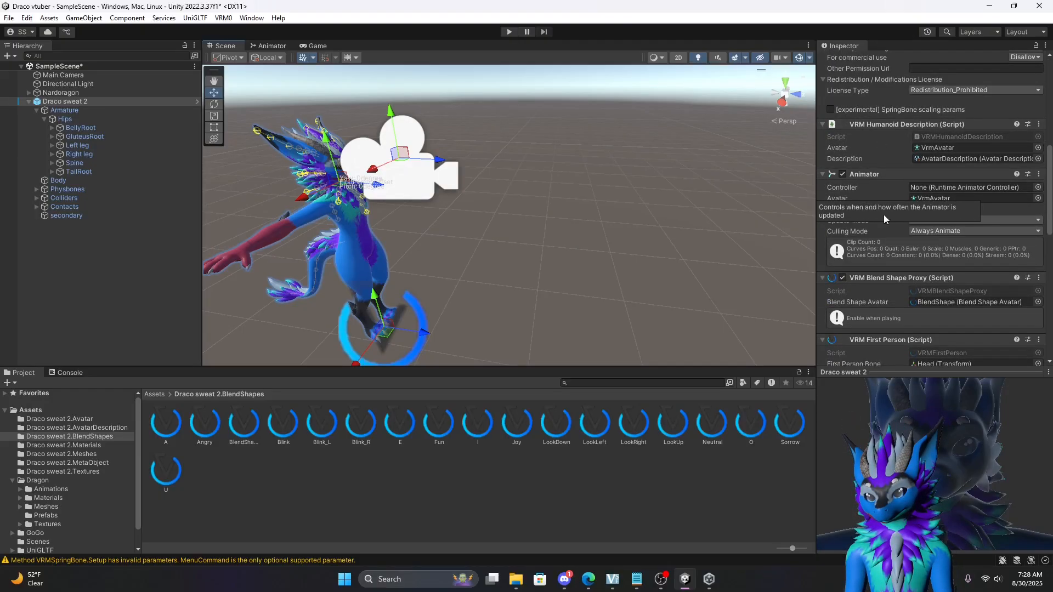
scroll(867, 300, "down", 4)
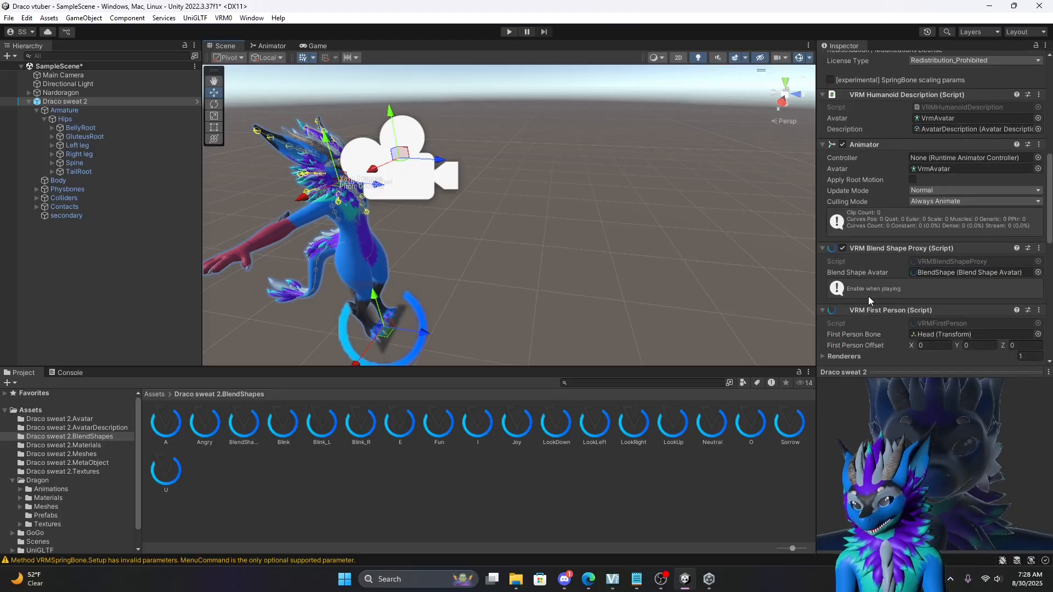
scroll(868, 259, "down", 3)
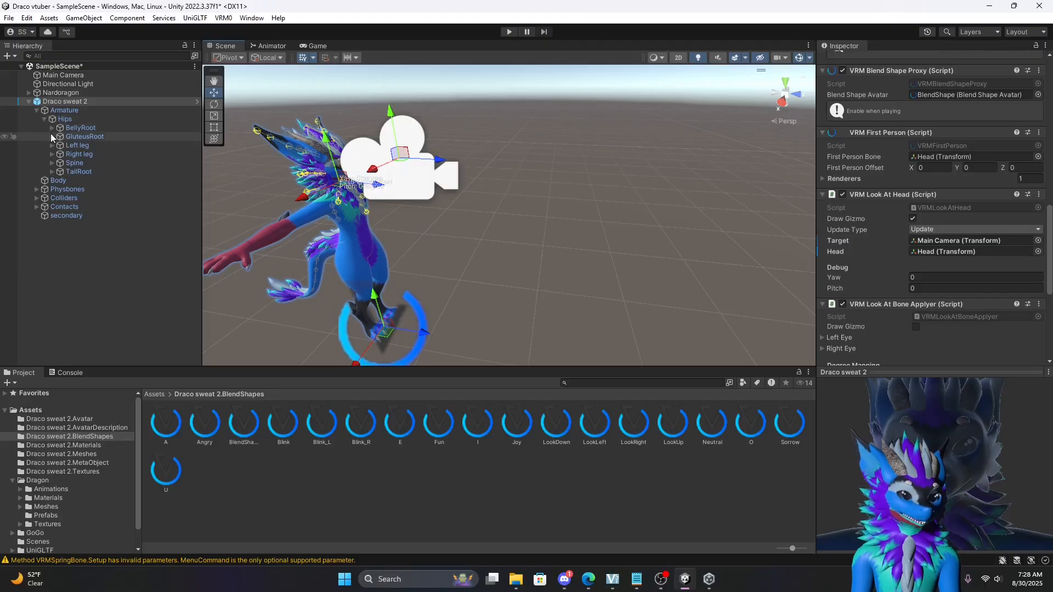
Expand the Spine, Chest and Neck bones in the avatar's armature and select the Head bone.
left_click(51, 162)
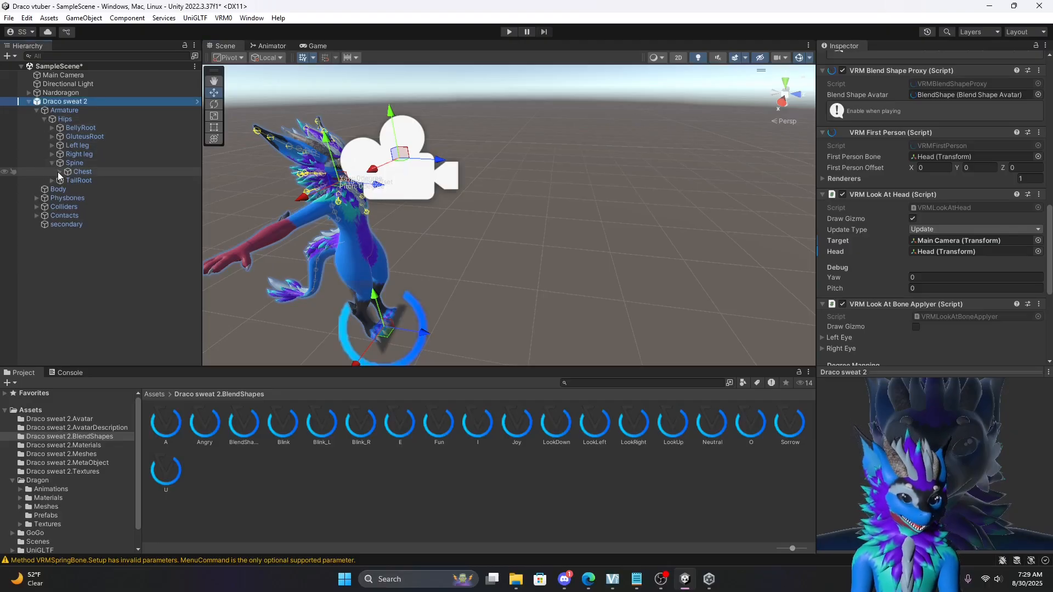
left_click(59, 171)
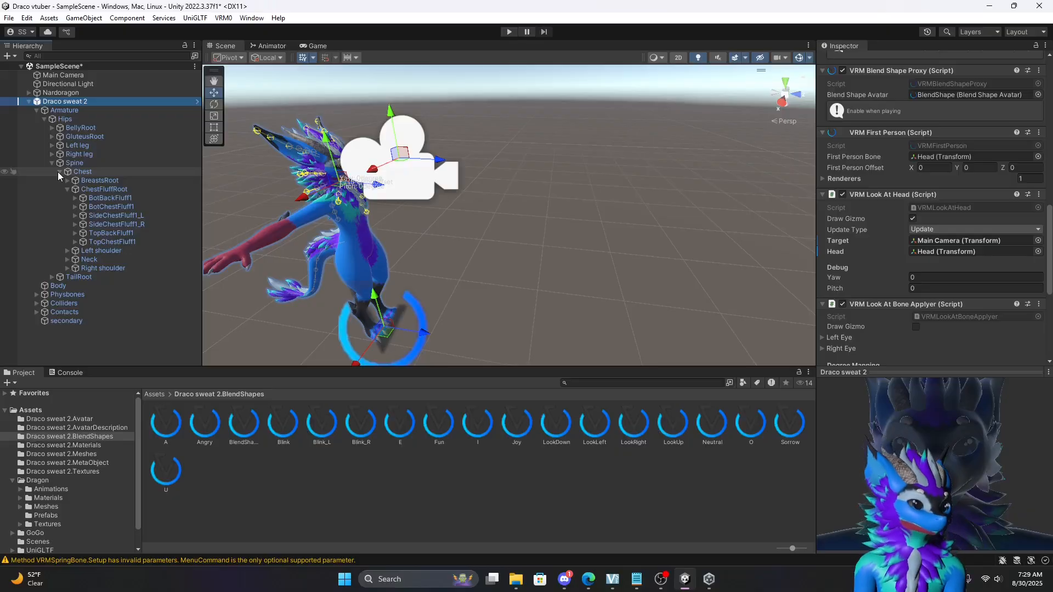
left_click(67, 258)
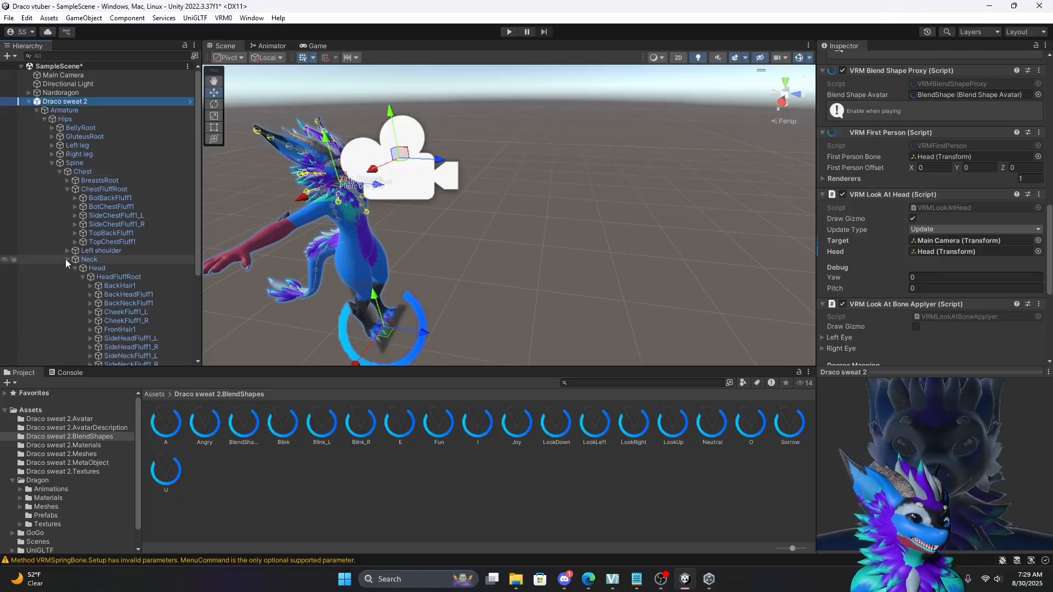
left_click(95, 269)
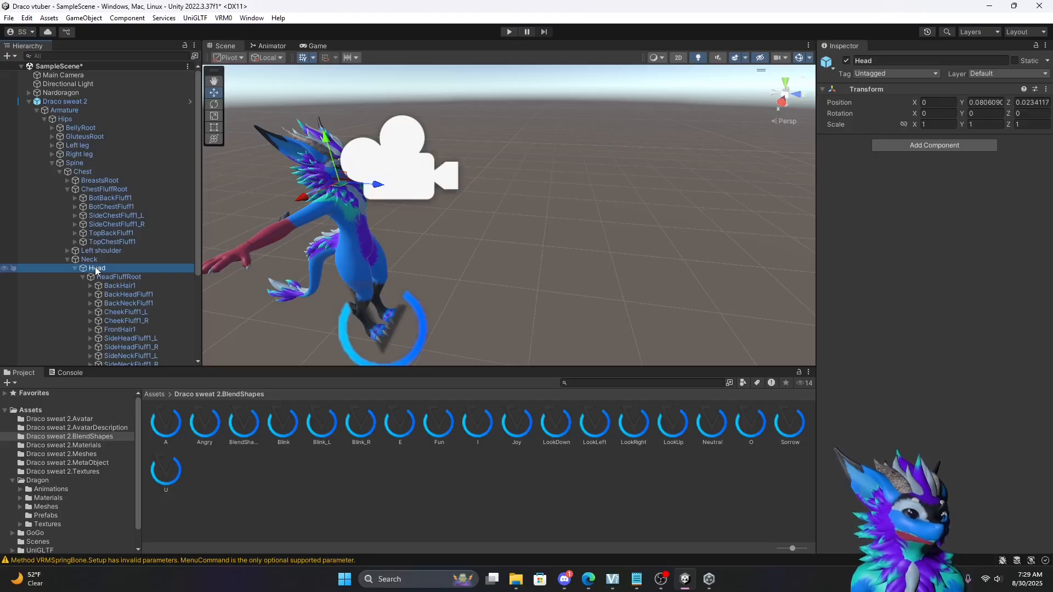
On the avatar root's VRM Look At Head component, assign the Head bone as Head and the Main Camera as Target.
left_click(72, 102)
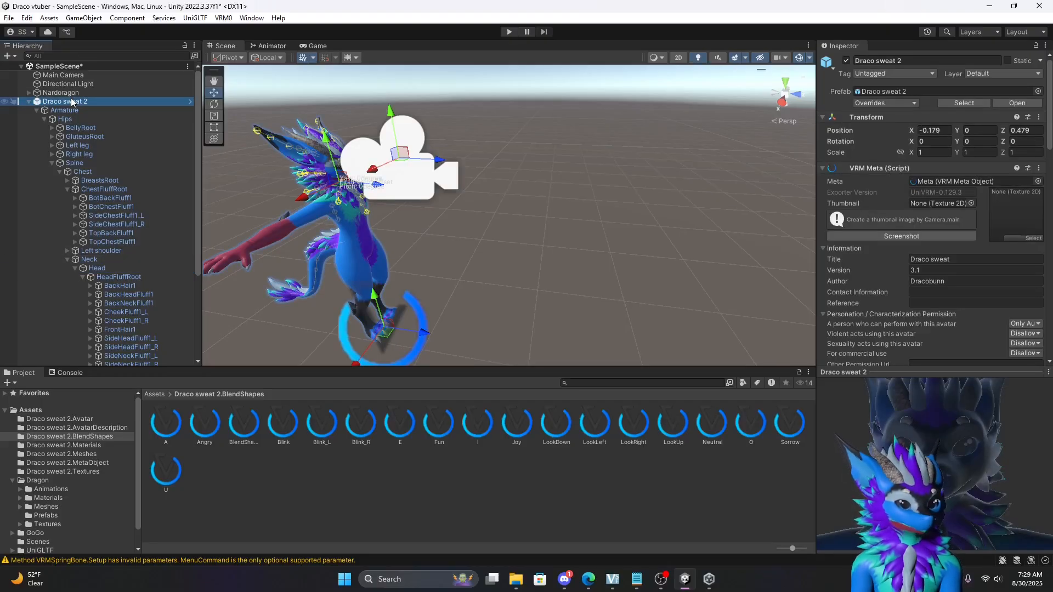
scroll(866, 277, "down", 10)
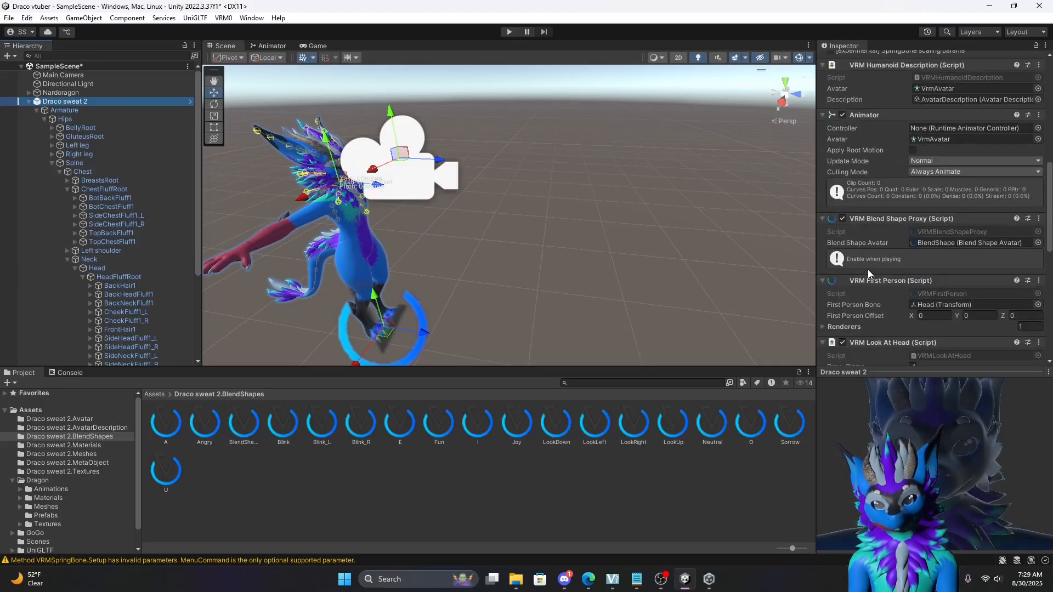
scroll(869, 266, "down", 5)
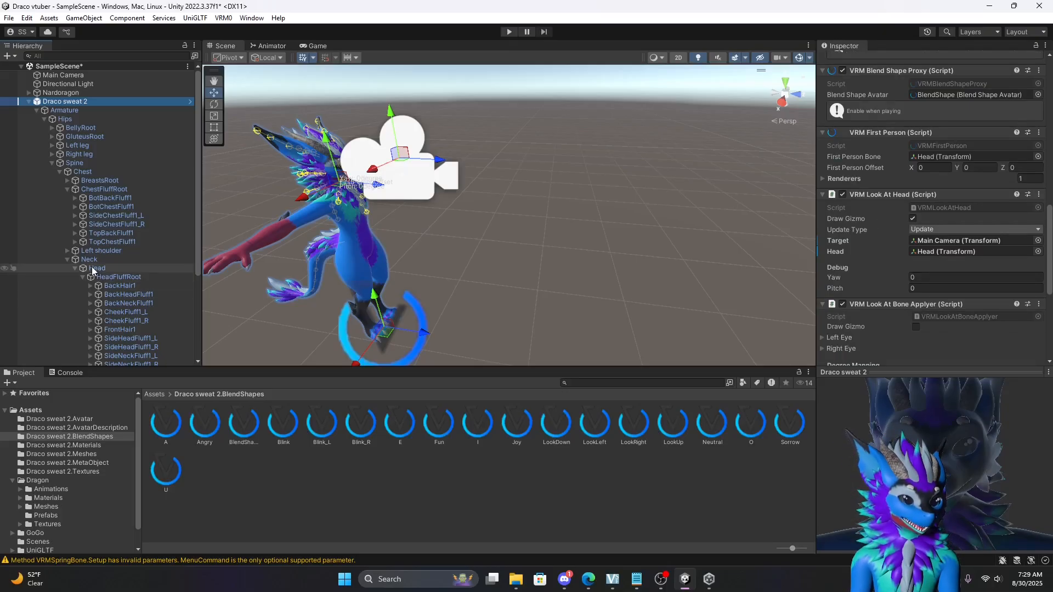
left_click_drag(93, 270, 935, 250)
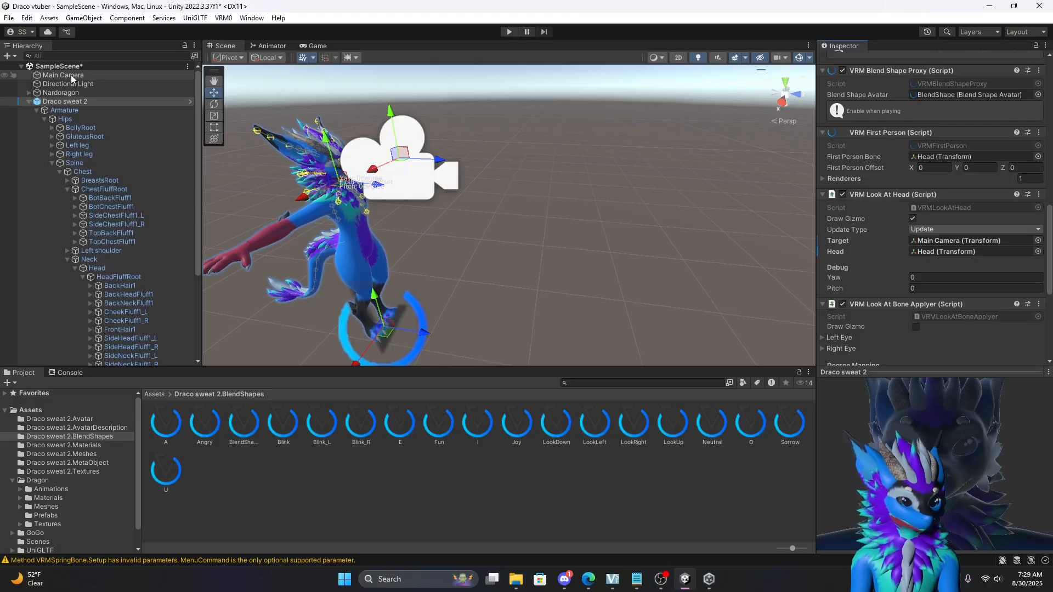
left_click_drag(71, 75, 933, 241)
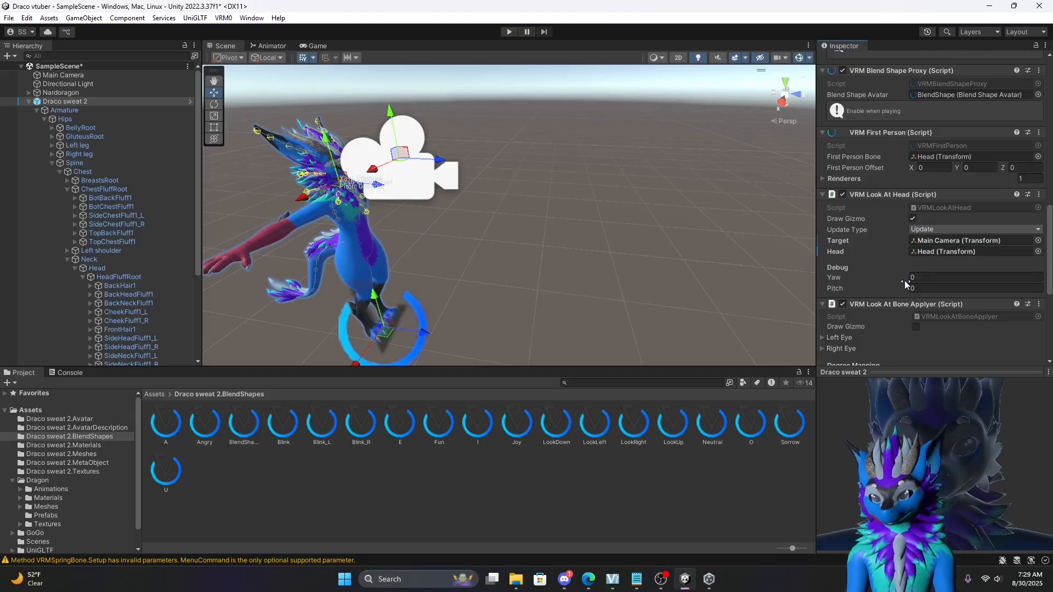
Examine the VRM Look At Bone Applyer component's degree mapping settings.
scroll(903, 281, "down", 4)
scroll(904, 280, "up", 2)
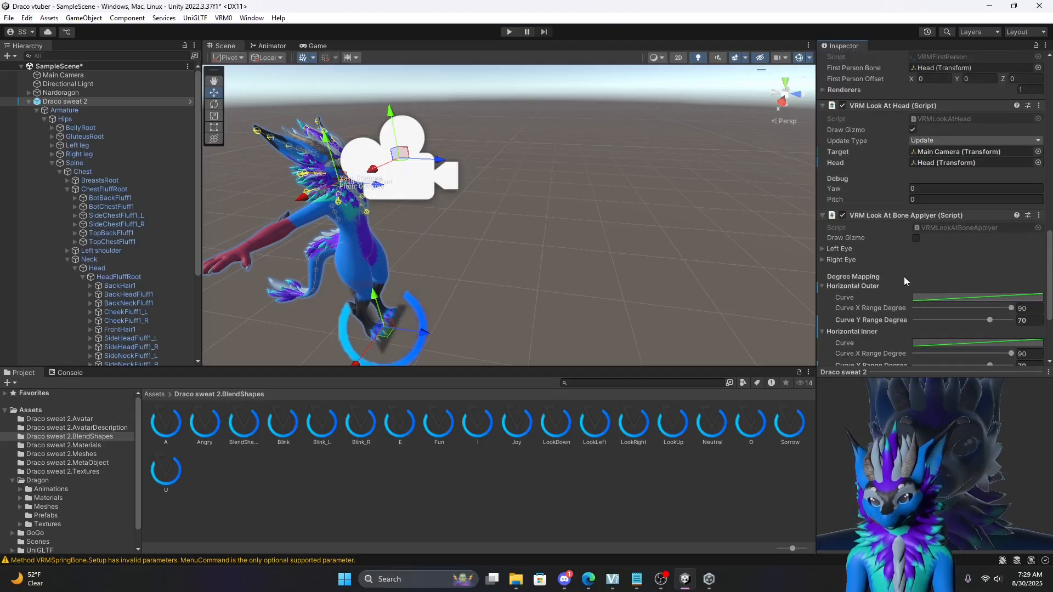
left_click(821, 214)
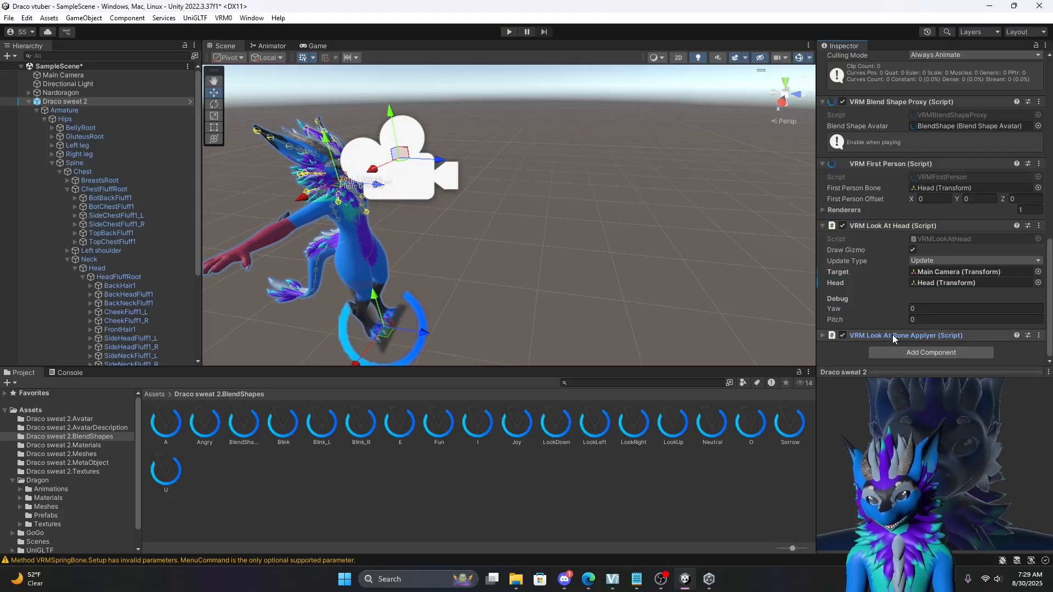
left_click(822, 335)
scroll(821, 334, "down", 5)
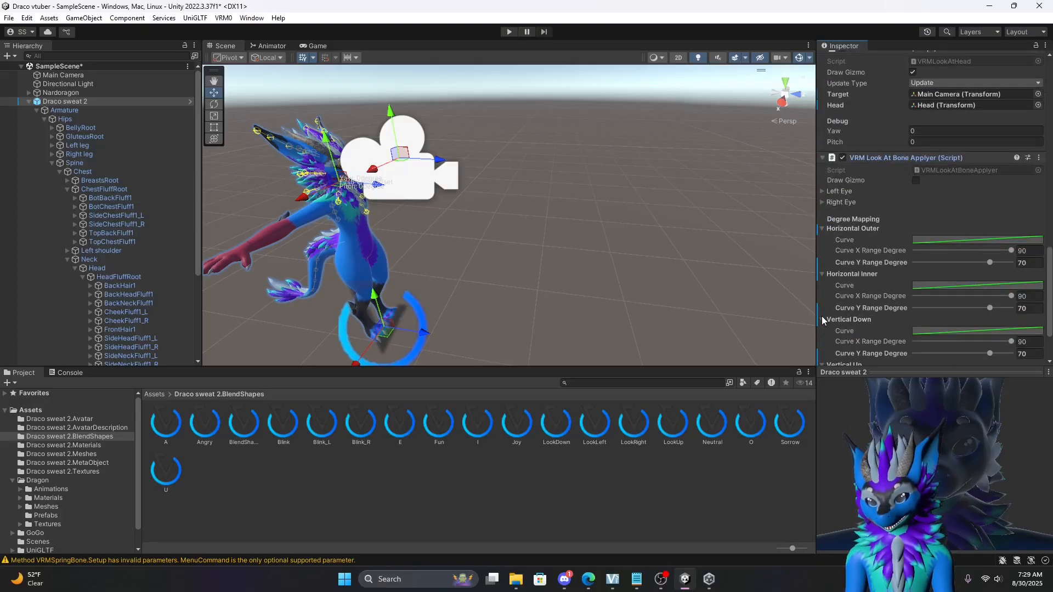
scroll(828, 296, "down", 2)
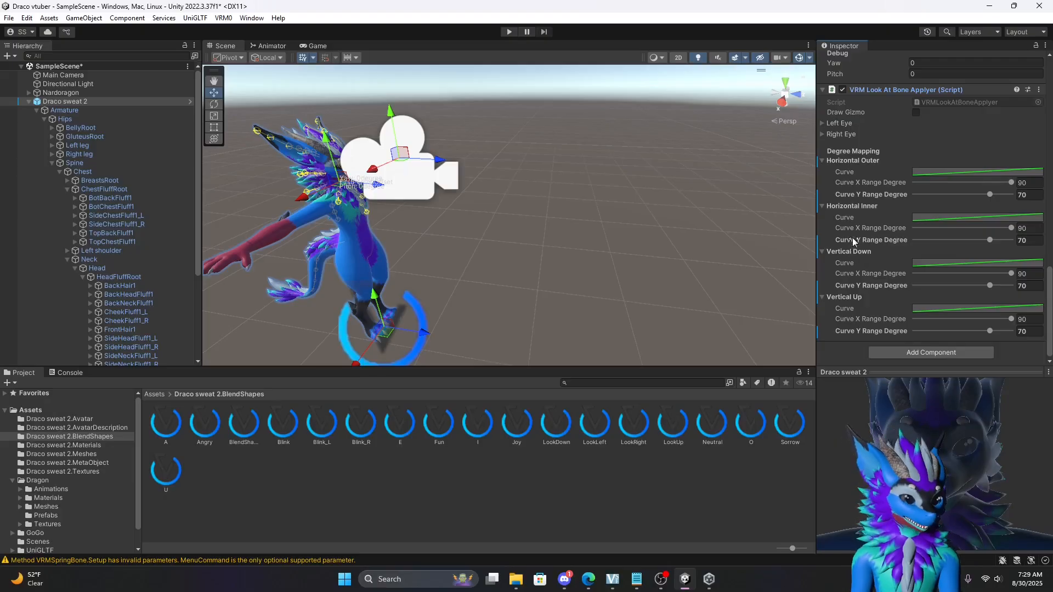
Collapse the Horizontal Outer, Horizontal Inner, Vertical Down and Vertical Up groups of the VRM Look At Bone Applyer.
left_click(822, 164)
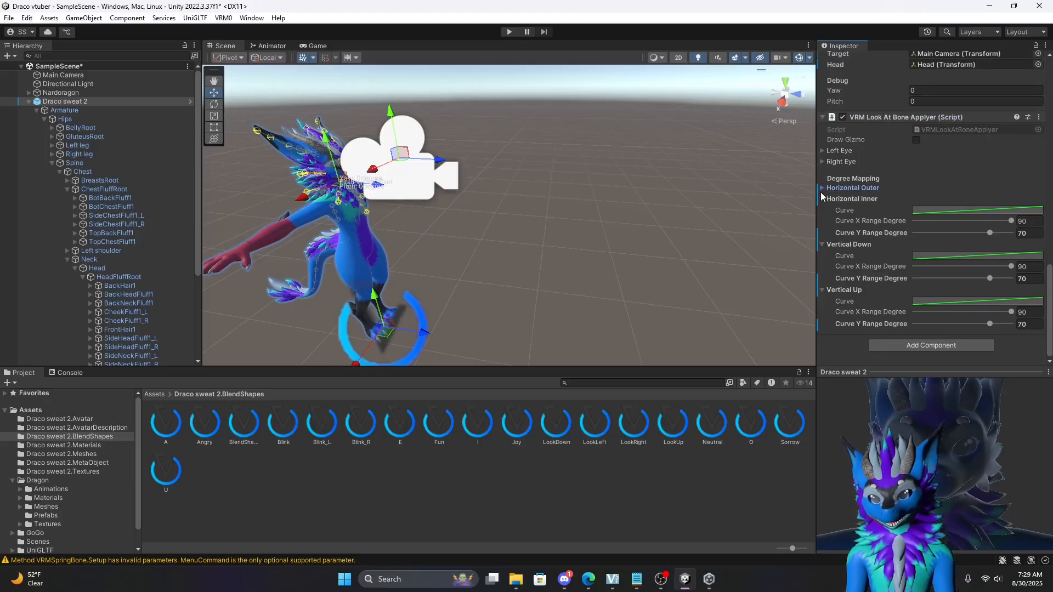
left_click(823, 200)
left_click(824, 245)
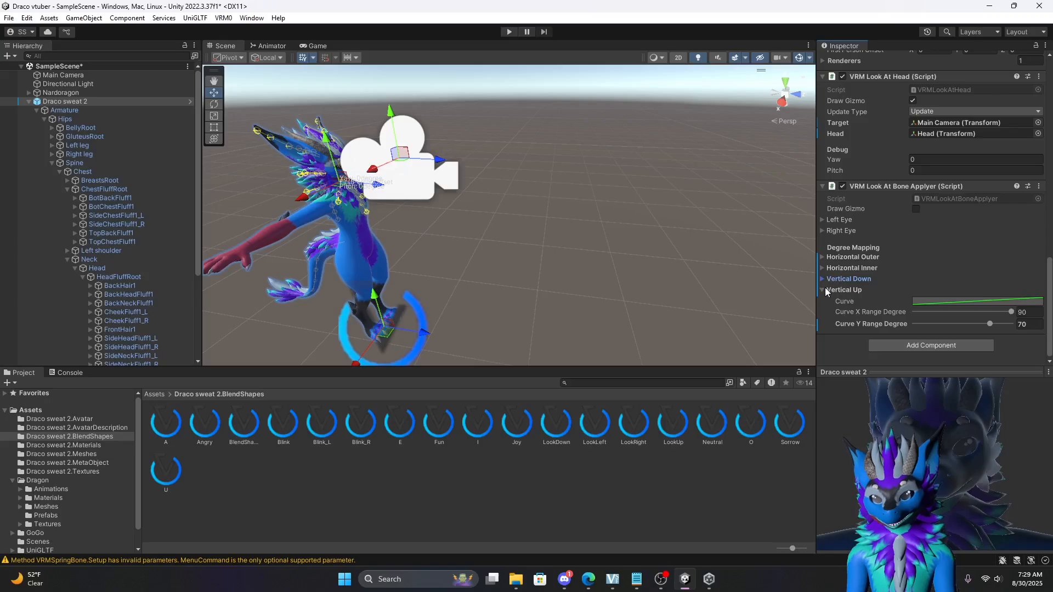
left_click(822, 290)
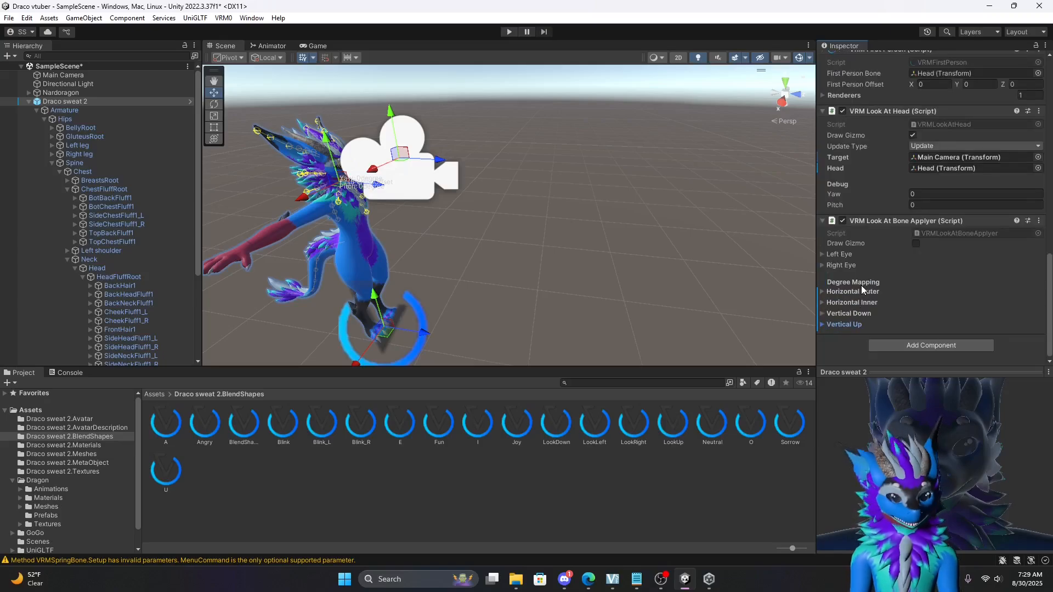
Expand all four degree mapping groups of the VRM Look At Bone Applyer, from Vertical Up to Horizontal Outer.
left_click(823, 324)
left_click(823, 313)
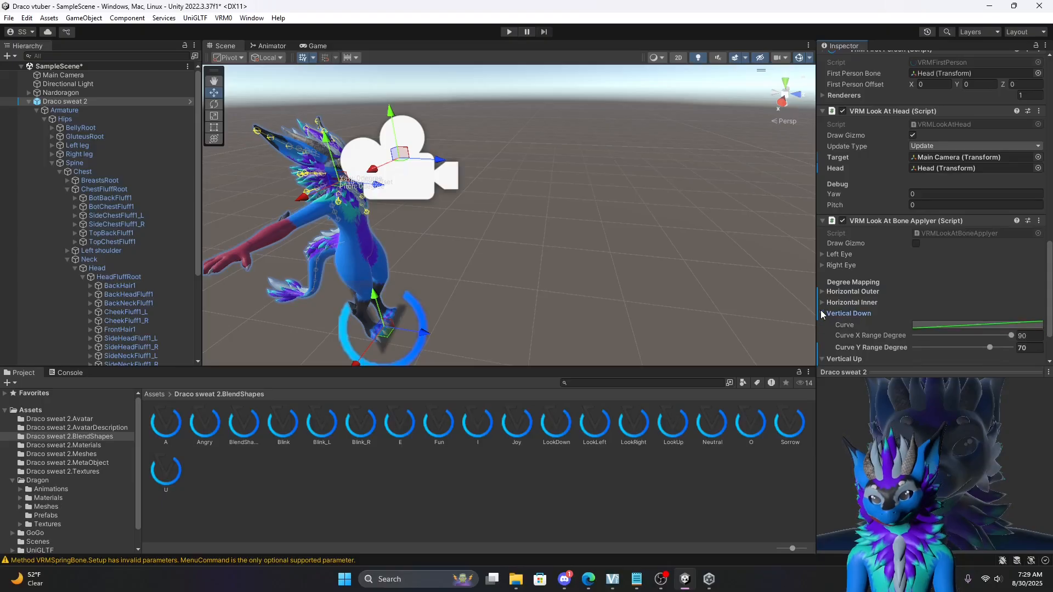
left_click(822, 302)
left_click(821, 292)
scroll(874, 284, "down", 3)
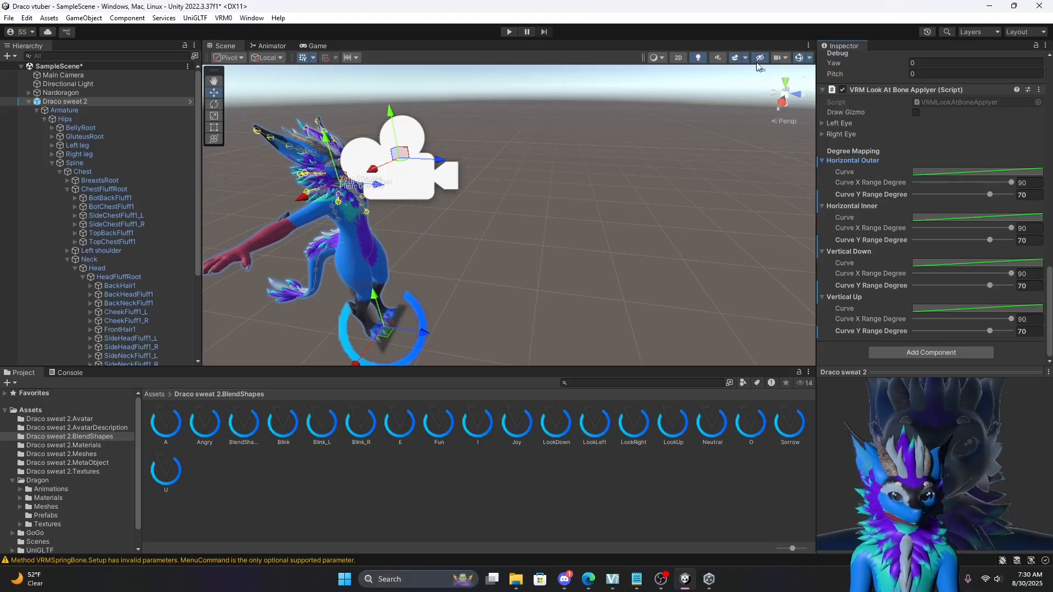
Hide the gizmos in the Scene view and inspect the avatar's face and upper body from the front.
left_click(799, 57)
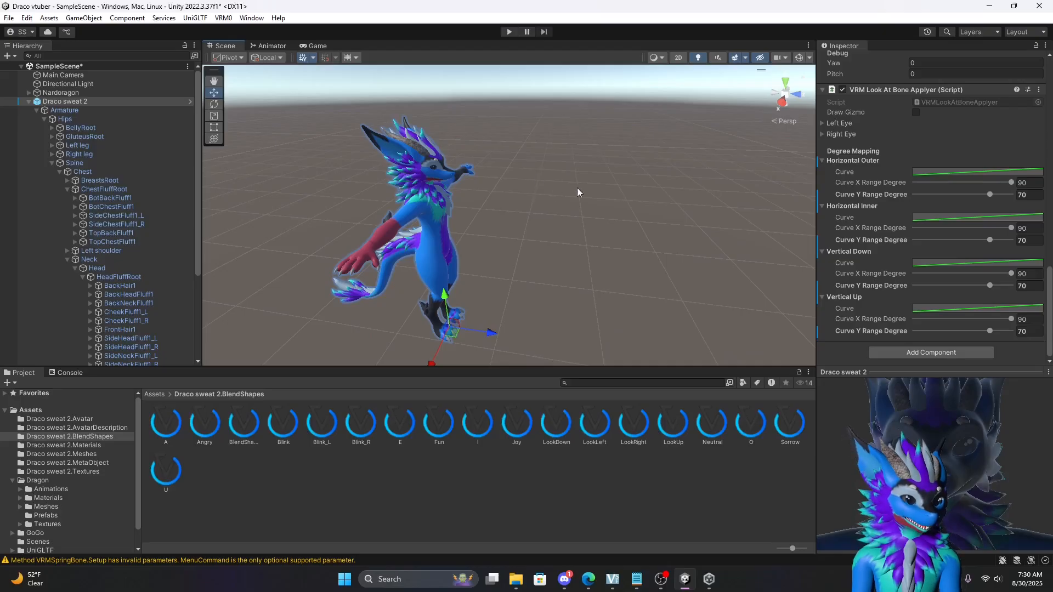
left_click_drag(577, 190, 501, 195, "alt")
middle_click_drag(784, 237, 590, 209)
scroll(590, 210, "up", 4)
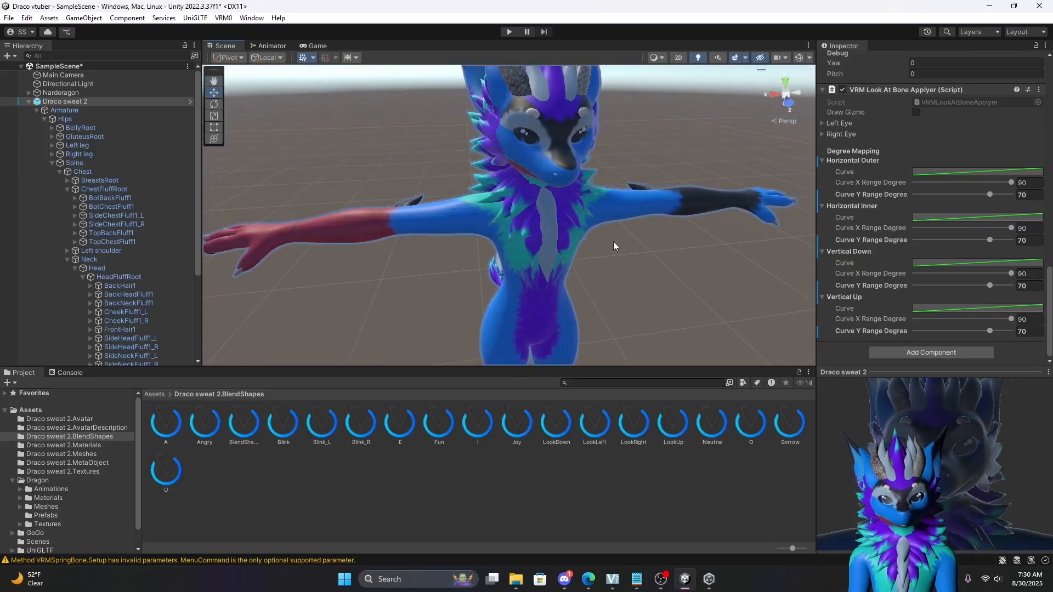
right_click_drag(614, 245, 595, 211)
middle_click_drag(624, 258, 675, 256)
scroll(596, 244, "down", 1)
Turn the Scene view gizmos back on and frame the avatar's head and torso from the front.
left_click(799, 58)
scroll(622, 248, "down", 4)
scroll(622, 248, "up", 5)
scroll(615, 246, "down", 3)
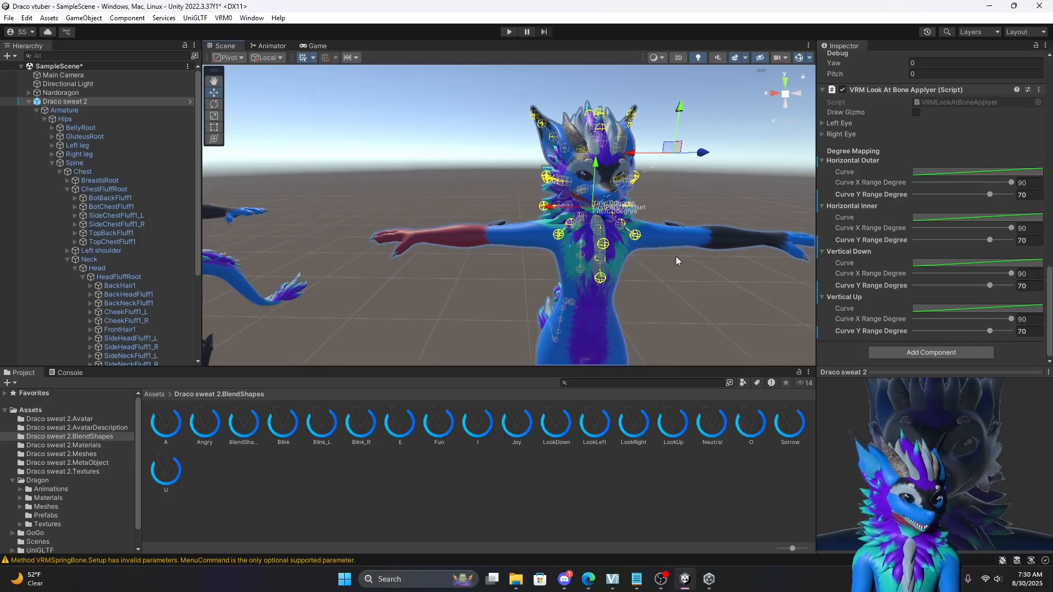
scroll(676, 256, "down", 2)
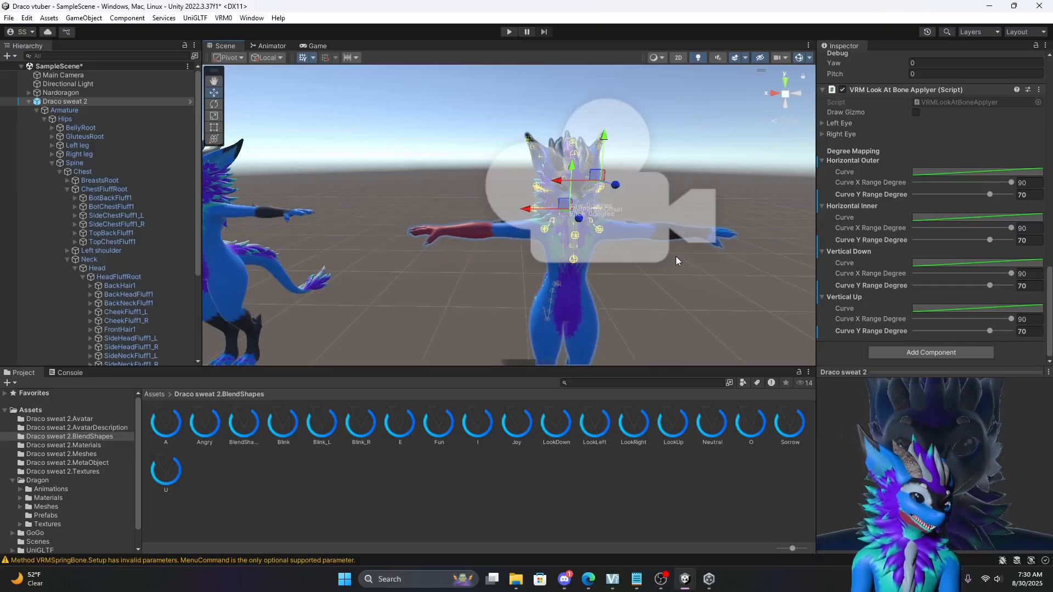
scroll(746, 135, "up", 2)
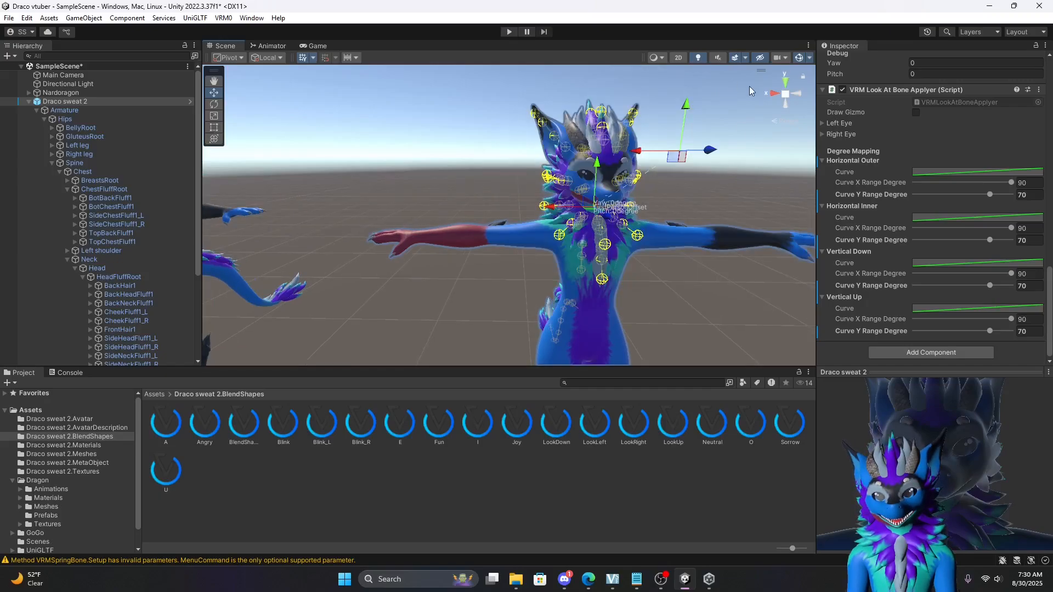
Start Play mode and return to the Scene view with a close front view of the avatar's face.
left_click(509, 32)
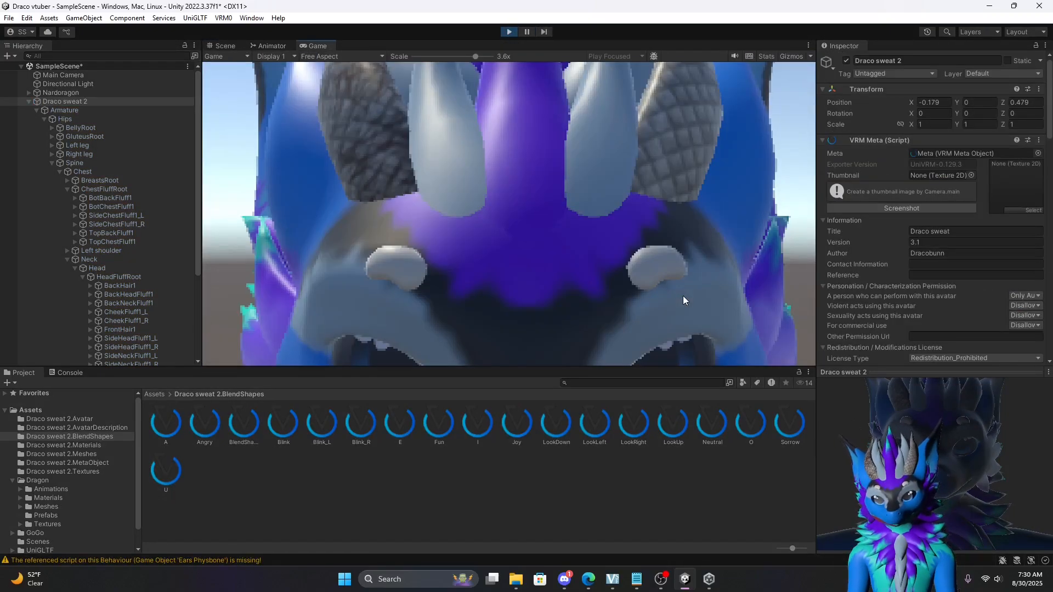
left_click(225, 45)
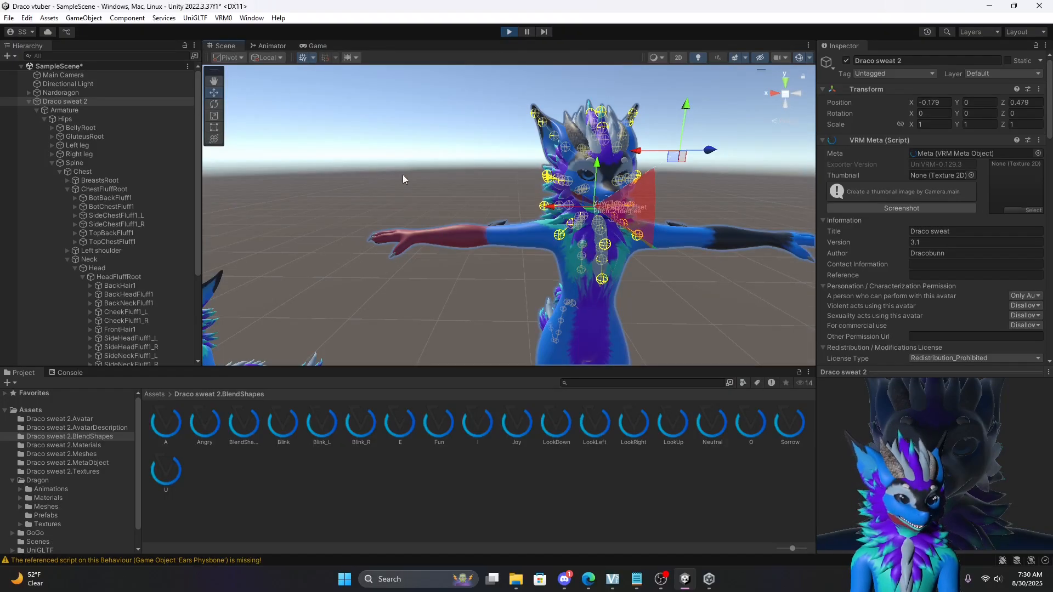
scroll(583, 236, "up", 4)
middle_click_drag(583, 235, 568, 283)
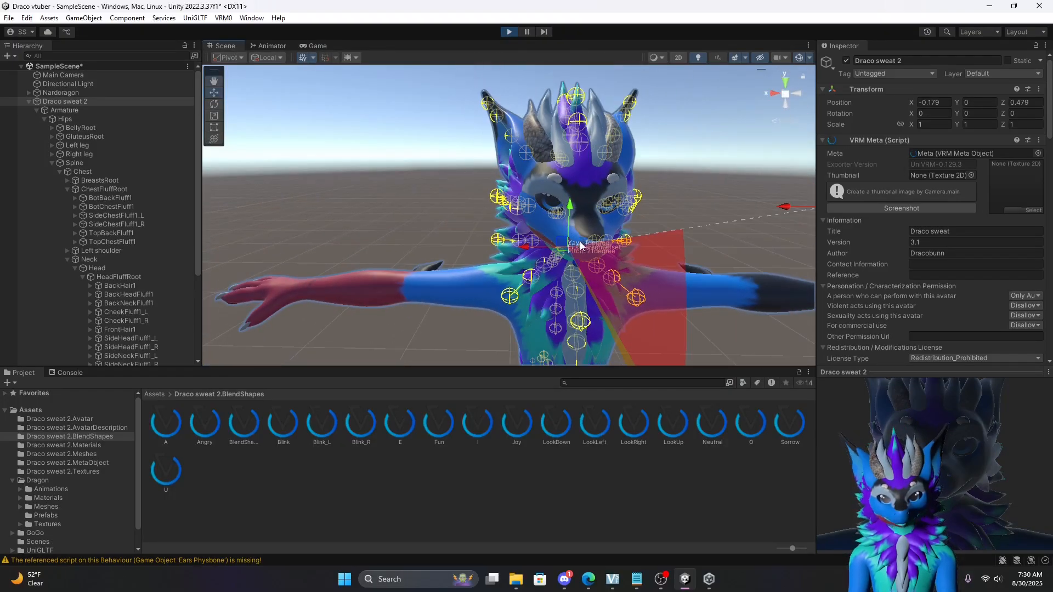
Examine the avatar and its look-at gizmo from an angled view, alongside the VRM Look At Bone Applyer's degree mapping.
right_click_drag(524, 295, 642, 286)
middle_click_drag(526, 321, 587, 291)
scroll(599, 287, "down", 3)
scroll(586, 291, "up", 1)
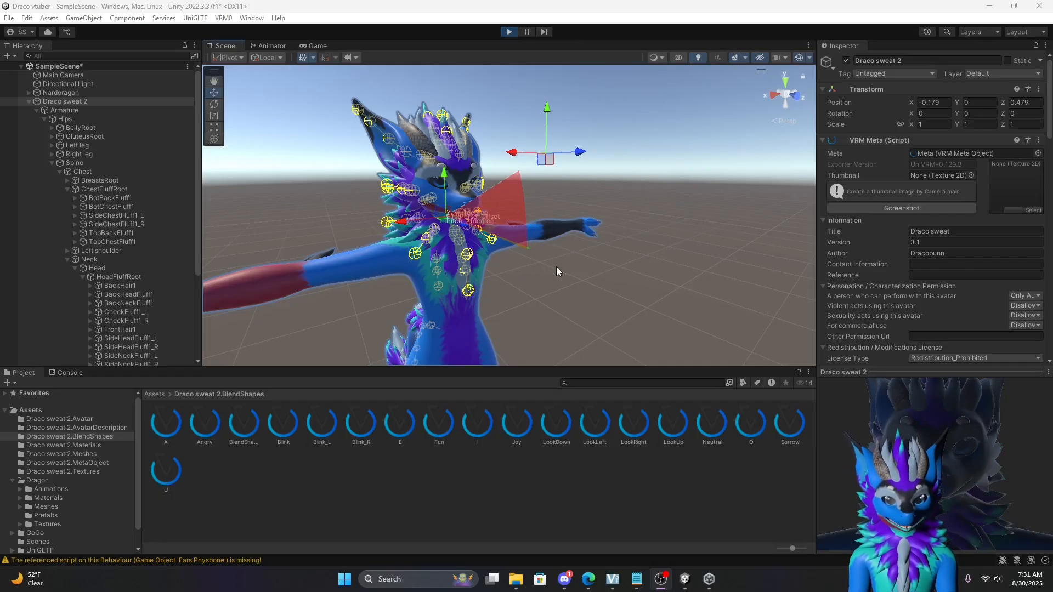
middle_click_drag(568, 267, 594, 265)
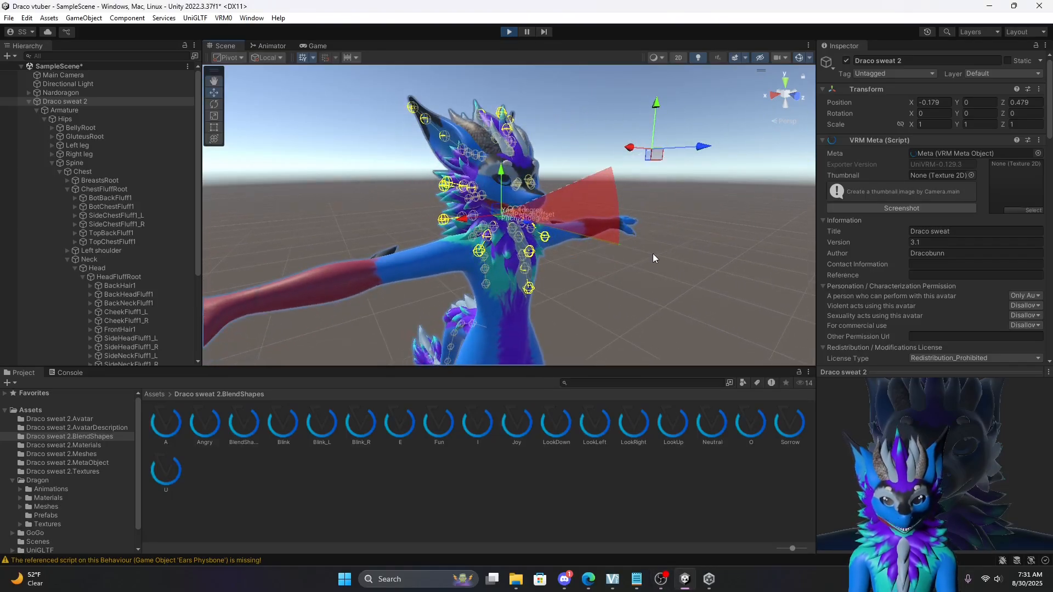
scroll(652, 254, "up", 3)
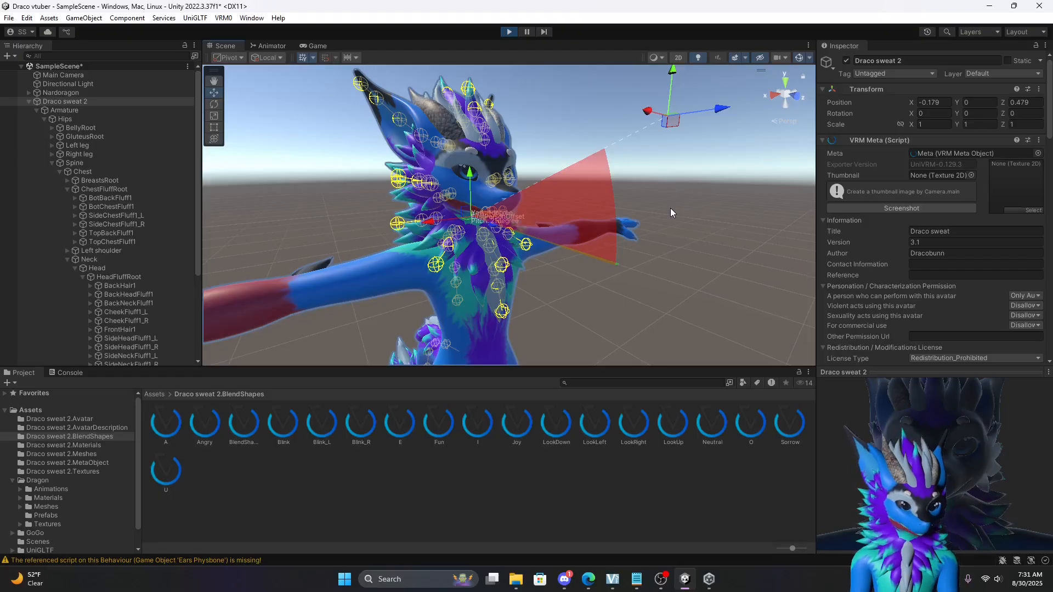
scroll(906, 275, "down", 3)
scroll(905, 276, "down", 15)
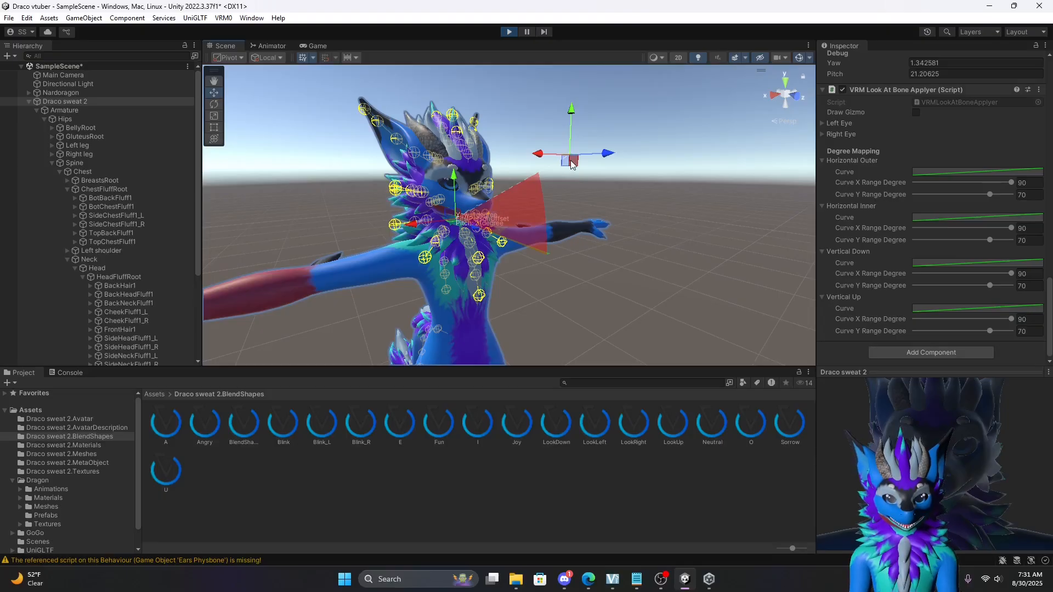
Try moving the look-at target down and across the avatar's face to test the eye tracking, and undo both moves.
left_click_drag(569, 160, 564, 217)
right_click_drag(602, 240, 620, 262)
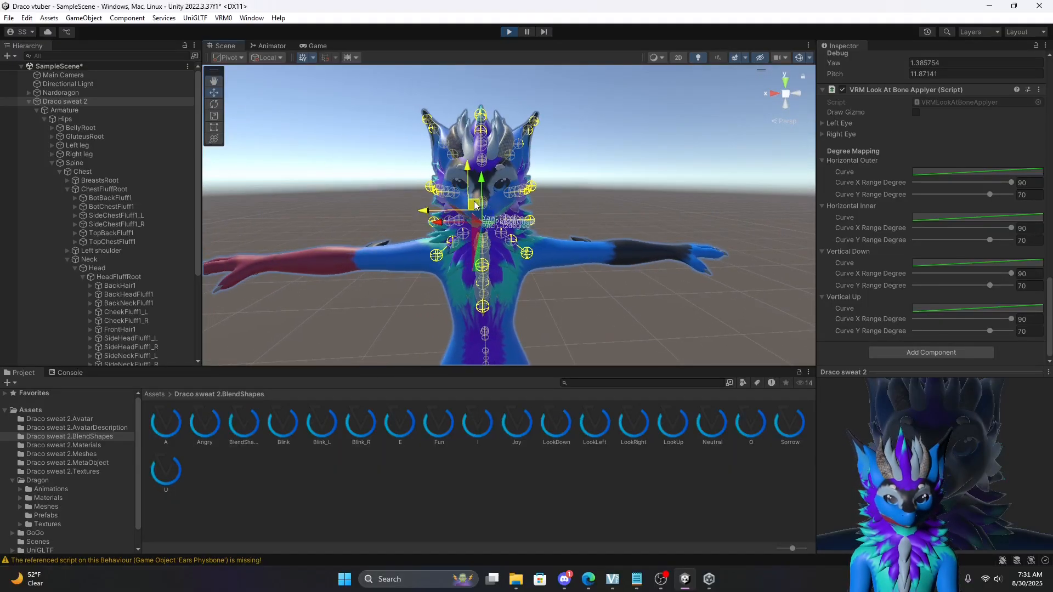
left_click_drag(475, 204, 647, 197)
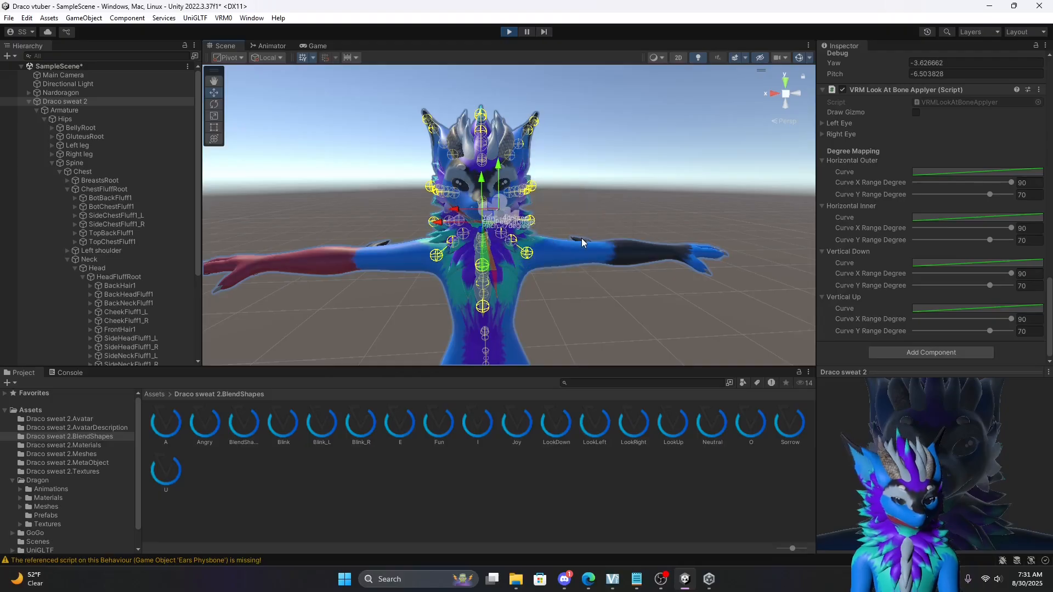
key("ctrl+z")
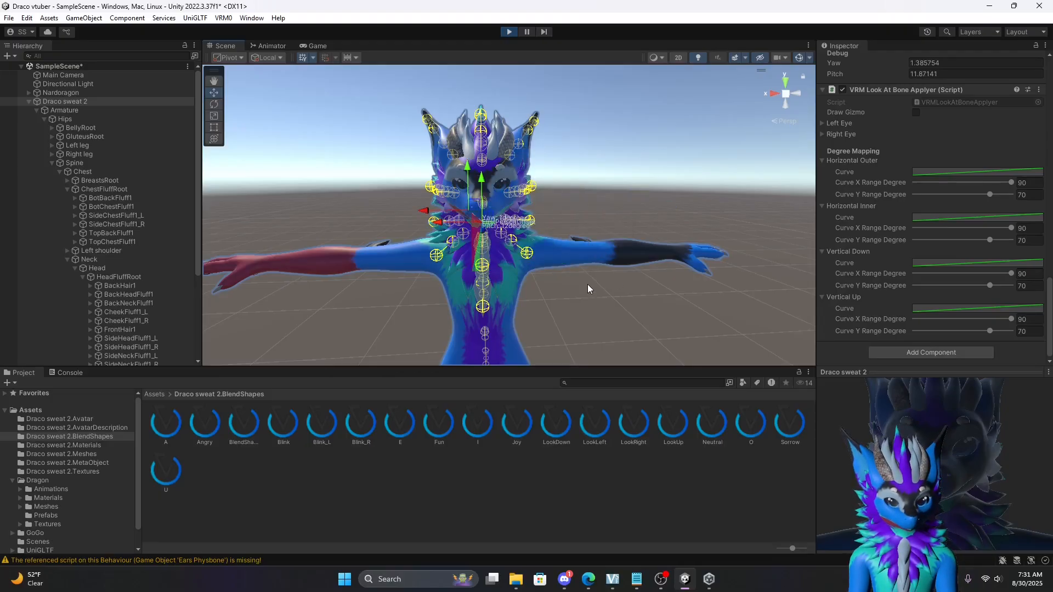
middle_click_drag(587, 284, 547, 276)
key("ctrl+z")
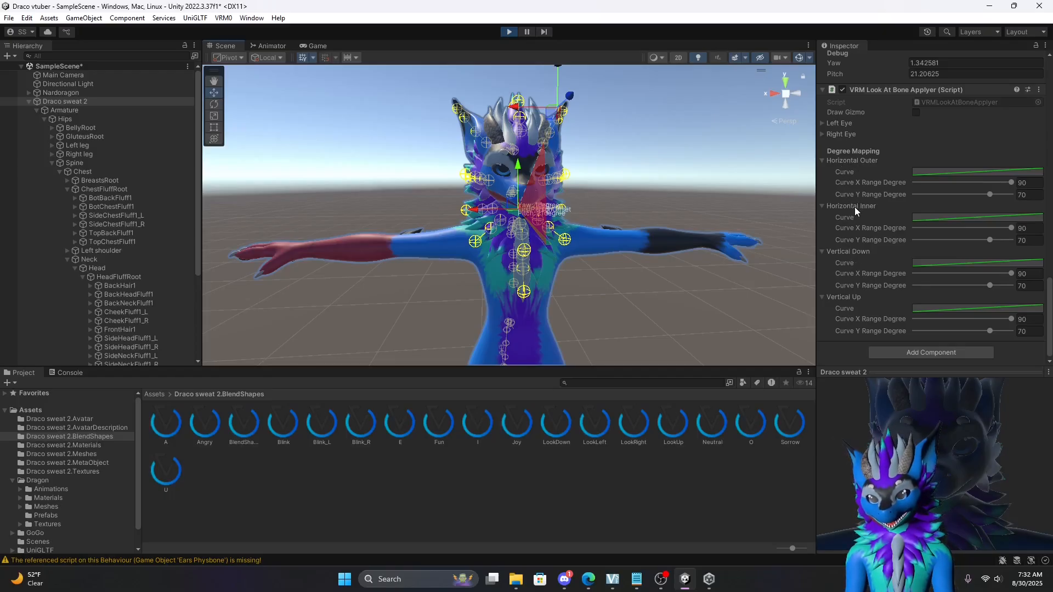
Set Horizontal Inner's Curve Y Range Degree to 0 and Curve X Range Degree to 20, testing the eyes with temporary target moves.
right_click_drag(514, 253, 645, 268)
middle_click_drag(636, 266, 659, 262)
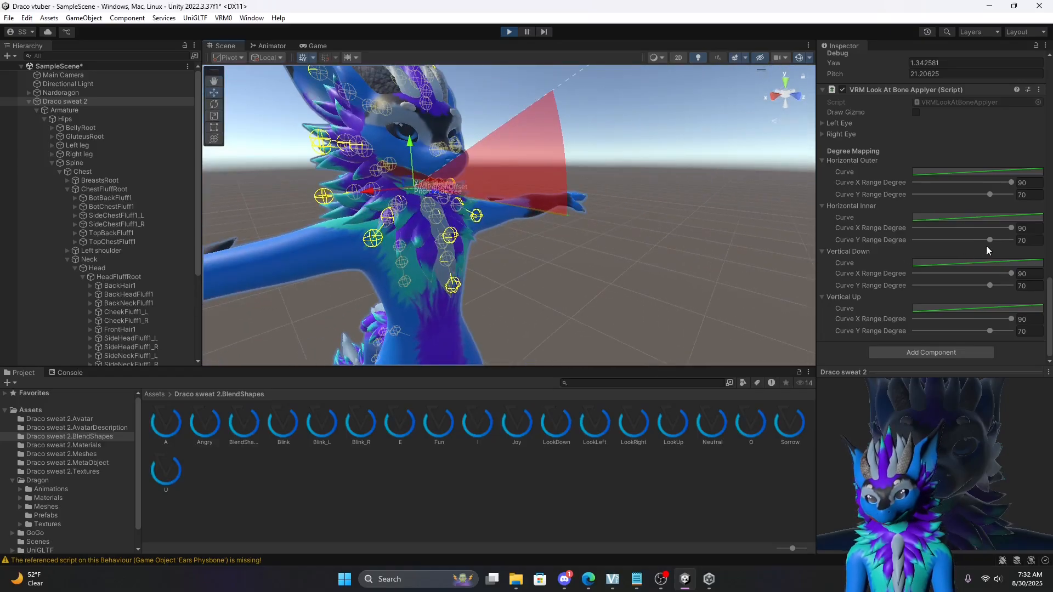
left_click_drag(989, 241, 907, 252)
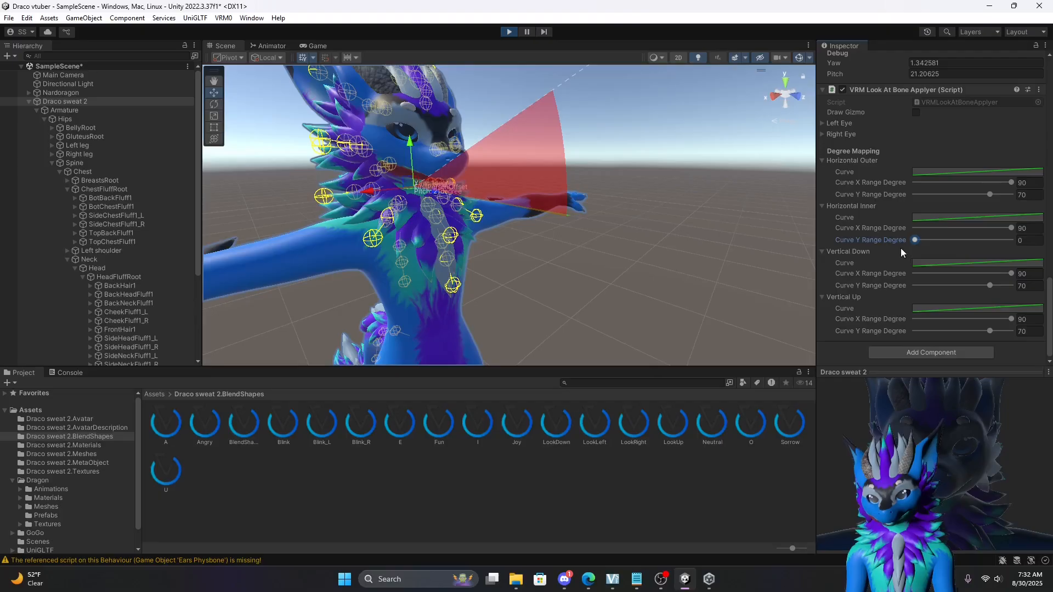
scroll(640, 238, "down", 3)
left_click_drag(560, 147, 568, 185)
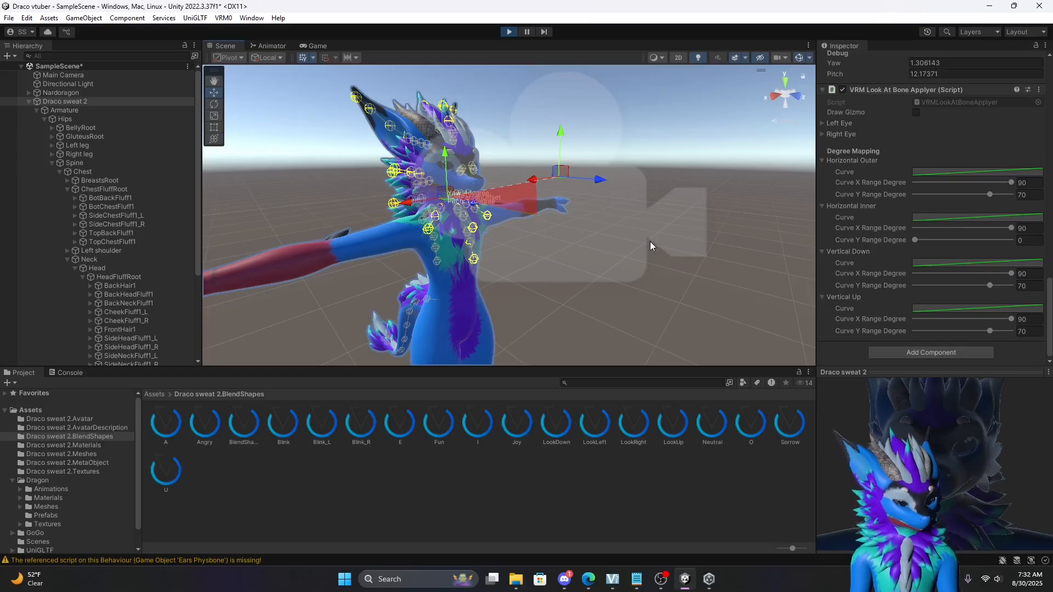
left_click_drag(1009, 226, 861, 233)
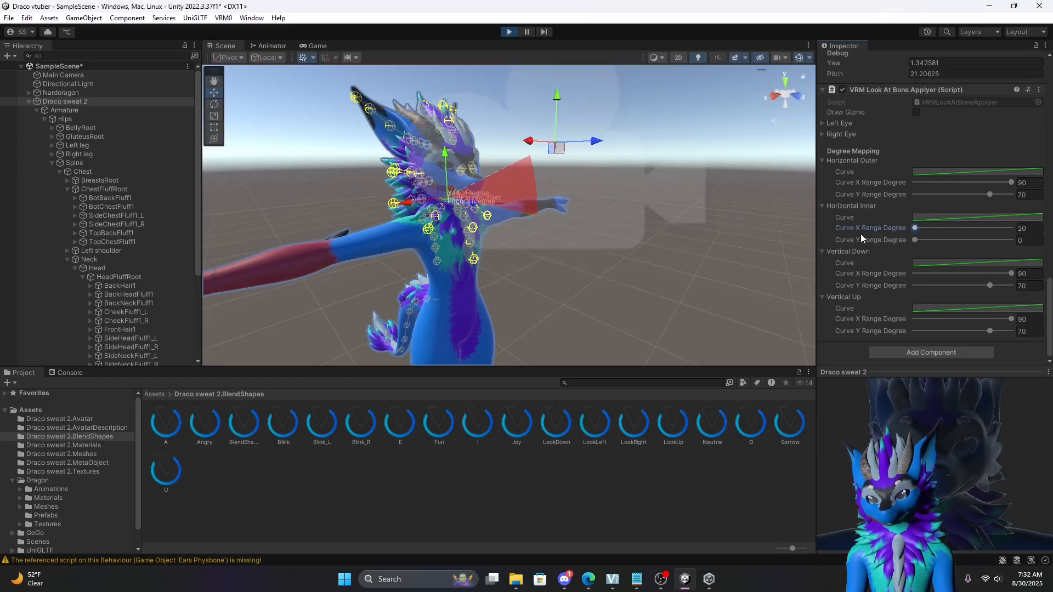
left_click_drag(565, 158, 612, 175)
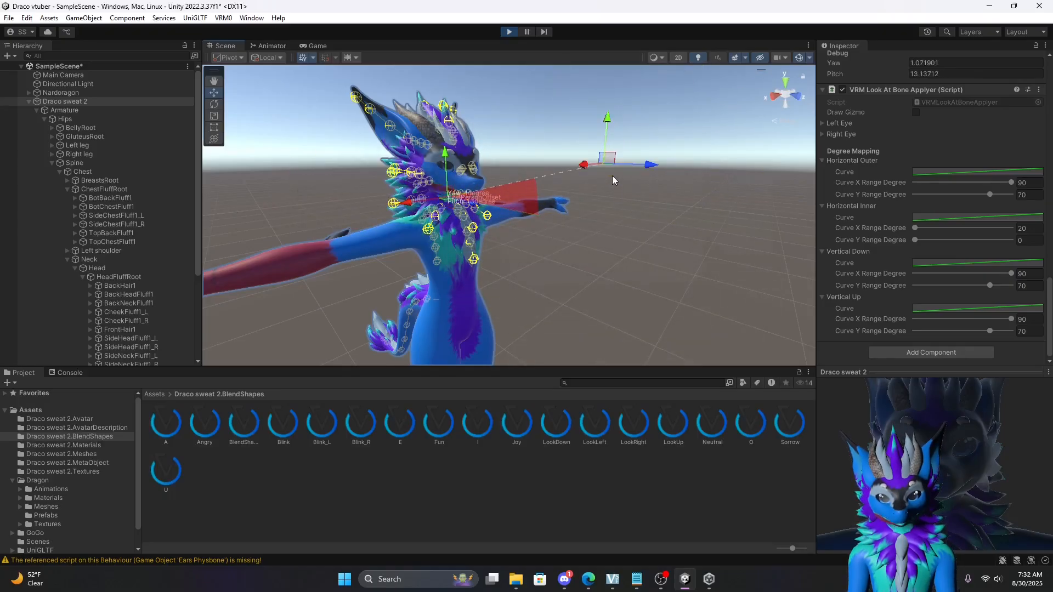
key("ctrl+z")
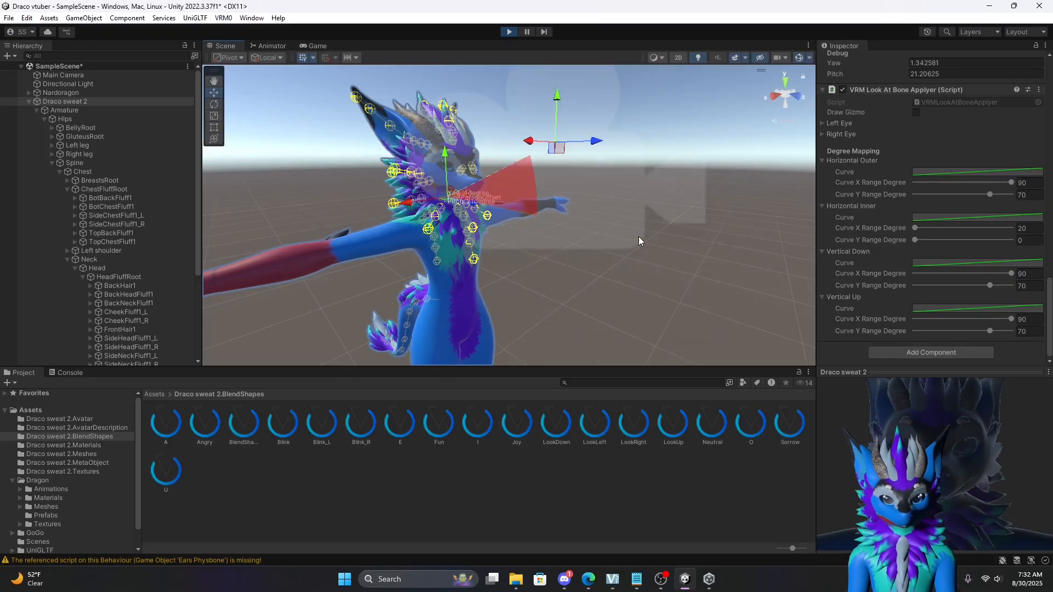
Set Curve X Range Degree to 20 and Curve Y Range Degree to 0 for Vertical Up and Vertical Down, and test the eyes.
right_click_drag(638, 237, 586, 243)
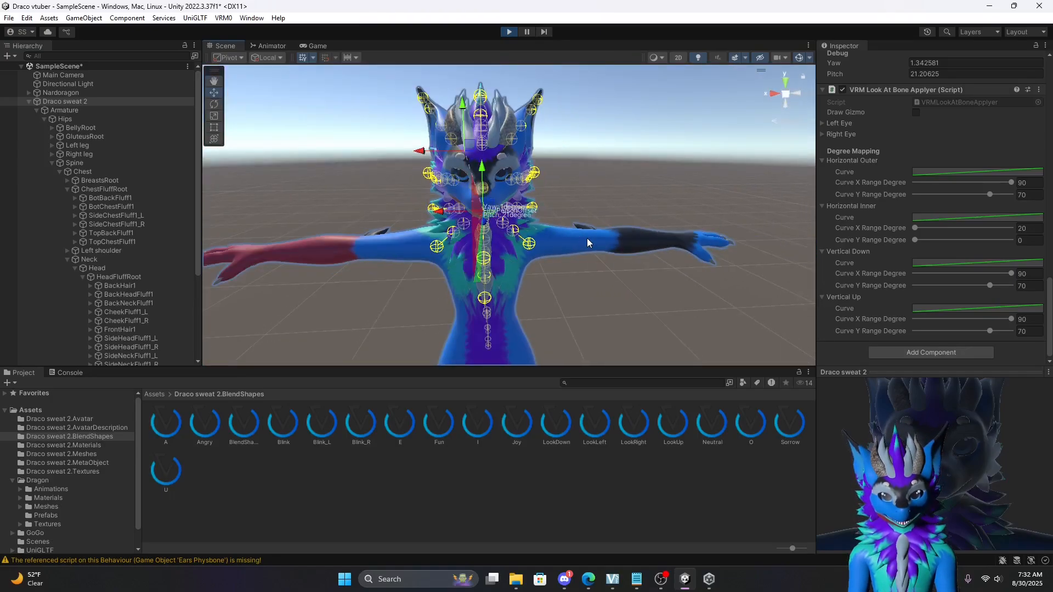
middle_click_drag(587, 238, 596, 240)
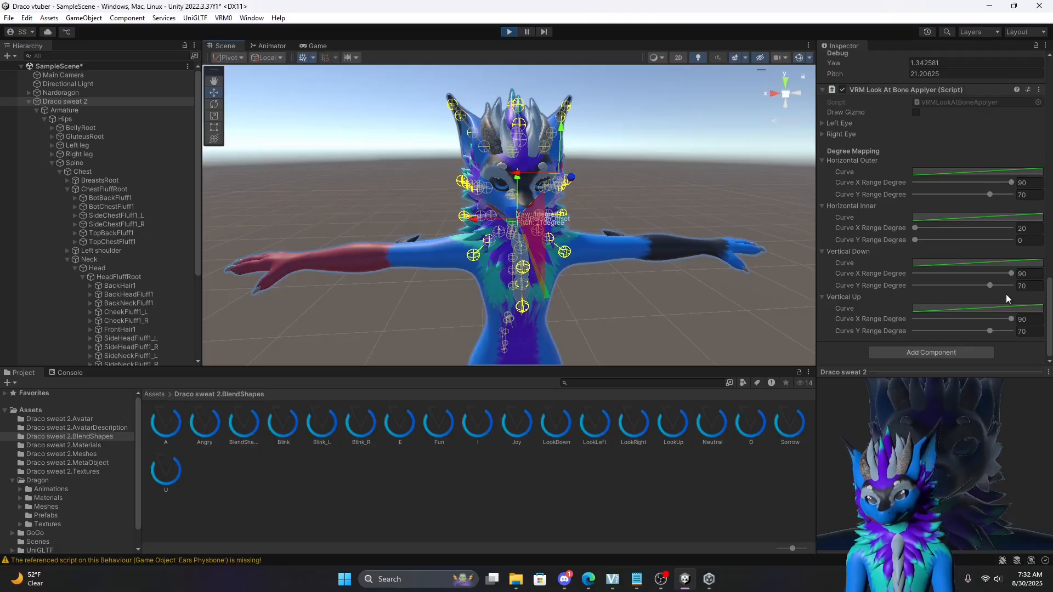
left_click_drag(1011, 318, 915, 319)
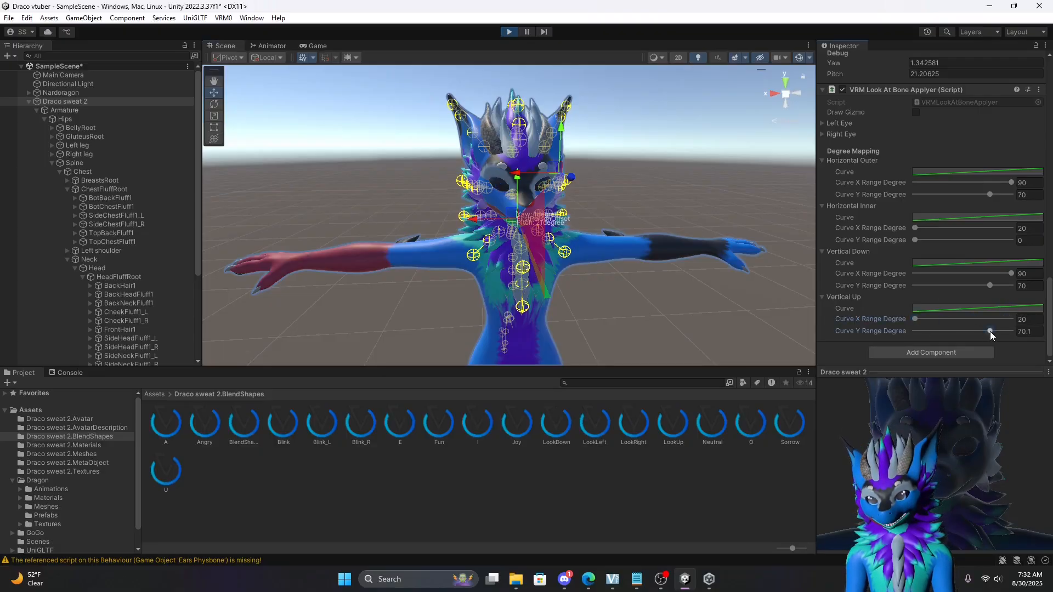
left_click_drag(990, 331, 915, 331)
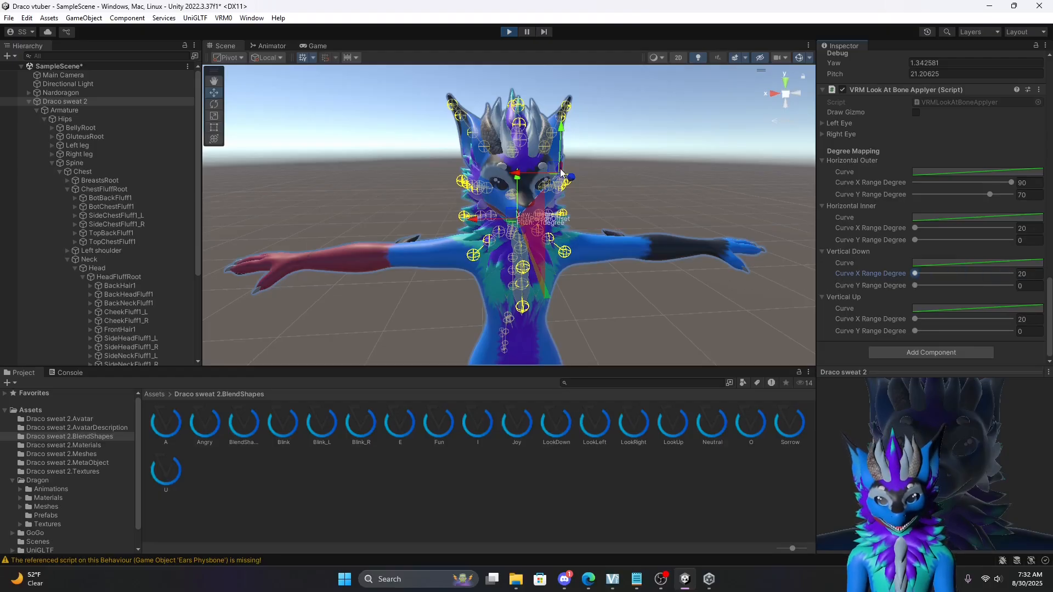
left_click_drag(552, 171, 554, 220)
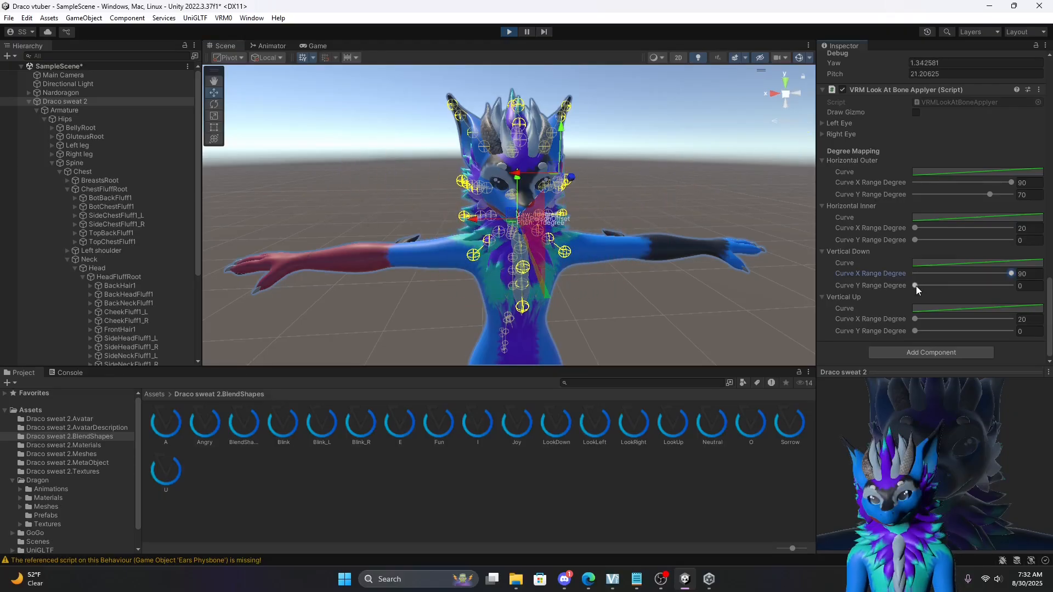
Set both Vertical Down curve range degrees to 80 and test the eyes with a look-at target move, undoing that move.
left_click_drag(915, 285, 981, 285)
left_click(1027, 286)
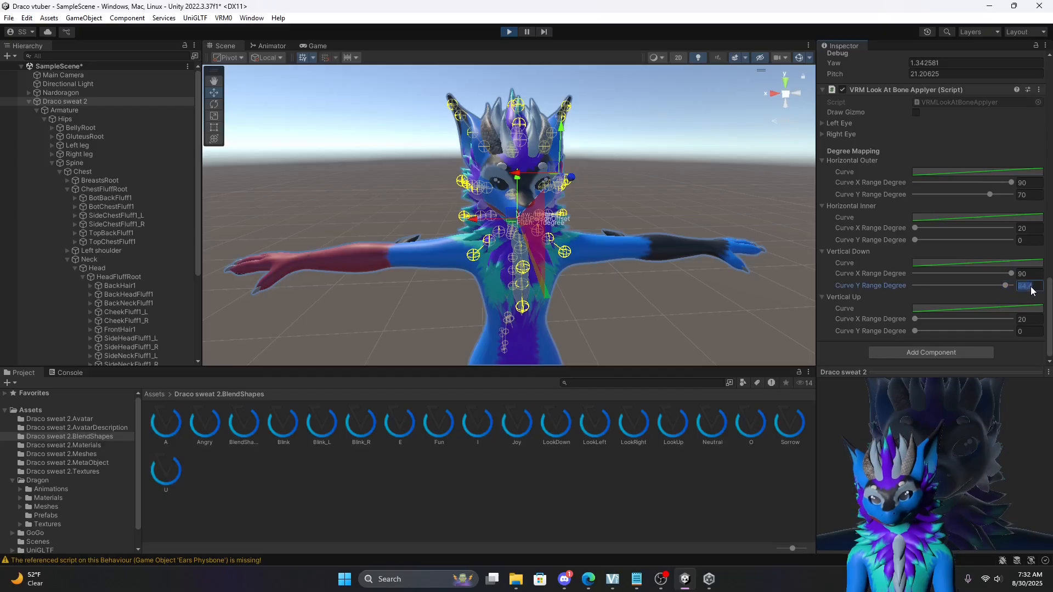
type("88")
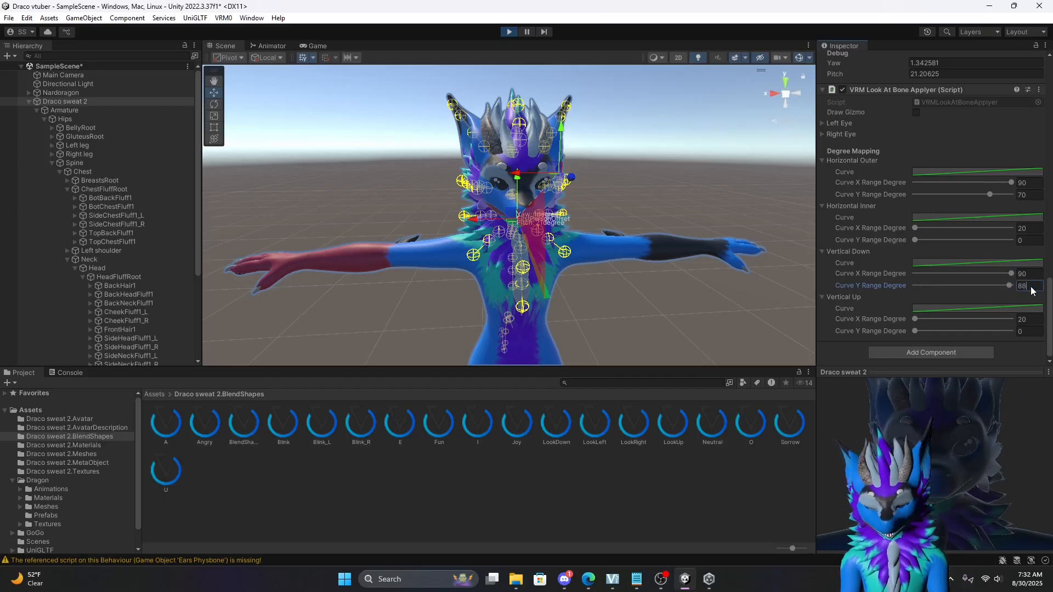
key("BackSpace")
type("0")
left_click(1025, 274)
type("80")
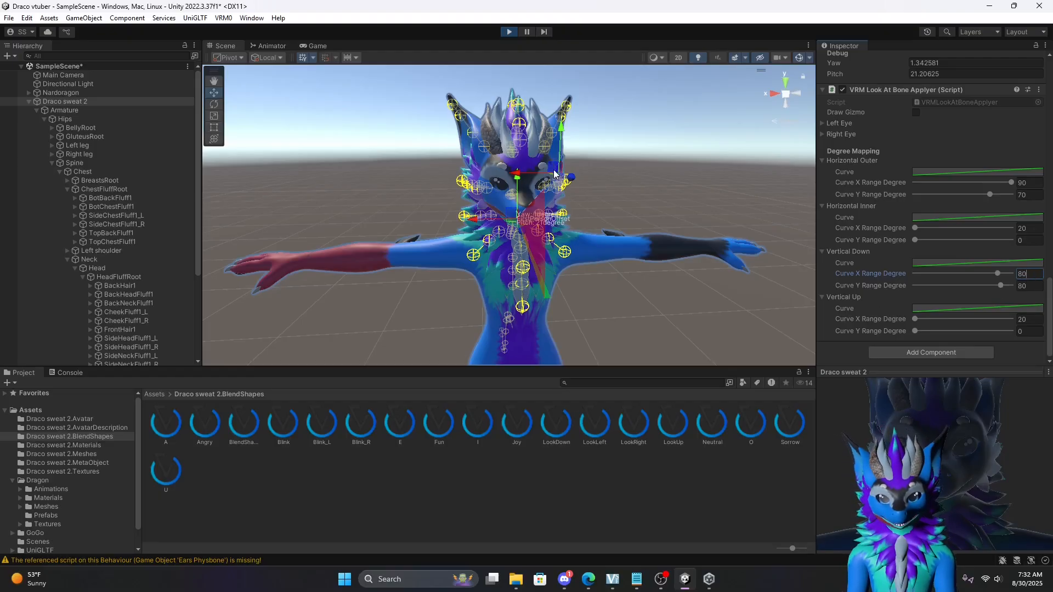
left_click_drag(553, 169, 636, 203)
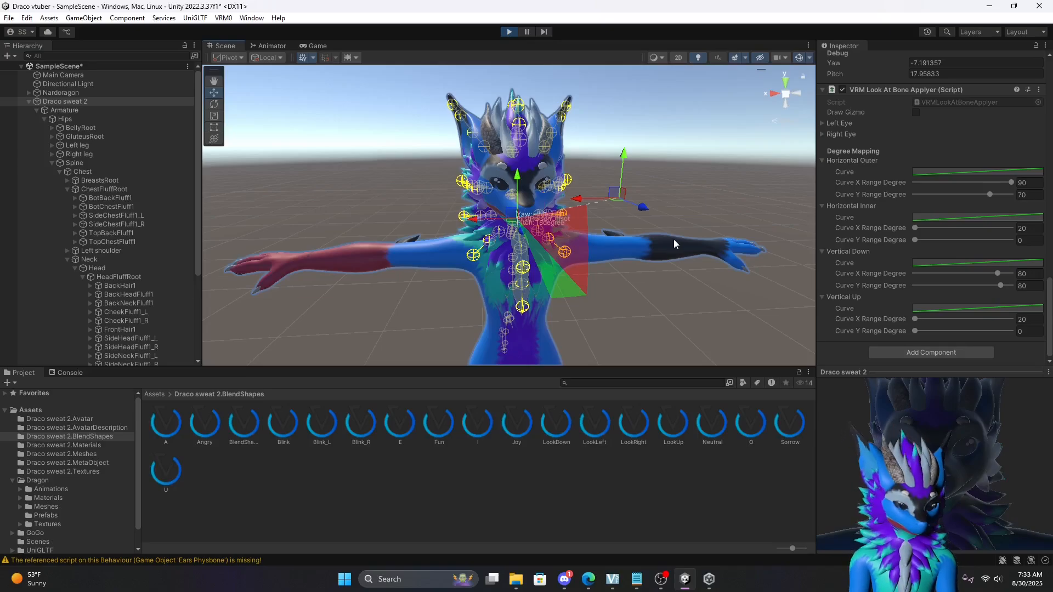
key("ctrl+z")
Set Vertical Up's Curve X Range Degree and Curve Y Range Degree to 80.
left_click(1029, 320)
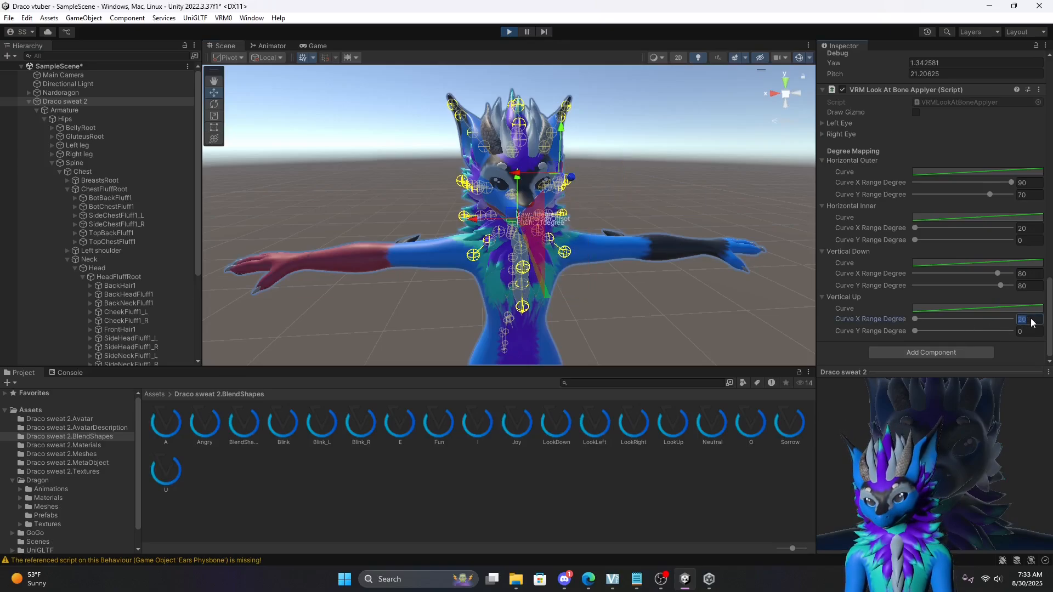
type("80")
left_click(1033, 333)
type("80")
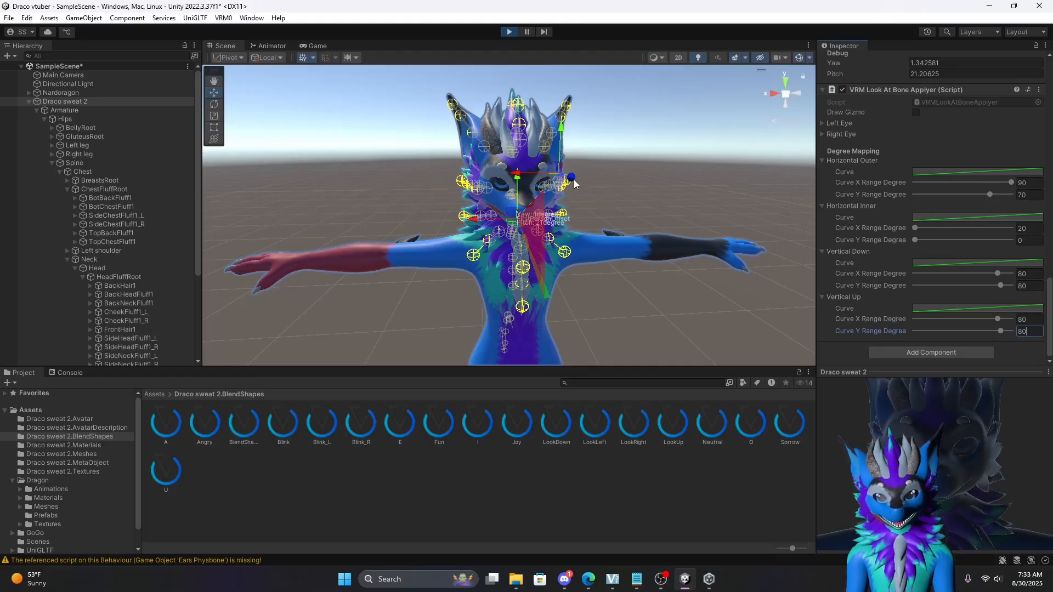
Lower the look-at target in front of the avatar and inspect the eyes up close from an angled front view.
left_click_drag(563, 130, 571, 262)
right_click_drag(610, 302, 641, 318)
middle_click_drag(641, 318, 673, 314)
scroll(683, 309, "down", 2)
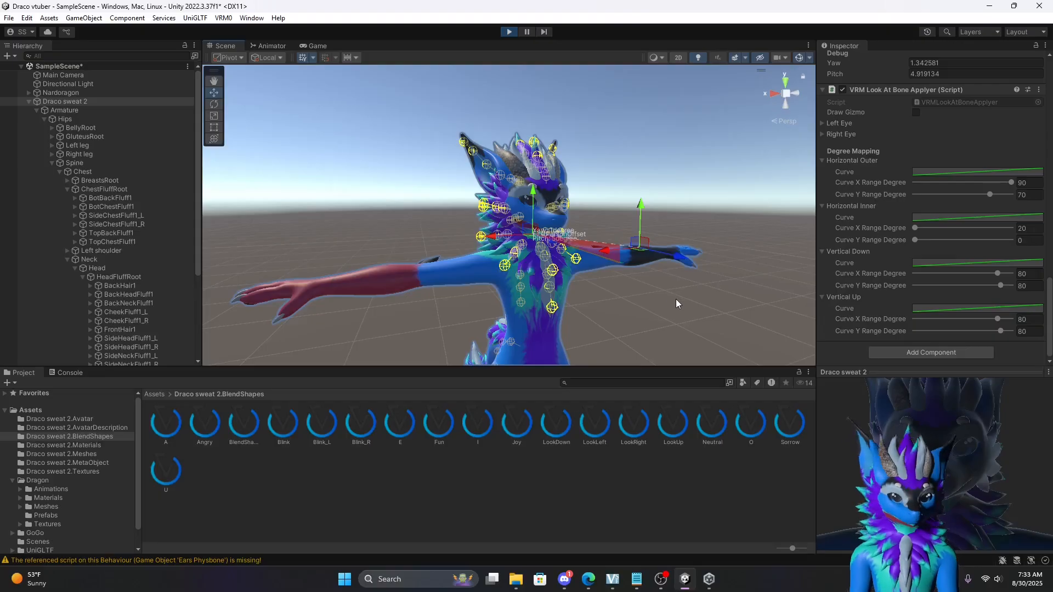
scroll(676, 298, "up", 3)
scroll(675, 298, "down", 4)
scroll(628, 270, "up", 4)
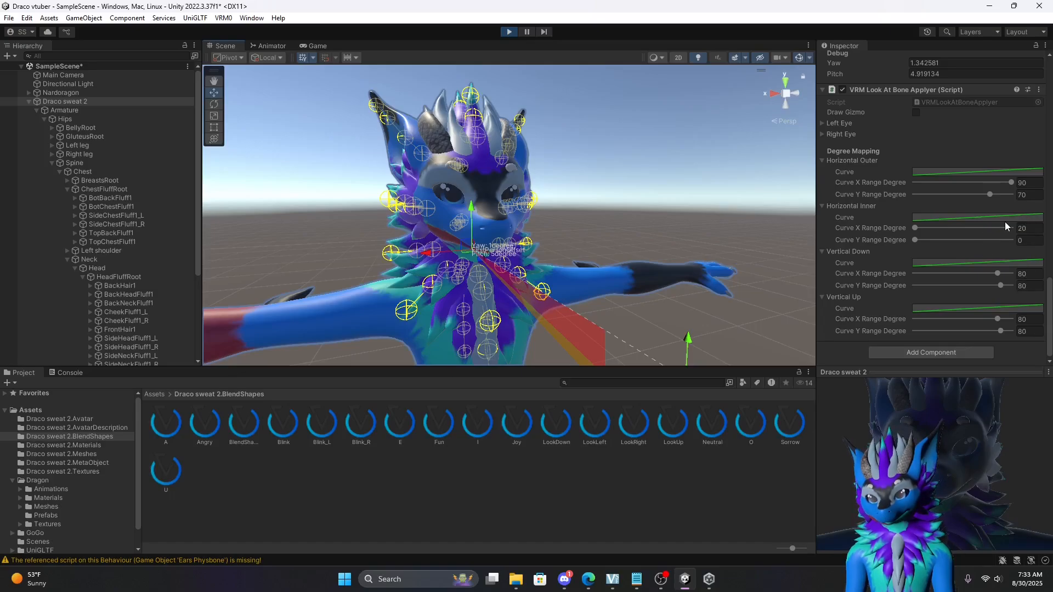
Set Horizontal Inner's Curve X Range Degree to 90 and its Curve Y Range Degree to 70.
left_click(1023, 228)
type("90")
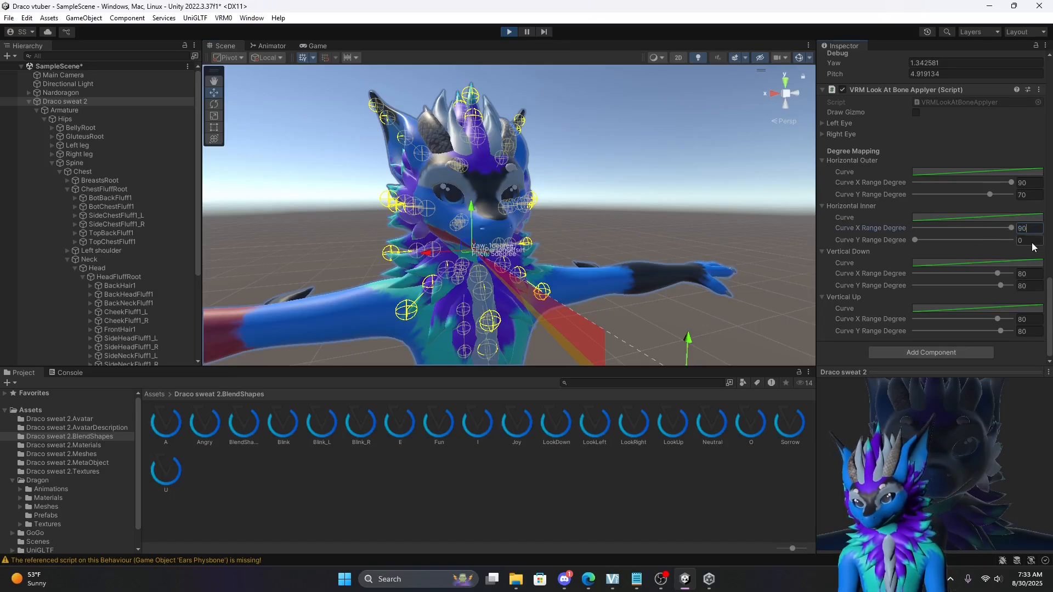
left_click(1032, 243)
type("70")
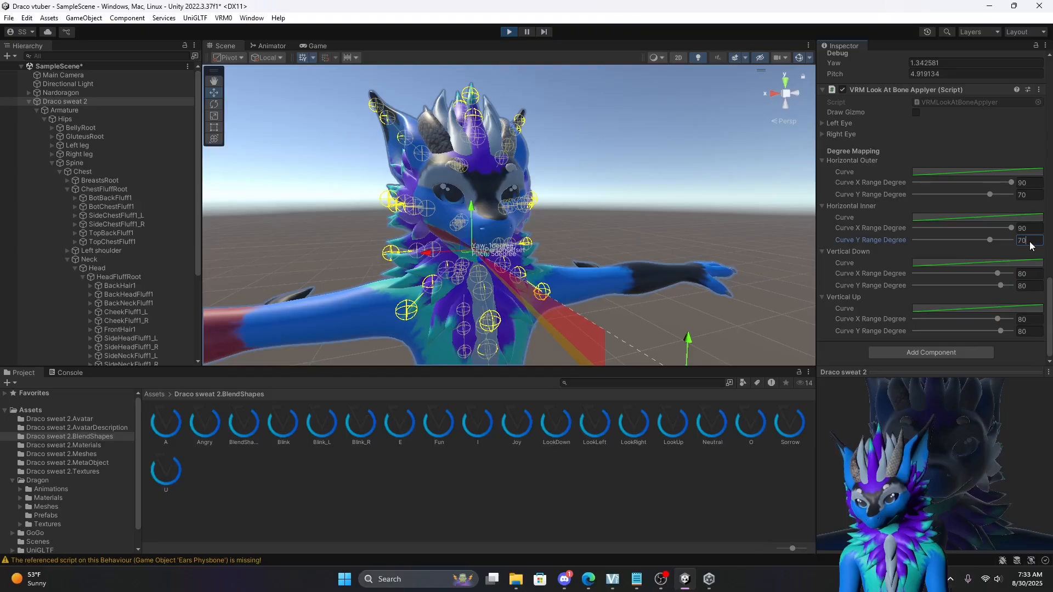
Set Curve X Range Degree to 90 and Curve Y Range Degree to 70 for both Vertical Down and Vertical Up.
left_click(1032, 274)
type("90")
left_click(1029, 319)
type("90")
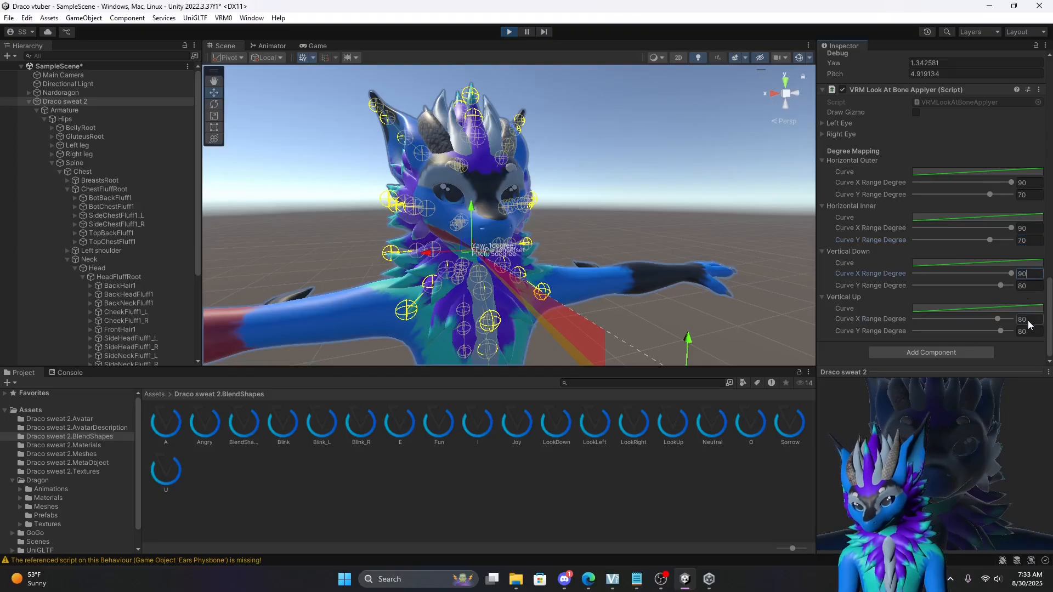
left_click(1026, 286)
type("70")
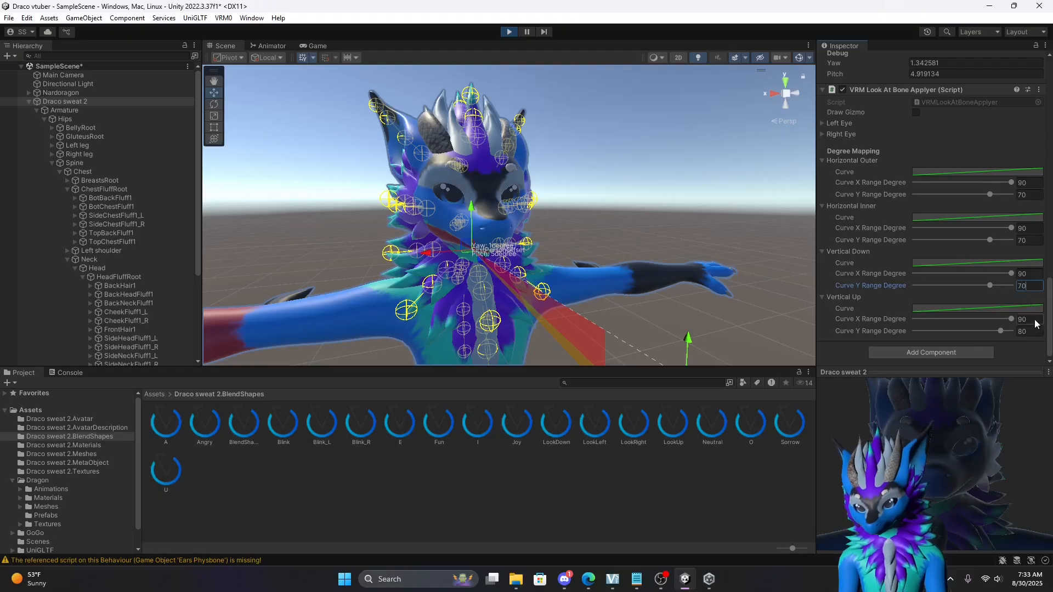
left_click(1029, 331)
type("70")
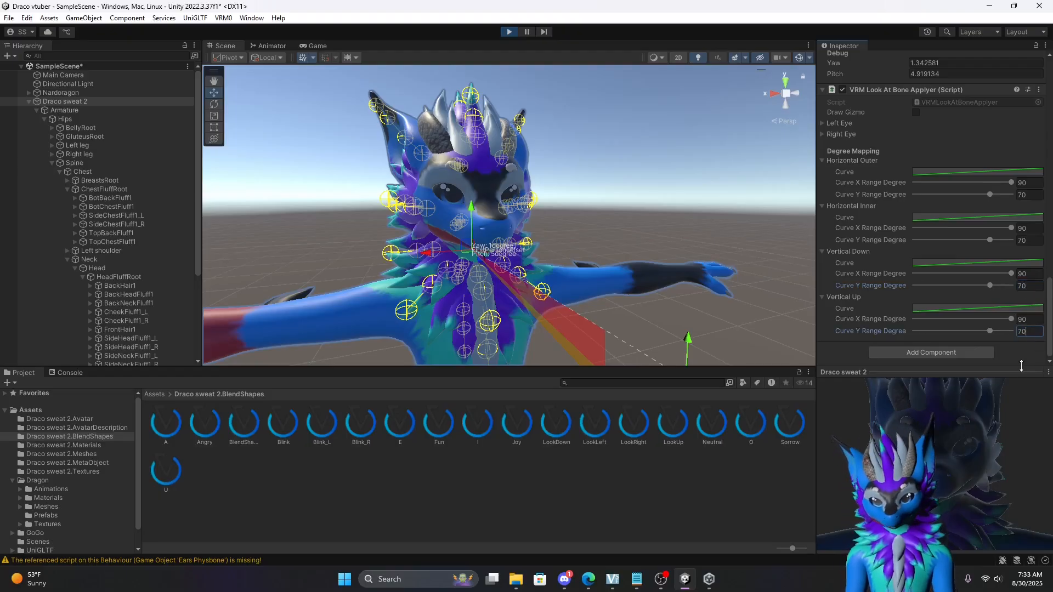
Copy the VRM Look At Bone Applyer component with its tuned degree mapping values and exit Play mode.
scroll(662, 316, "down", 3)
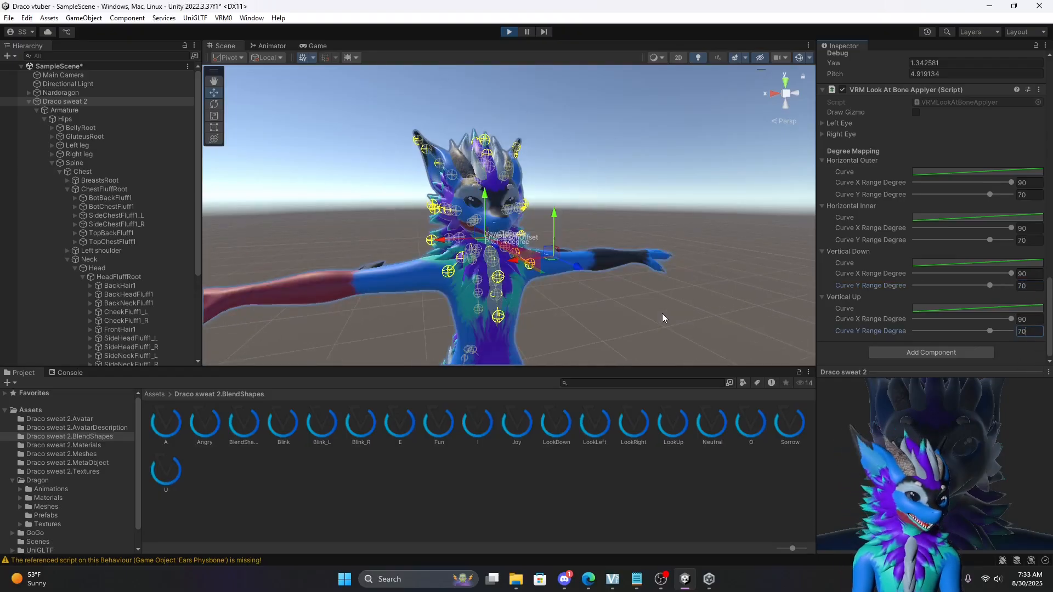
scroll(955, 271, "up", 4)
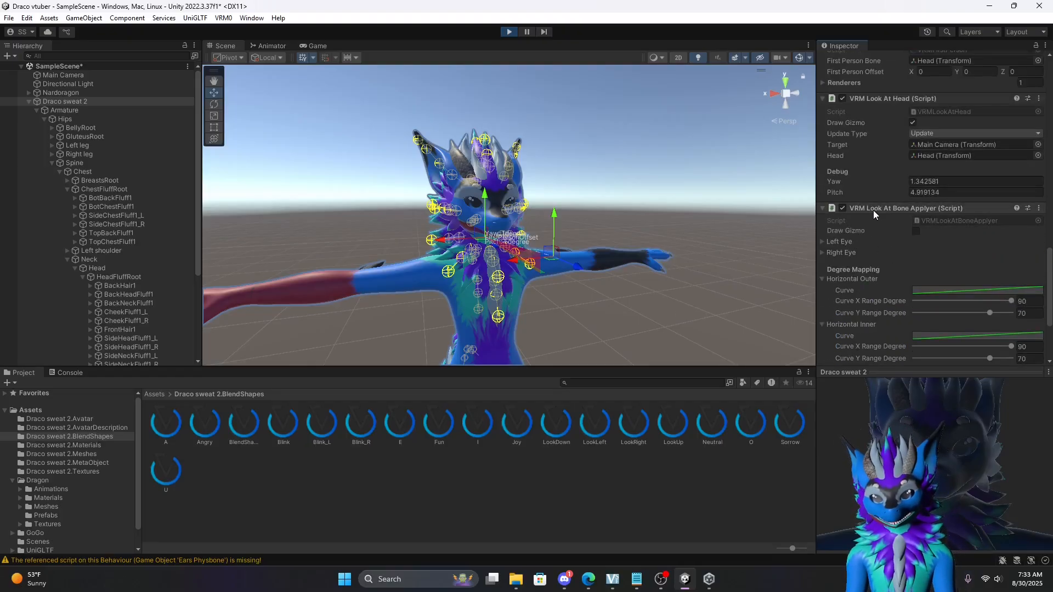
right_click(873, 209)
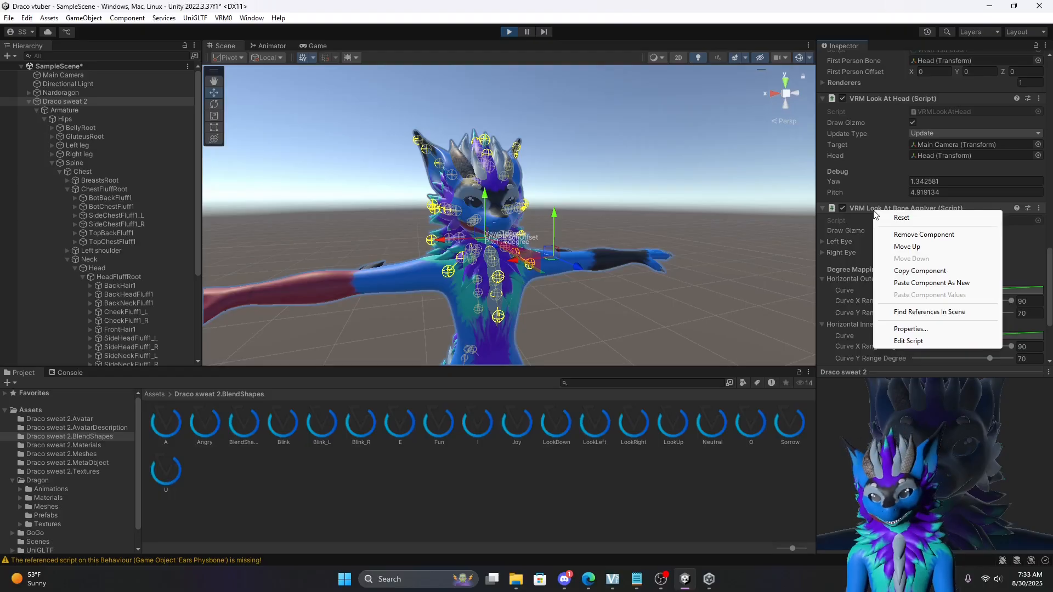
left_click(914, 272)
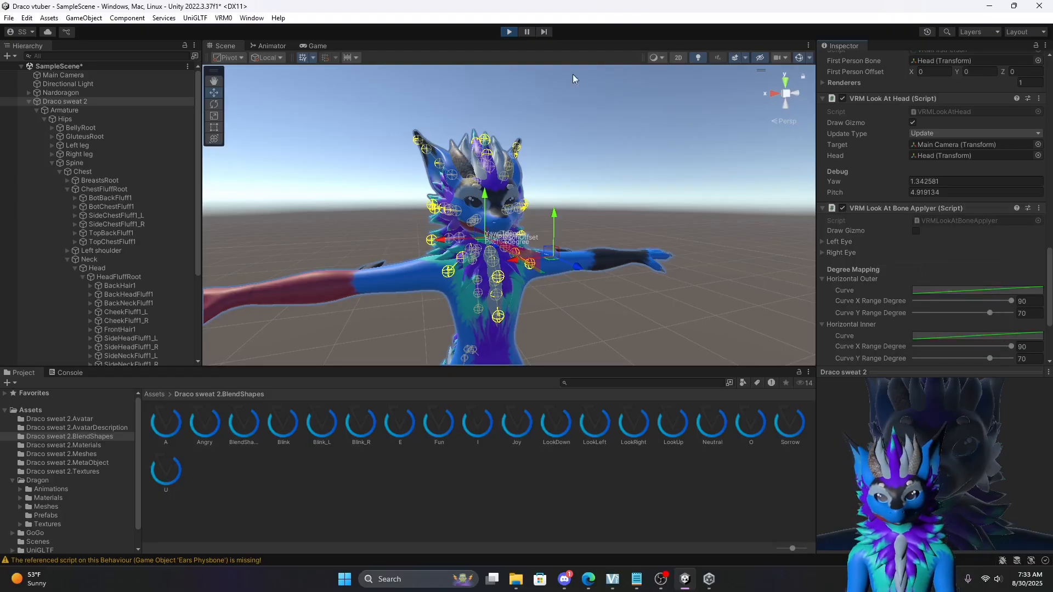
left_click(508, 32)
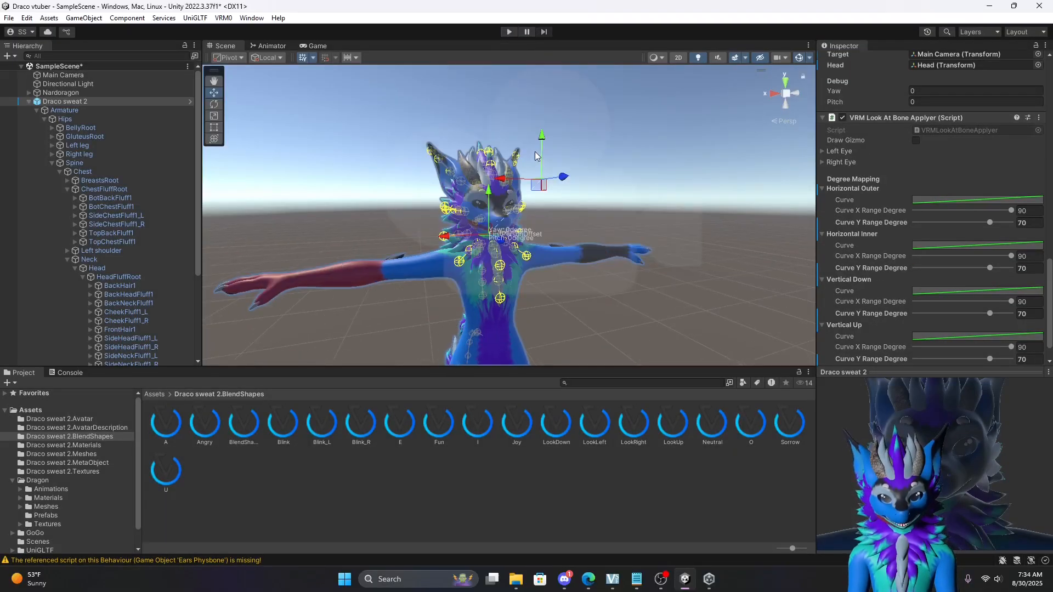
Lower the look-at target beside the avatar's head and paste the copied values onto the VRM Look At Bone Applyer.
left_click_drag(538, 144, 540, 193)
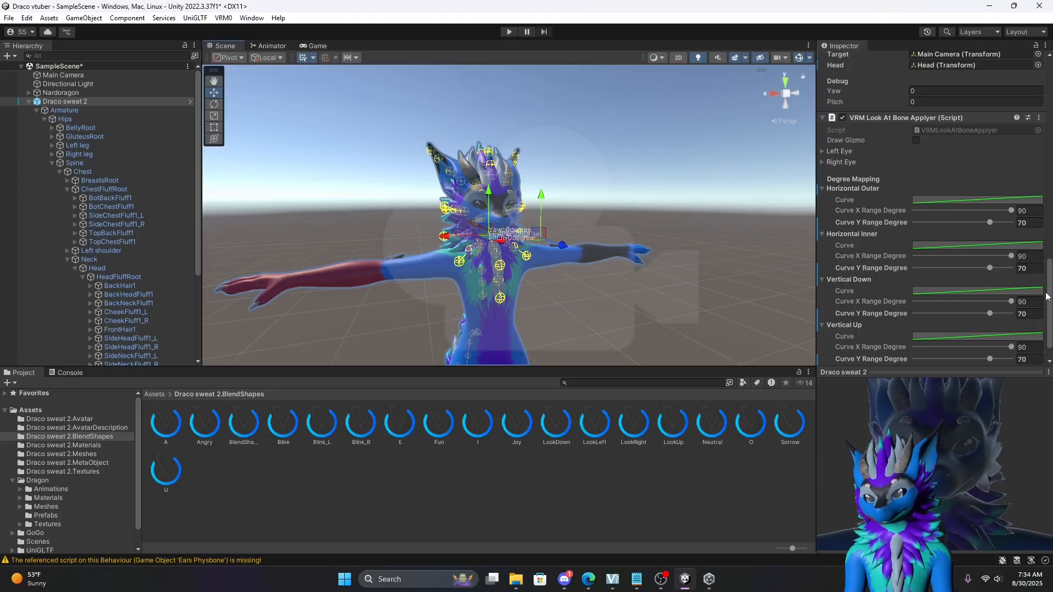
right_click(879, 118)
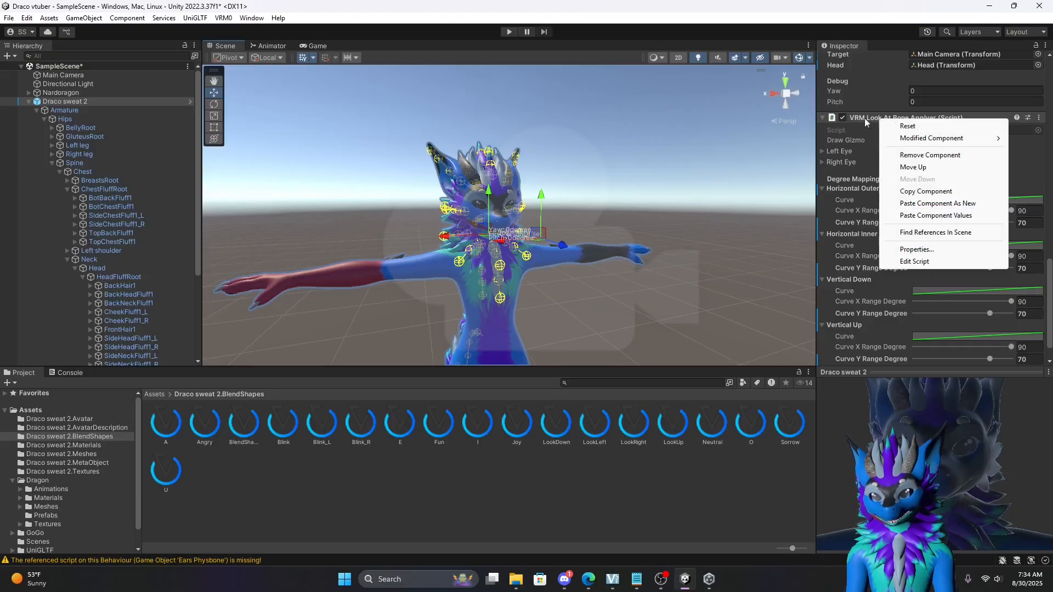
left_click(935, 215)
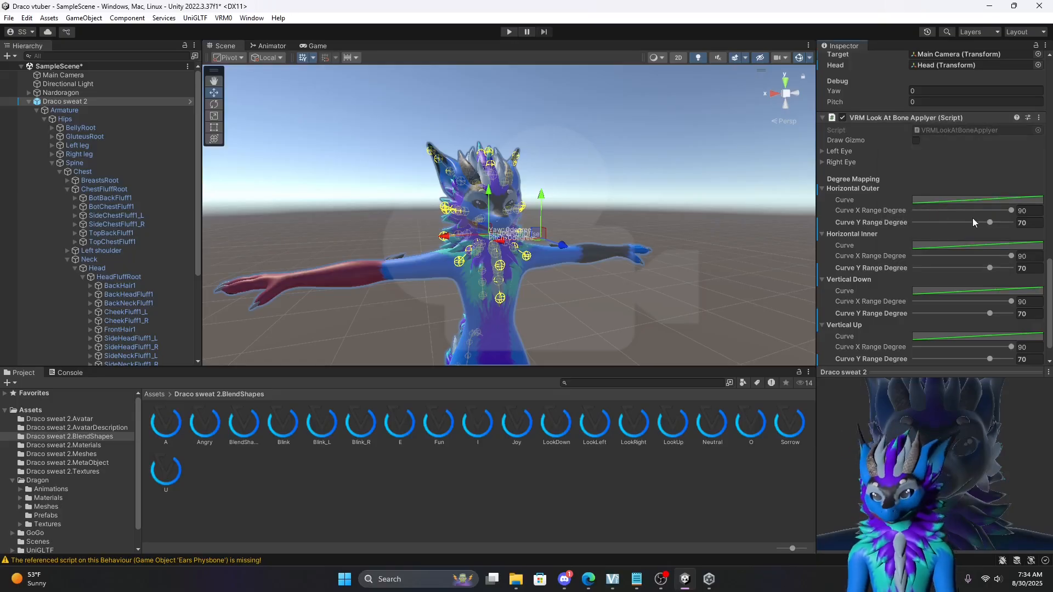
Set Horizontal Outer's Curve Y Range Degree to 2, and overwrite it by pasting the copied component values again.
left_click_drag(989, 222, 917, 223)
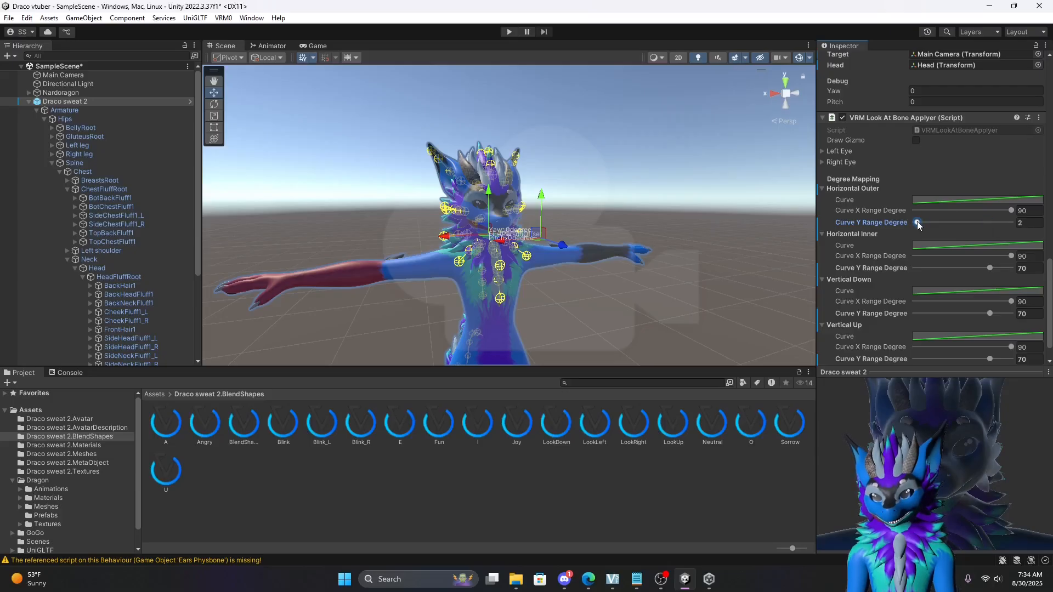
right_click(873, 119)
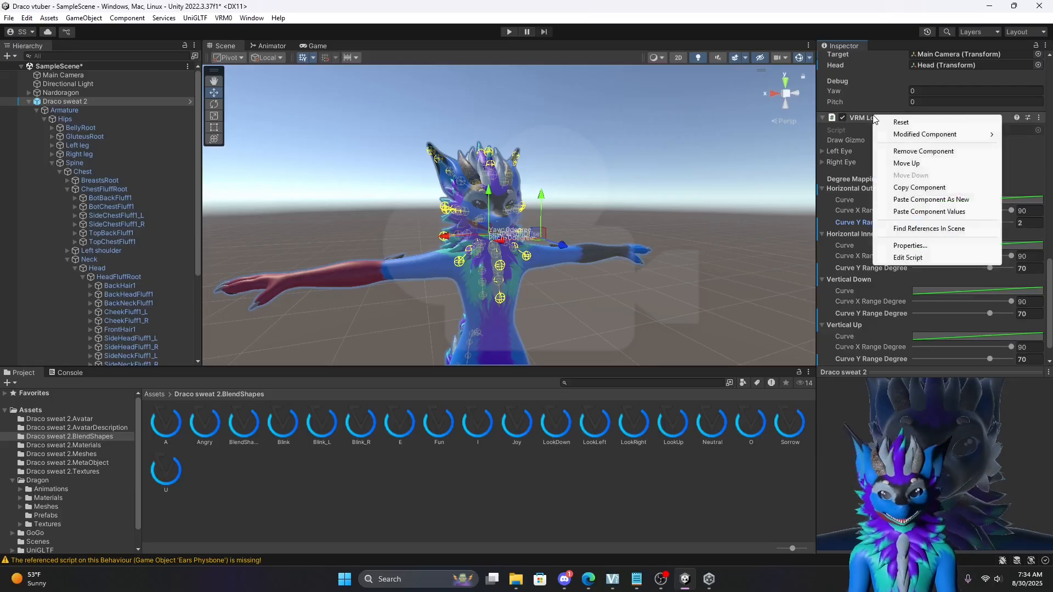
left_click(916, 213)
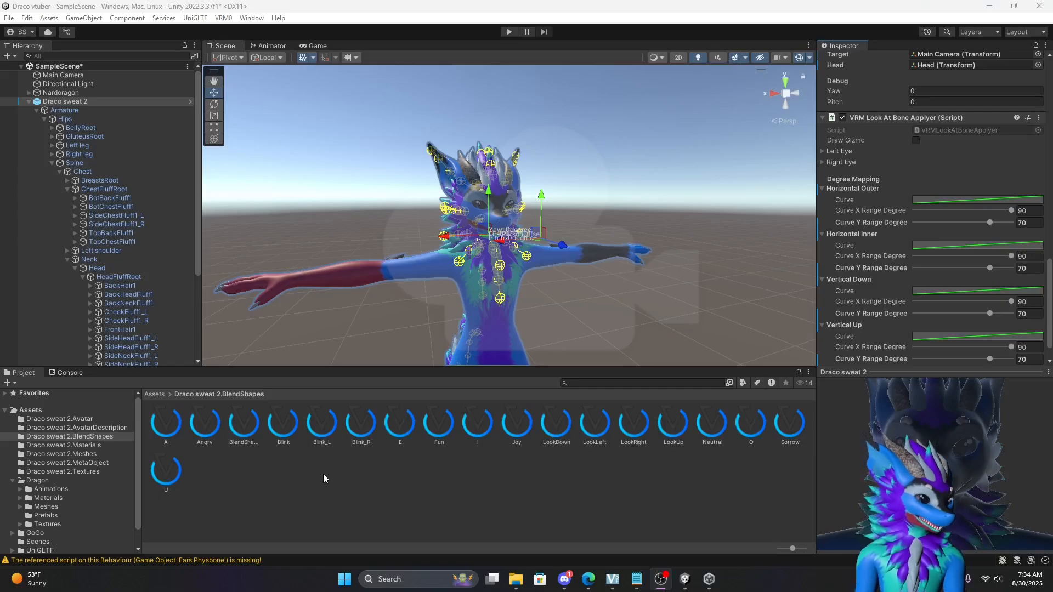
Turn off the gizmos in the scene view and view the whole avatar from an angle.
scroll(697, 291, "down", 4)
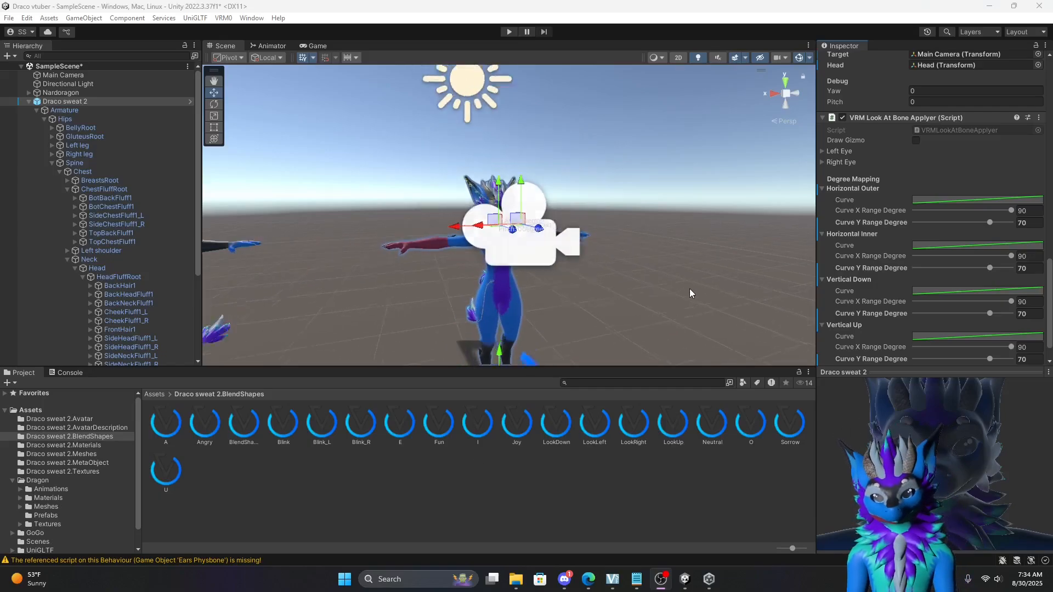
left_click(798, 57)
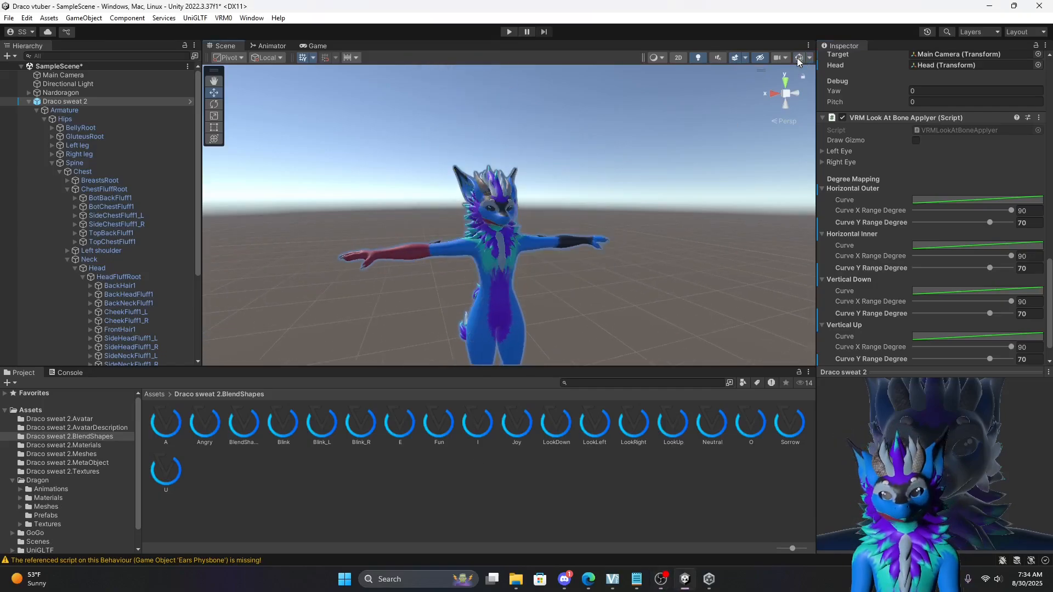
middle_click_drag(550, 281, 630, 290)
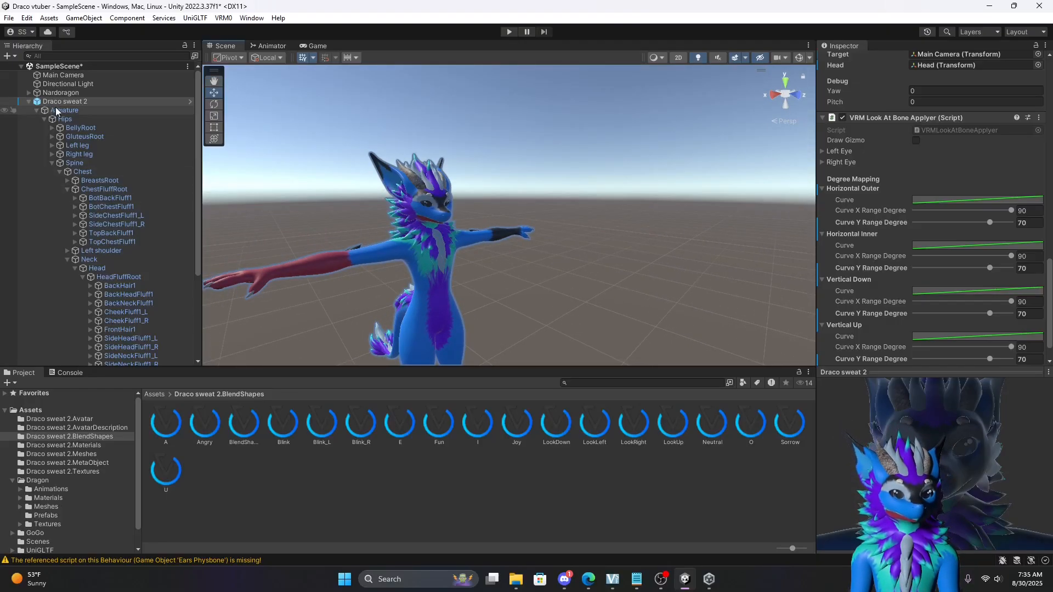
Collapse the avatar's Armature hierarchy, compare with the Nardoragon object, and select Draco sweat 2 for export.
left_click(37, 111)
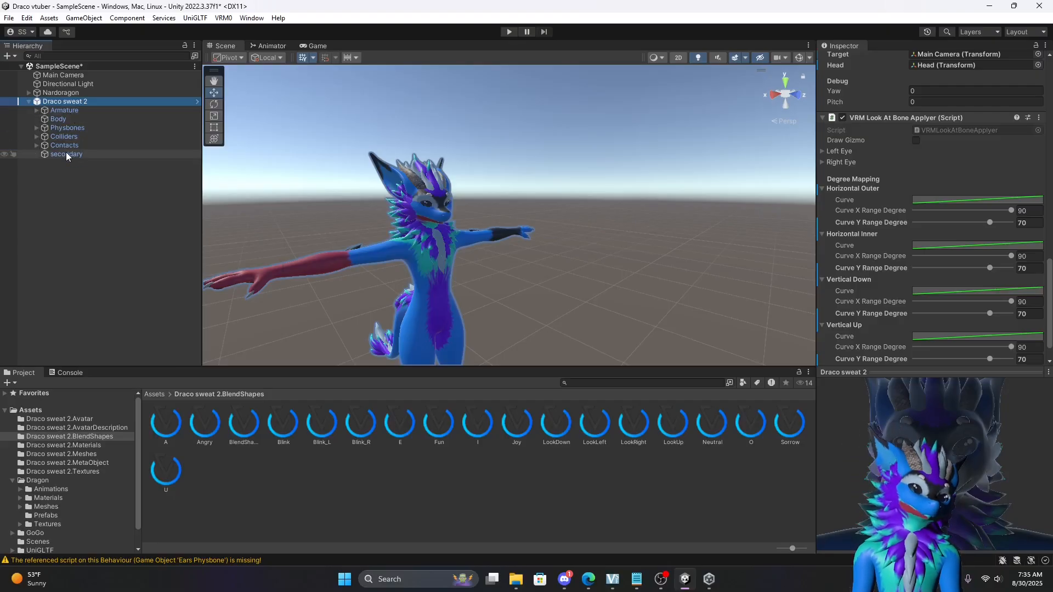
left_click(58, 93)
scroll(430, 240, "down", 5)
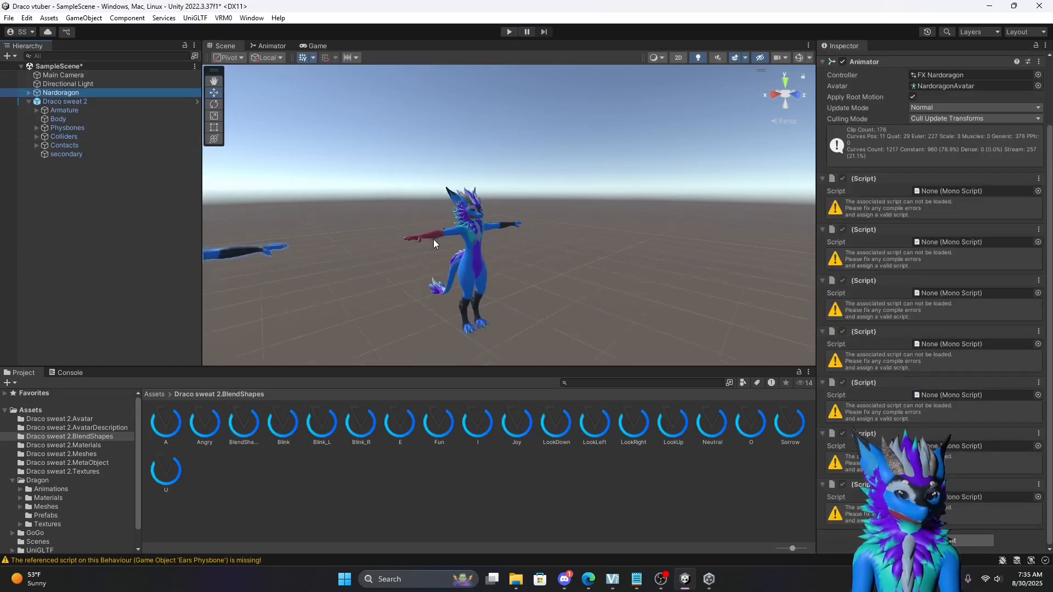
left_click(64, 100)
scroll(486, 253, "up", 6)
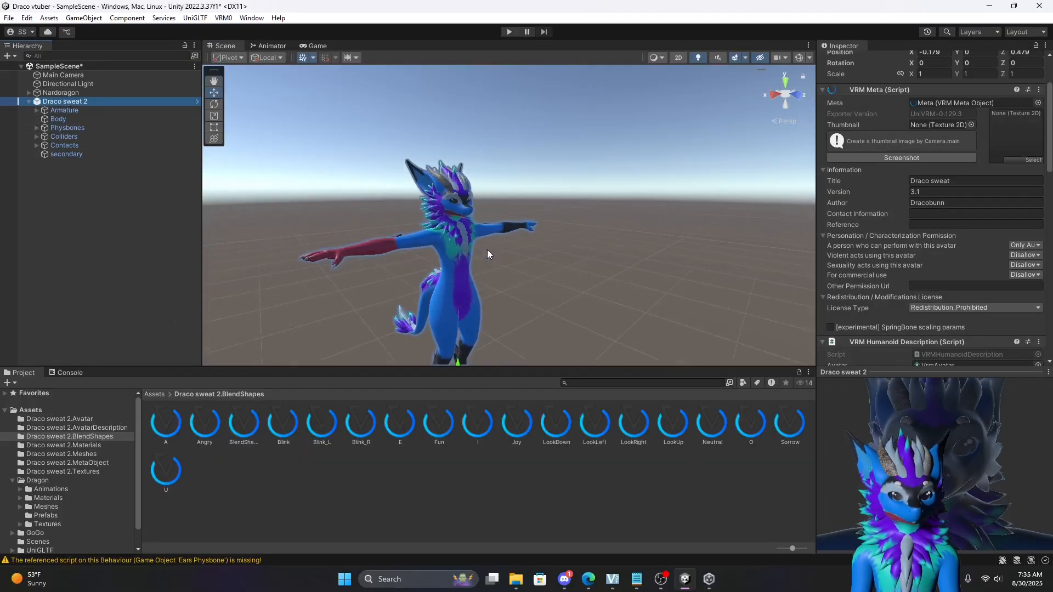
middle_click_drag(487, 252, 503, 244)
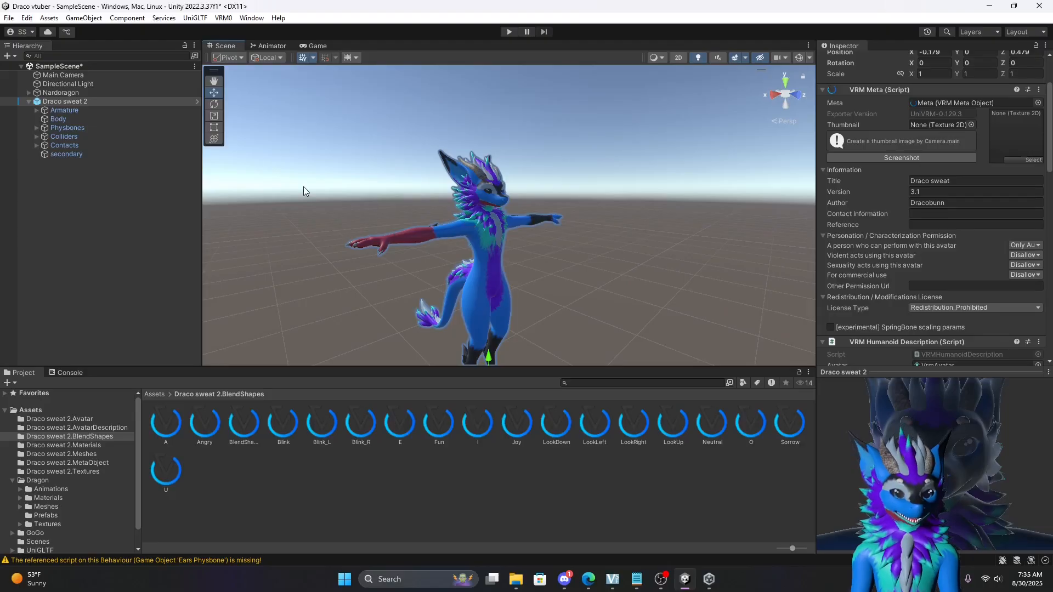
Start a VRM 0.x export of Draco sweat 2 and choose the Vtubing folder on the Desktop as its destination.
left_click(227, 22)
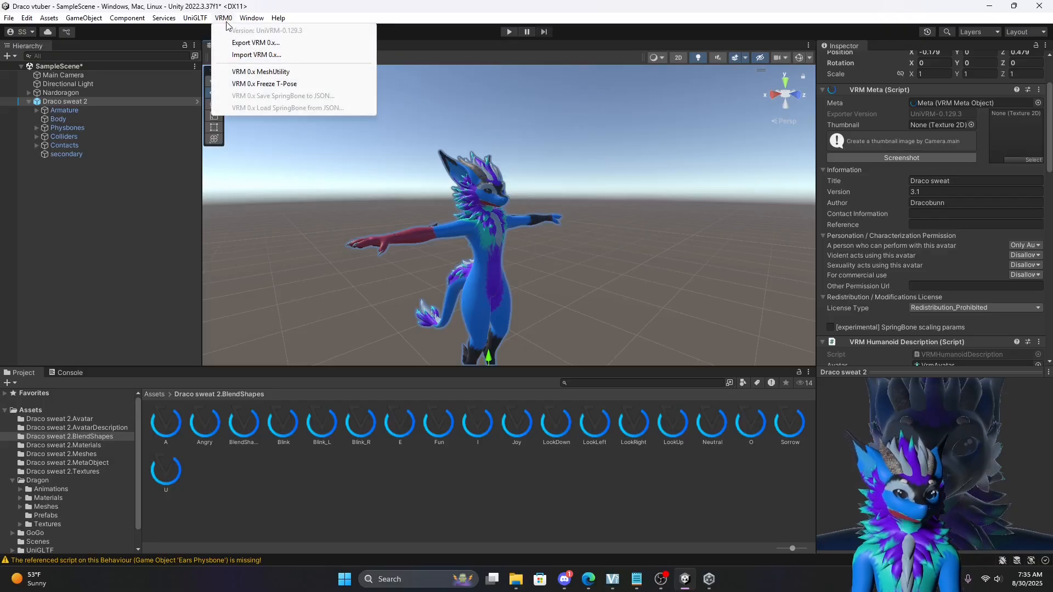
left_click(261, 42)
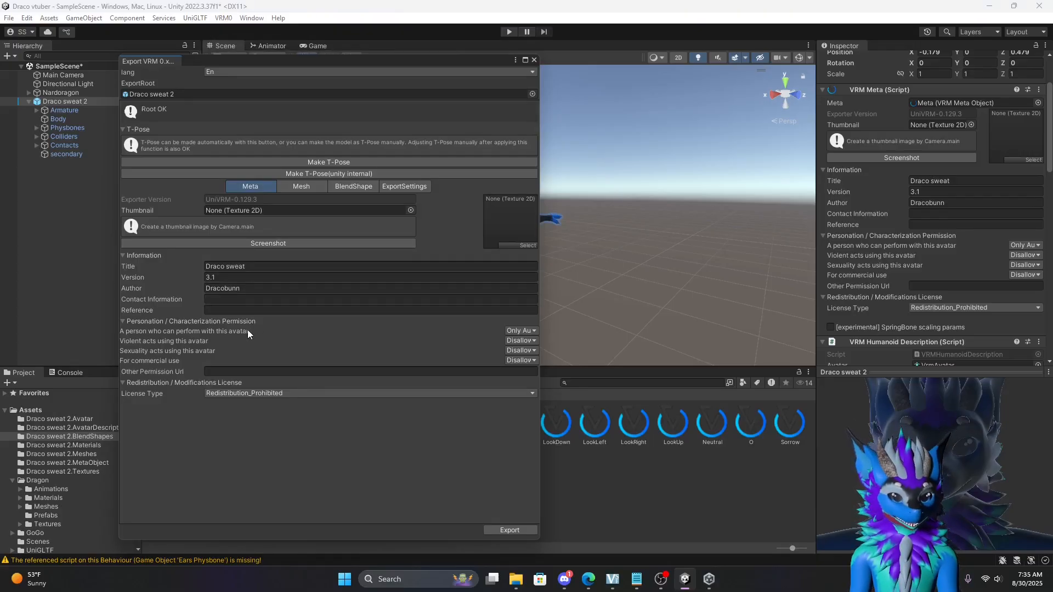
left_click(505, 529)
left_click(46, 170)
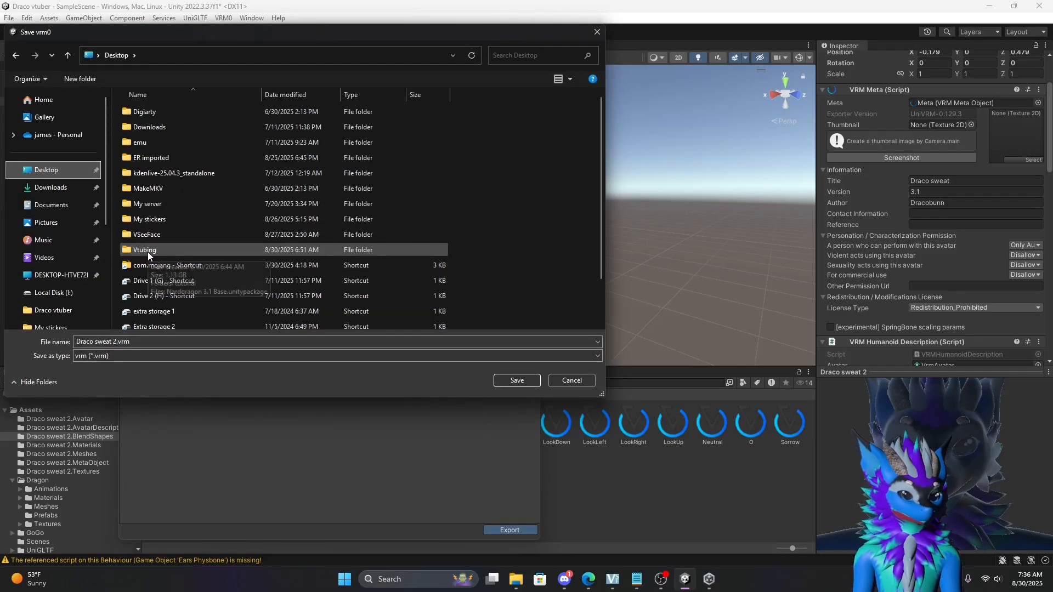
double_click(148, 254)
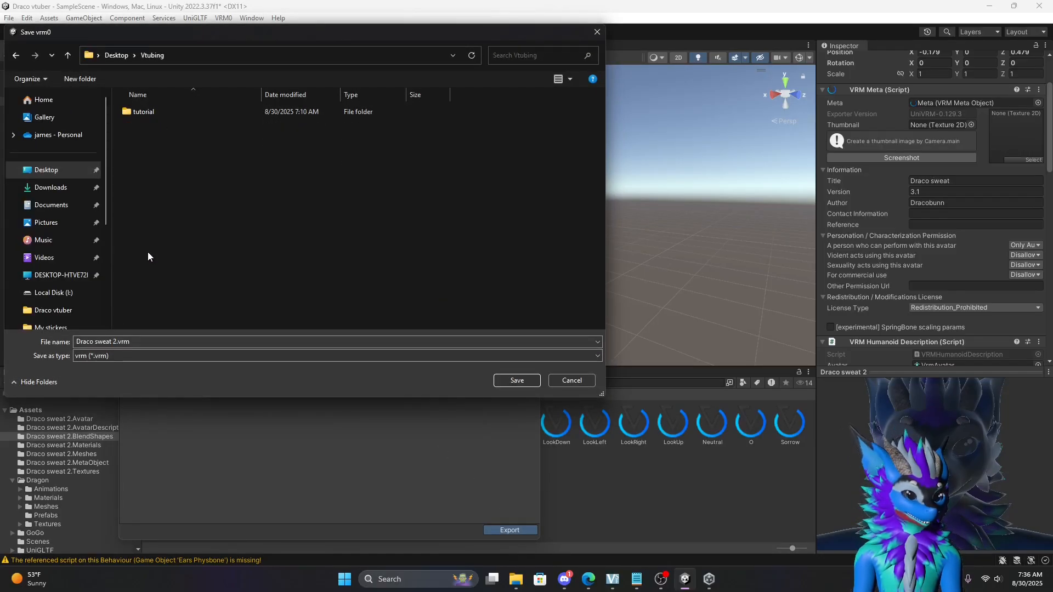
double_click(134, 113)
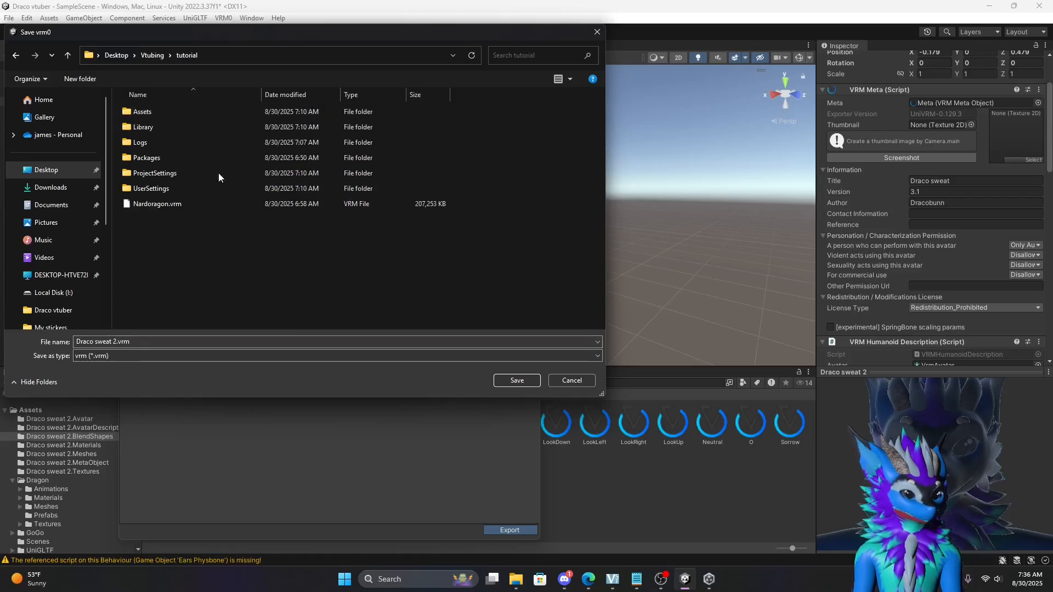
left_click(152, 55)
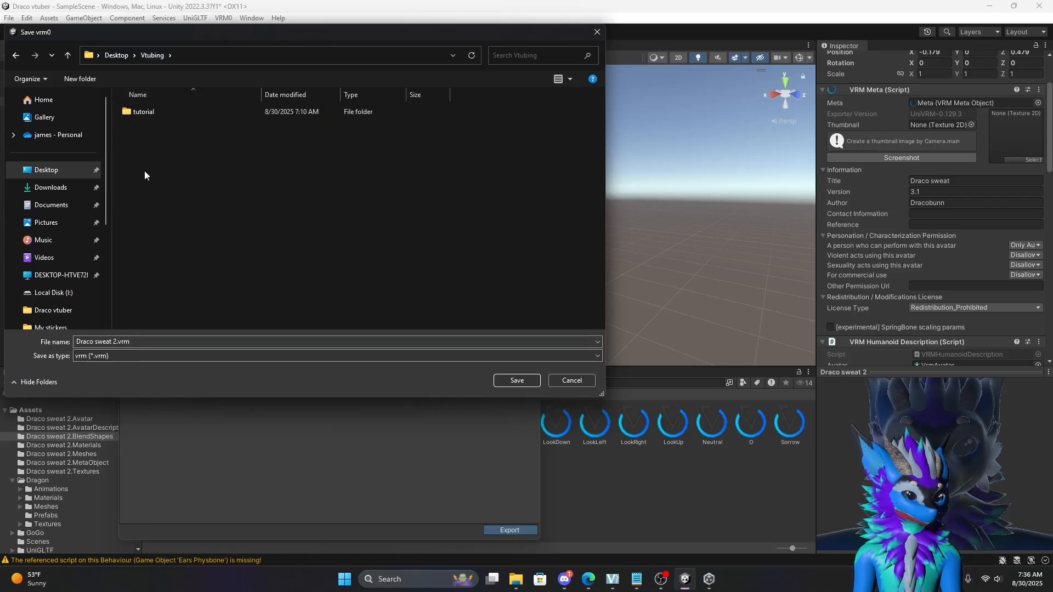
Name the export file Draco test.vrm and save it.
left_click(117, 343)
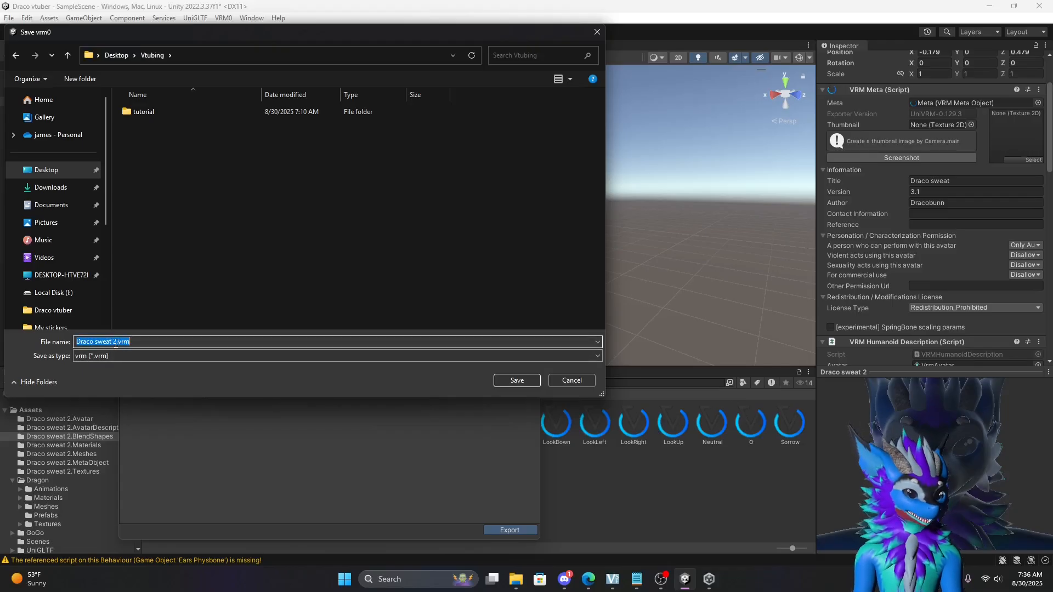
left_click(121, 342)
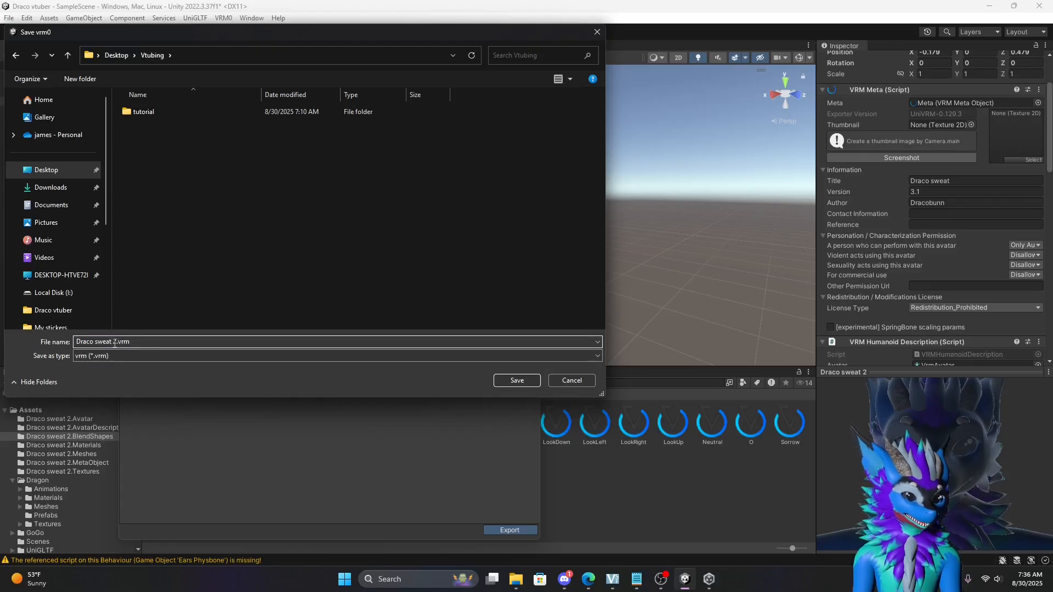
key("BackSpace")
key("BackSpace")
key("BackSpace")
key("BackSpace")
key("BackSpace")
key("BackSpace")
key("BackSpace")
key("BackSpace")
key("BackSpace")
key("BackSpace")
key("BackSpace")
key("BackSpace")
key("BackSpace")
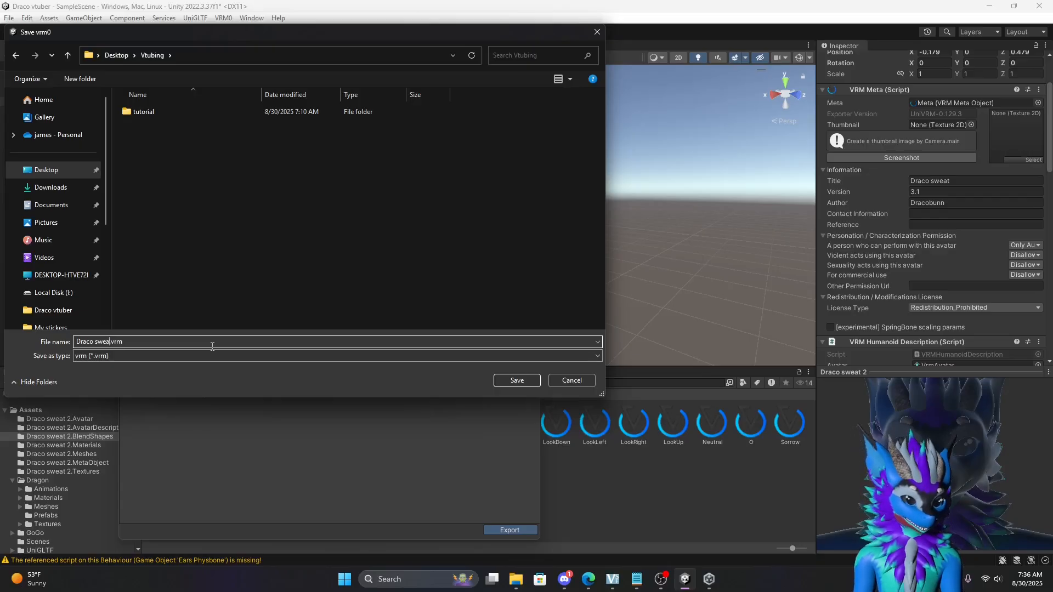
type("Dracvo")
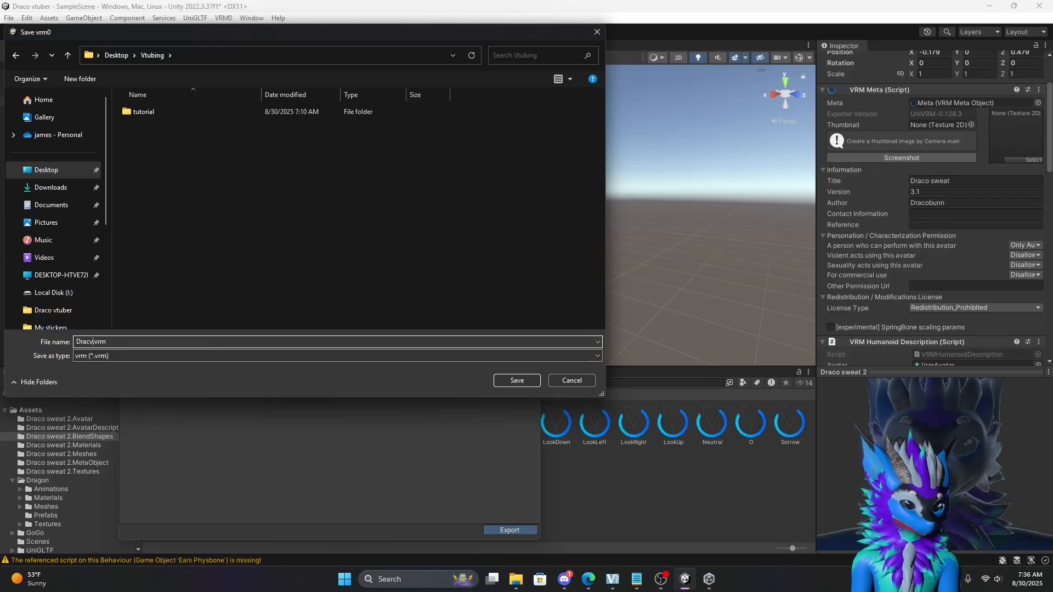
key("BackSpace")
type("o tes")
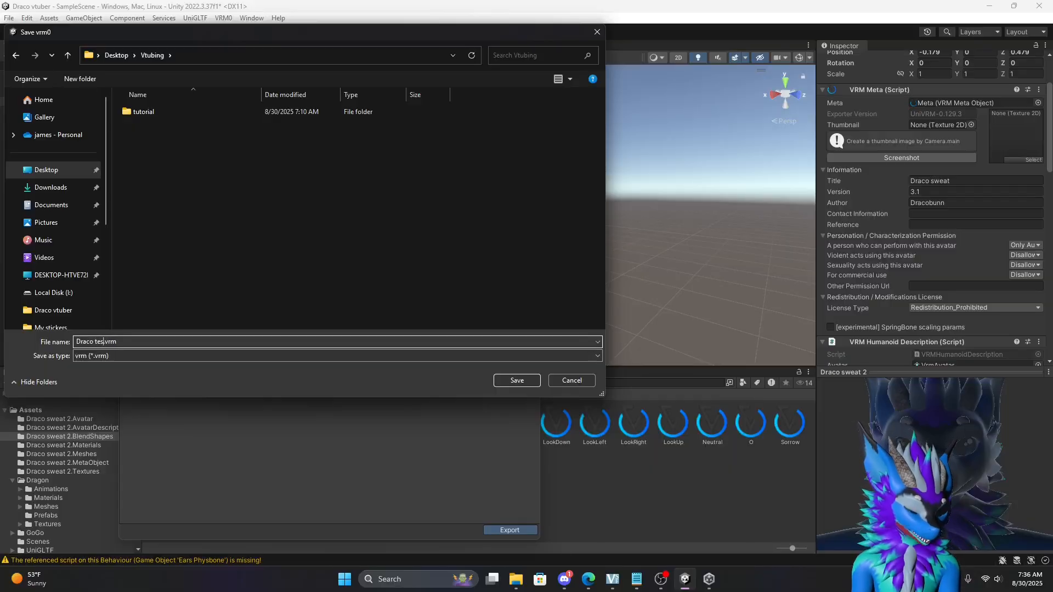
type("t")
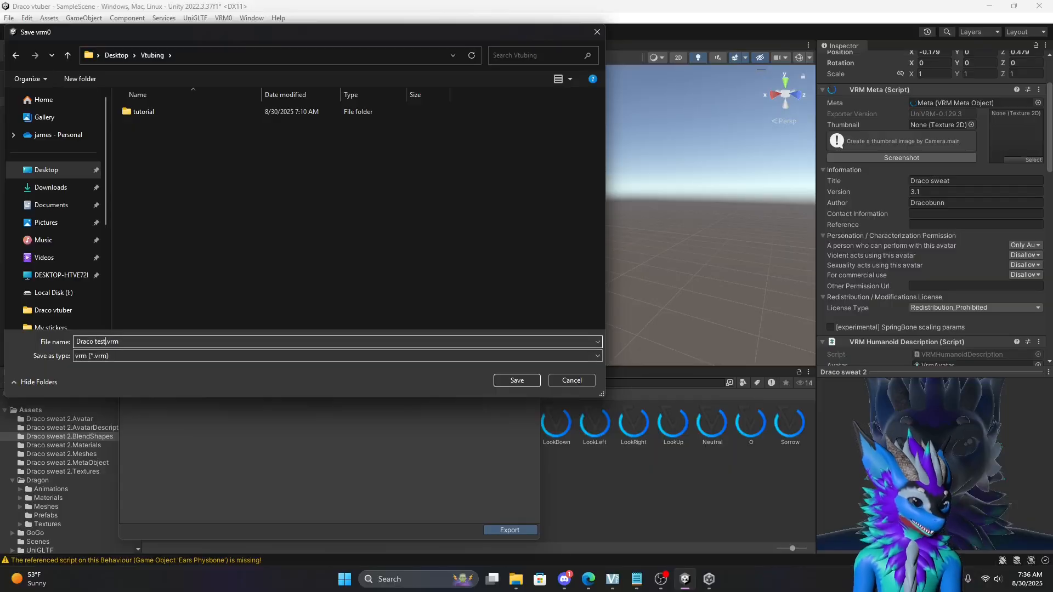
left_click(508, 381)
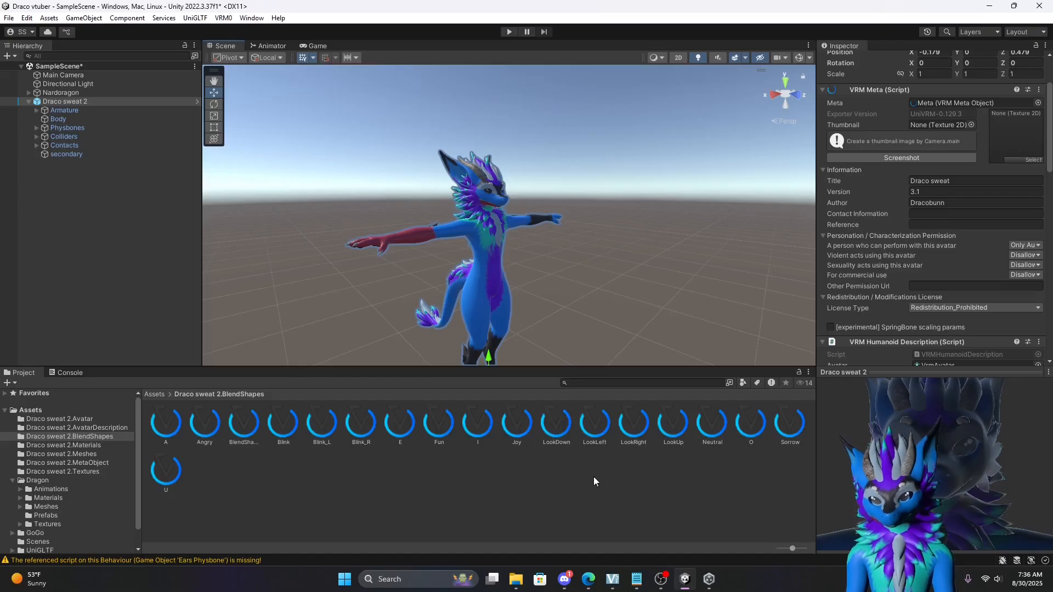
Switch to File Explorer, select Draco test.vrm in the Vtubing folder, and move the window to free desktop space.
left_click(988, 6)
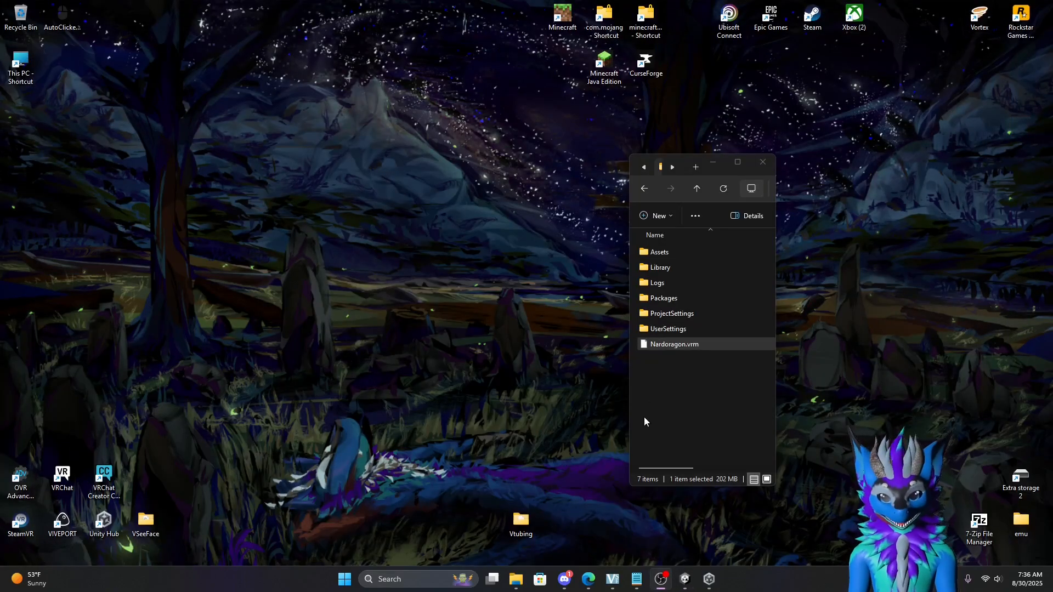
left_click(643, 181)
left_click(644, 187)
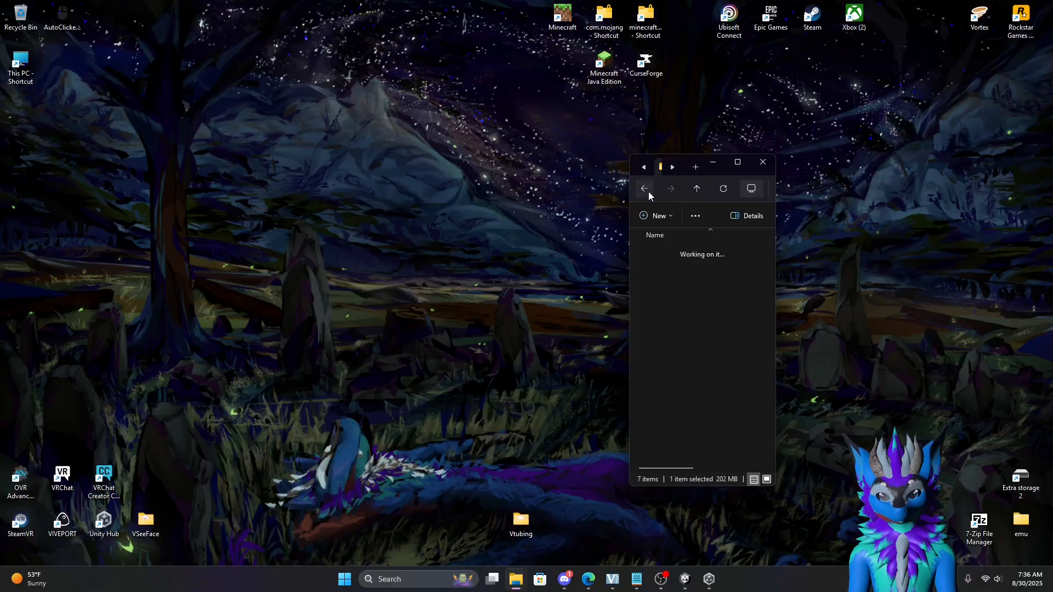
left_click(663, 269)
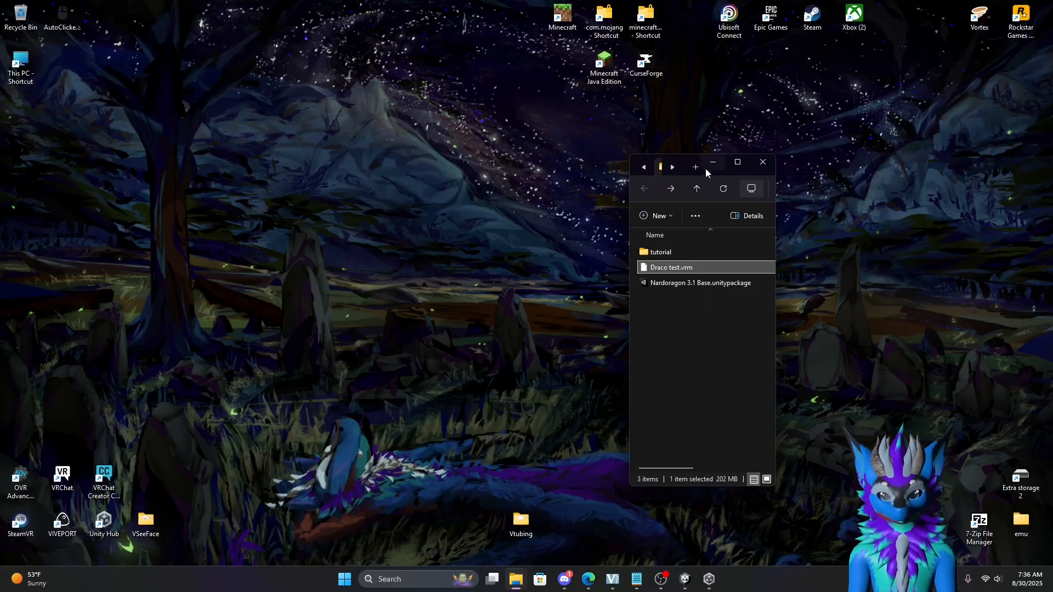
left_click_drag(706, 170, 852, 240)
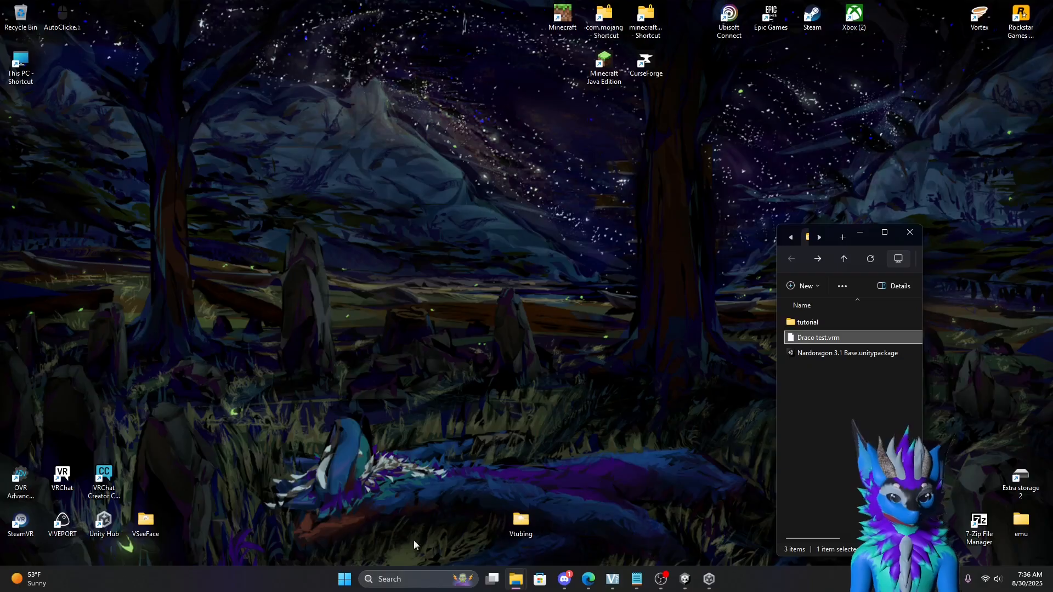
Move the VSeeFace desktop folder to free space nearer the Vtubing folder and open it.
left_click_drag(167, 535, 334, 537)
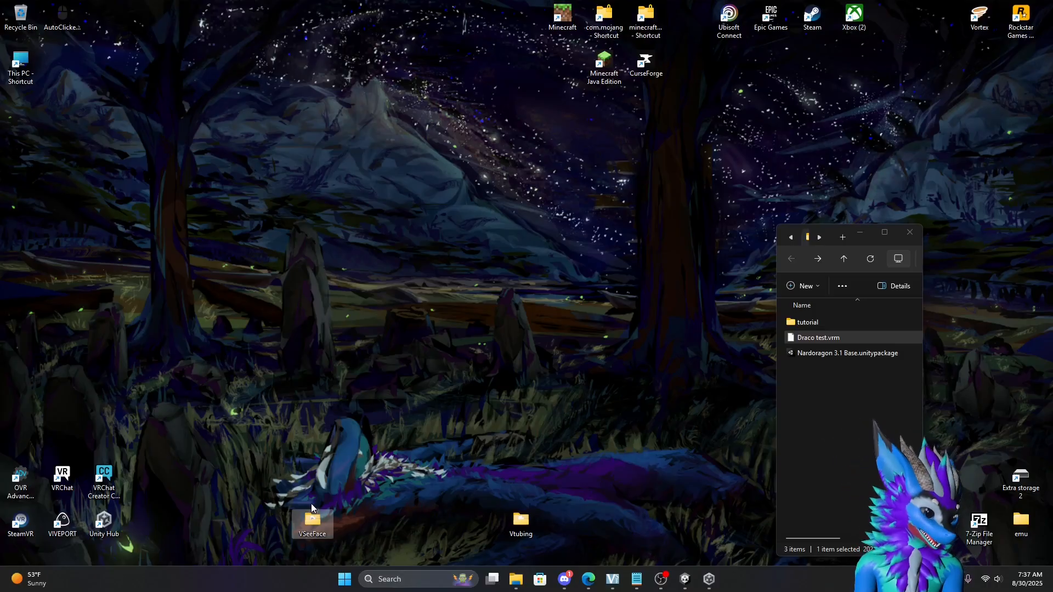
double_click(311, 525)
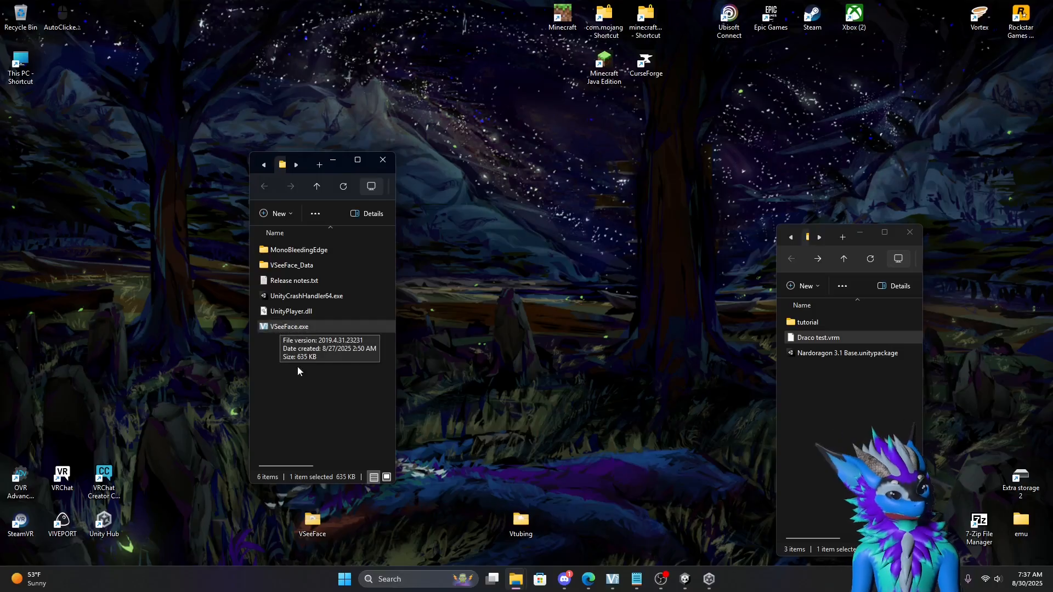
Switch to the running VSeeFace window and arrange it beside the VSeeFace folder window, keeping the desktop folder accessible.
left_click(611, 581)
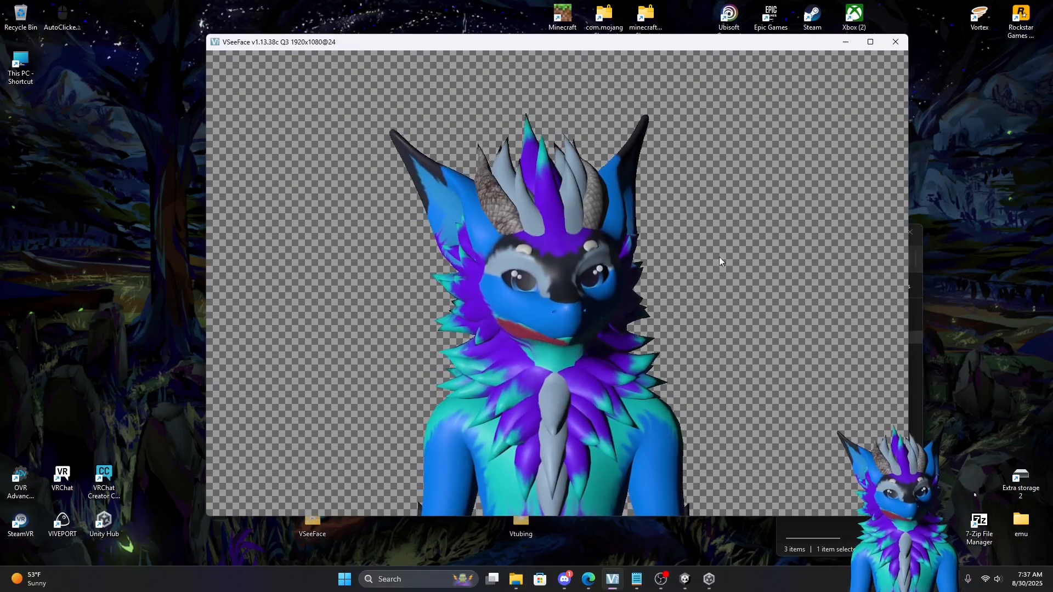
left_click_drag(493, 42, 616, 34)
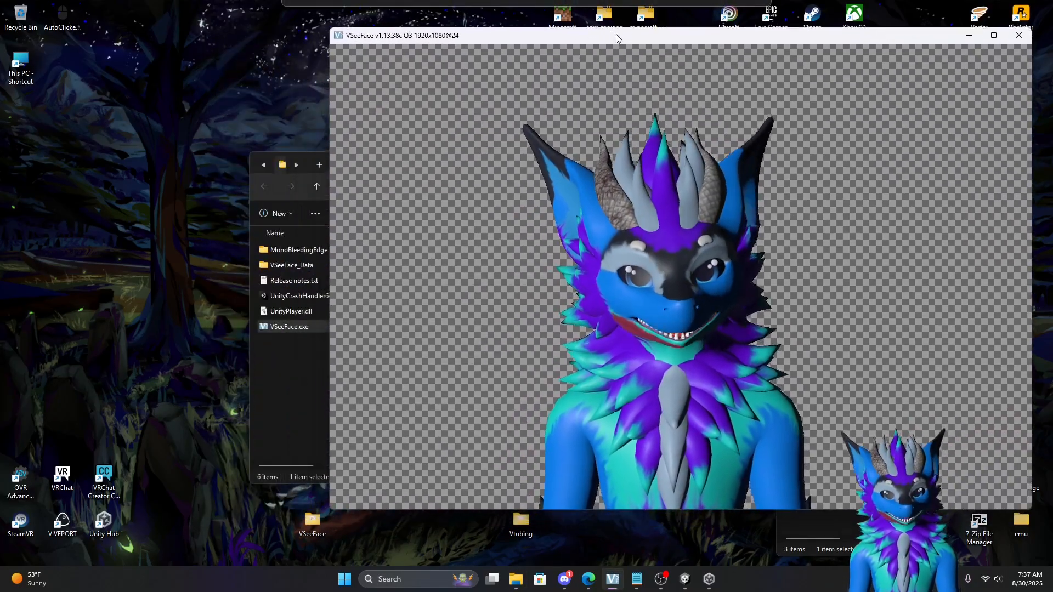
left_click_drag(307, 159, 200, 130)
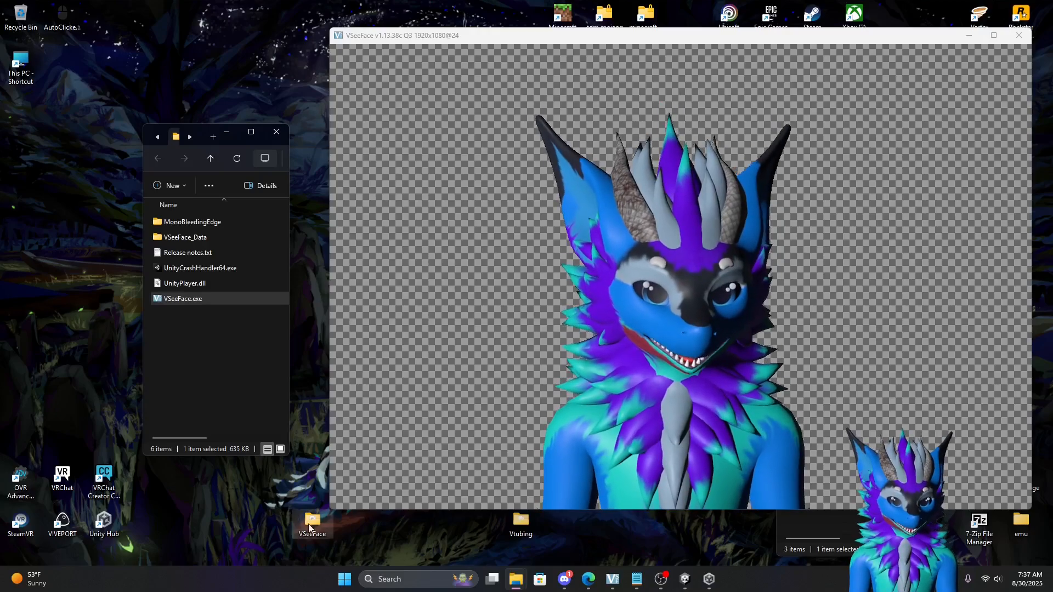
left_click_drag(308, 527, 267, 527)
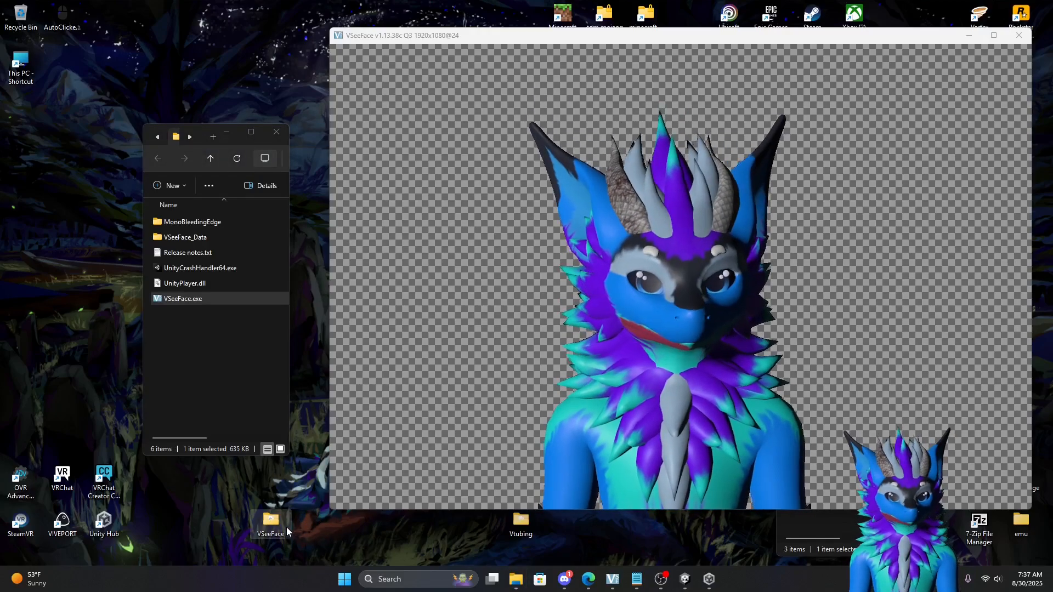
Close the running VSeeFace session and relaunch it from VSeeFace.exe to reach its start screen.
left_click(185, 299)
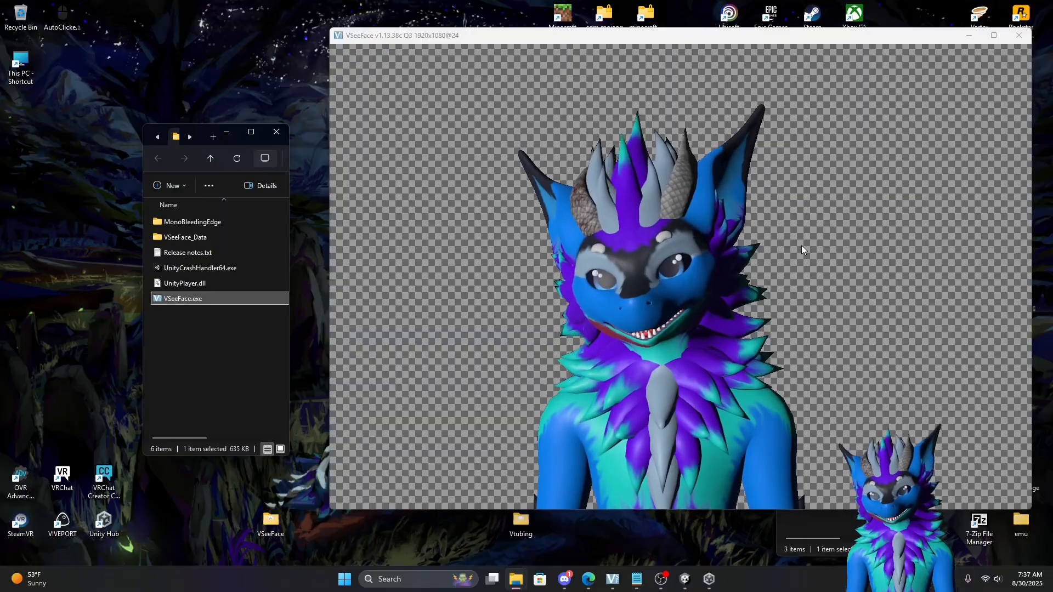
left_click(1020, 35)
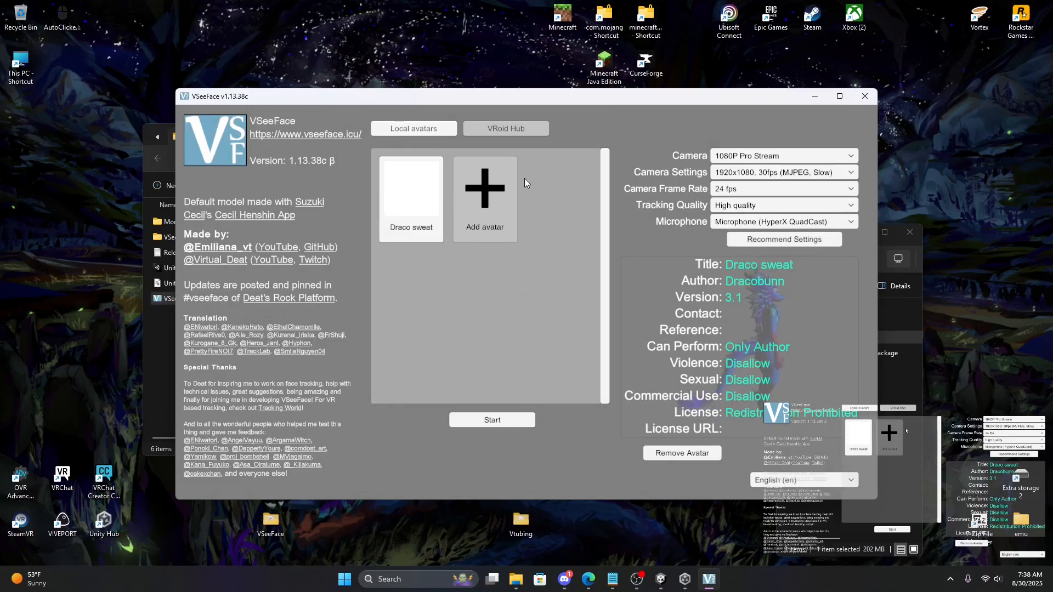
Add Draco test.vrm from the Desktop's Vtubing folder as a new local avatar in VSeeFace.
left_click(476, 208)
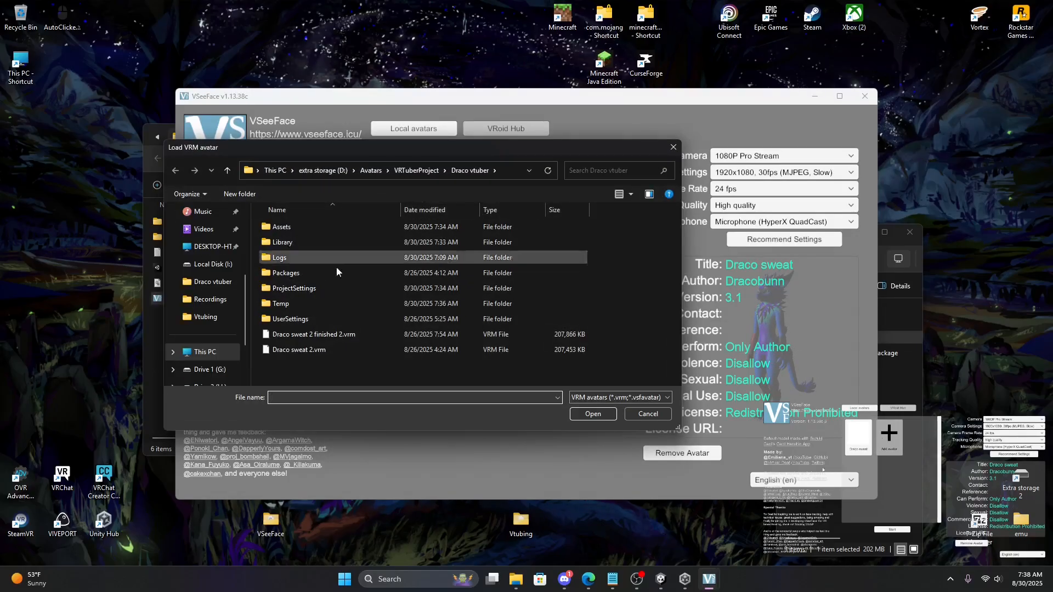
left_click(206, 253)
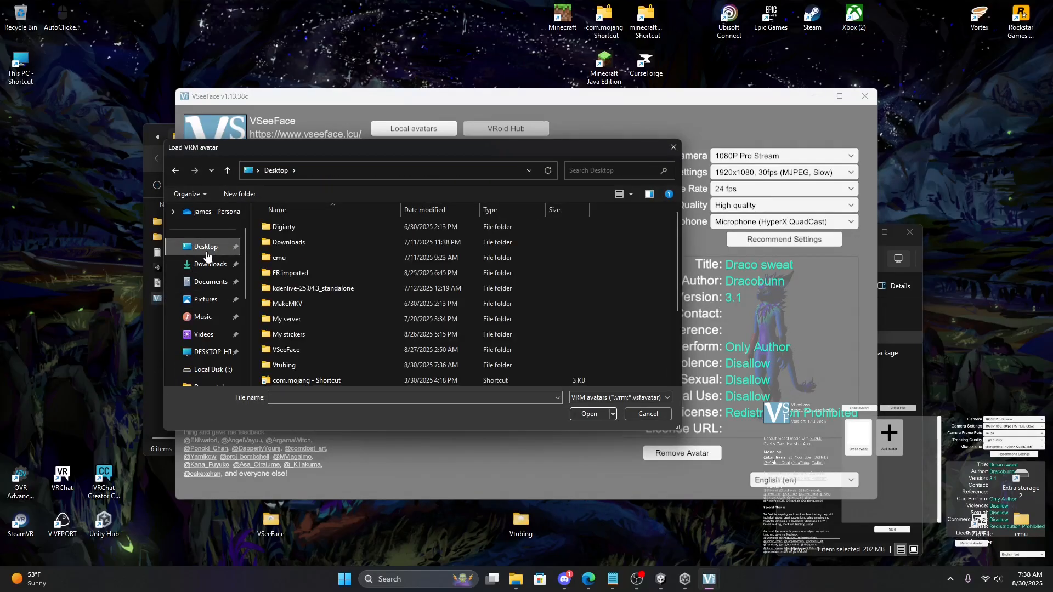
double_click(289, 364)
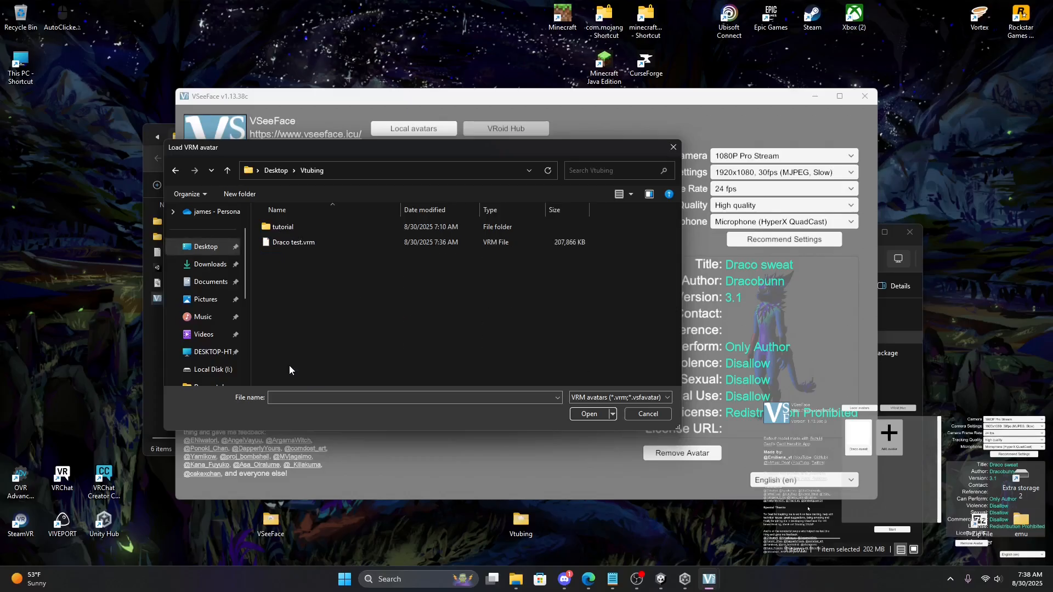
left_click(284, 242)
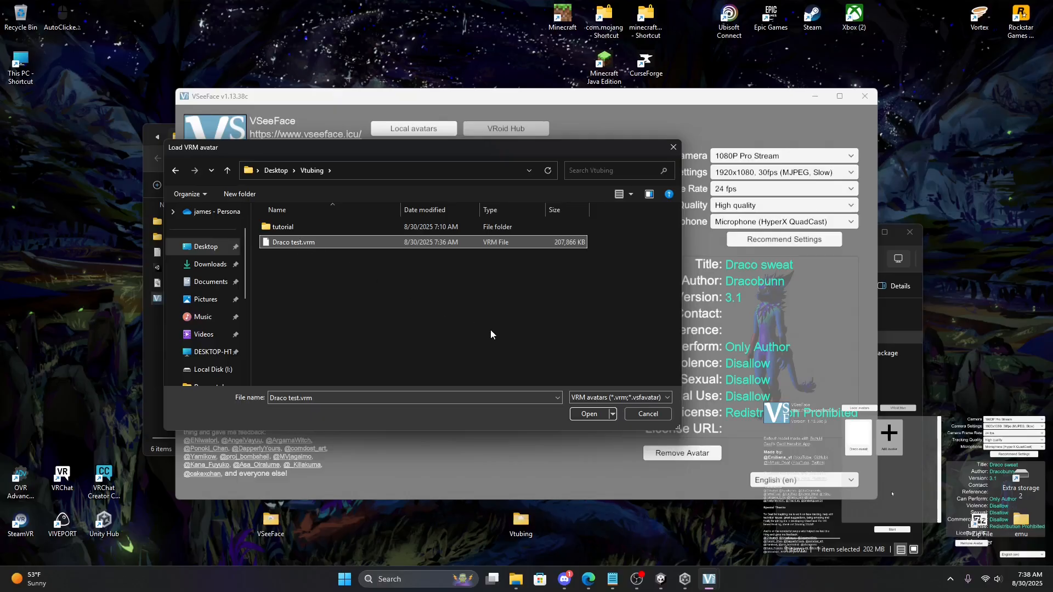
left_click(586, 413)
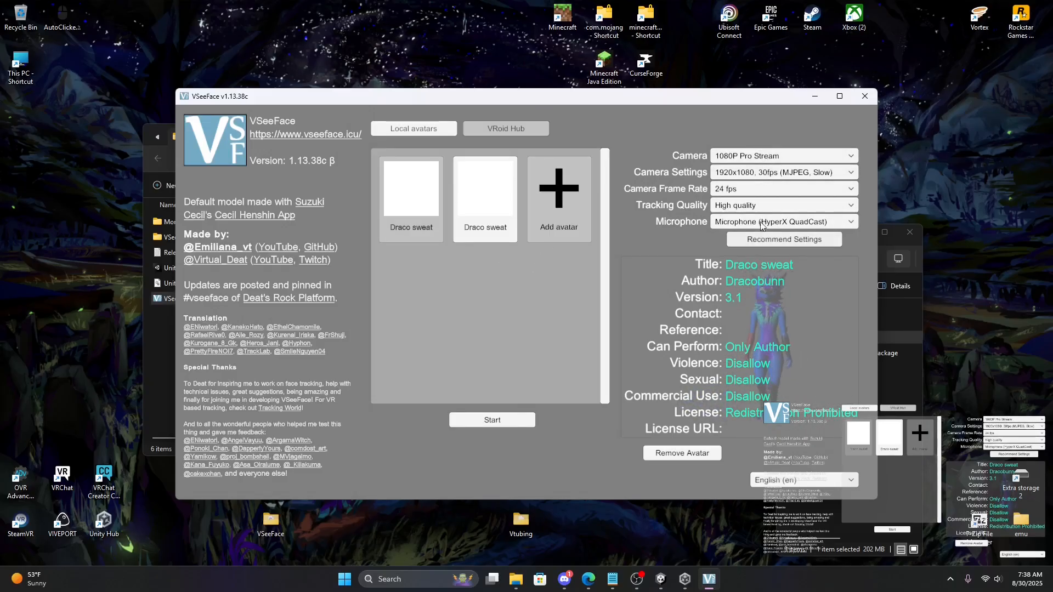
Review the available camera resolution modes, keeping 1920x1080, 30fps (MJPEG, Slow).
left_click(770, 173)
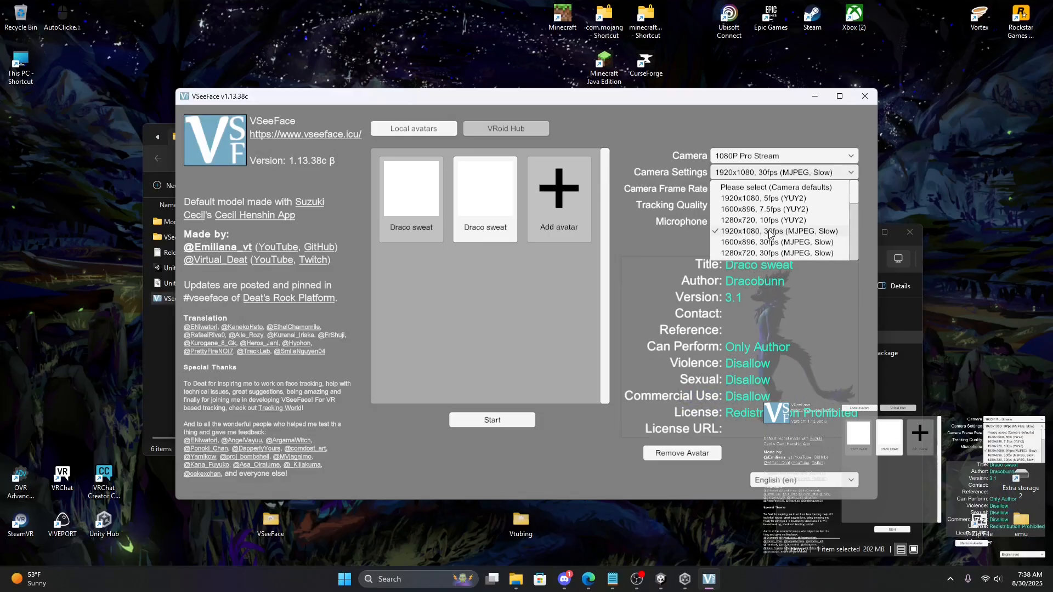
scroll(788, 235, "down", 3)
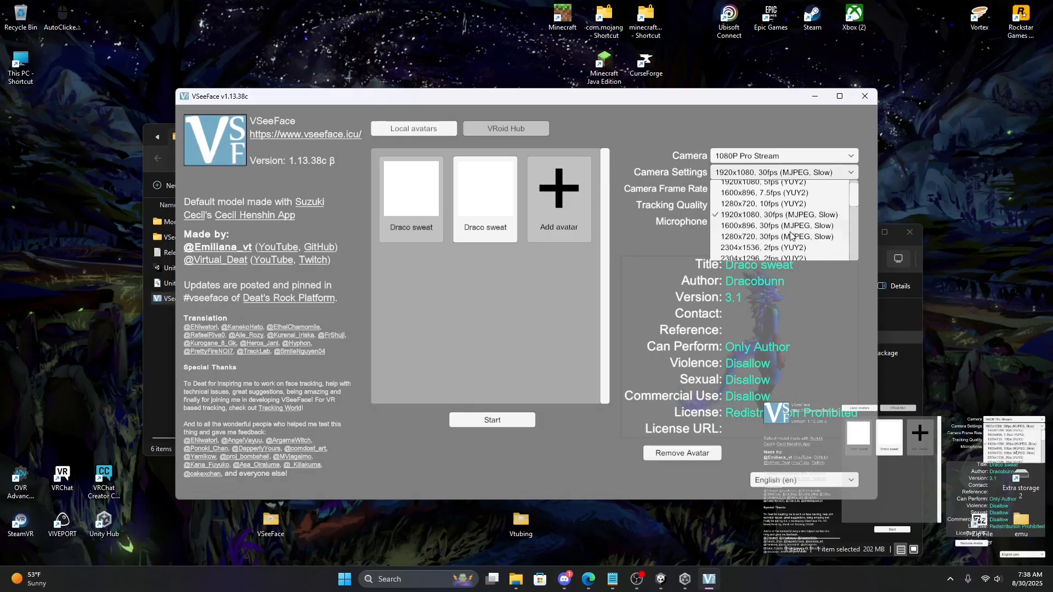
scroll(790, 236, "down", 4)
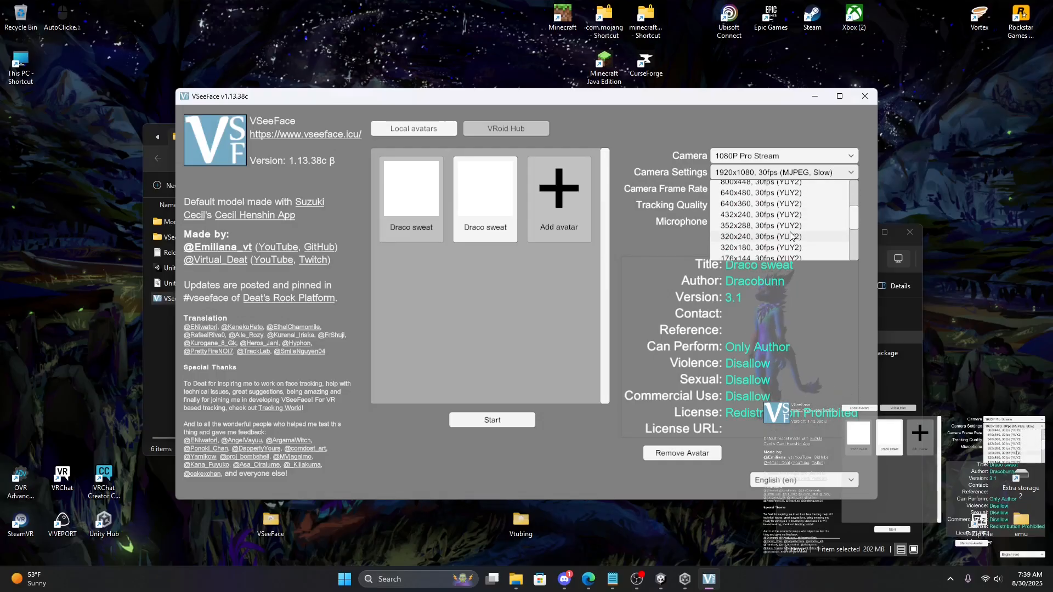
scroll(791, 237, "up", 5)
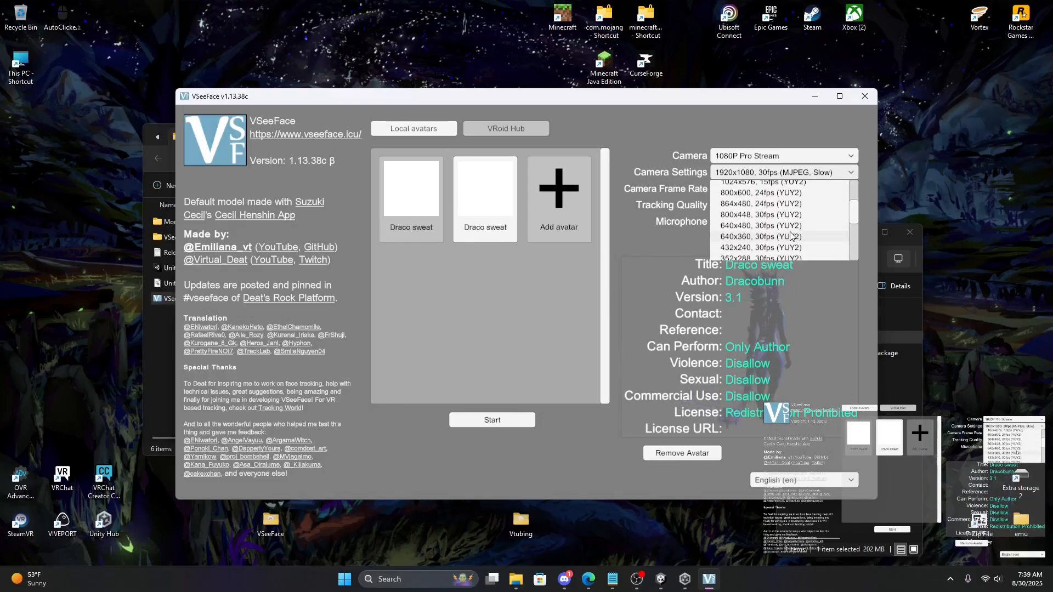
left_click(643, 137)
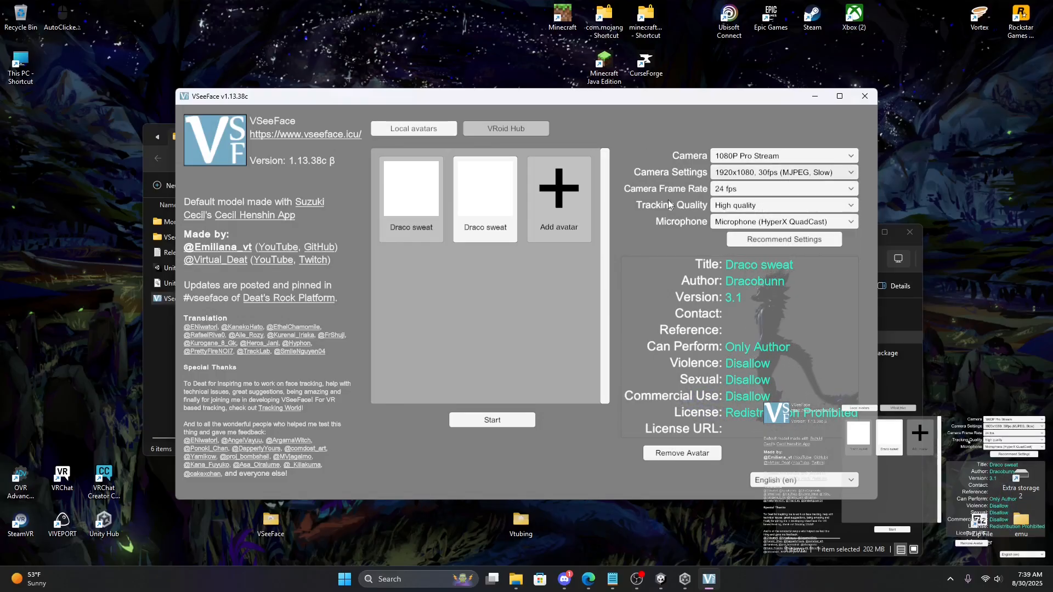
Set the camera frame rate to 30 fps and start tracking with the newly added Draco sweat avatar.
left_click(735, 188)
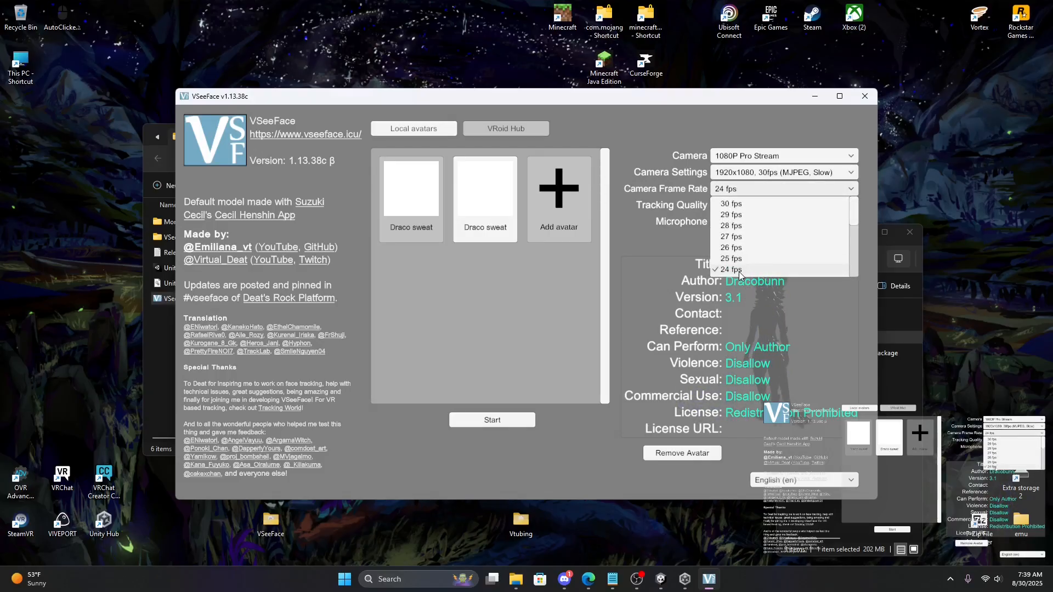
left_click(740, 204)
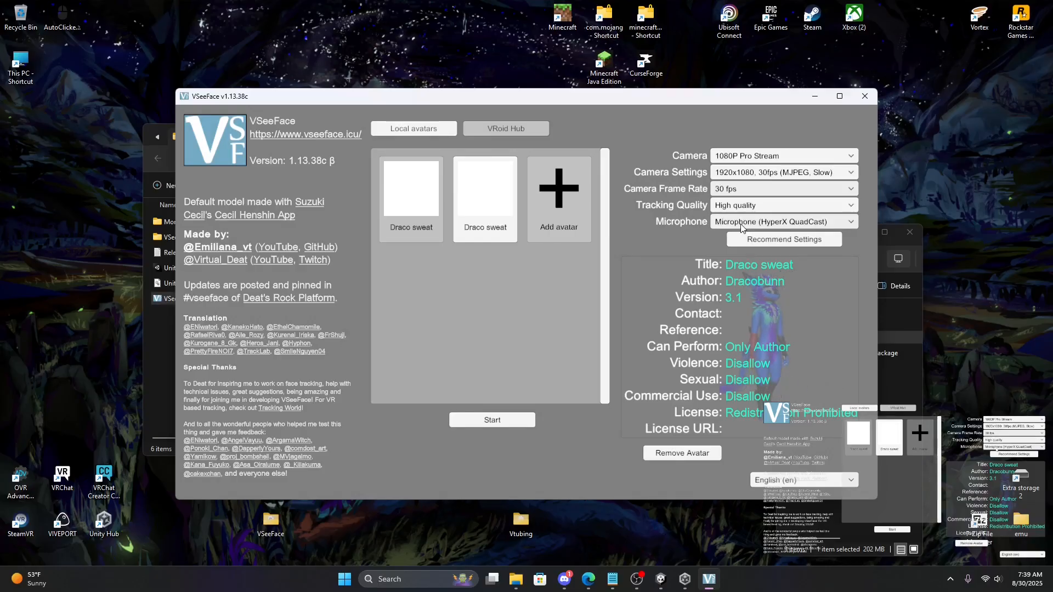
left_click(478, 425)
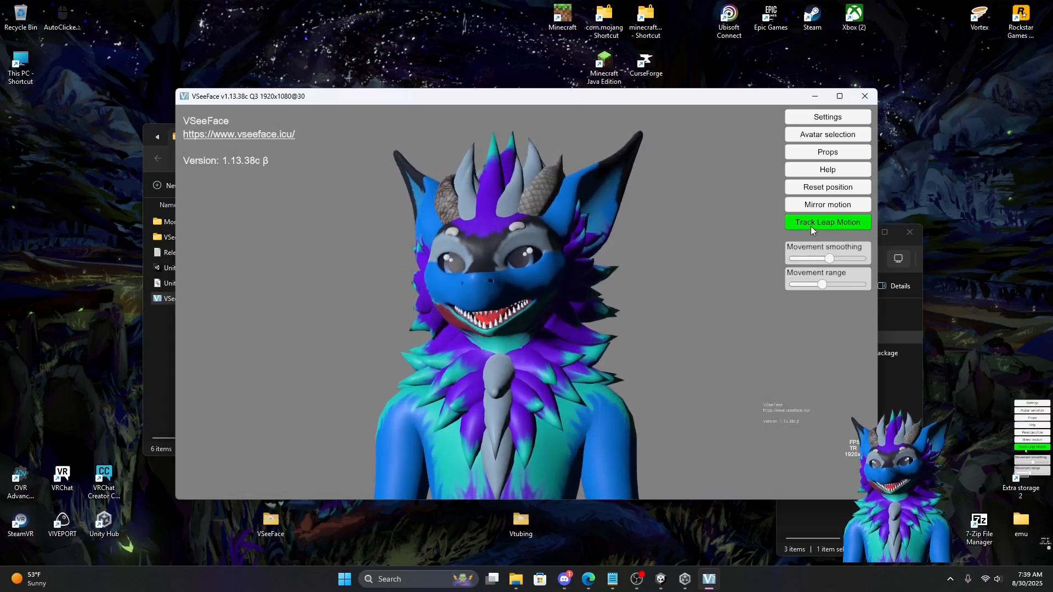
Try mirrored motion on the avatar, turn it off again, and reset the tracking position.
left_click(816, 206)
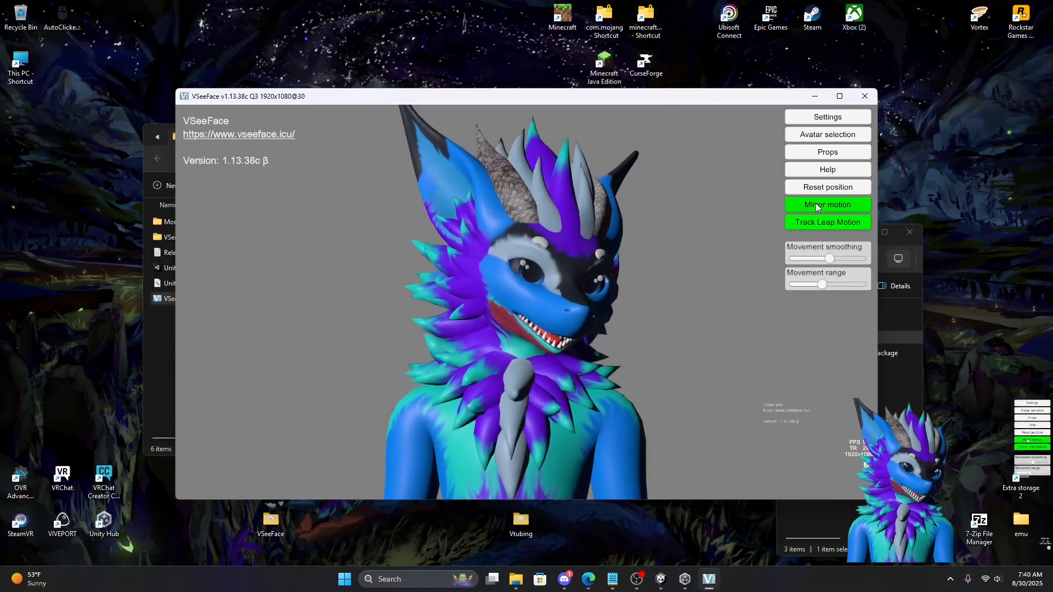
left_click(816, 206)
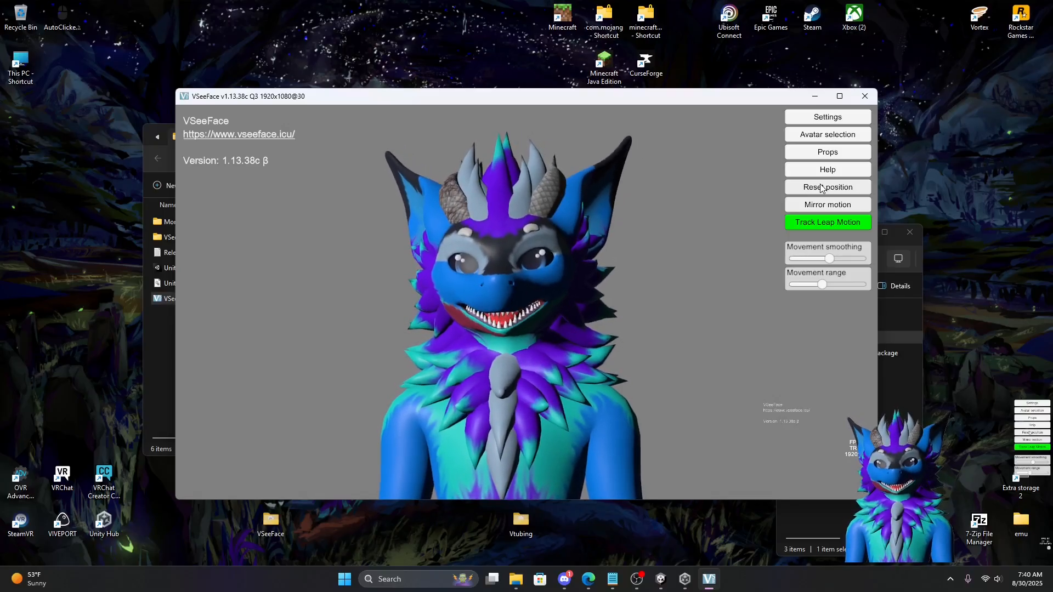
left_click(820, 184)
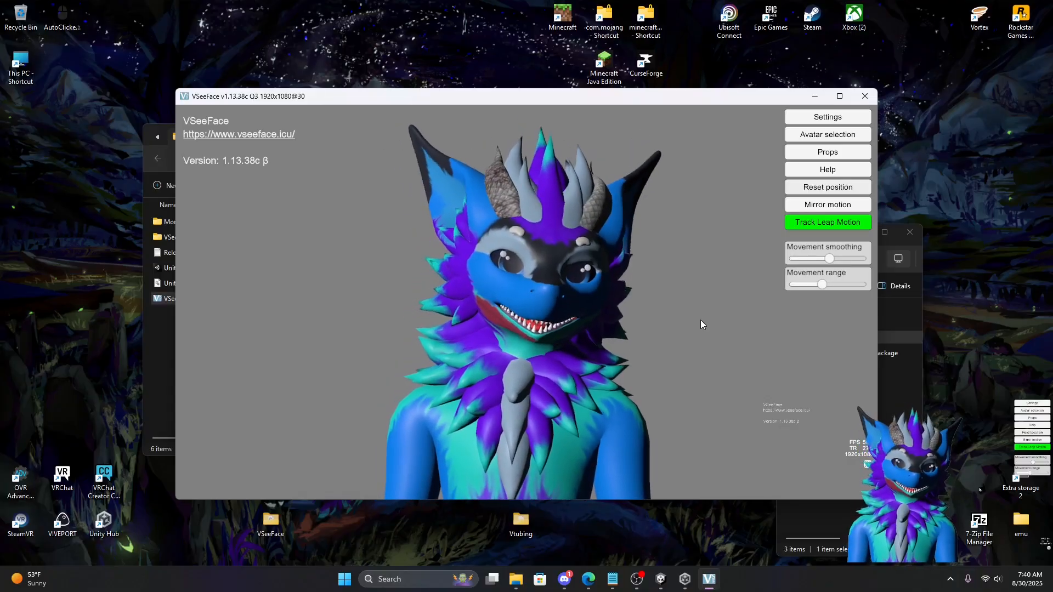
Reposition the VSeeFace window and toggle its interface, leaving it hidden so the avatar has a transparent background.
left_click_drag(456, 97, 521, 86)
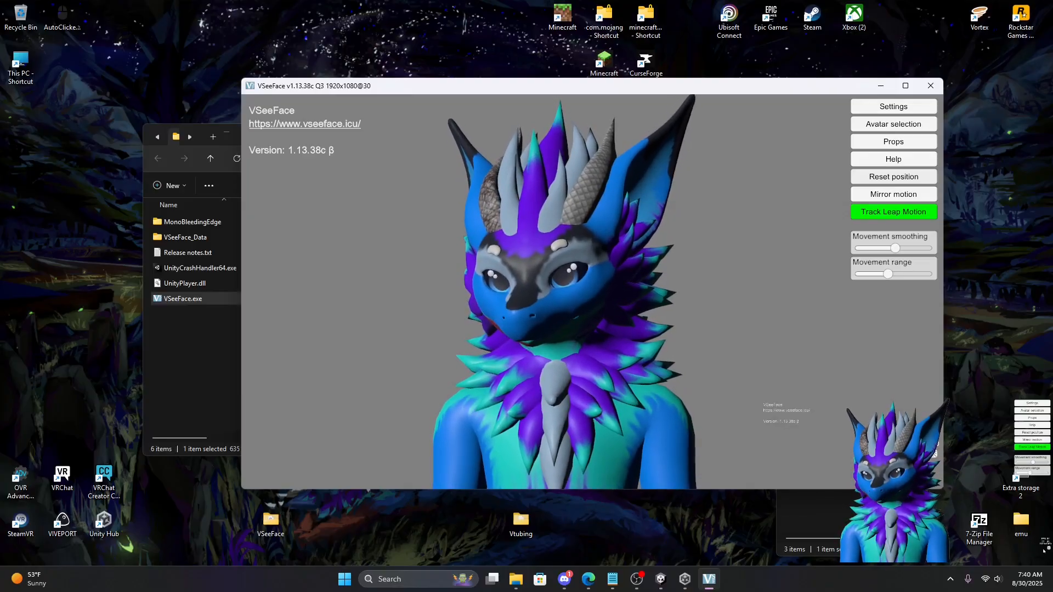
left_click(712, 197)
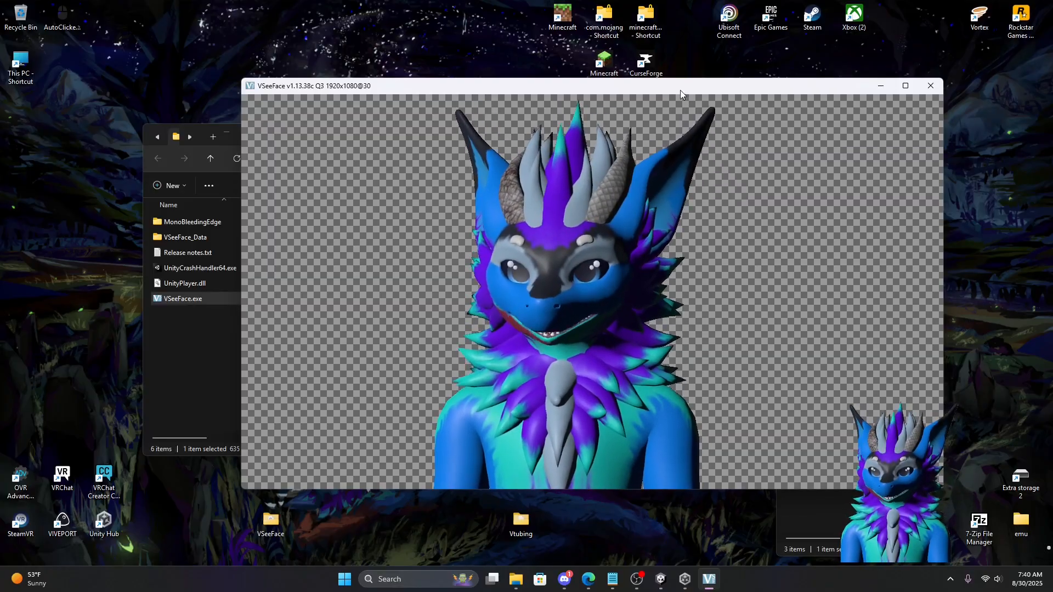
left_click_drag(679, 86, 557, 48)
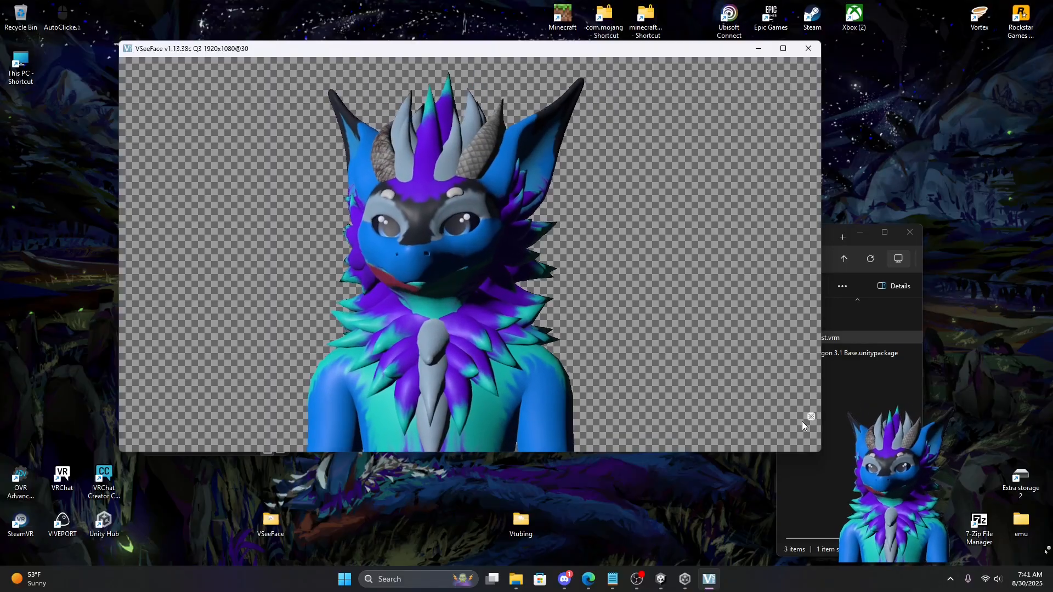
left_click(810, 417)
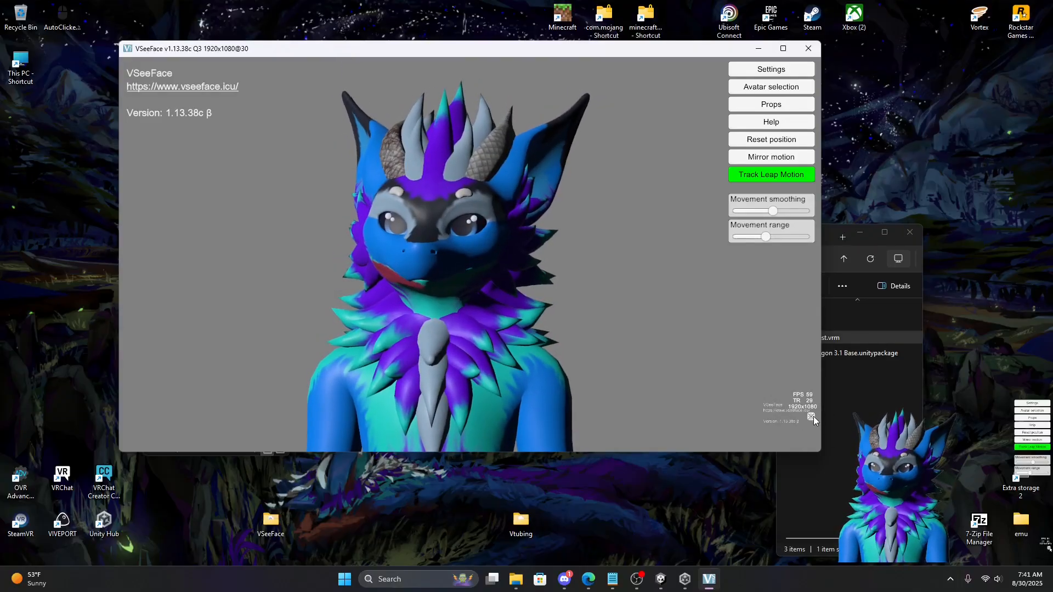
left_click(811, 417)
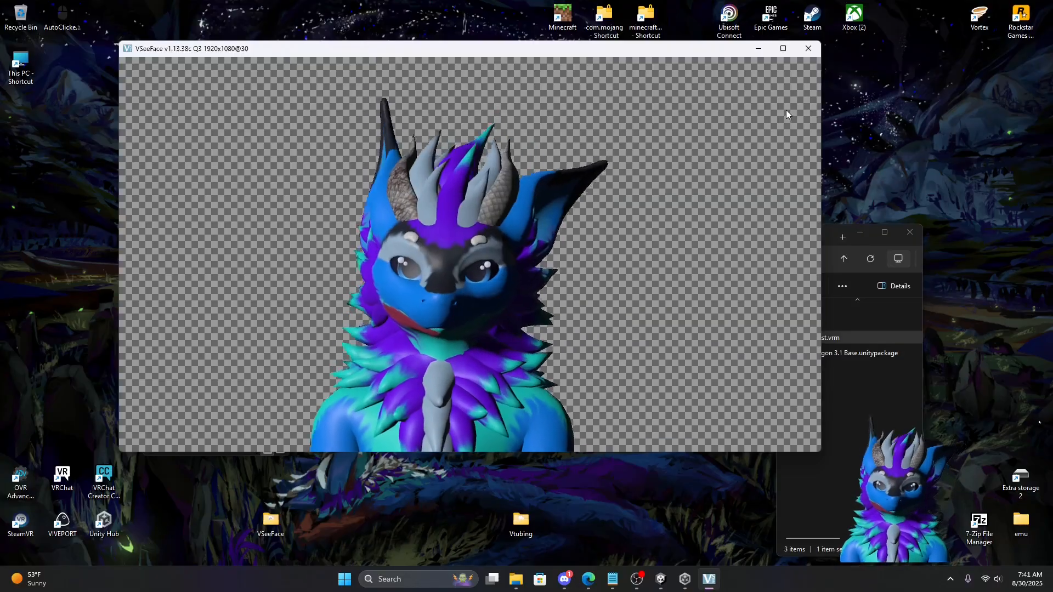
Minimize VSeeFace and select the Vtubing folder on the desktop.
left_click(758, 49)
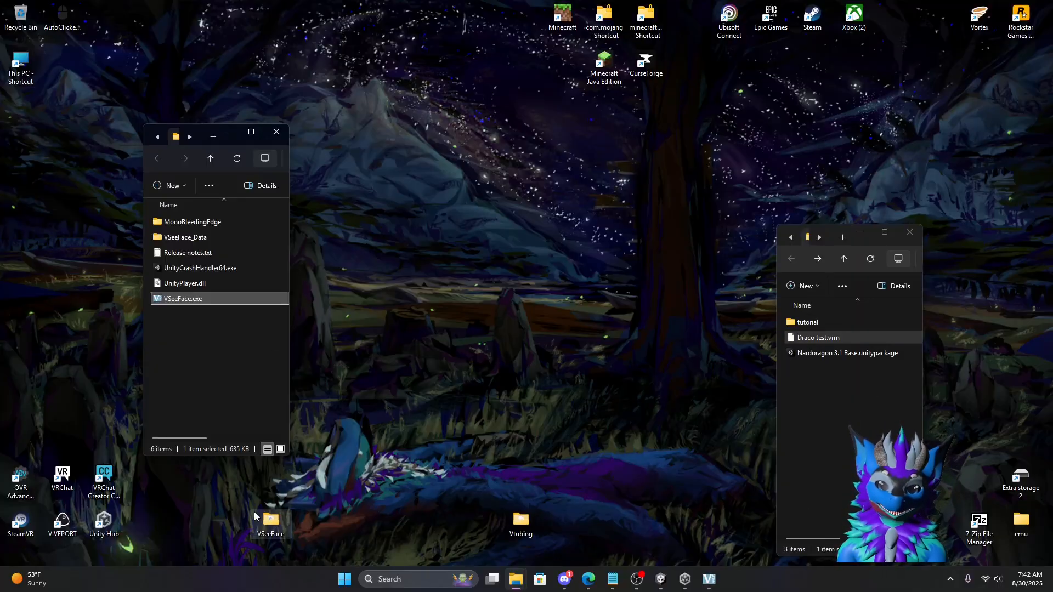
left_click(526, 520)
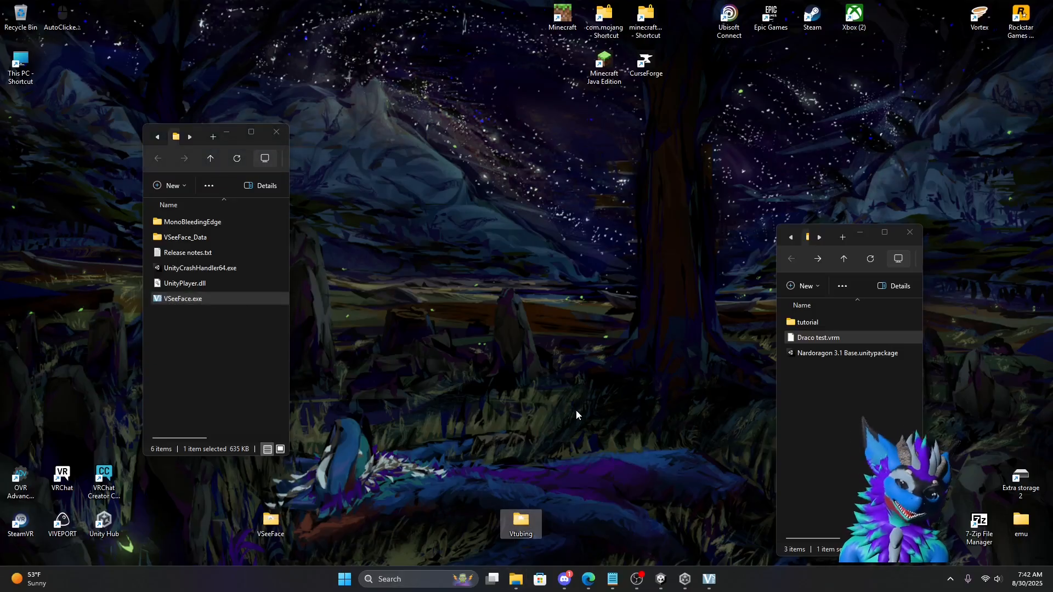